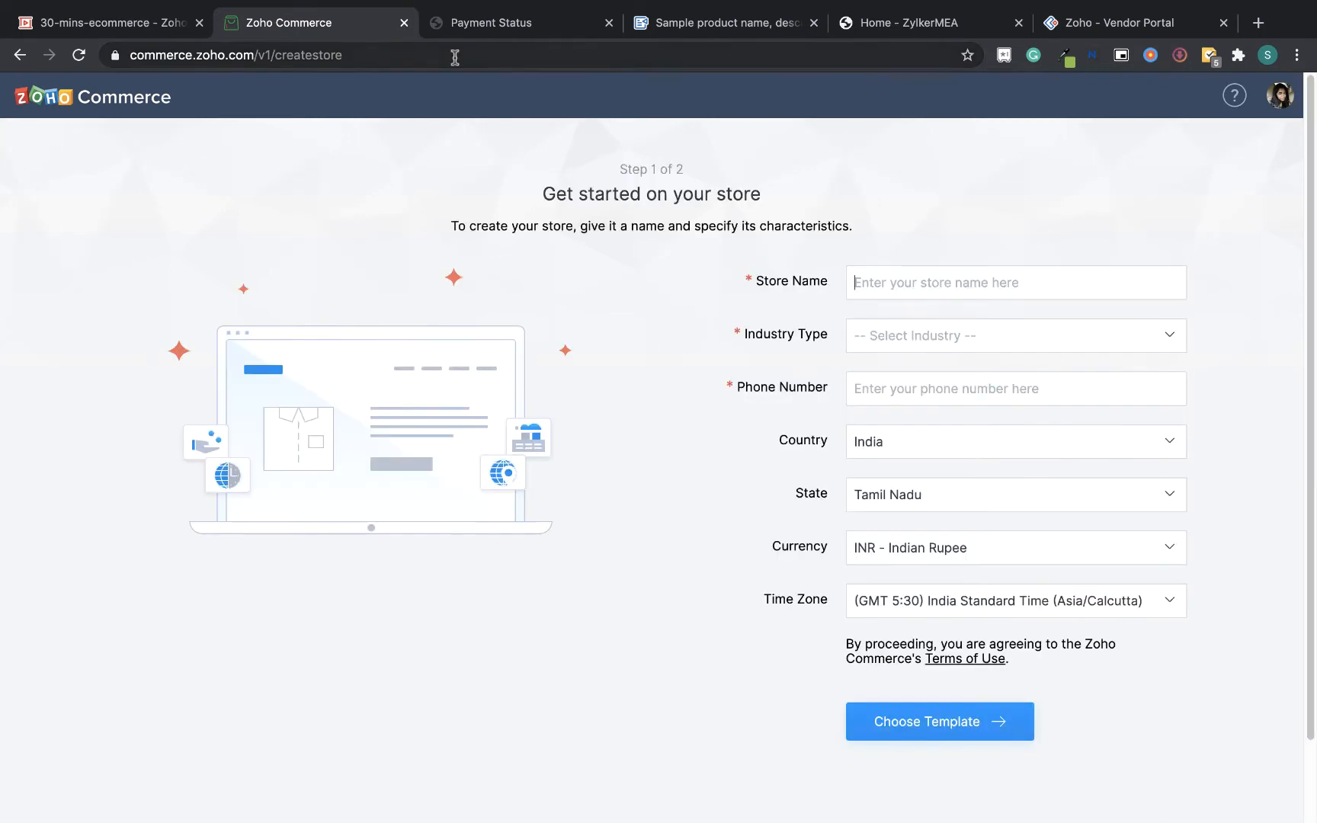
Name the new store ZylkerMEA Test3 and set its industry type to Retail (E-Commerce and Offline)
left_click(1024, 288)
type("Zylker")
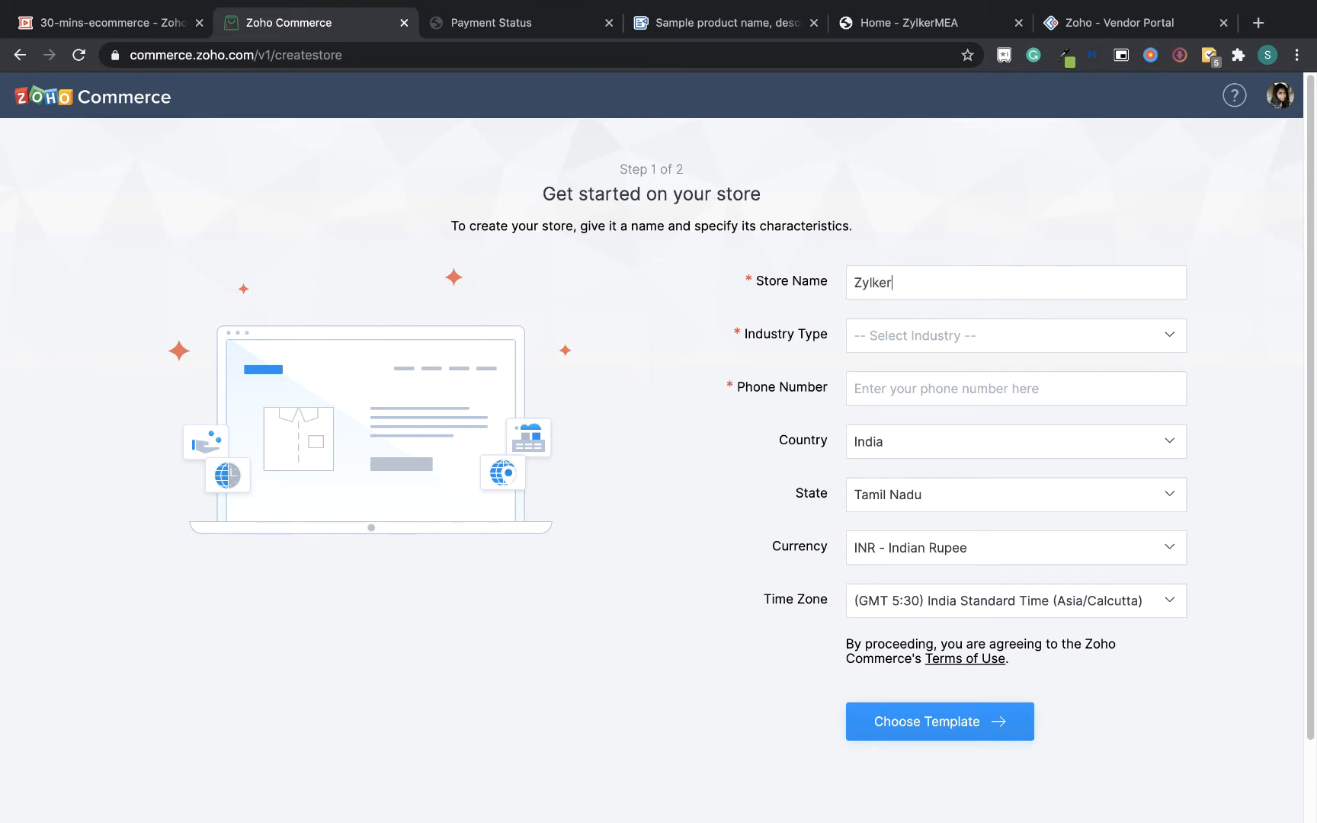
type("MEA")
type("T")
type(" Te")
left_click(1037, 335)
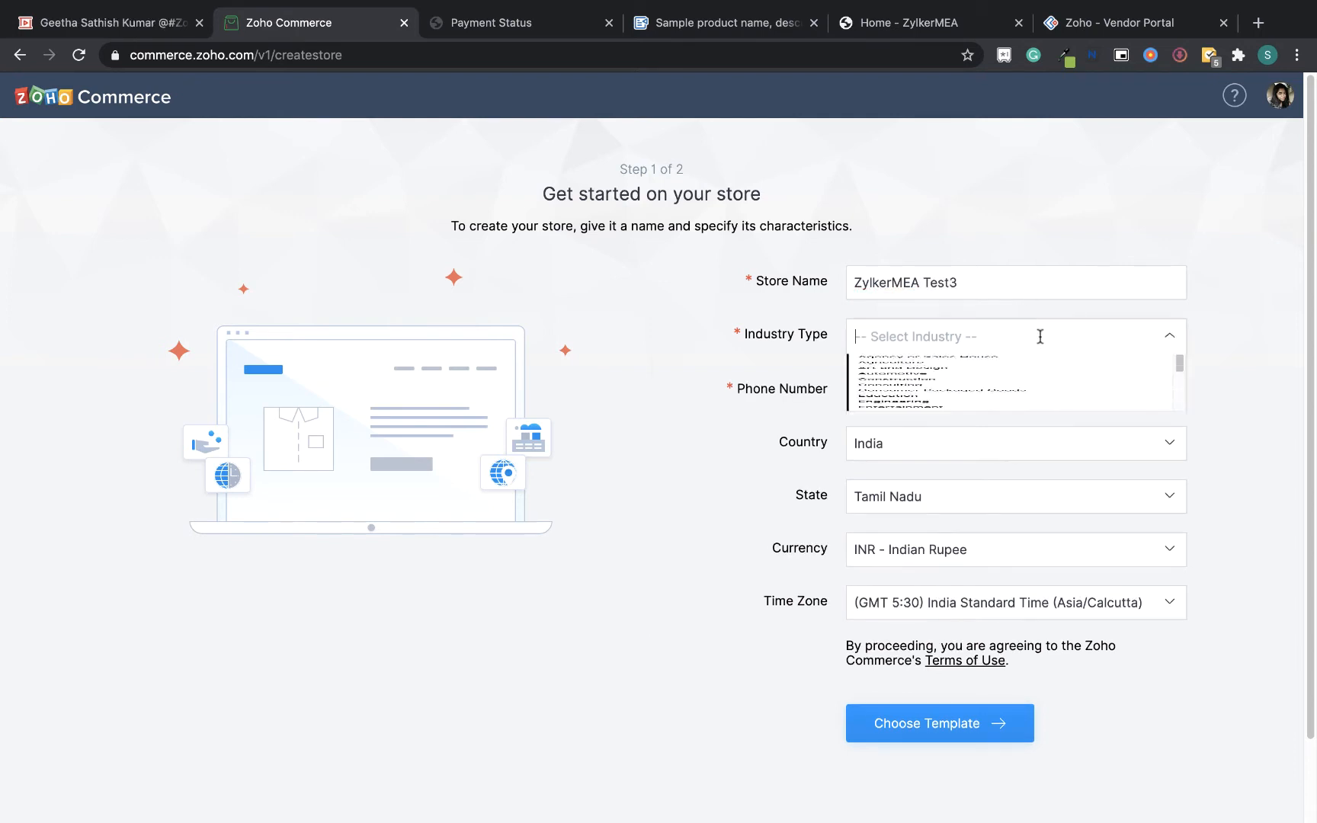
left_click_drag(1183, 405, 1182, 608)
left_click(1053, 508)
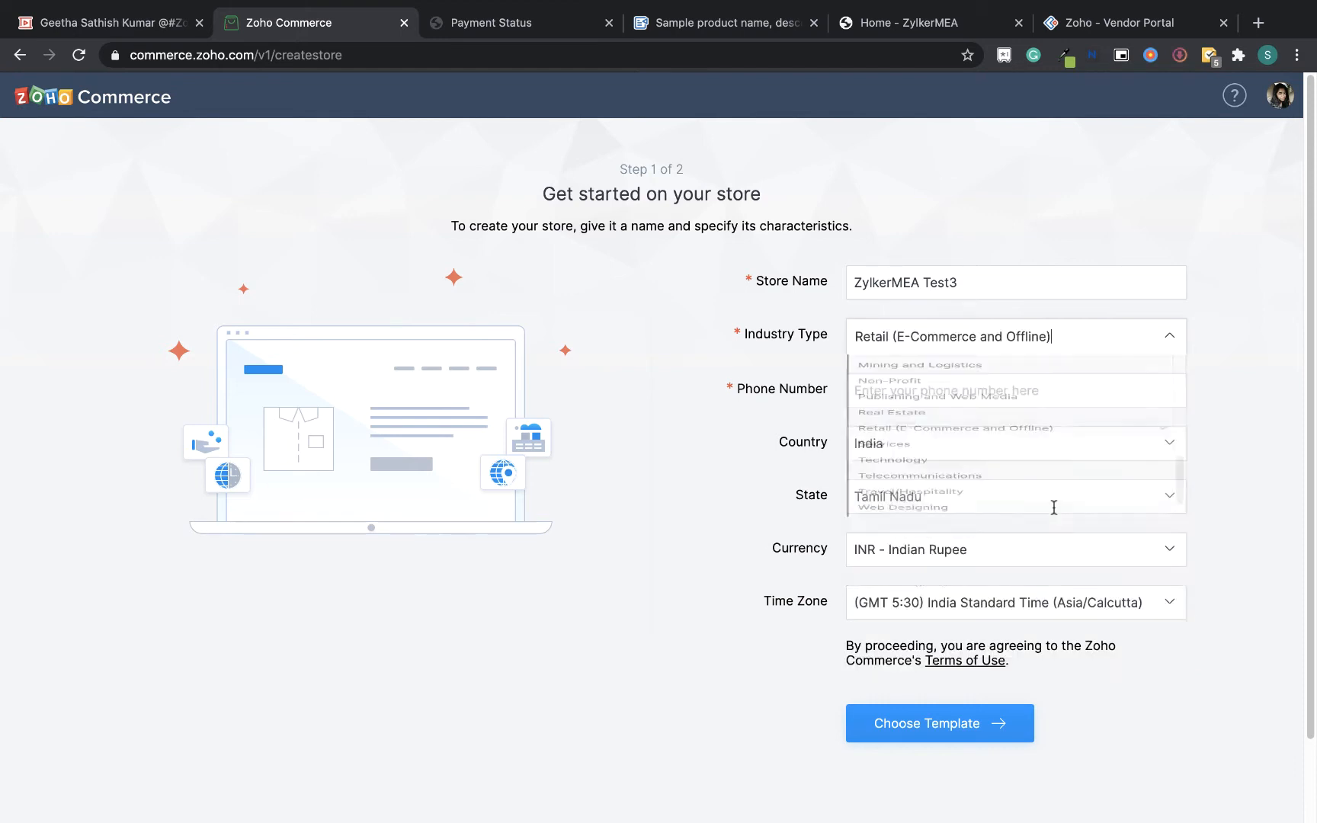
Enter the store's phone number and set the country to United Arab Emirates
left_click(1005, 388)
type("1234567890")
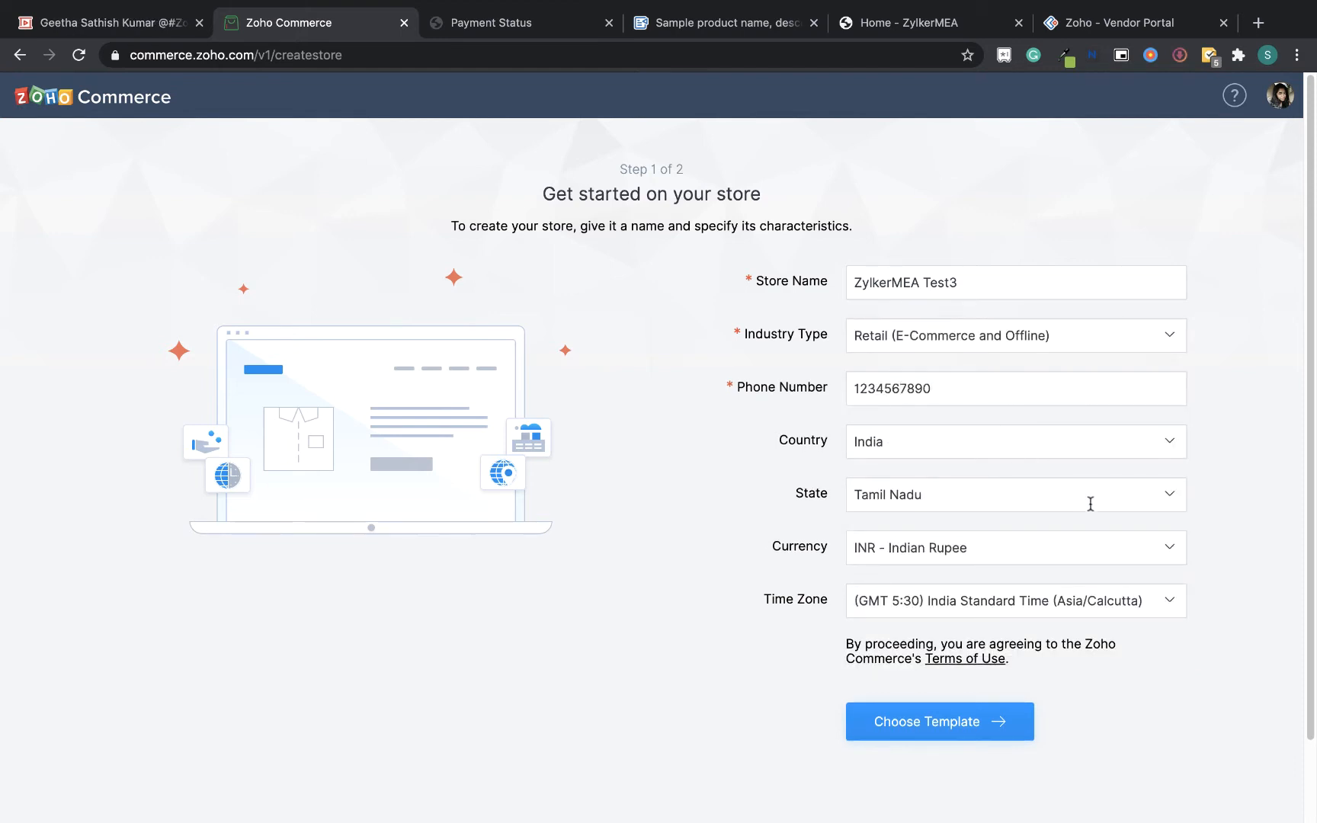
left_click(1144, 447)
type("midd")
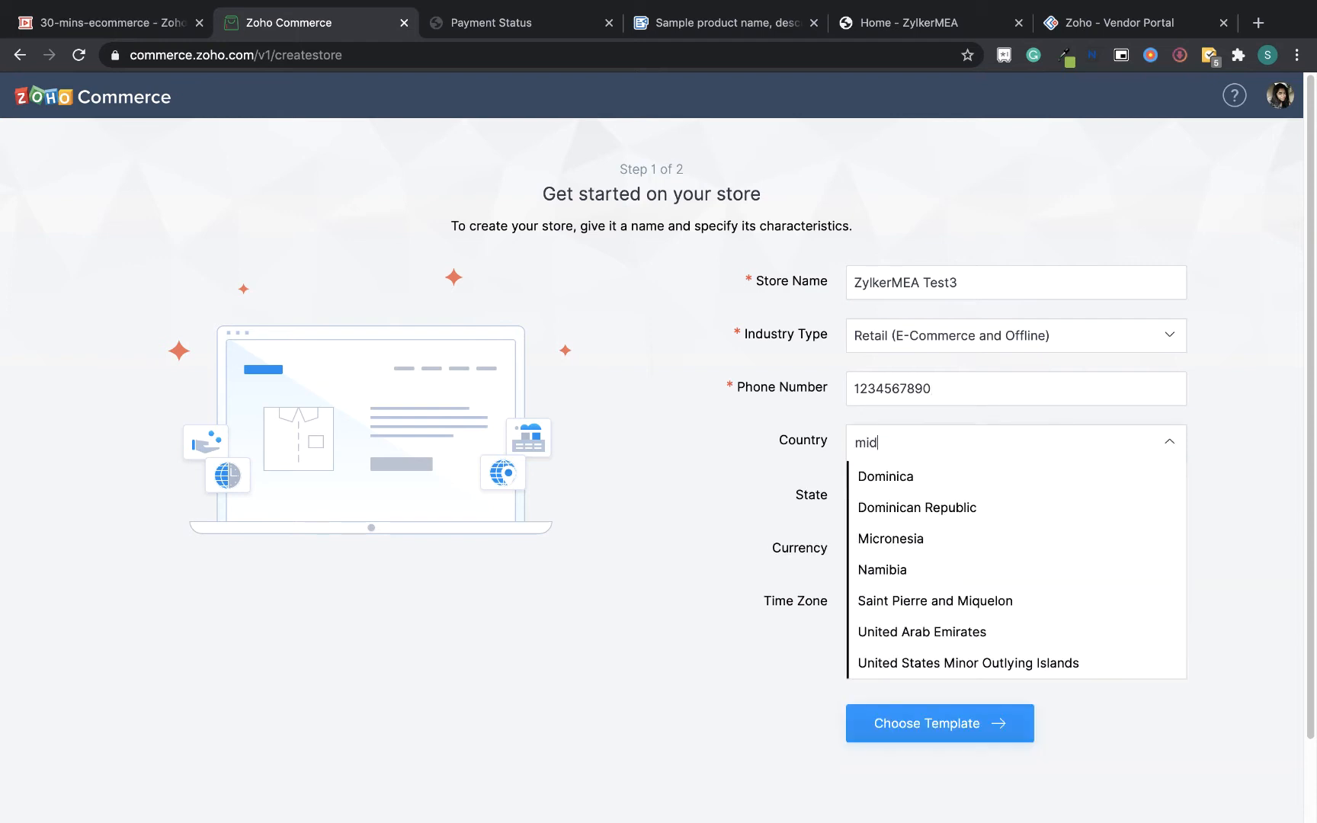
key("BackSpace")
key("BackSpace")
key("BackSpace")
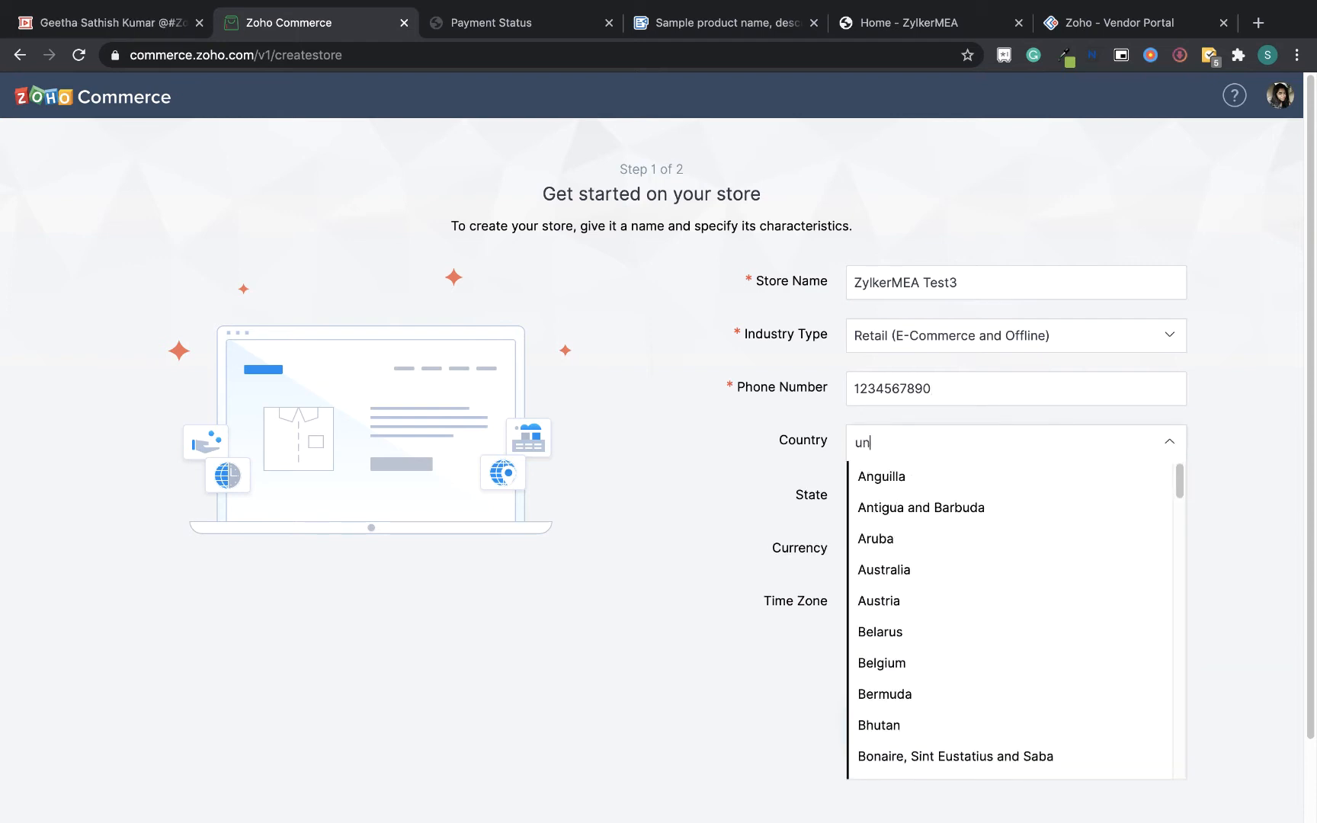
type("uni")
left_click(1079, 542)
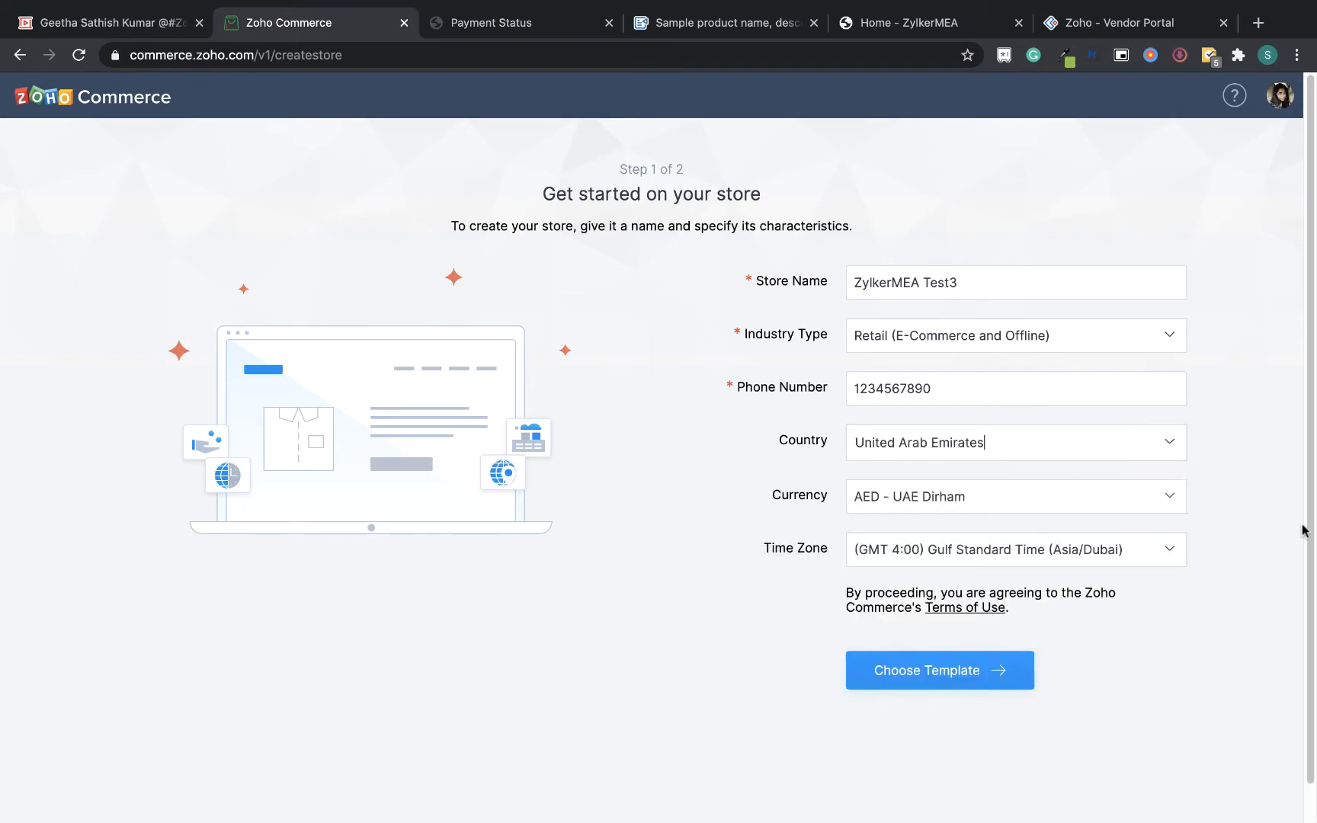
Proceed to template selection and pick the gift and photo print template for the store
left_click(948, 674)
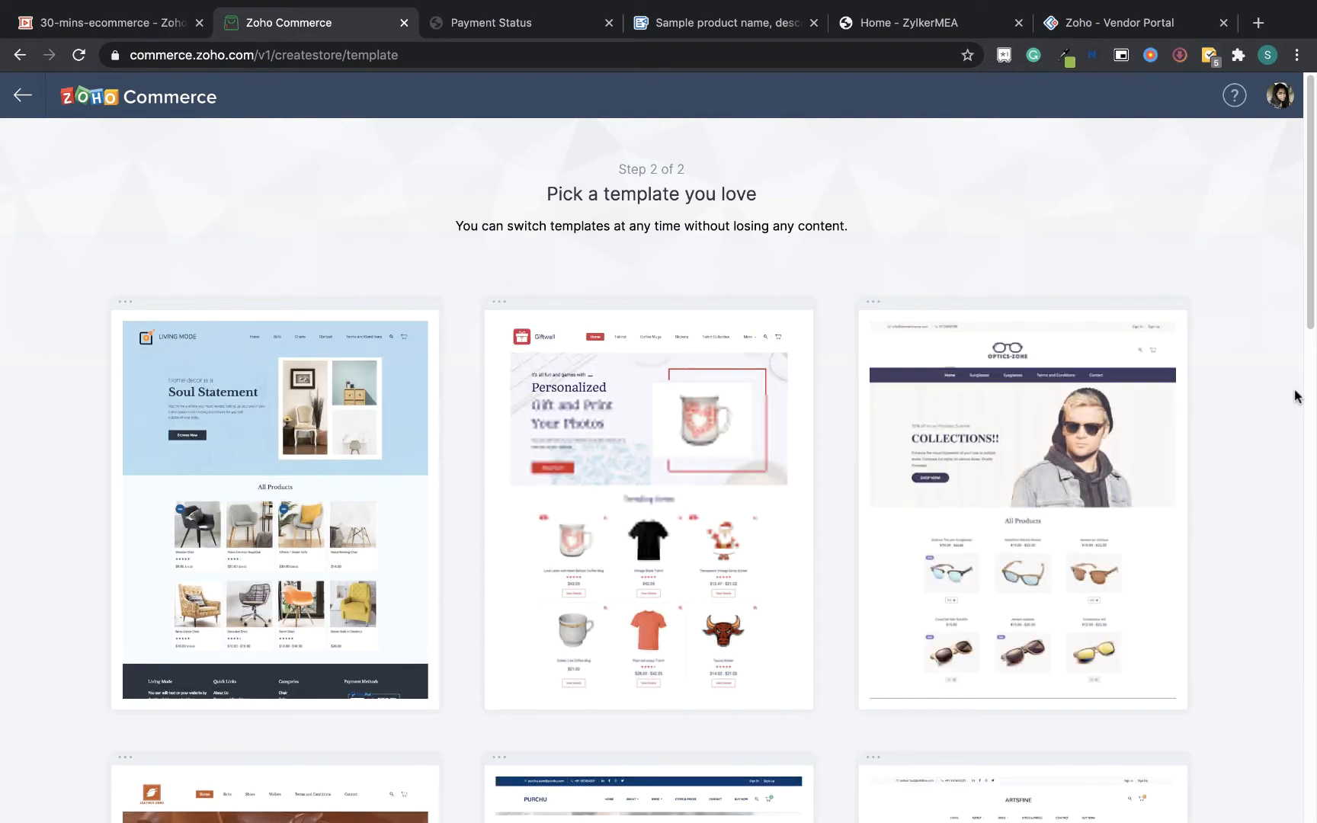
mouse_move(1312, 240)
left_mouse_down()
mouse_move(1314, 605)
mouse_move(1314, 238)
left_mouse_up()
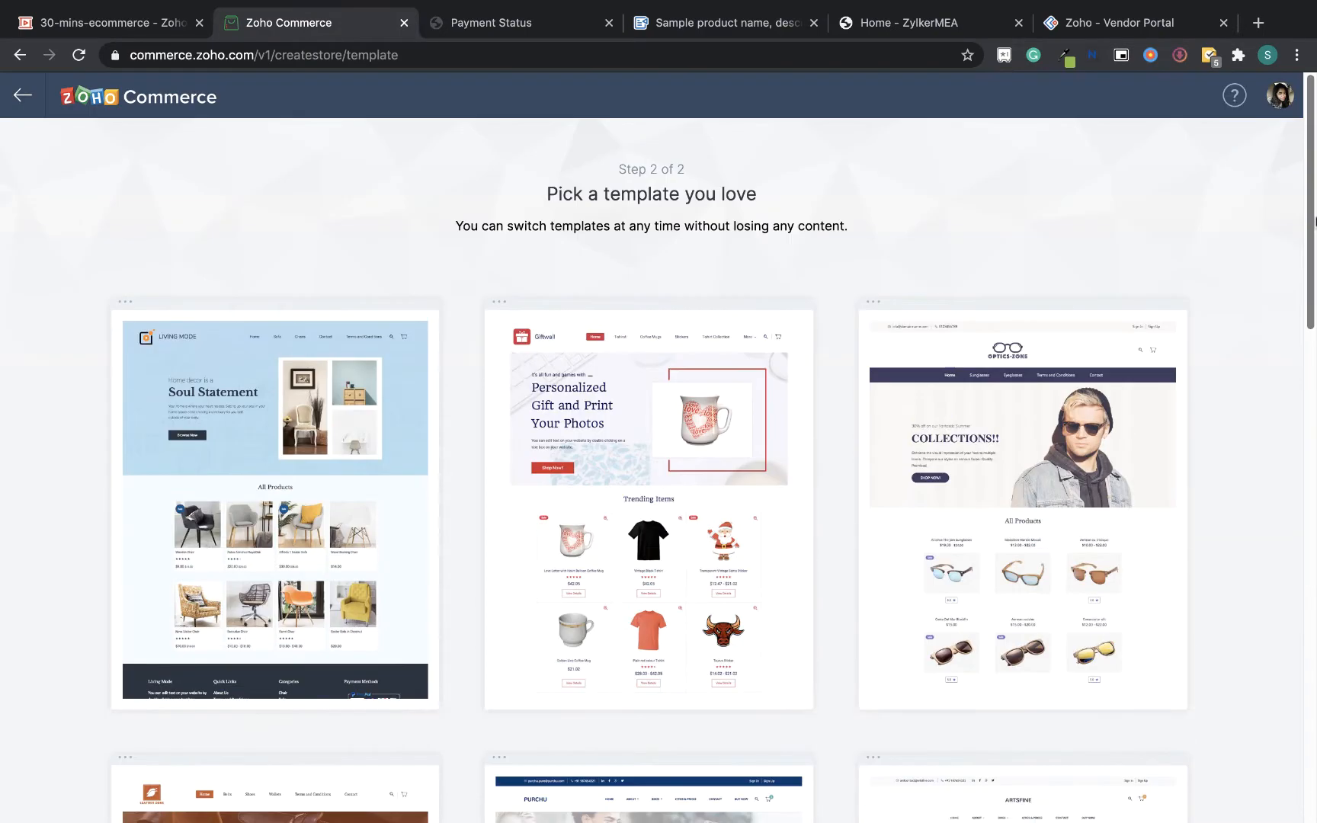
mouse_move(607, 606)
left_click(652, 506)
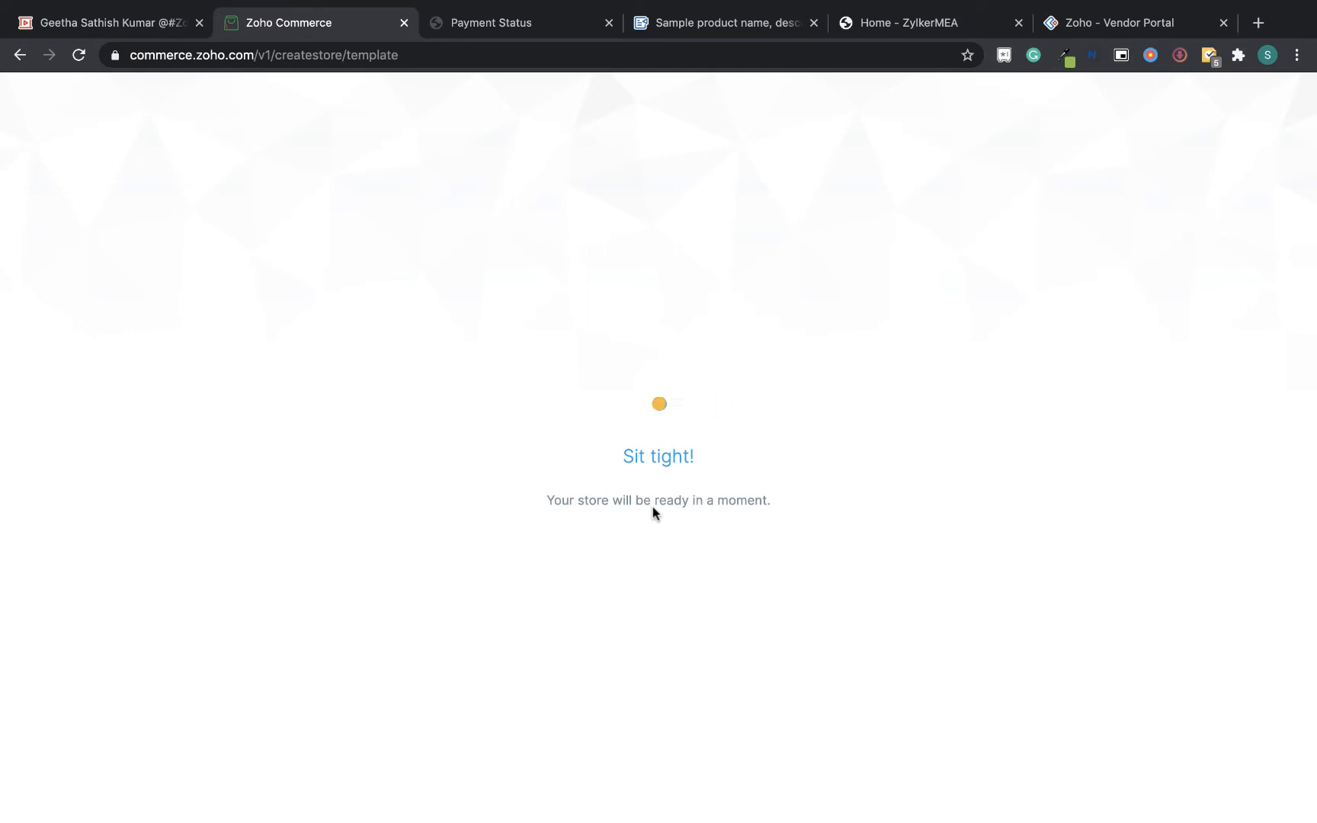
Look over the ZylkerMEA storefront in its tab before returning to the store dashboard
left_click(914, 24)
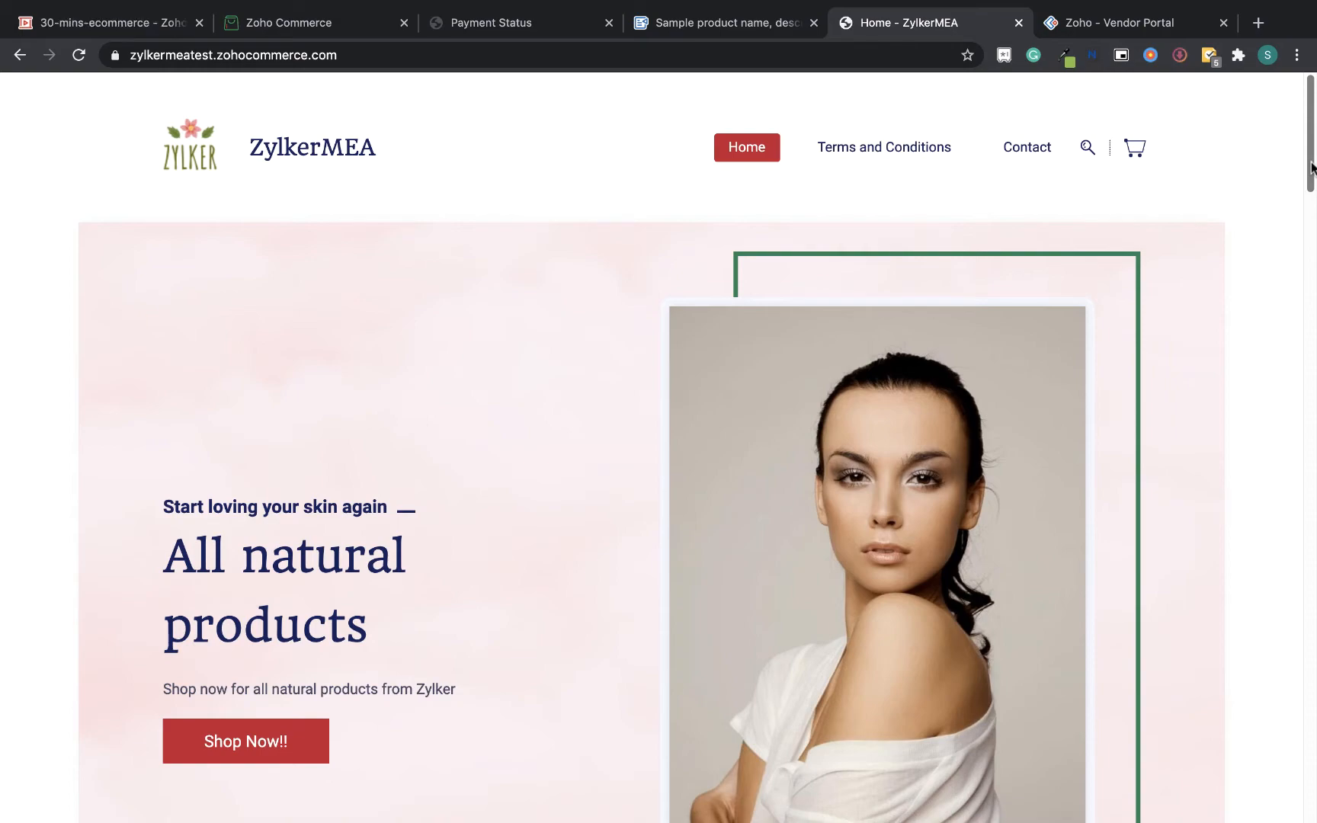
left_click_drag(1313, 166, 1315, 67)
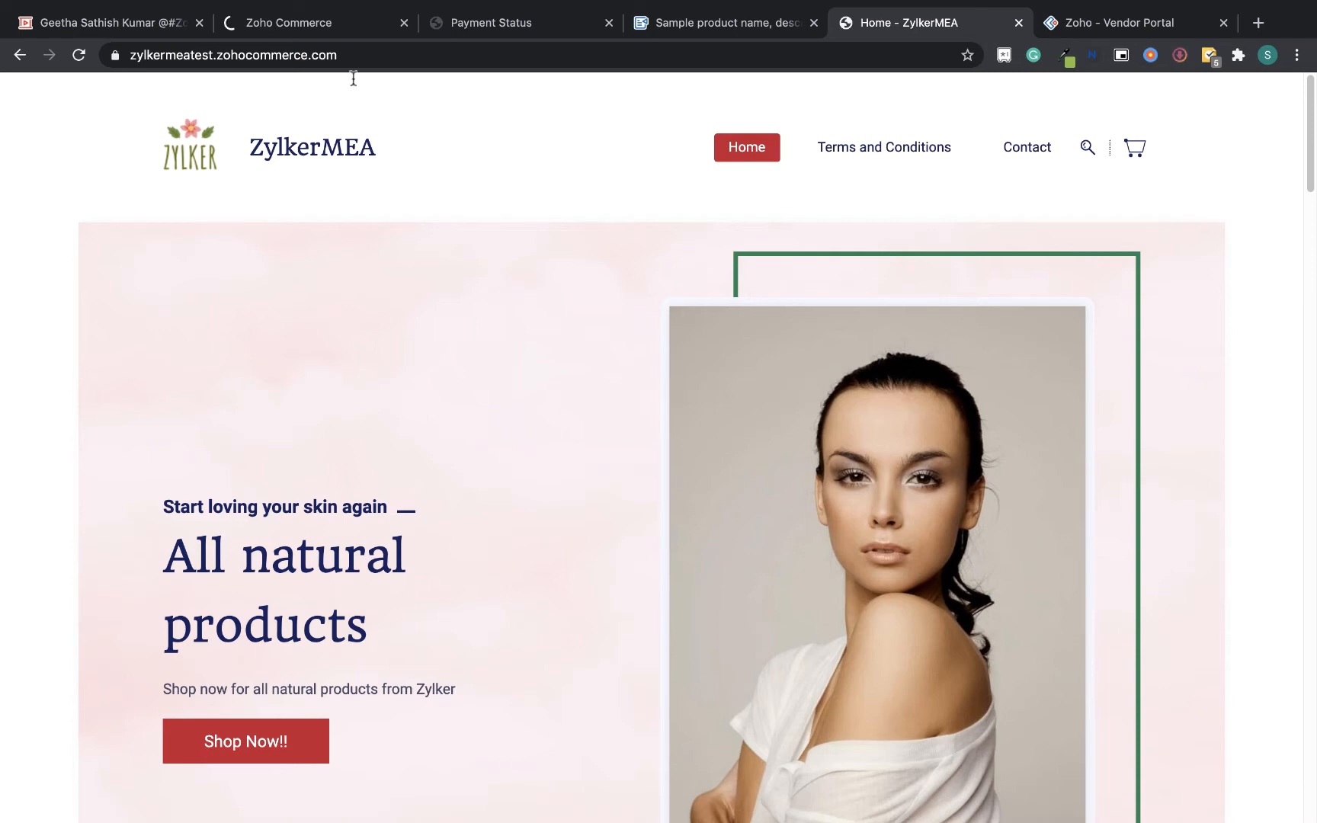
left_click(340, 25)
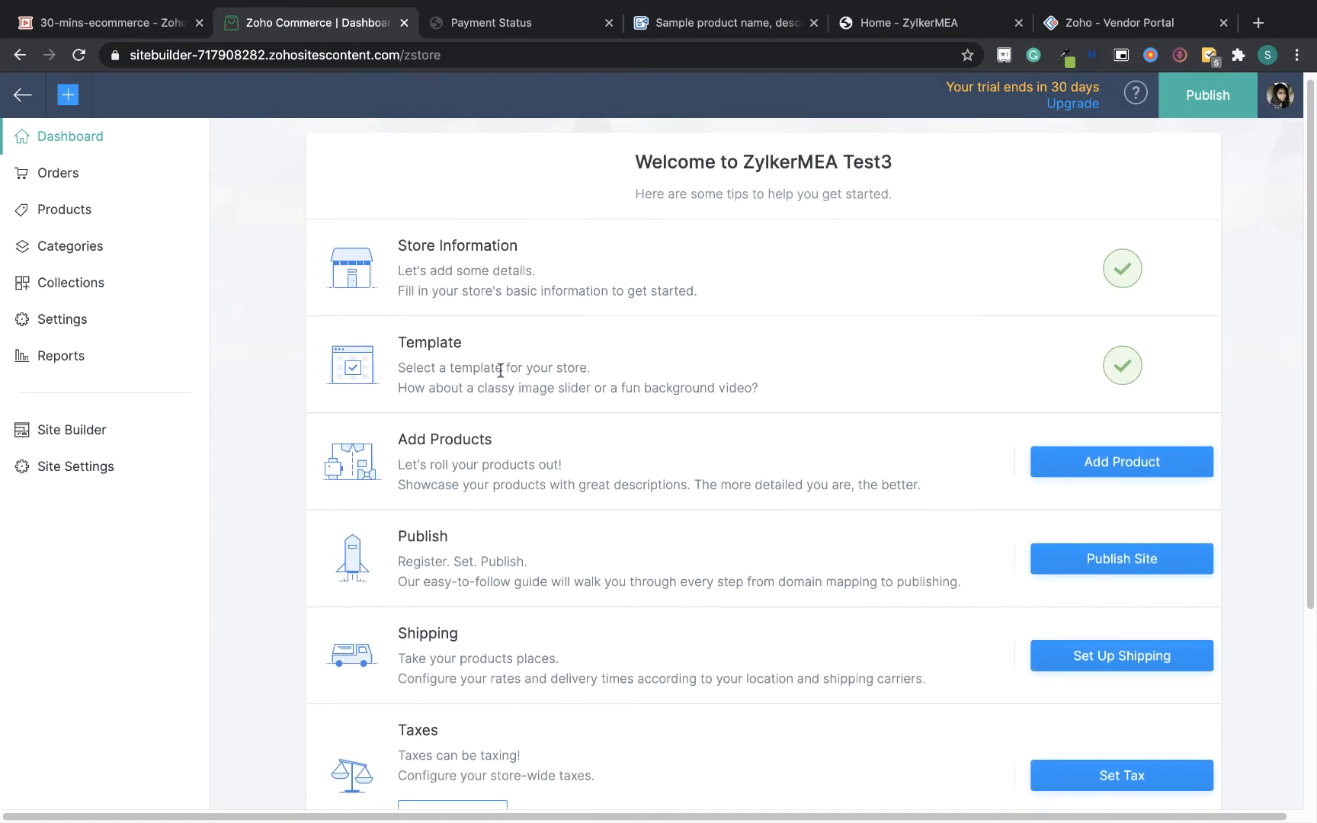
Add a new product titled Zylker Almond Face Scrub Test, copying the name from the sample document
left_click(1159, 462)
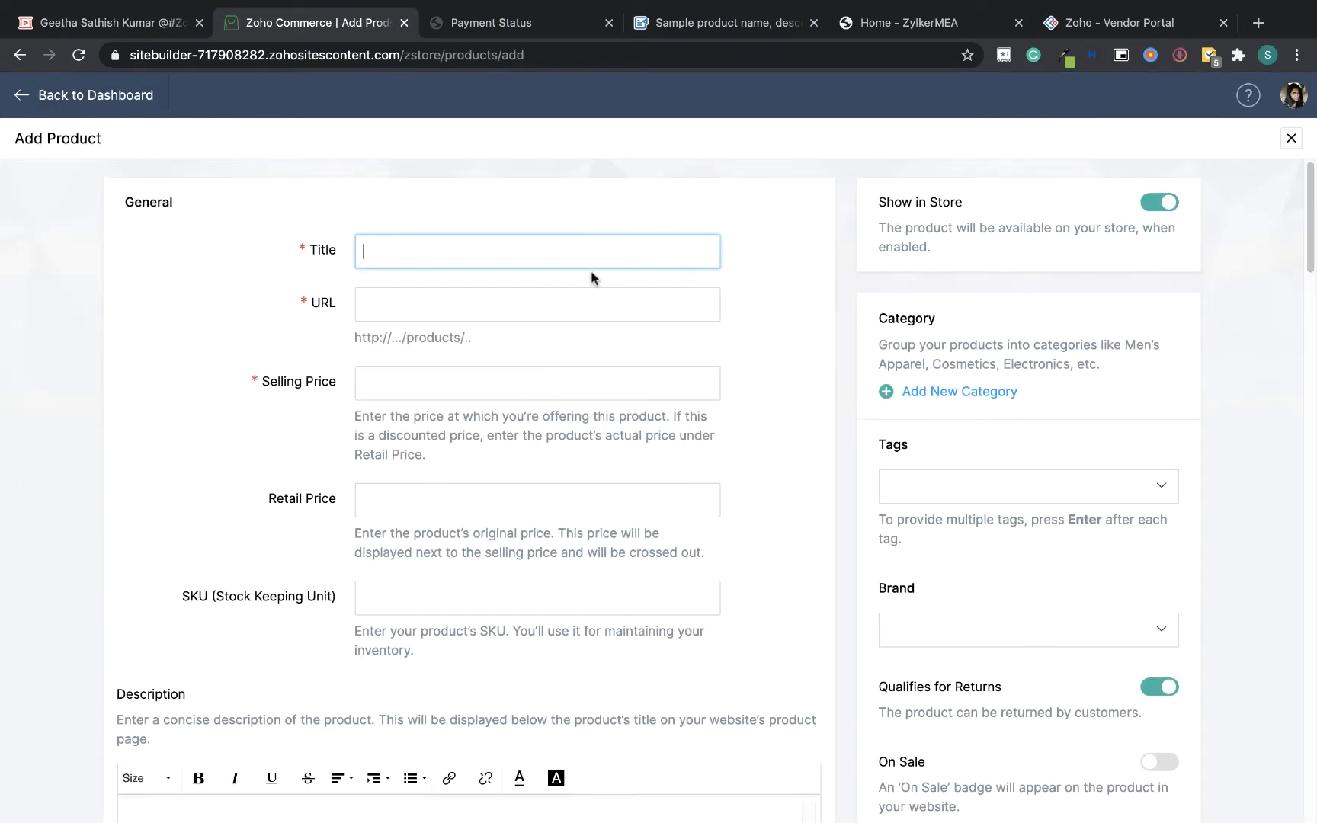
left_click(727, 35)
scroll(695, 308, "up", 4)
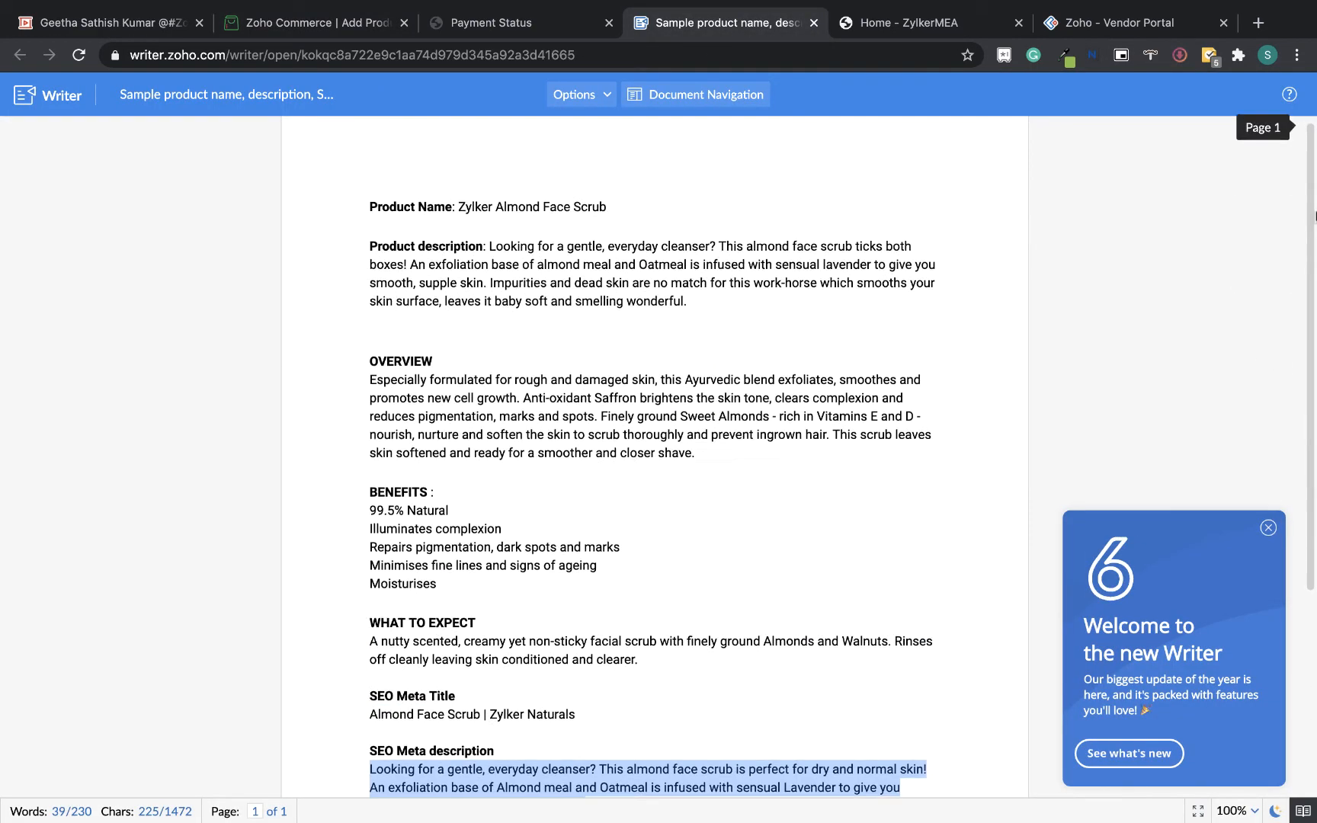
left_click(695, 308)
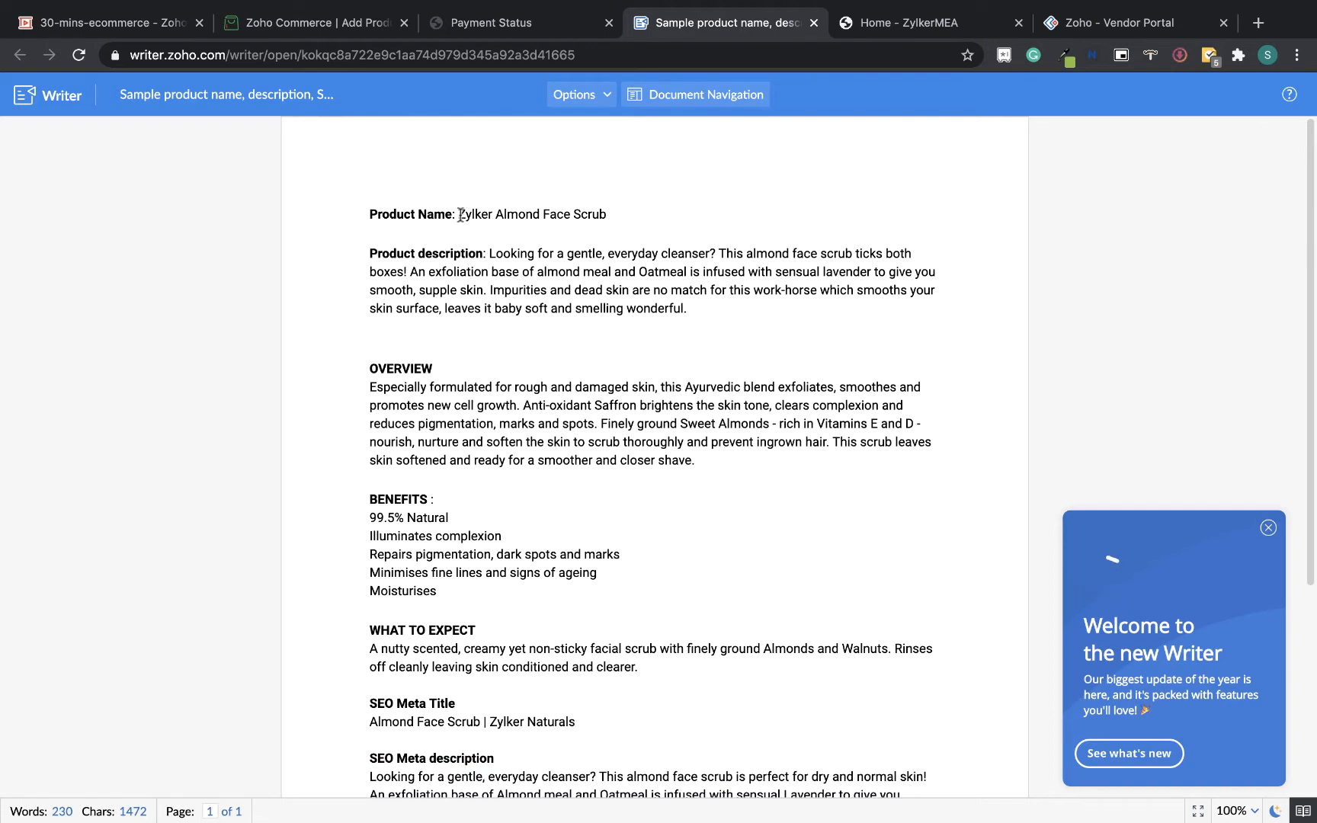
left_click_drag(458, 214, 616, 221)
key("super+c")
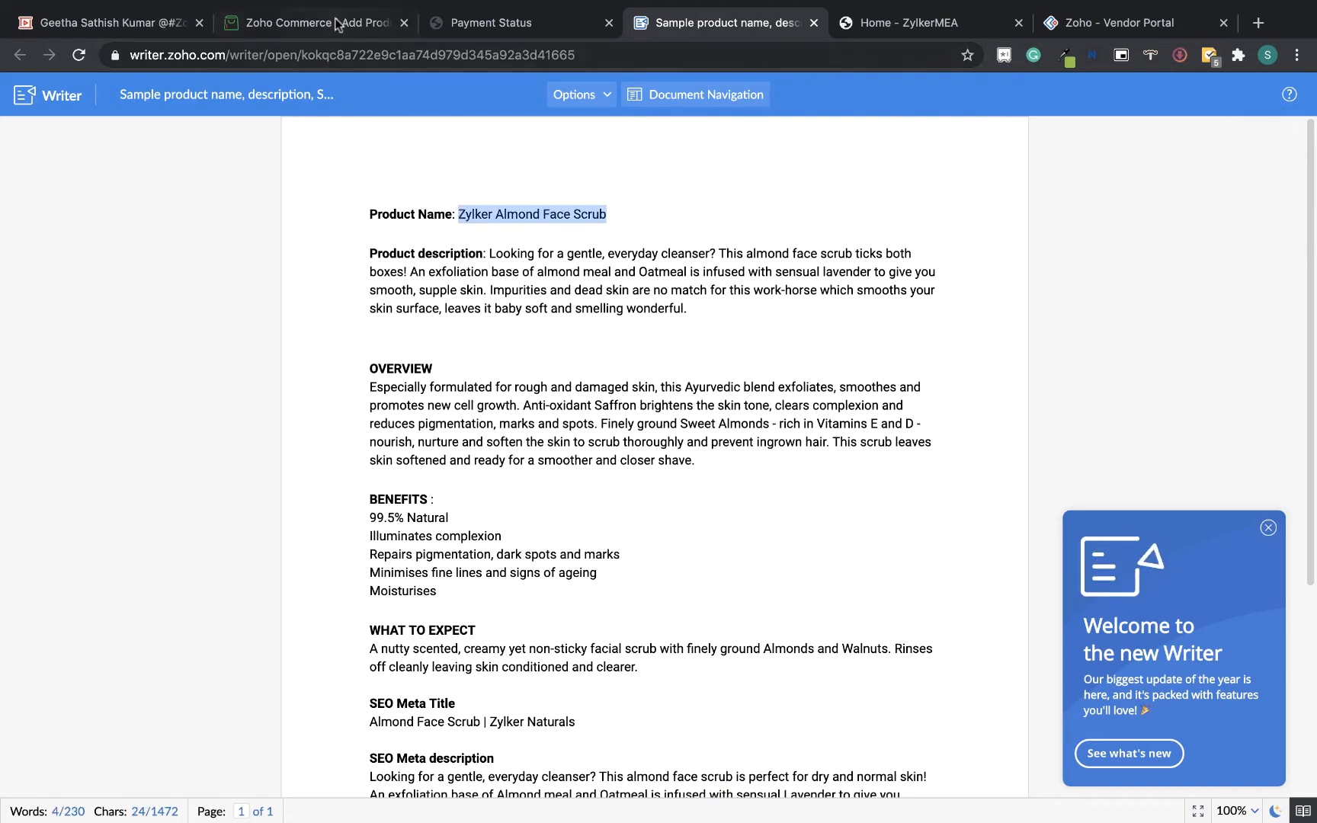
left_click(333, 26)
key("super+v")
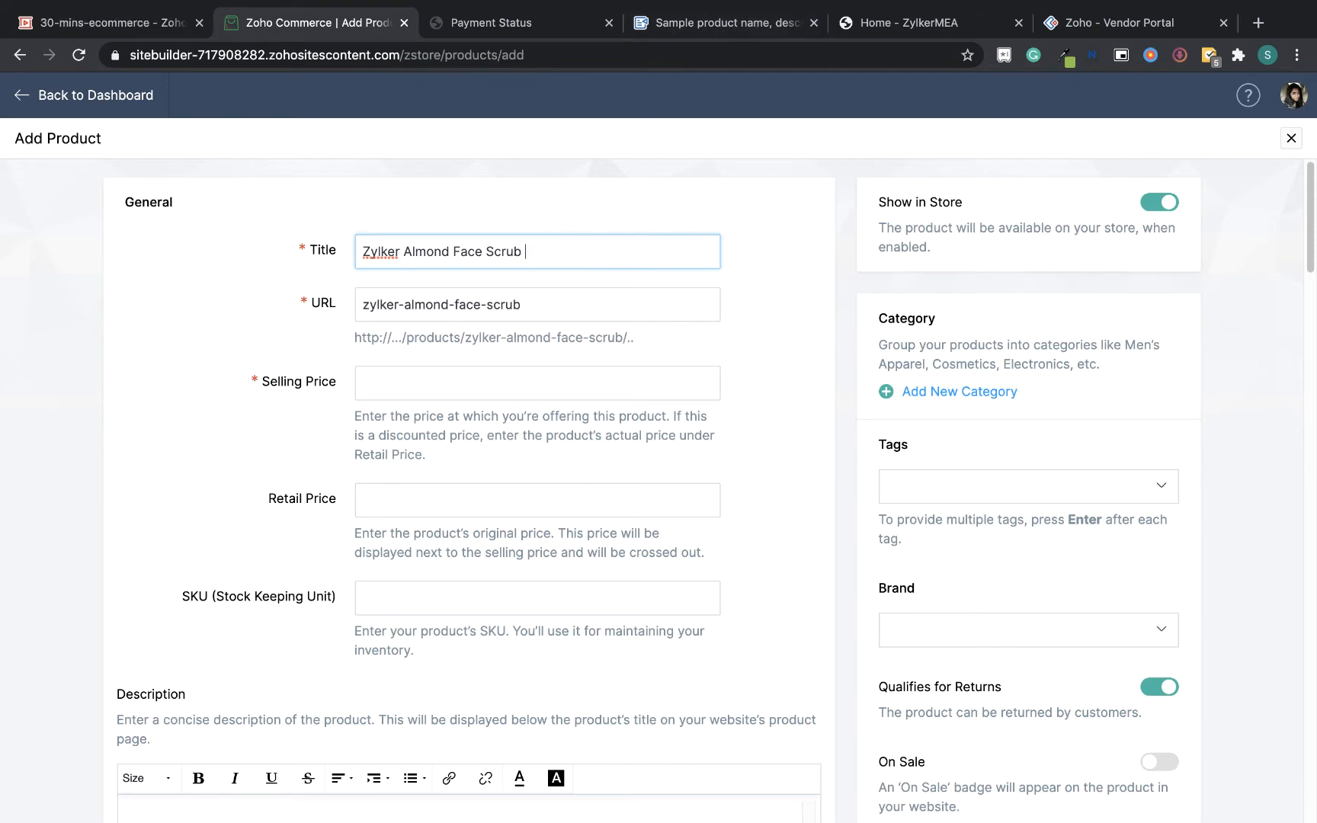
type("Test")
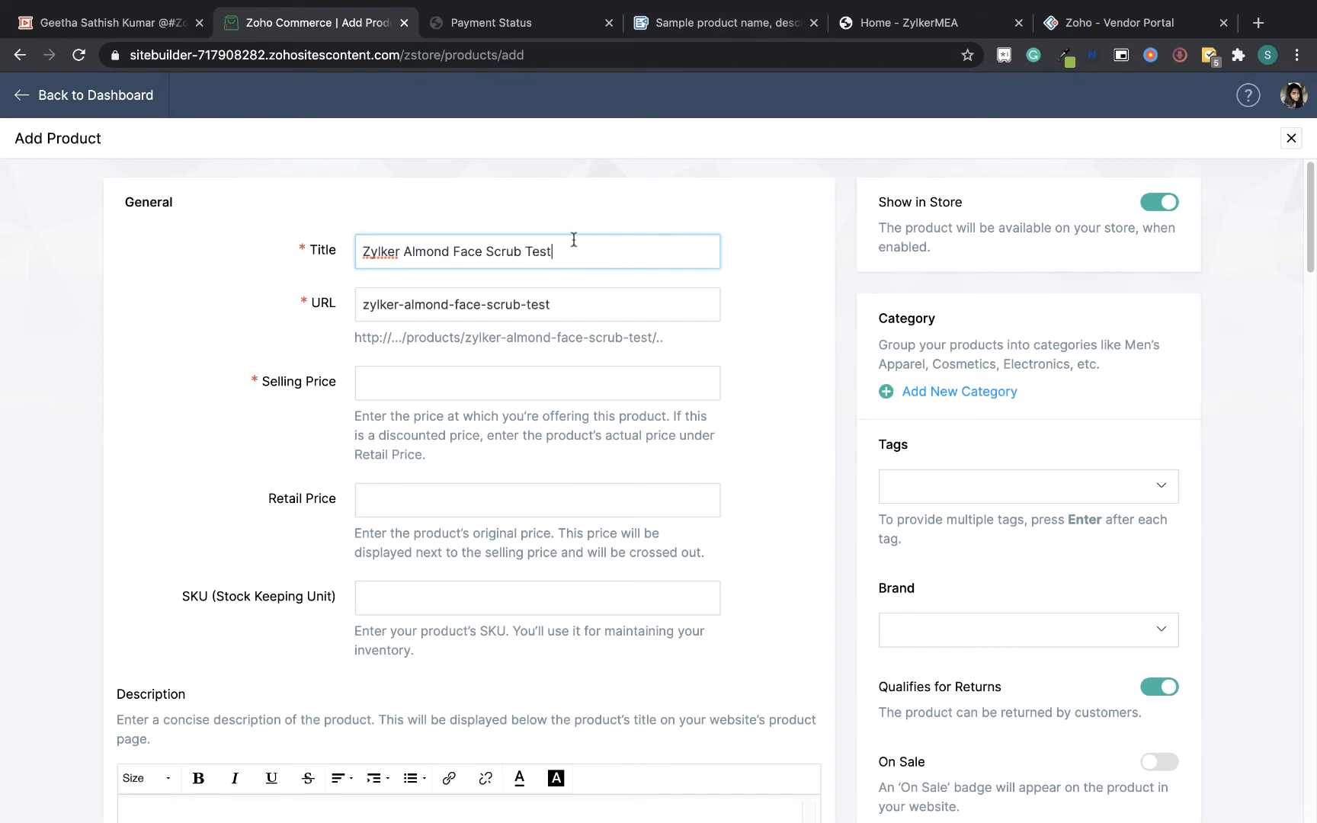
Set the product's selling price to 20
left_click(458, 380)
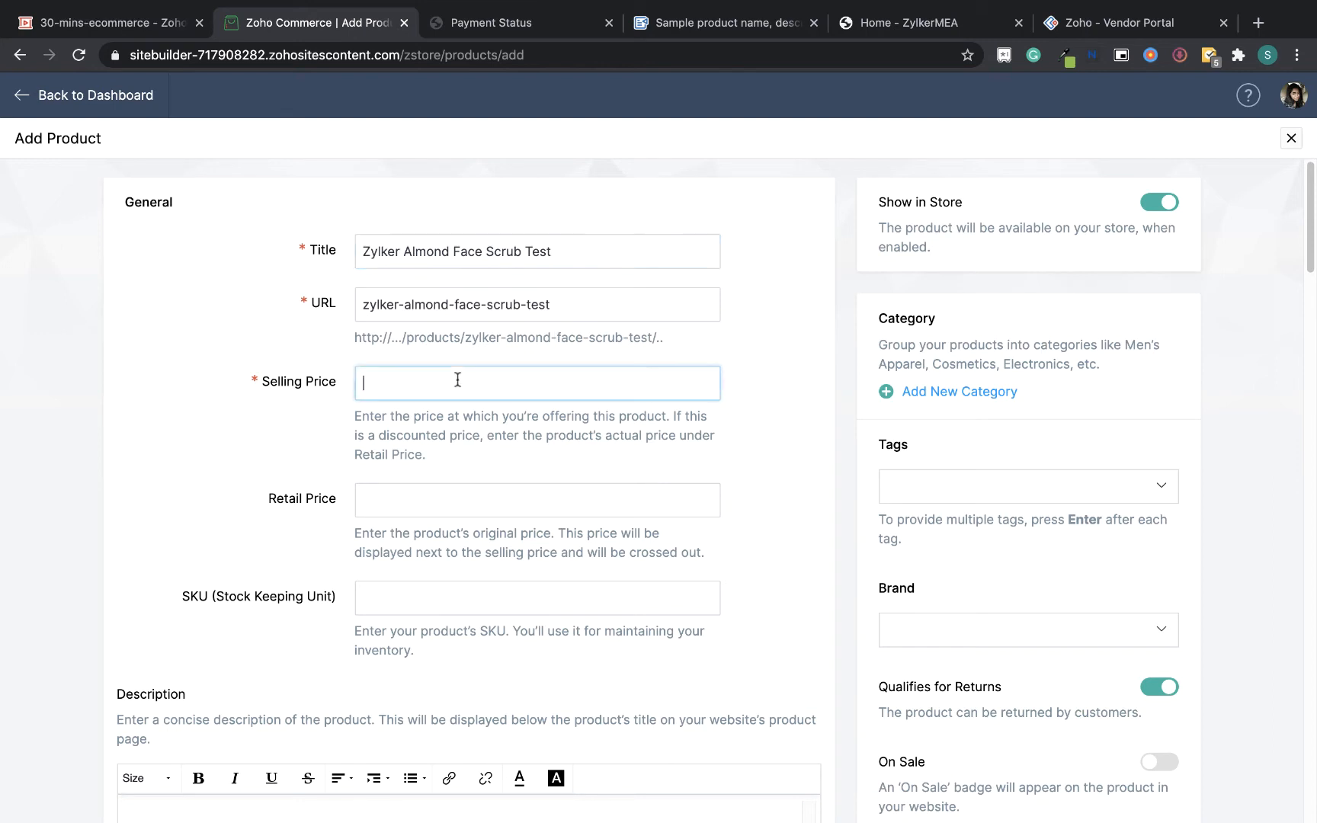
type("2")
left_click_drag(1309, 245, 1314, 270)
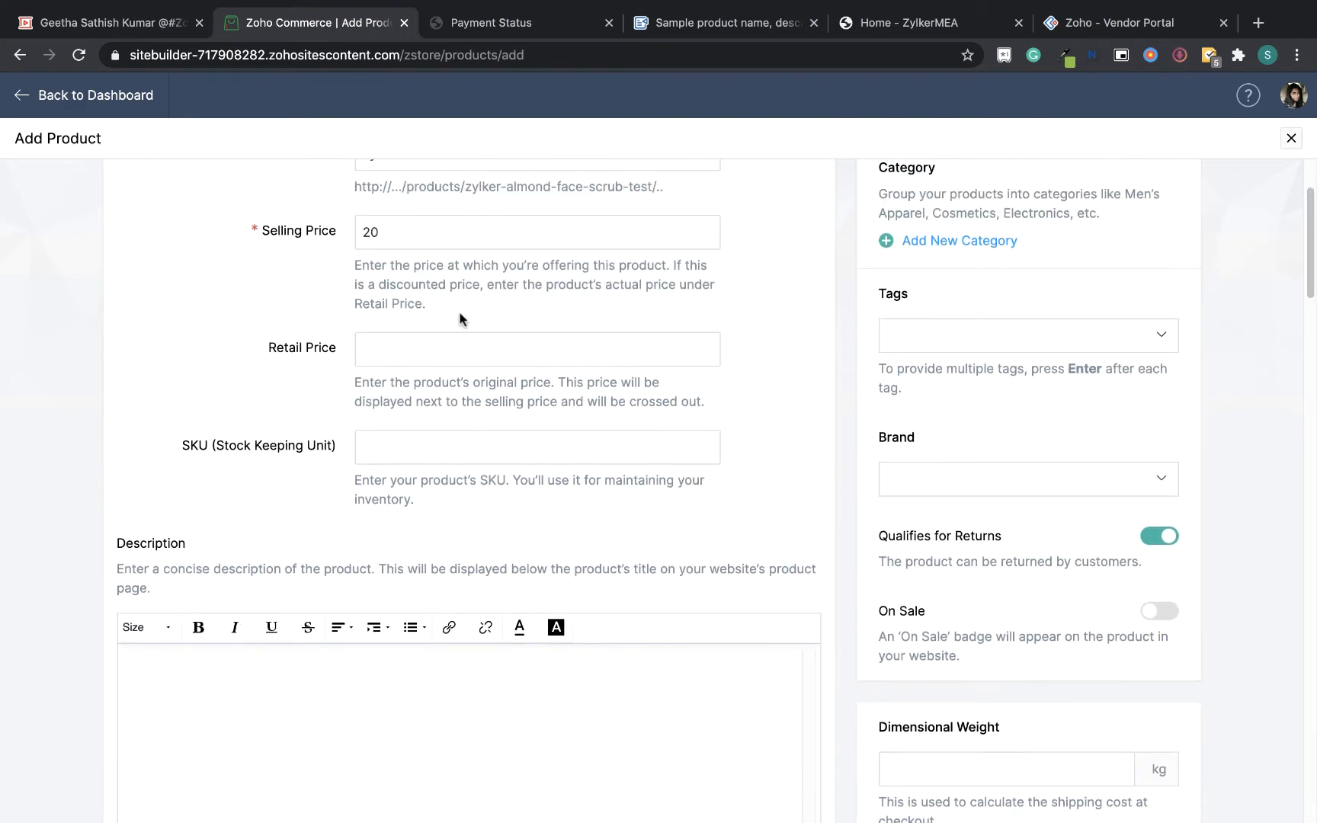
Copy the product description paragraph from the sample document into the product's Description
left_click(460, 350)
left_click(744, 394)
left_click_drag(1312, 233, 1312, 243)
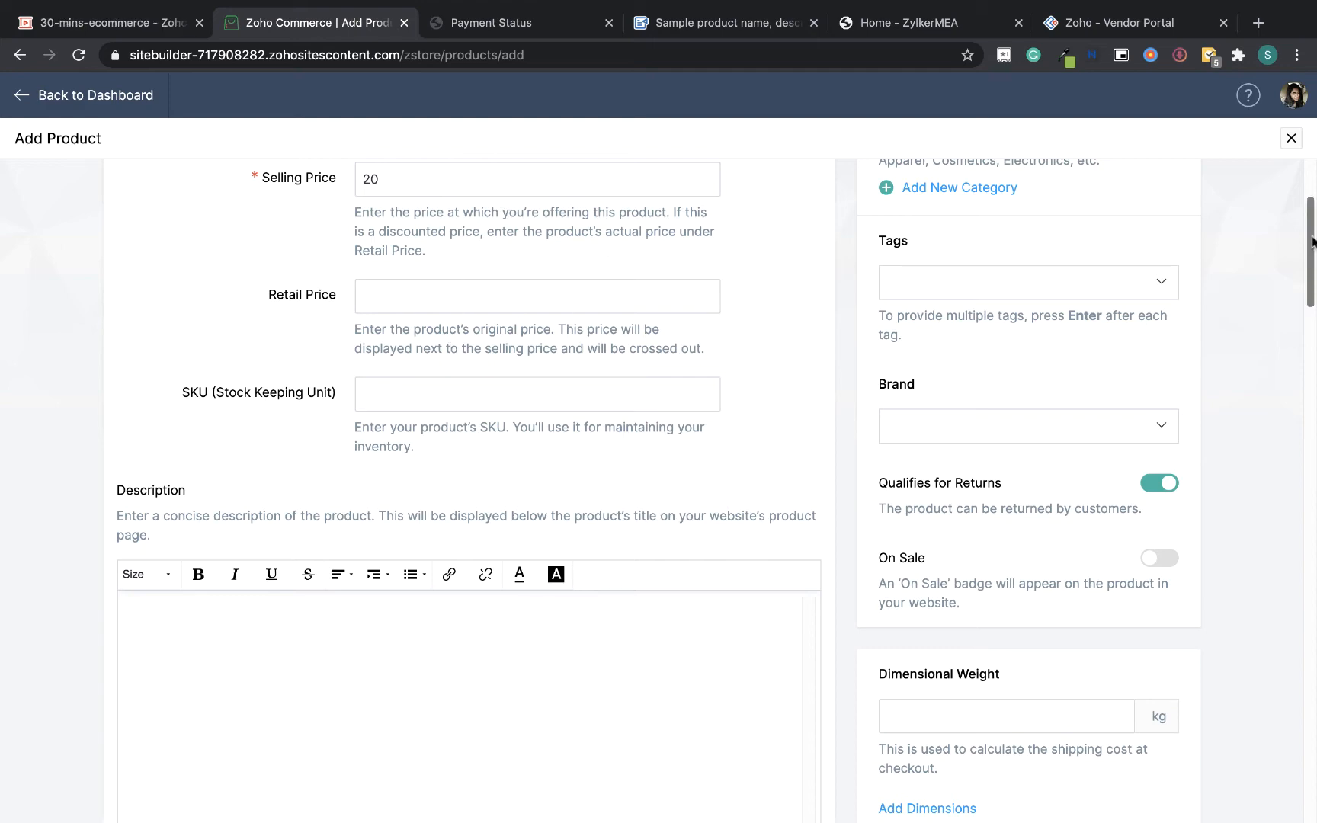
left_click_drag(1313, 241, 1313, 260)
left_click(667, 22)
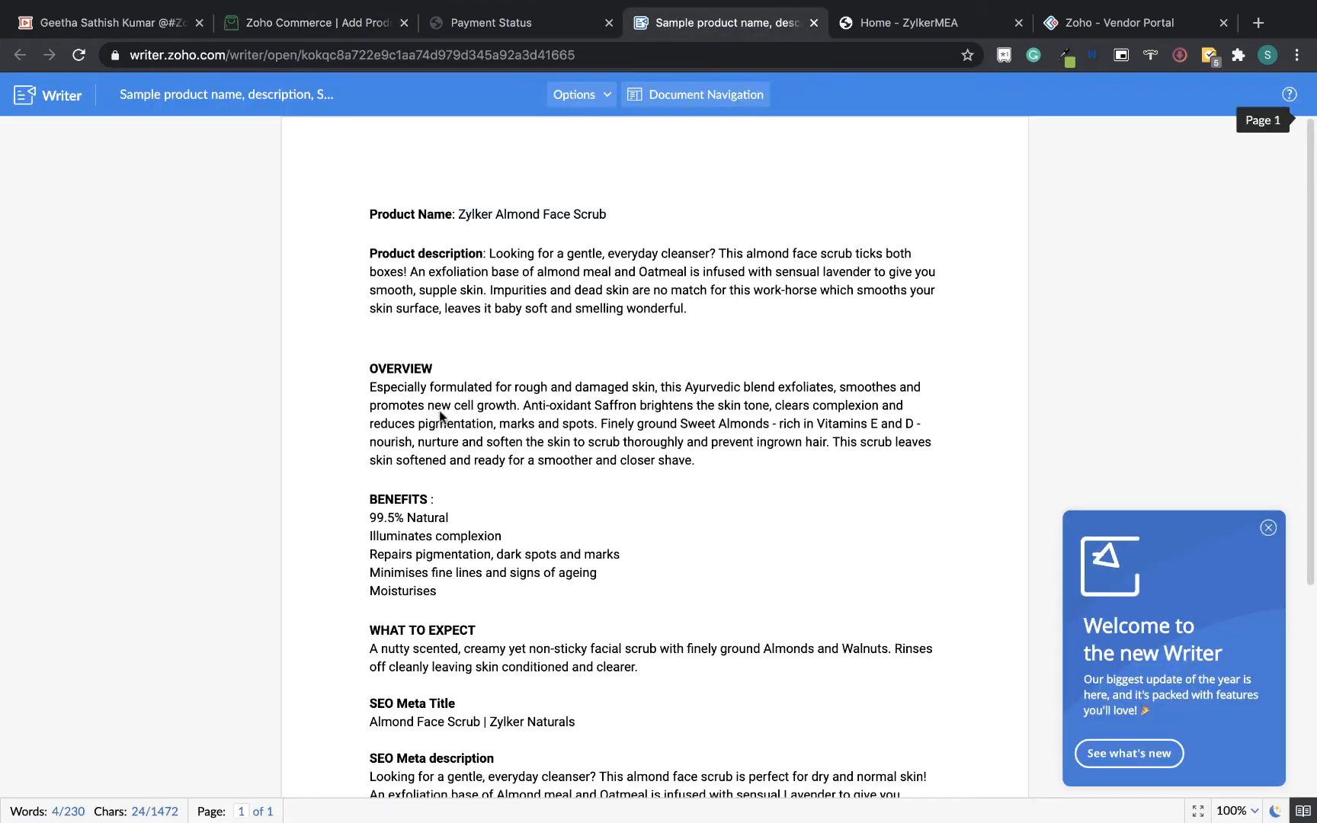
left_click_drag(688, 308, 489, 256)
key("super+c")
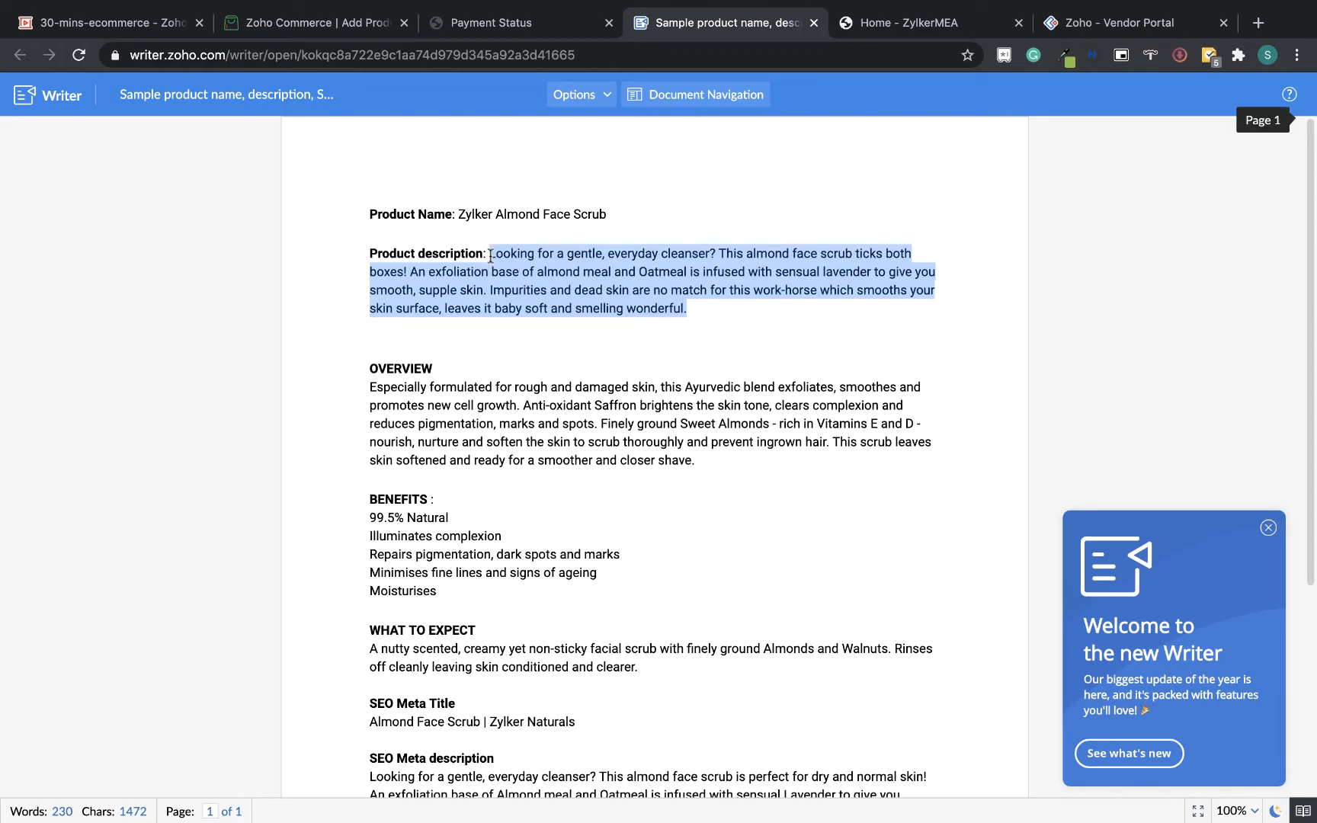
left_click(293, 28)
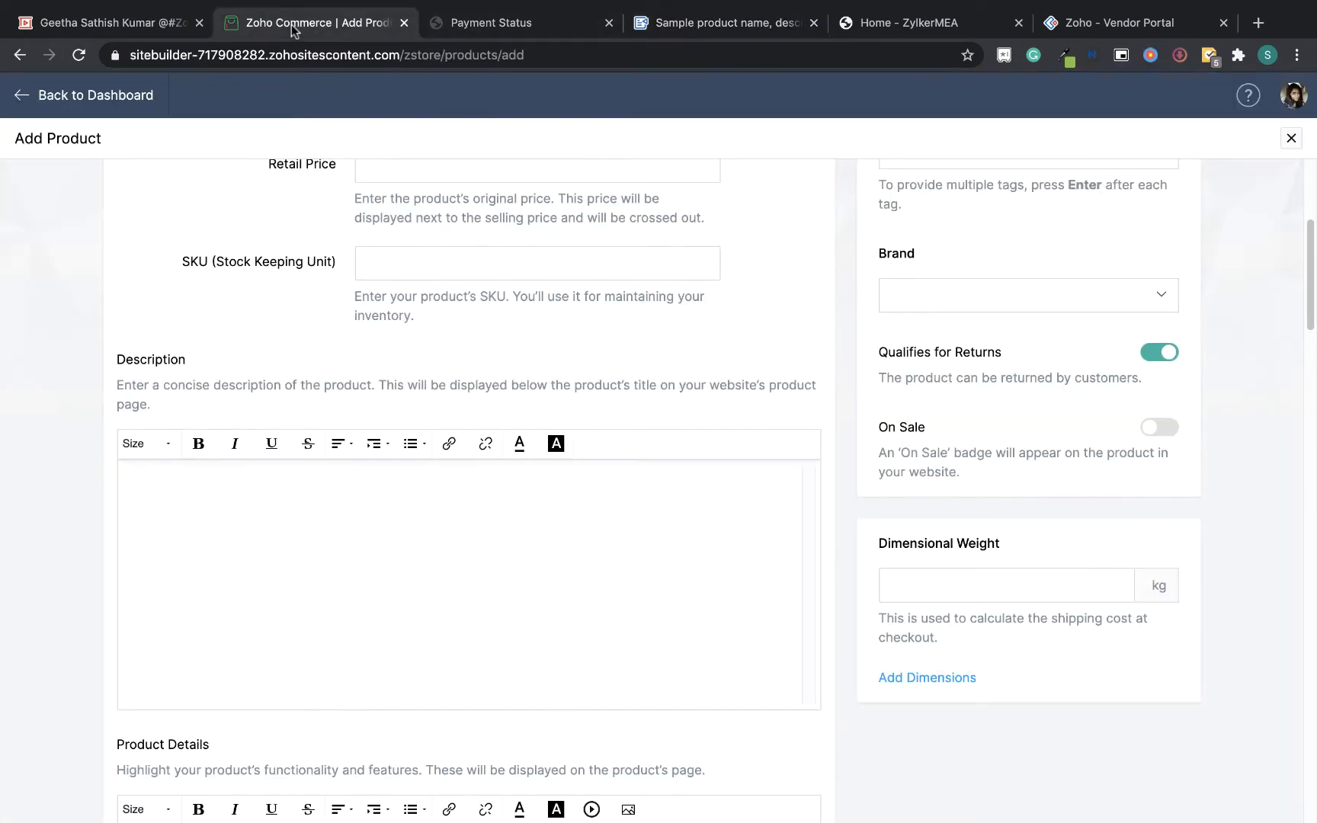
key("super+v")
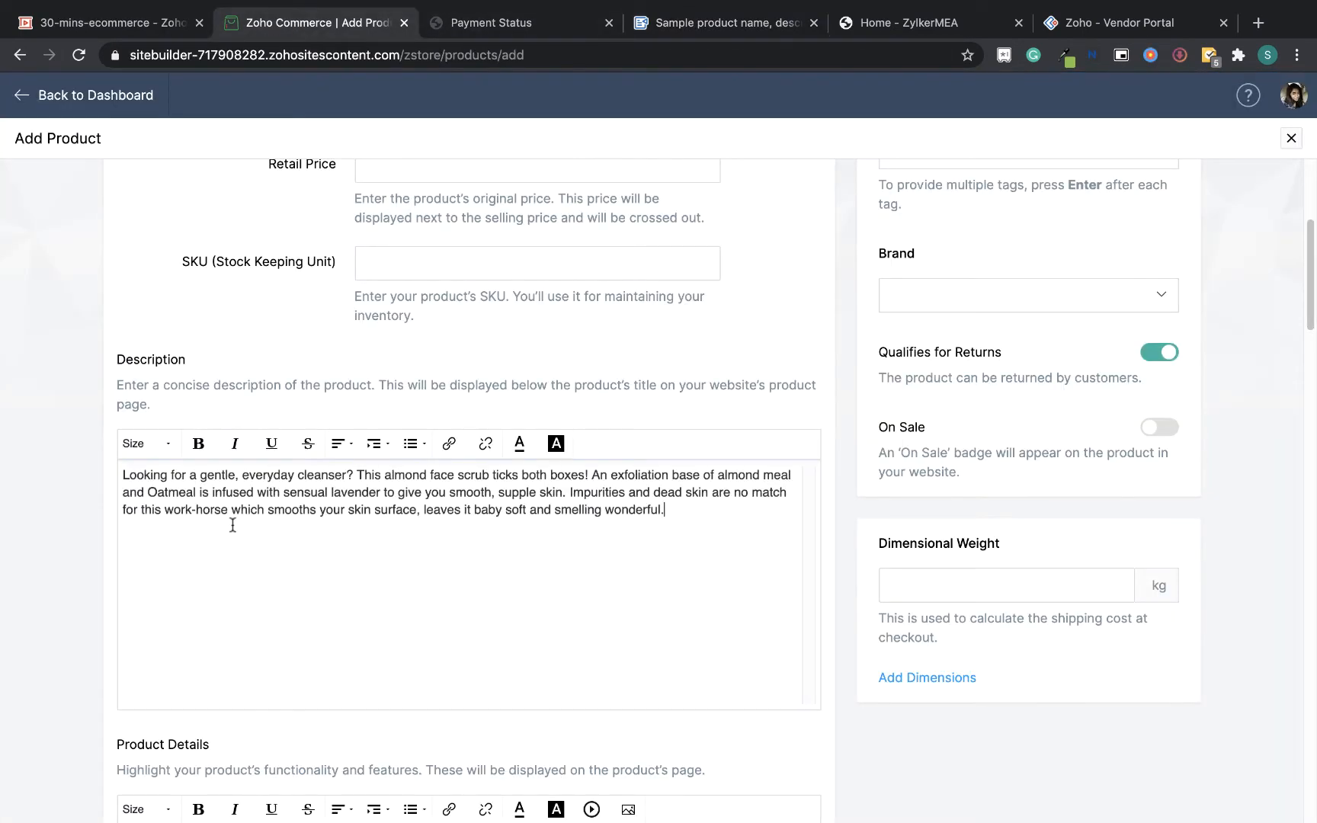
Copy the Overview, Benefits and What to Expect sections from the sample document into Product Details
left_click_drag(1311, 299, 1311, 382)
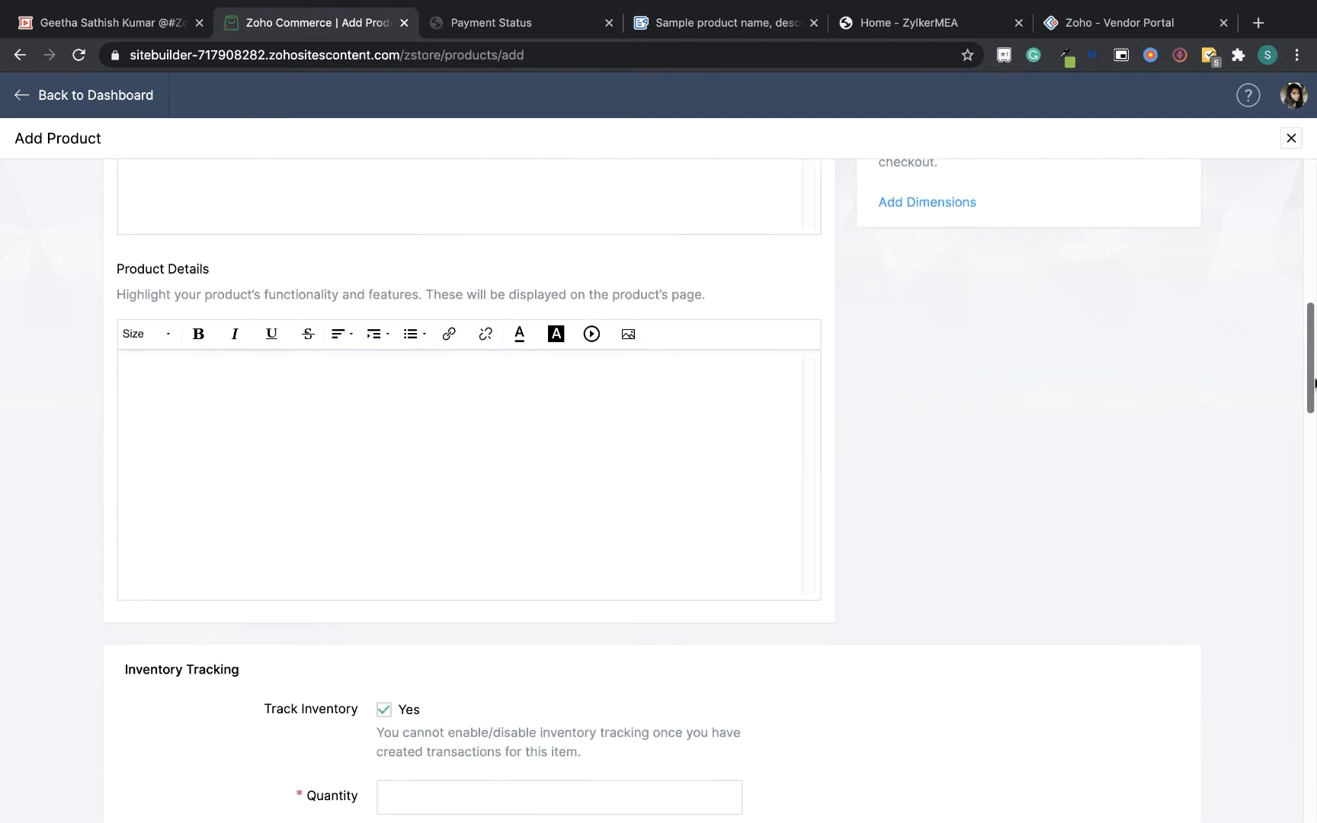
left_click(721, 27)
left_click_drag(369, 364, 653, 669)
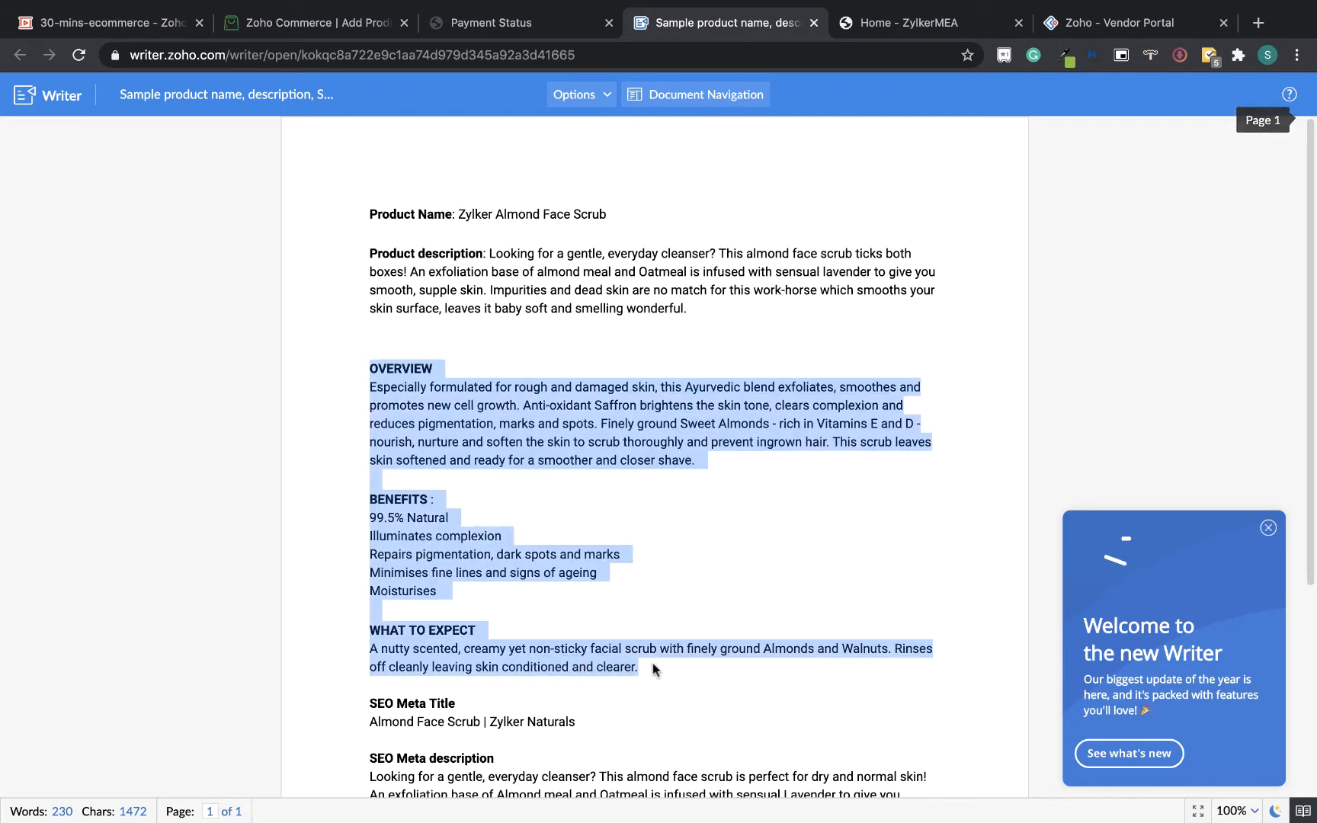
left_click(336, 26)
left_click(278, 425)
key("super+v")
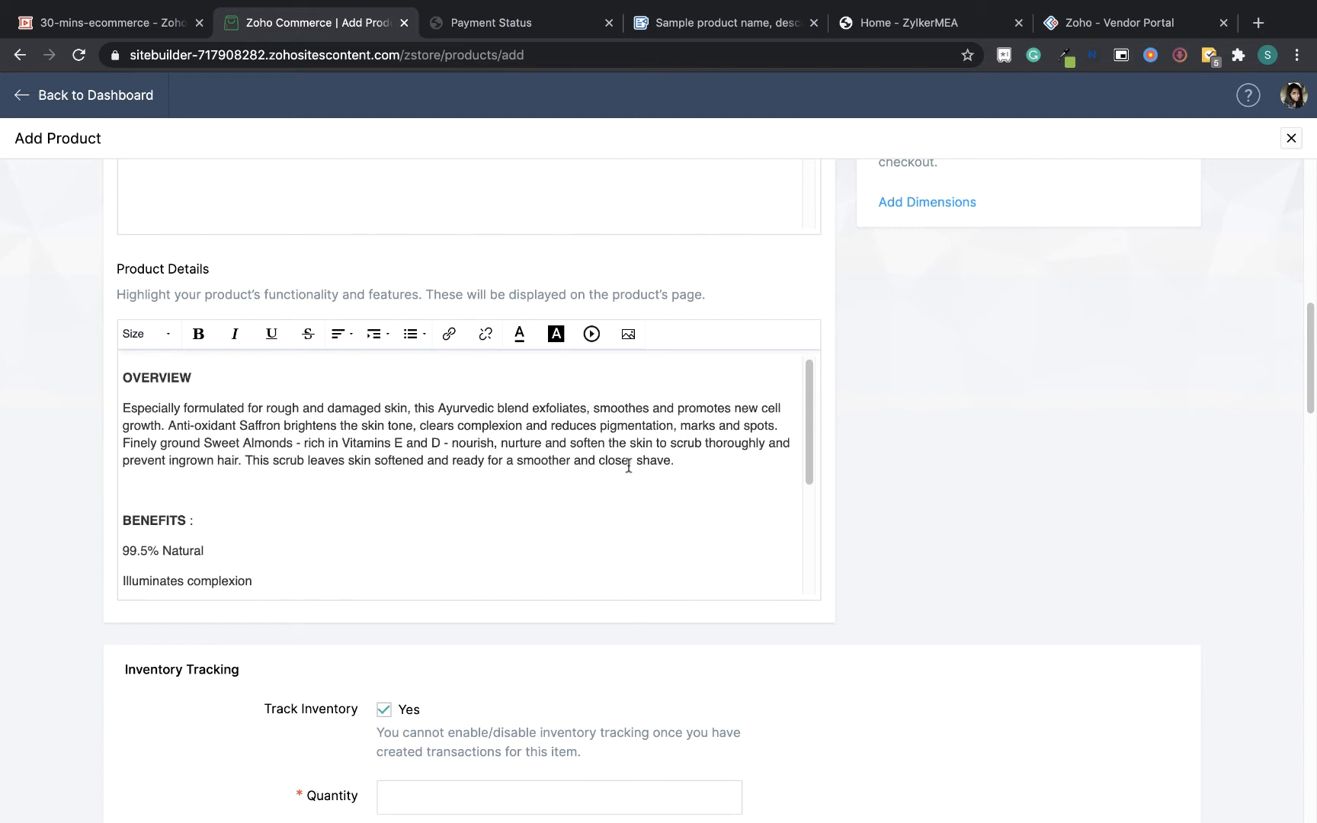
Format the five benefit lines in Product Details as a bulleted list
scroll(811, 439, "down", 3)
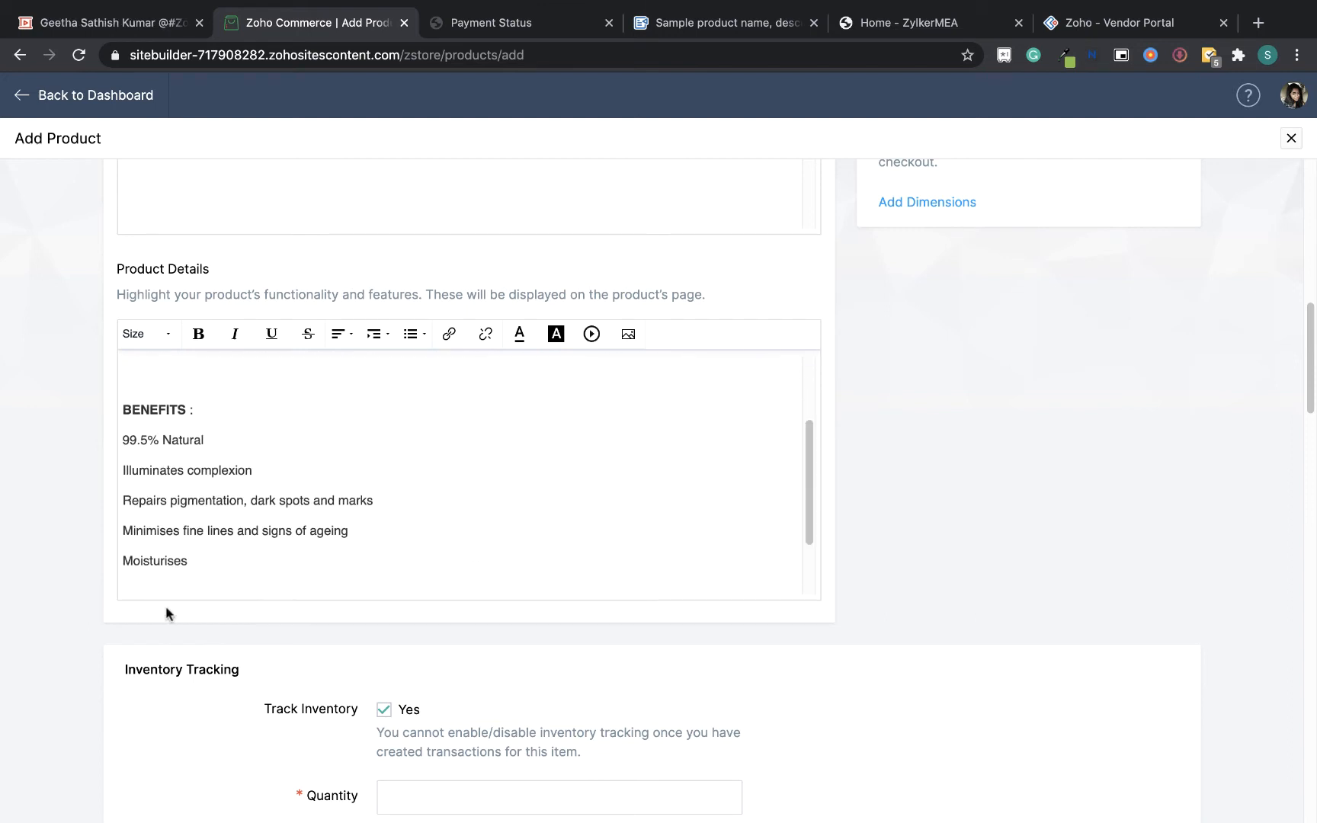
left_click_drag(207, 564, 102, 446)
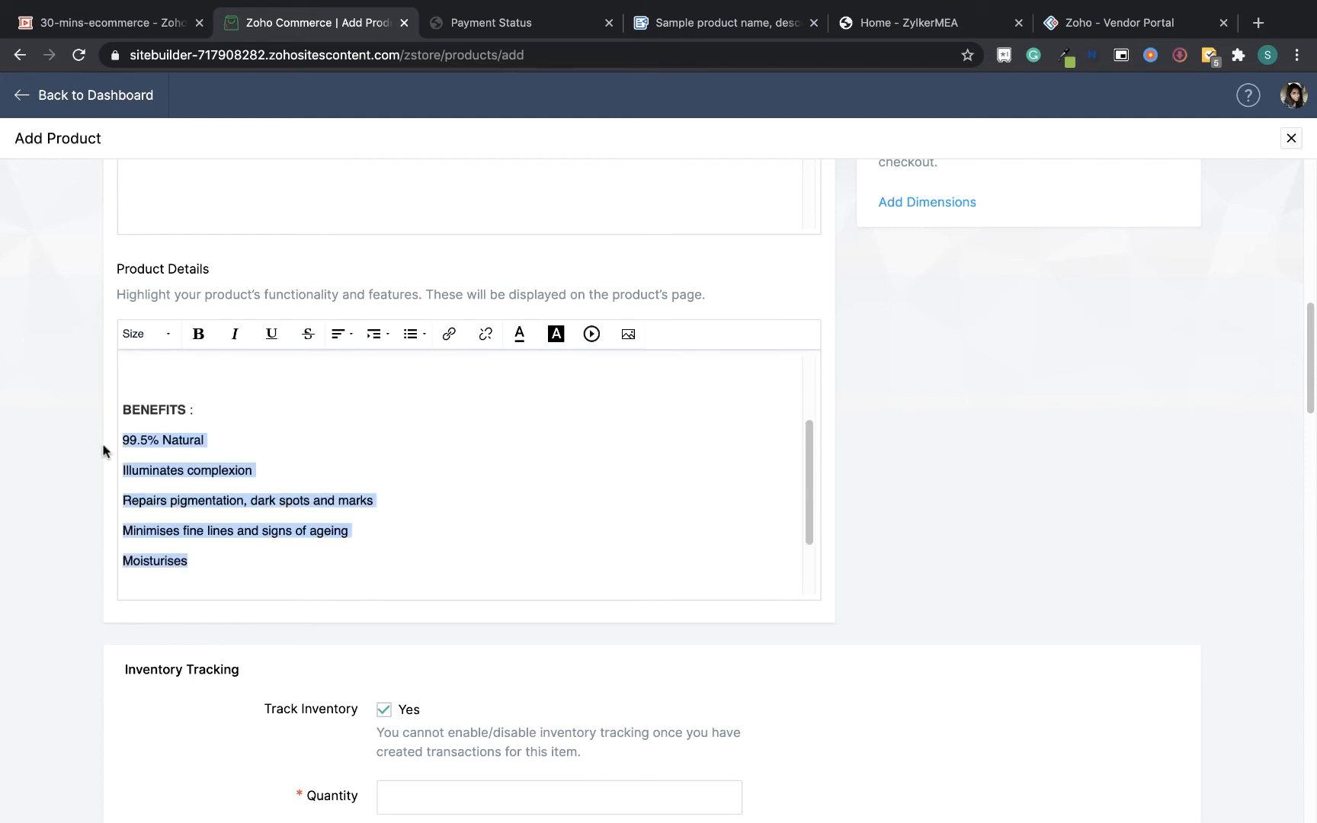
left_click(412, 334)
left_click(413, 368)
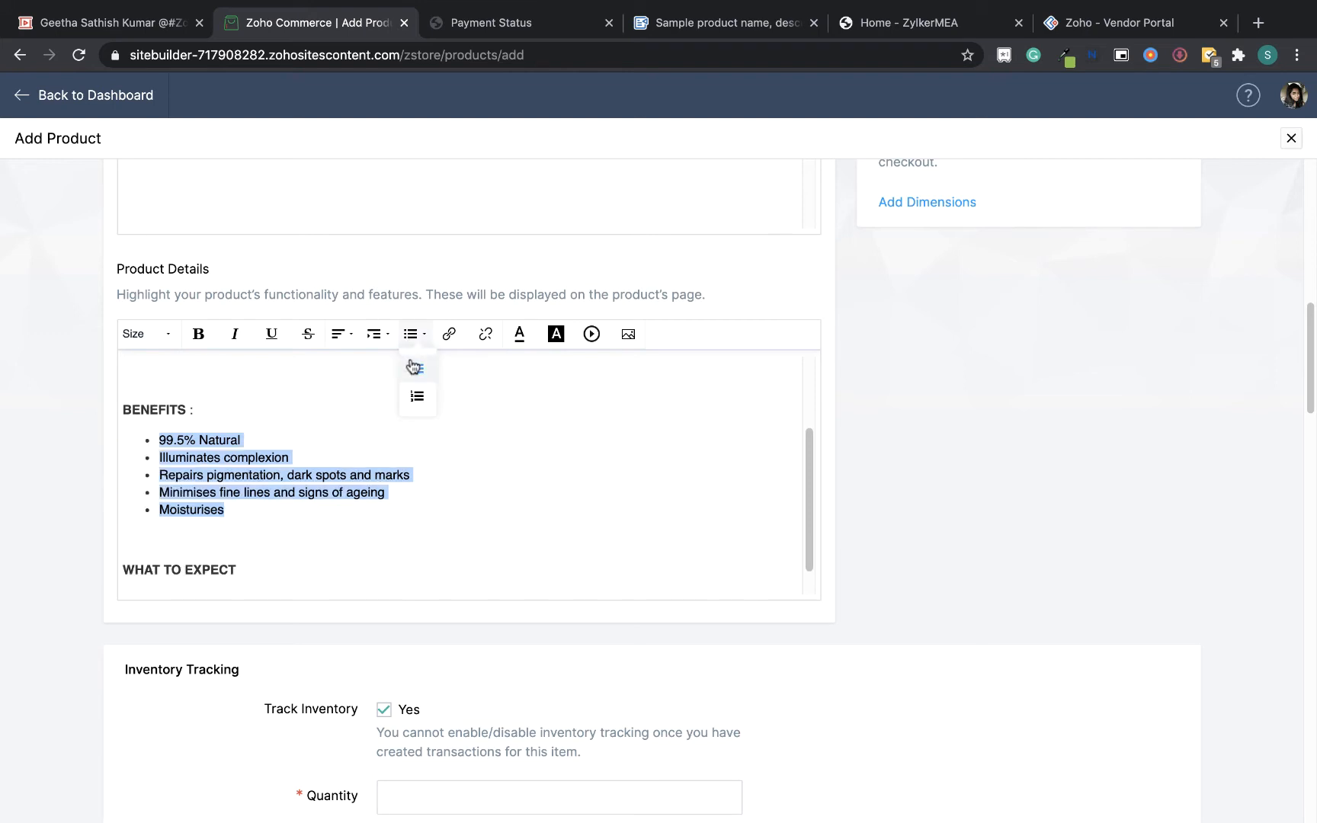
Remove the extra blank lines around the Benefits section in Product Details
left_click(396, 518)
key("BackSpace")
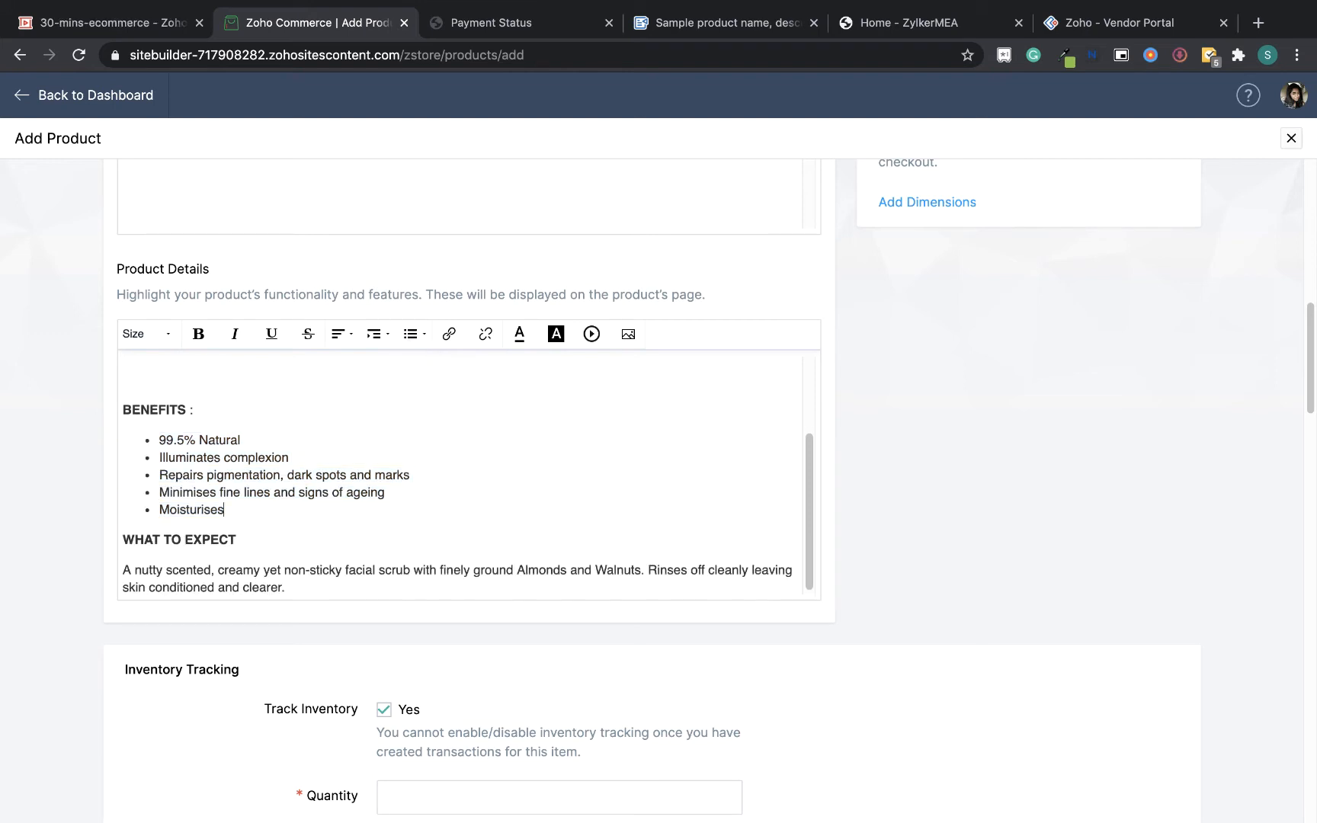
left_click_drag(811, 515, 812, 479)
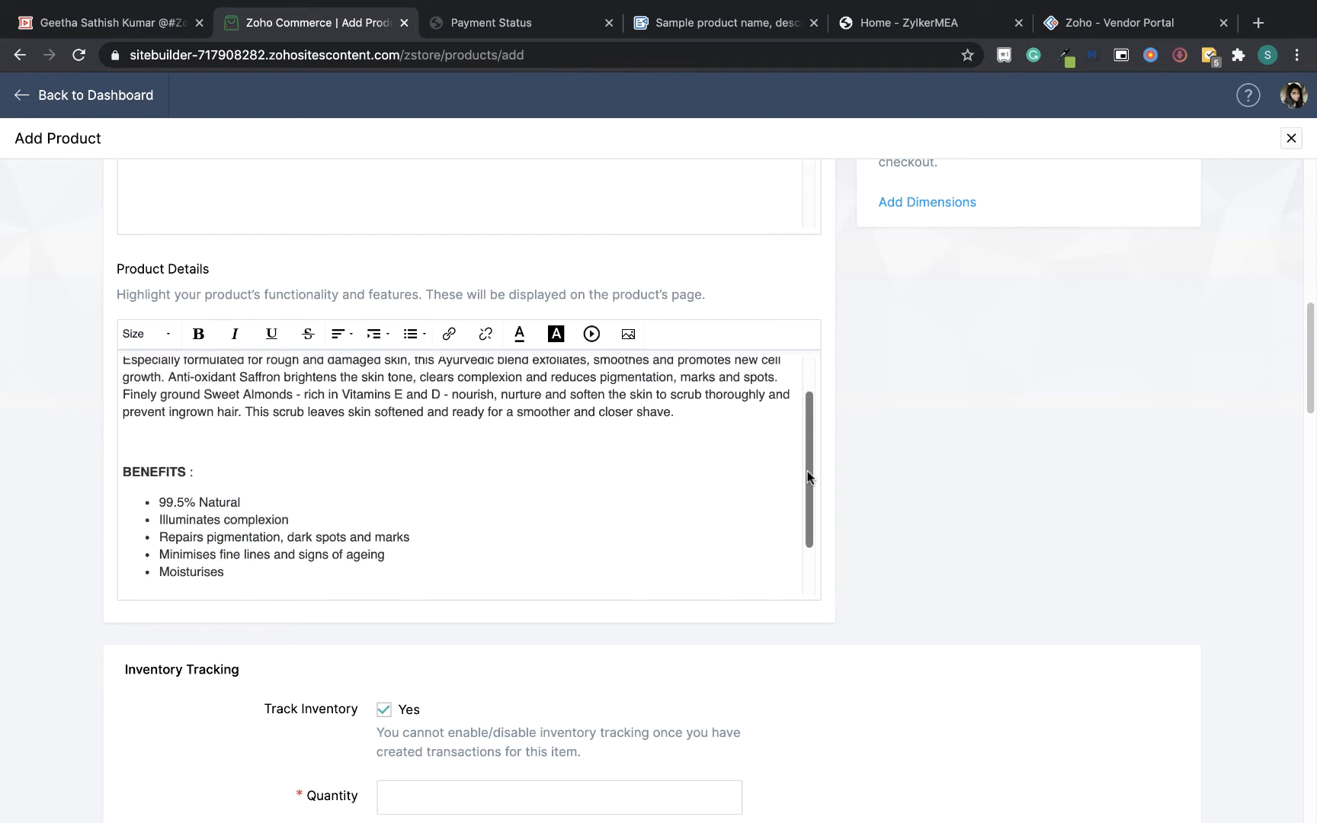
key("BackSpace")
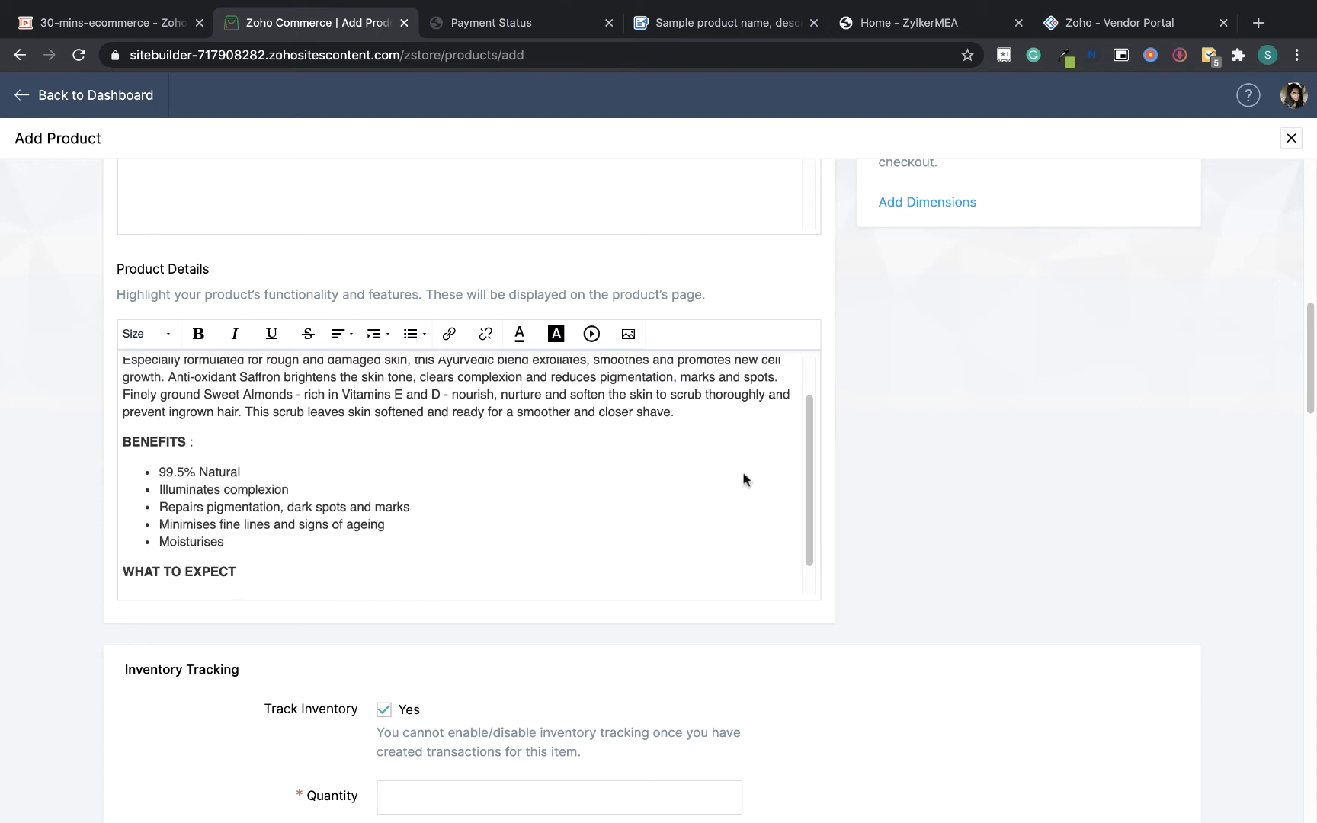
Set the product's inventory quantity to 10 and its low stock limit to 5
left_click_drag(1313, 389, 1312, 401)
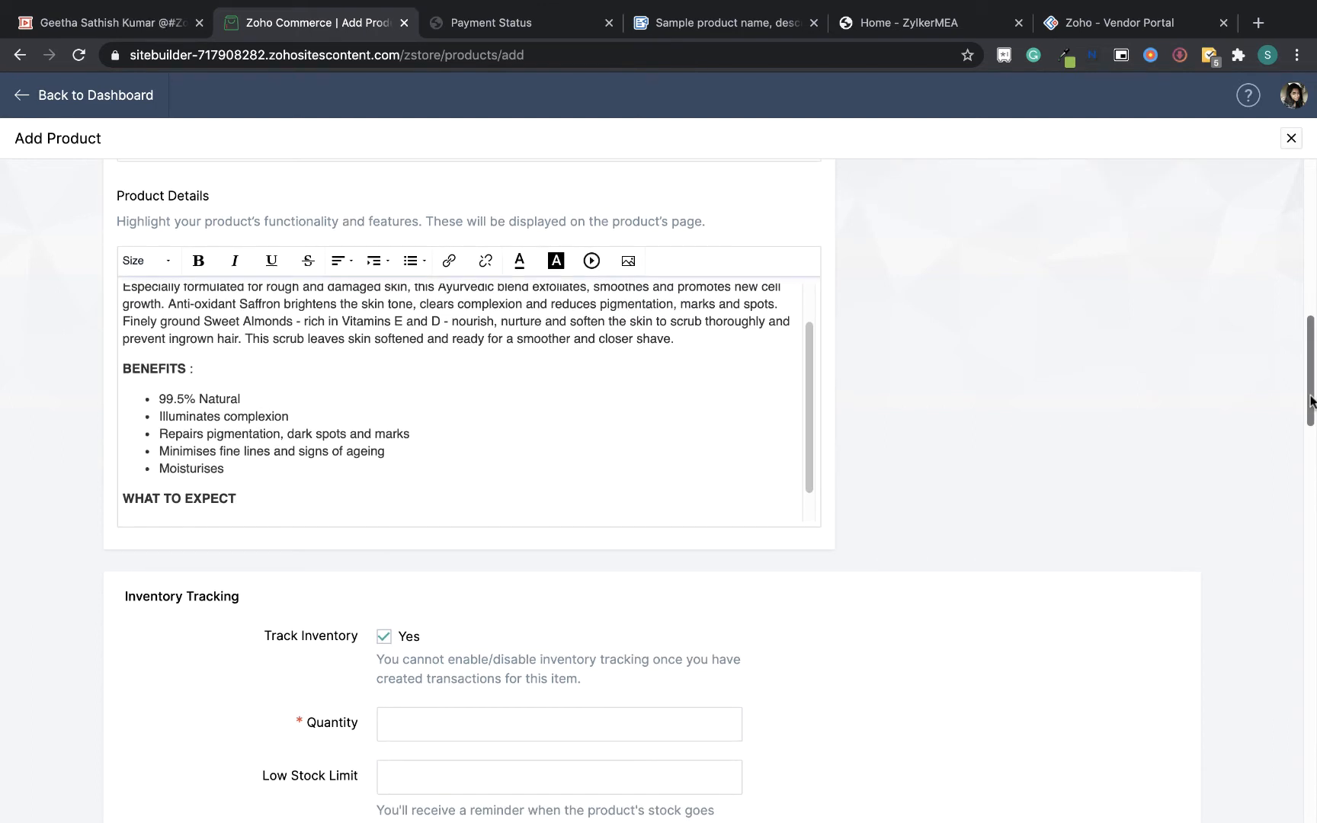
scroll(1312, 401, "down", 5)
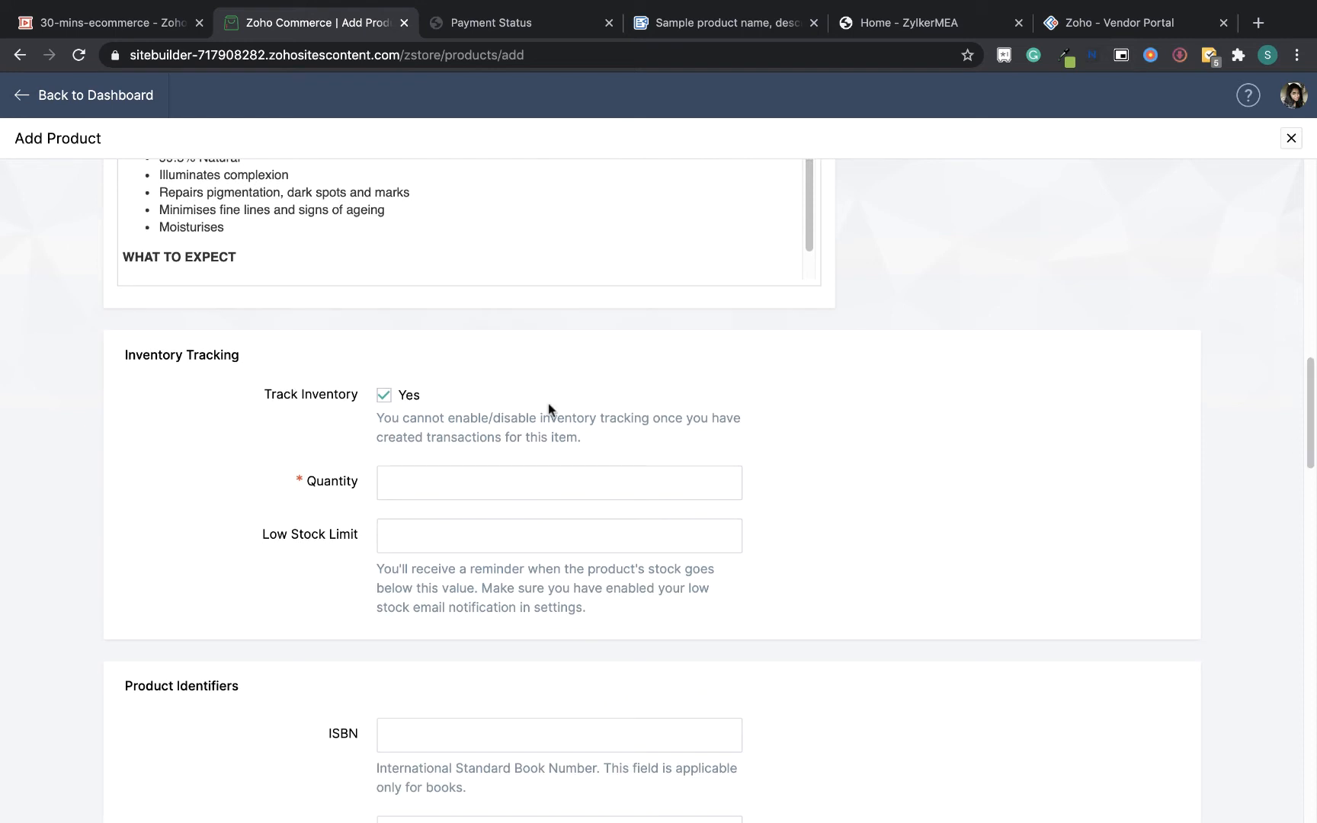
left_click(494, 487)
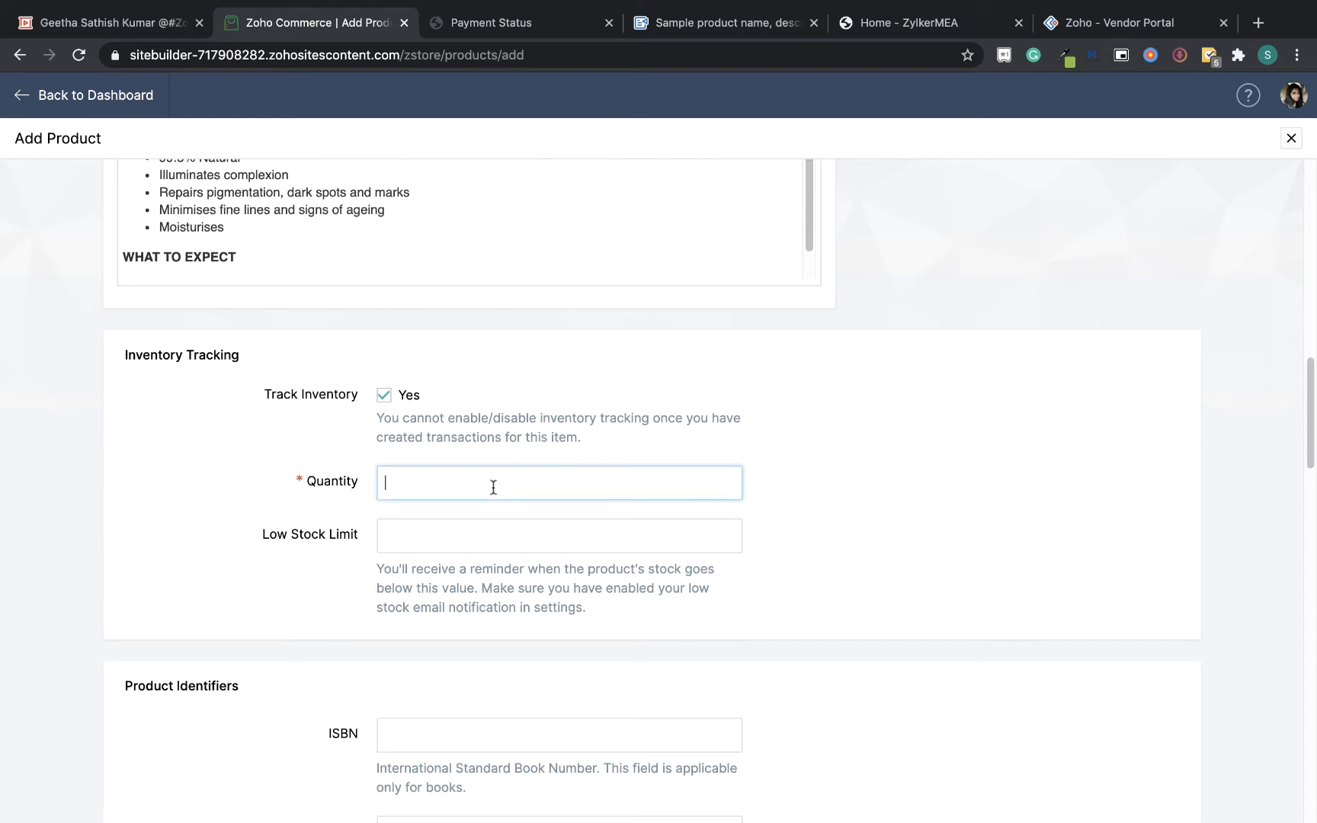
type("10")
left_click(507, 538)
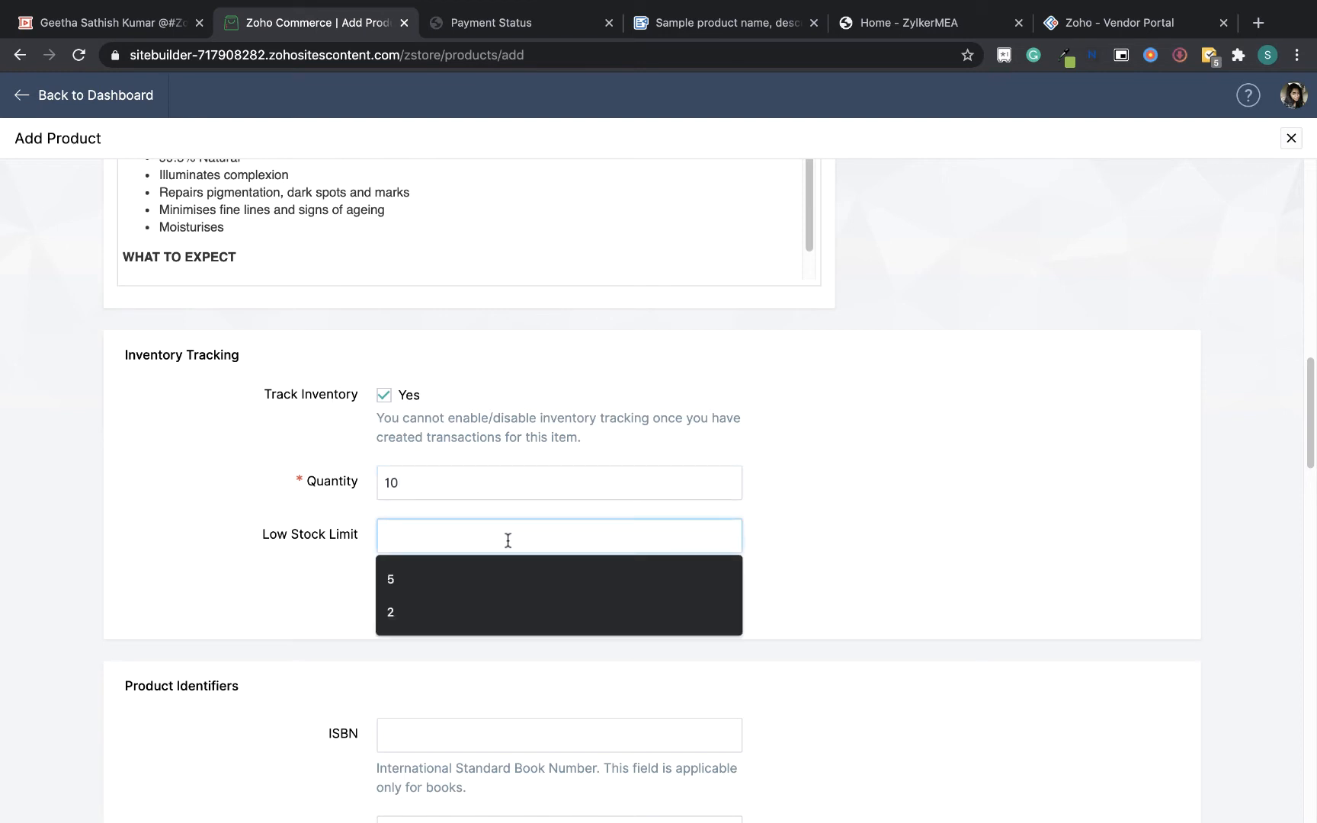
type("5")
left_click(525, 488)
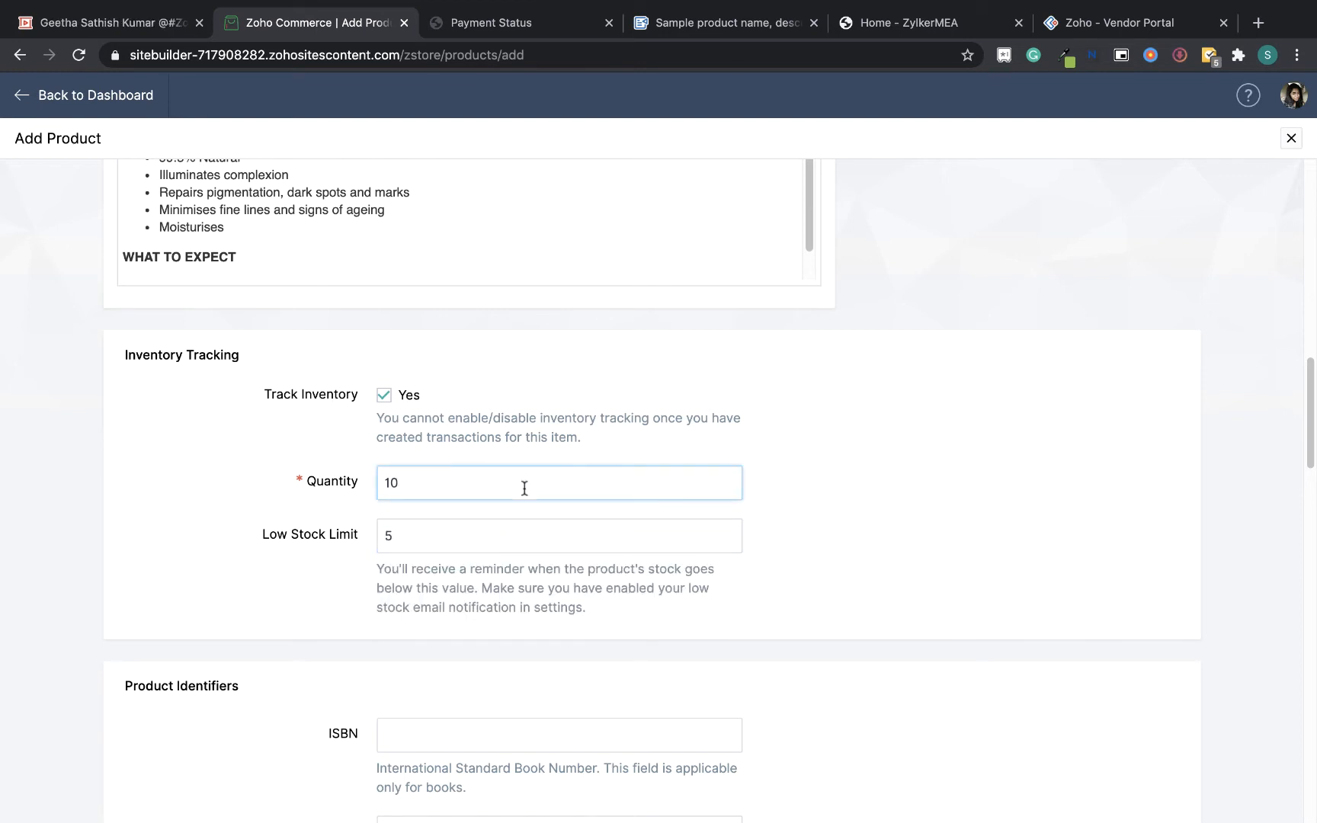
left_click_drag(524, 488, 336, 491)
left_click(439, 541)
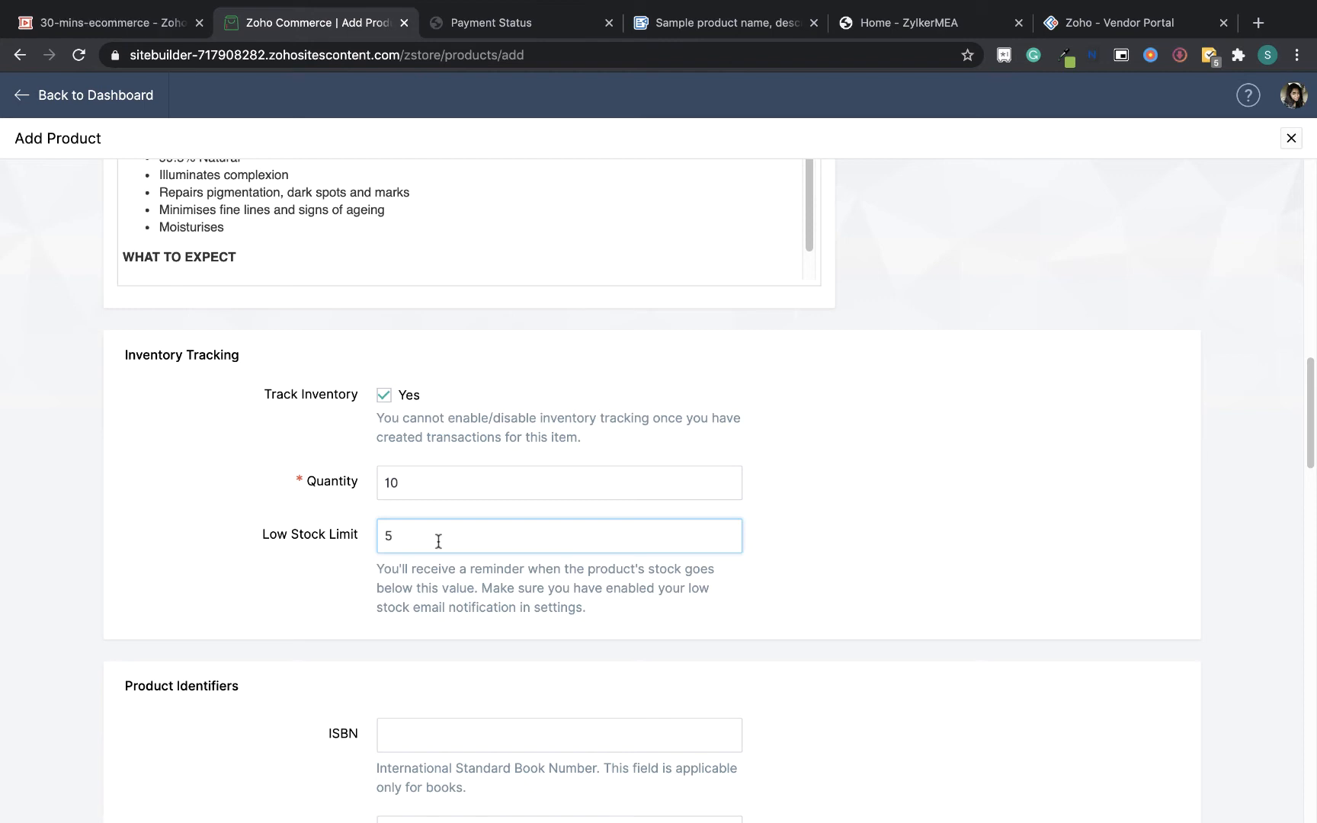
Upload the product jar image from the Demo Store folder into the product's Images section
left_click_drag(1314, 436, 1314, 507)
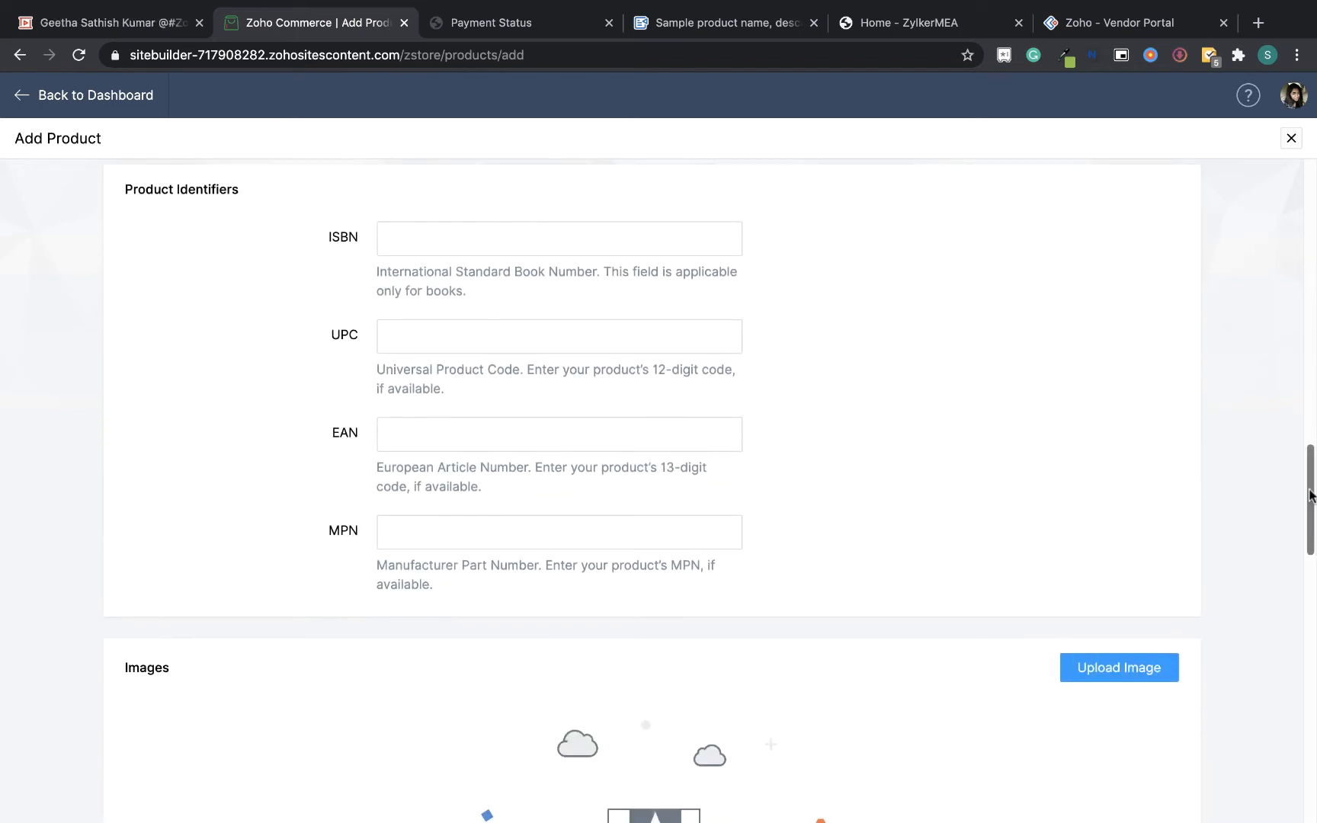
scroll(1314, 516, "down", 5)
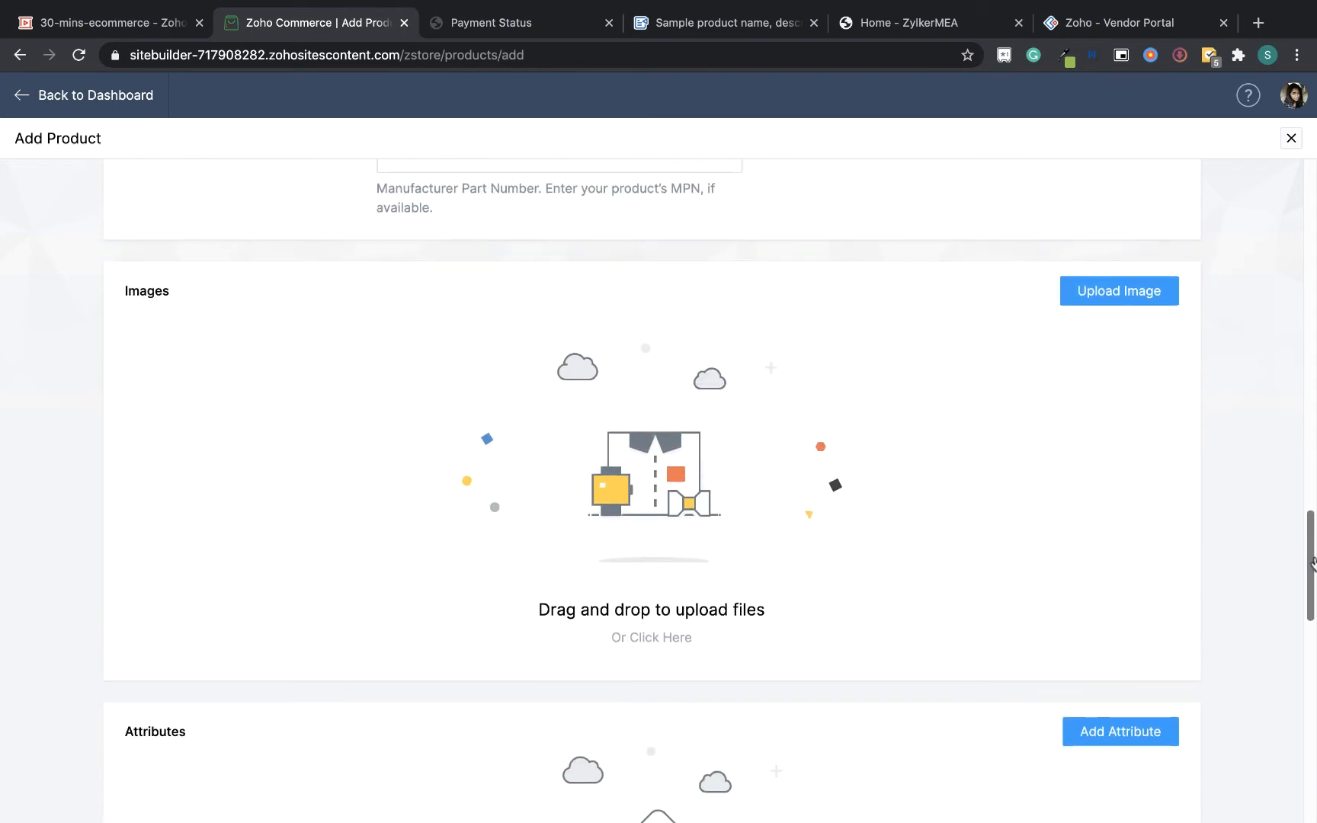
mouse_move(22, 6)
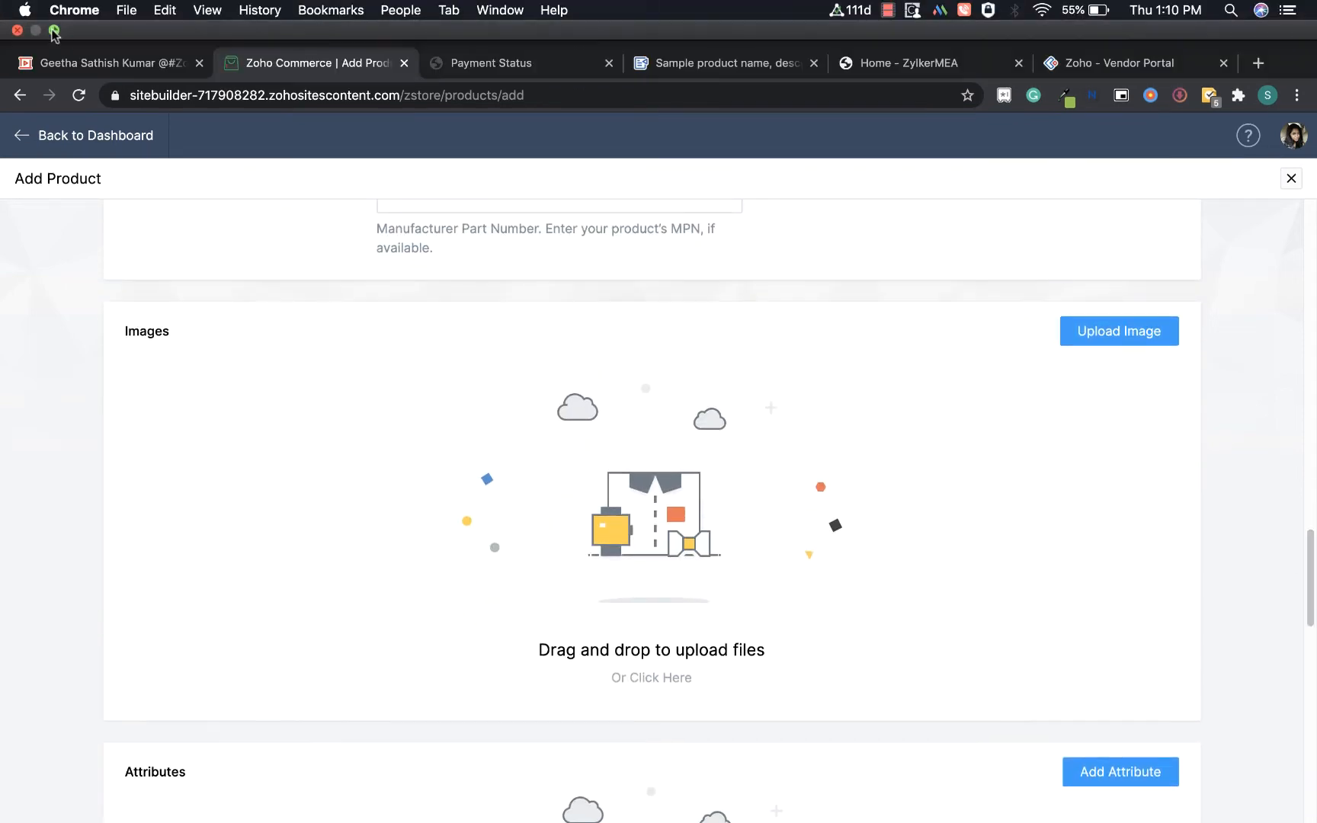
left_click(54, 31)
left_click(50, 40)
left_click(347, 471)
left_click_drag(471, 337, 958, 600)
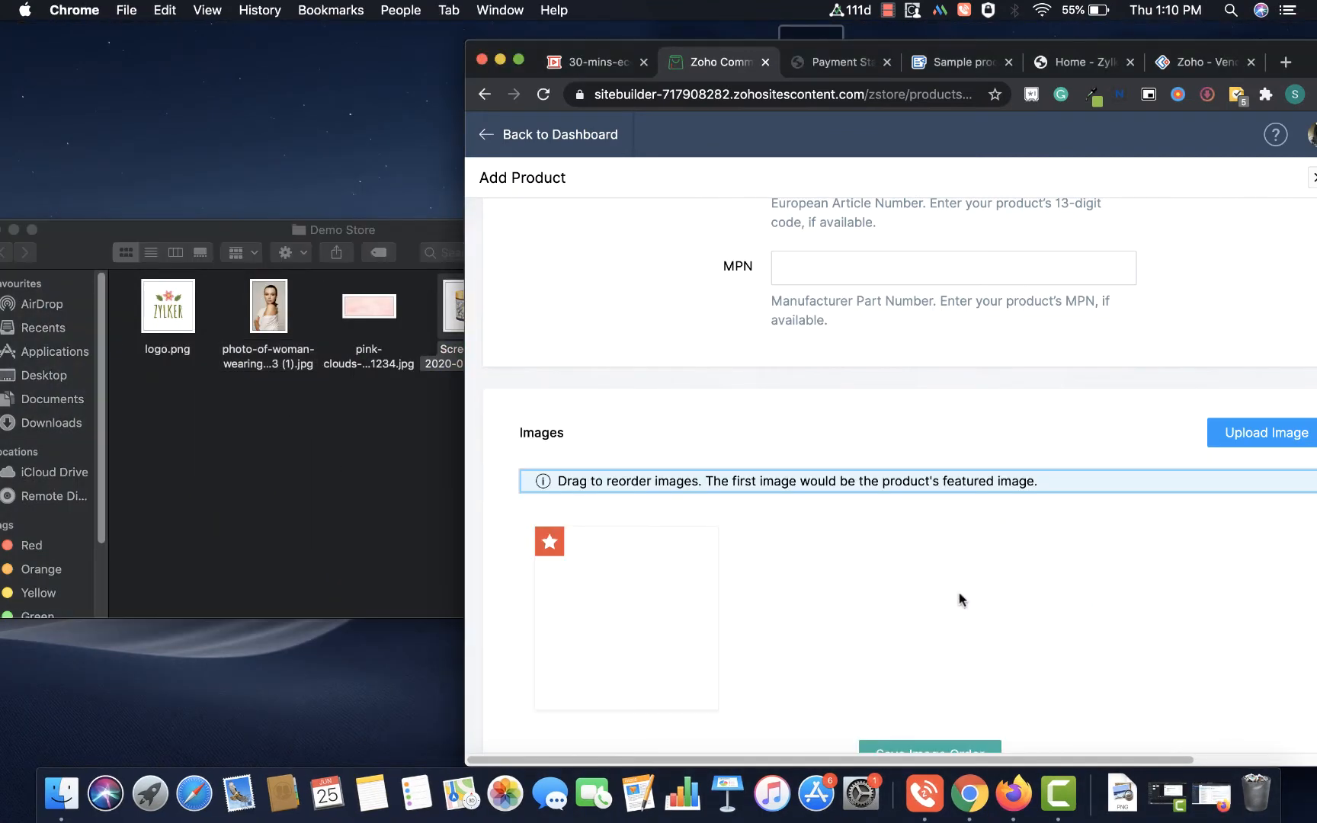
left_click(519, 61)
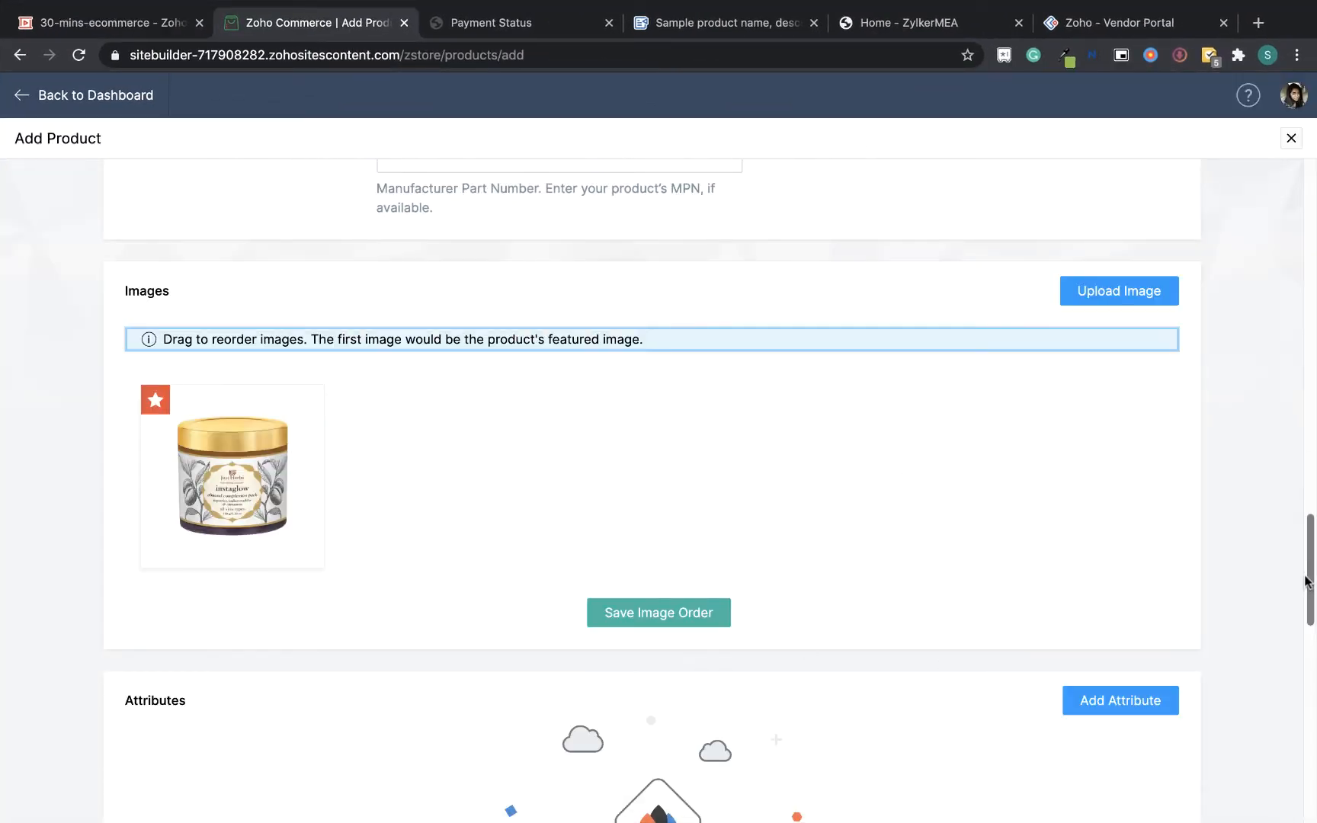
Add a Size attribute with the options "Small - 200gms" and "Medium - 500gms"
scroll(1305, 581, "down", 7)
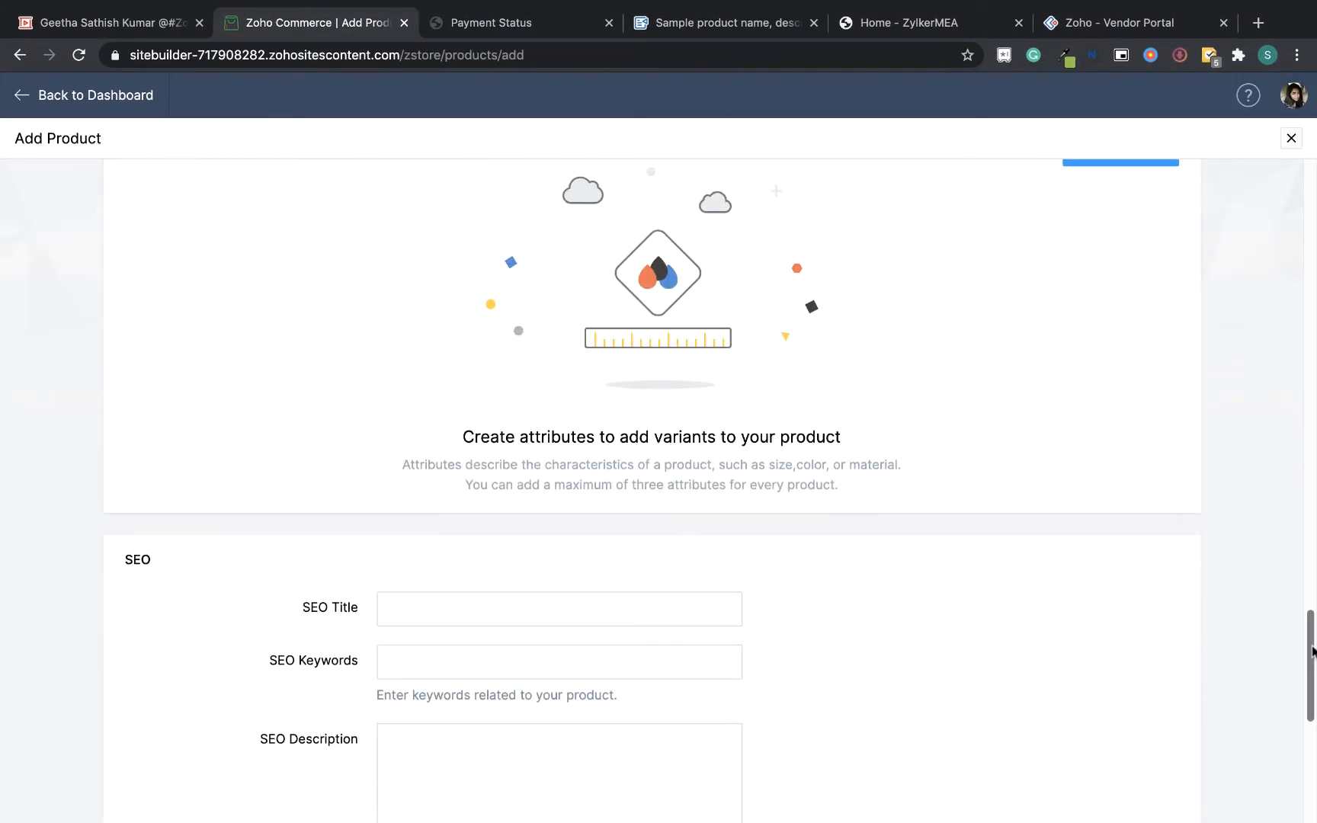
scroll(1313, 650, "up", 3)
left_click(1164, 410)
left_click(528, 340)
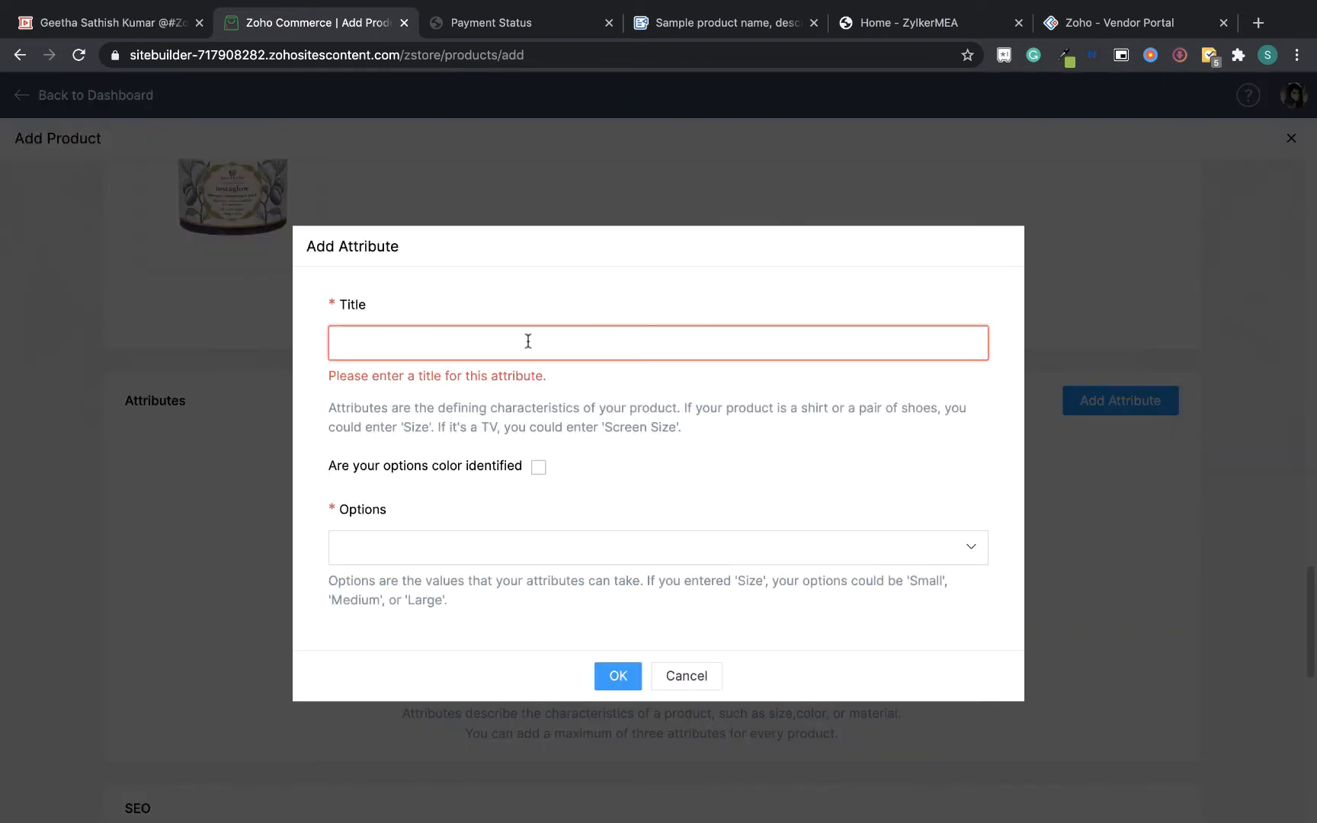
type("Size")
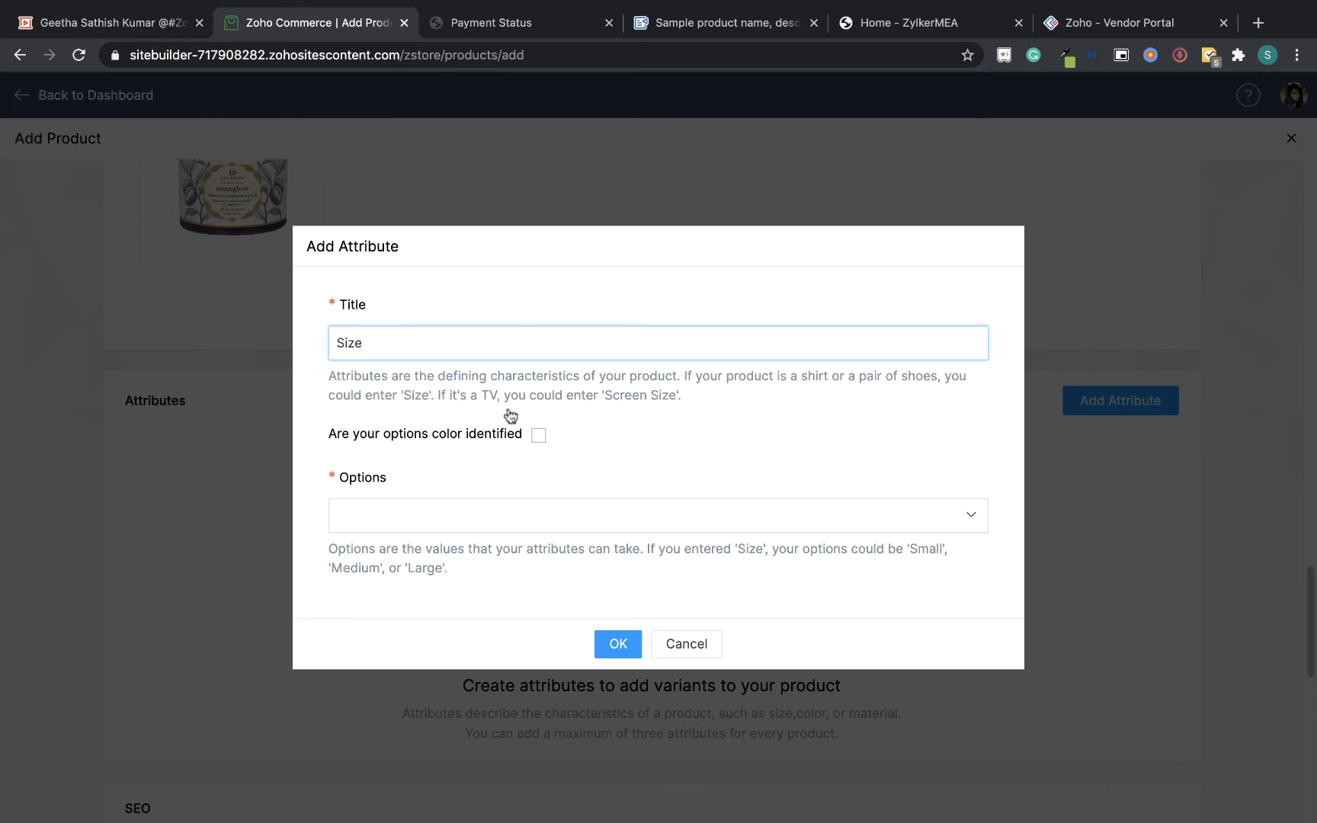
left_click(518, 519)
type("Small - 200gms")
key("Return")
type("M")
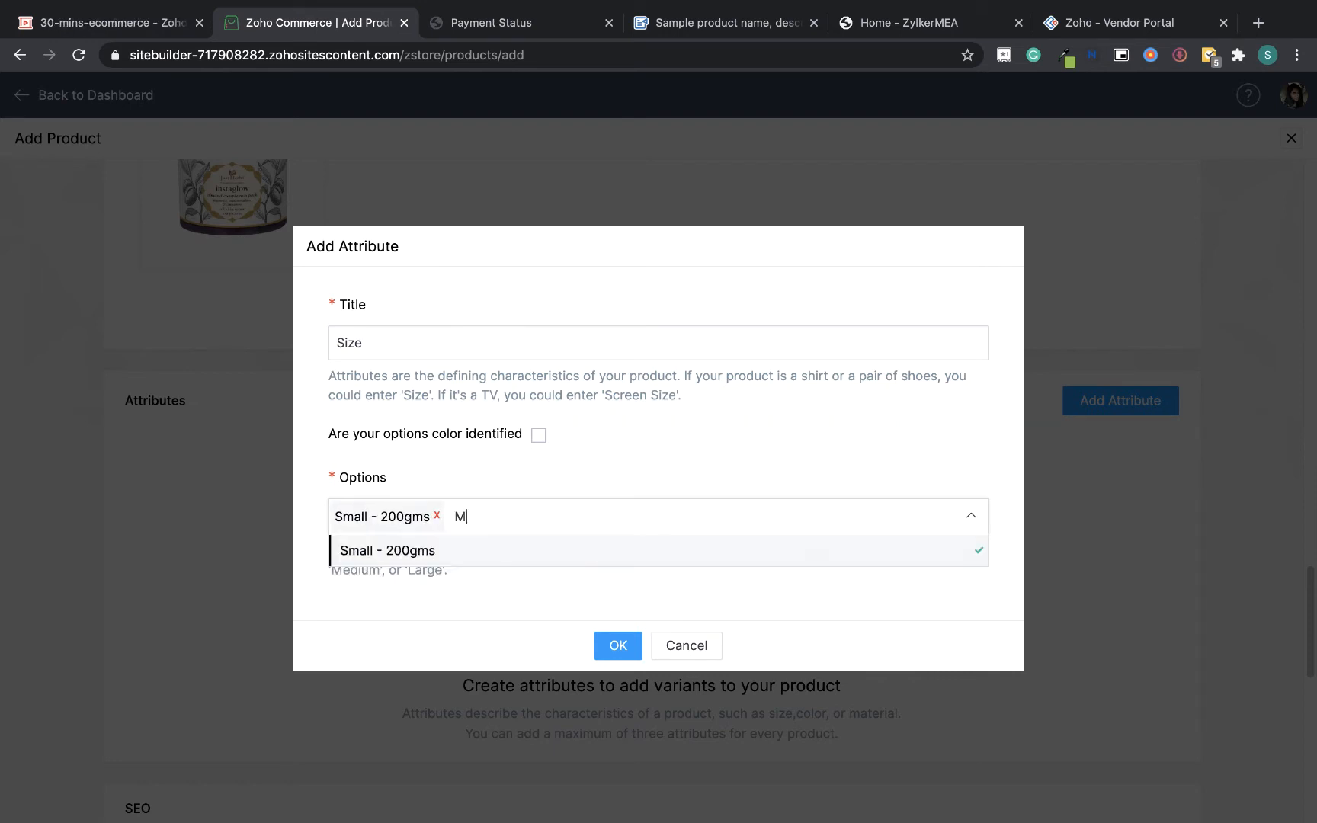
type("edium - 500gms")
key("Return")
left_click(536, 647)
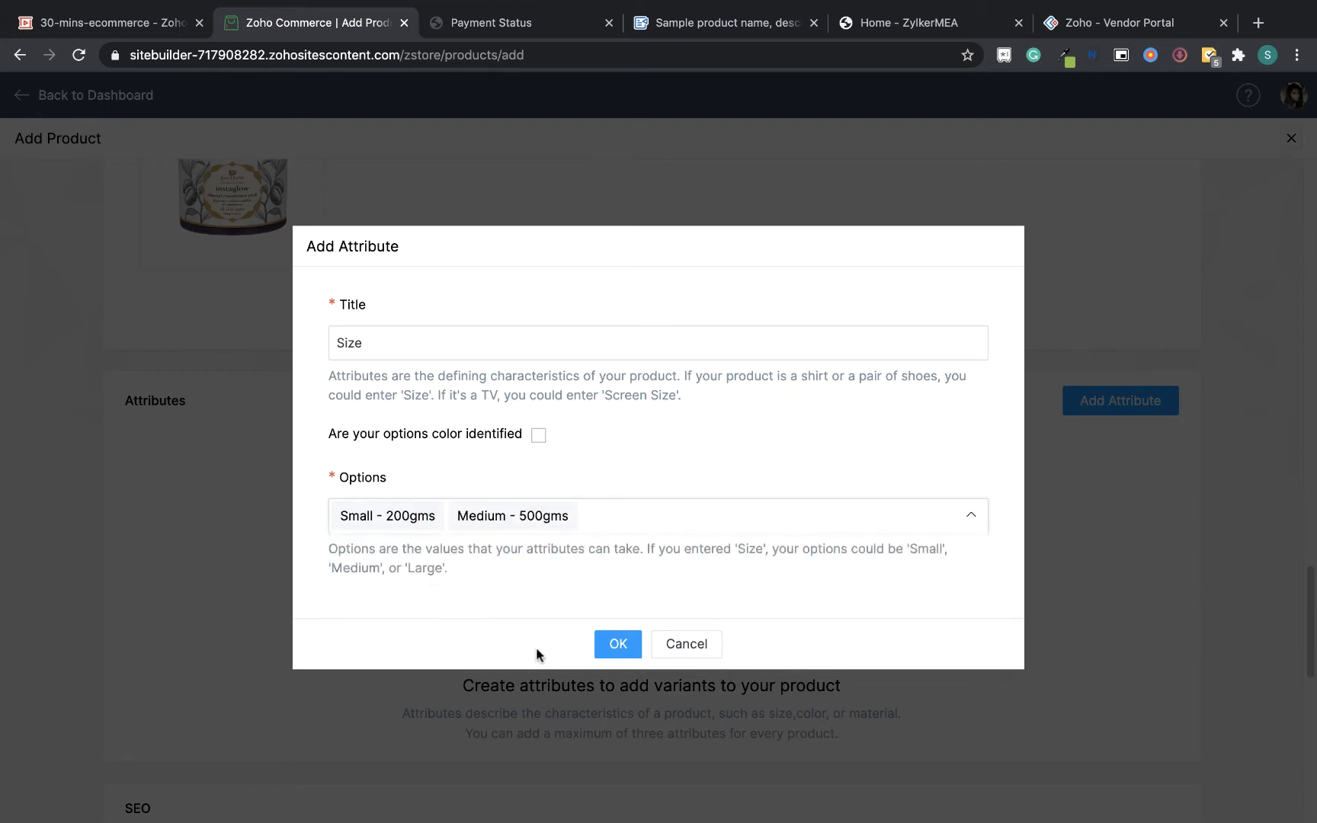
left_click(619, 644)
Set the Medium - 500gms variant's quantity to 10 and selling price to 30
scroll(1311, 588, "down", 1)
scroll(1311, 589, "down", 5)
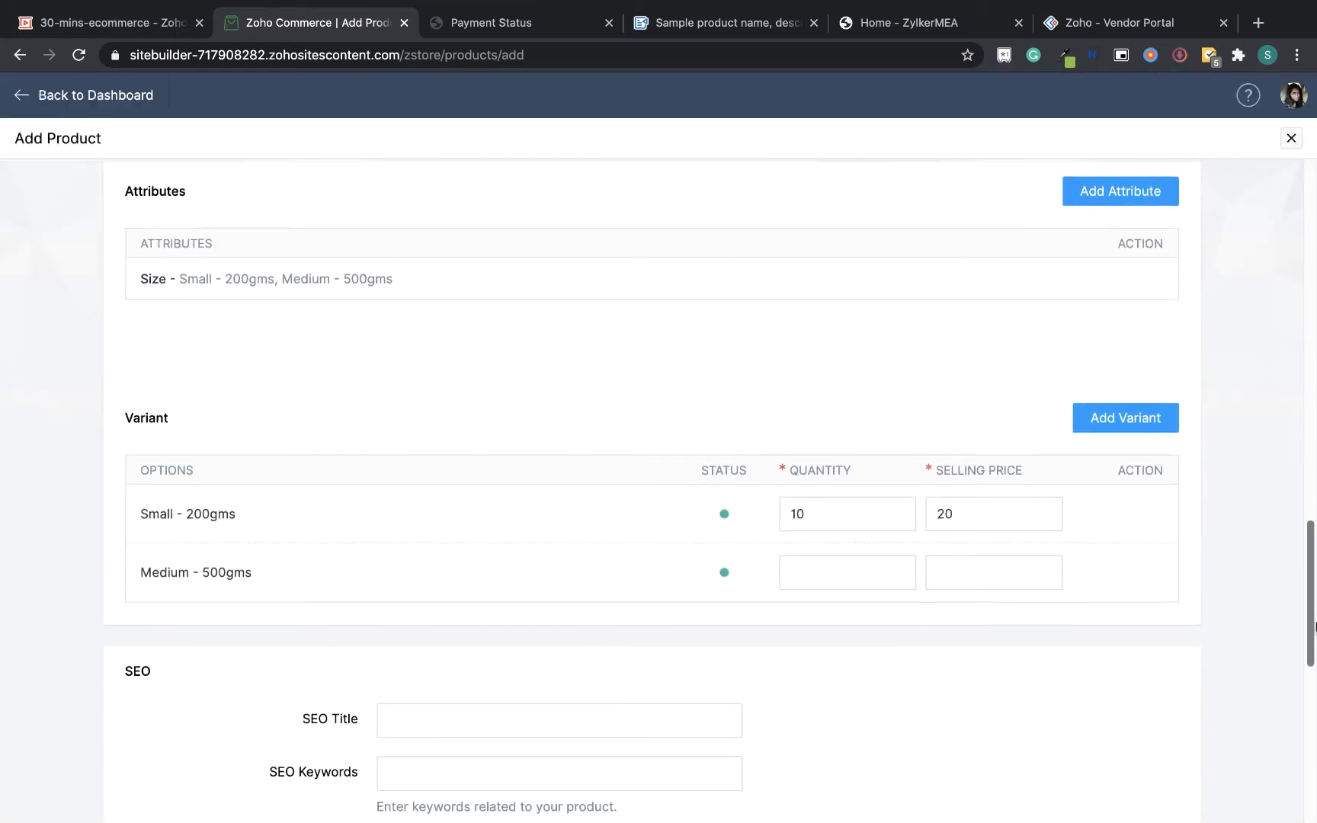
left_click(839, 574)
type("10")
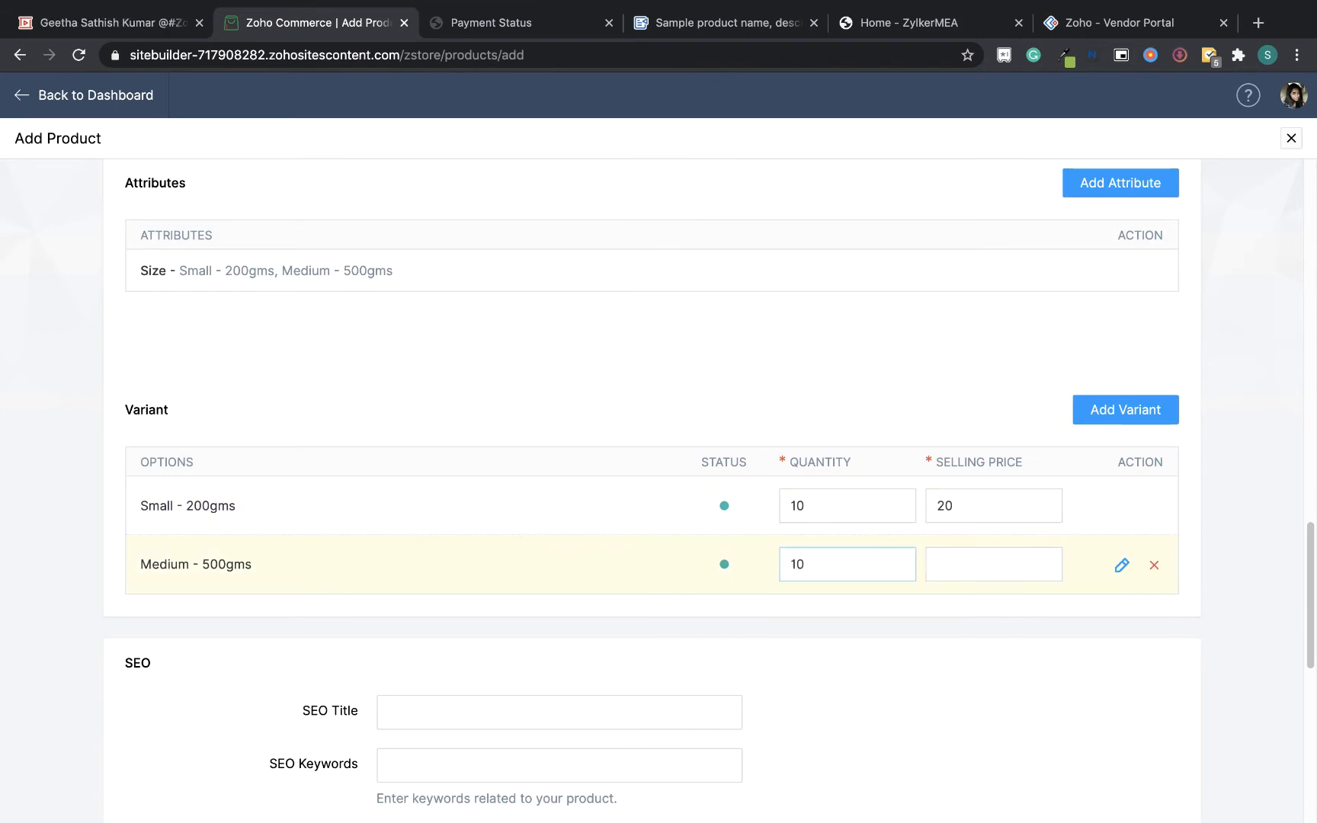
left_click(959, 567)
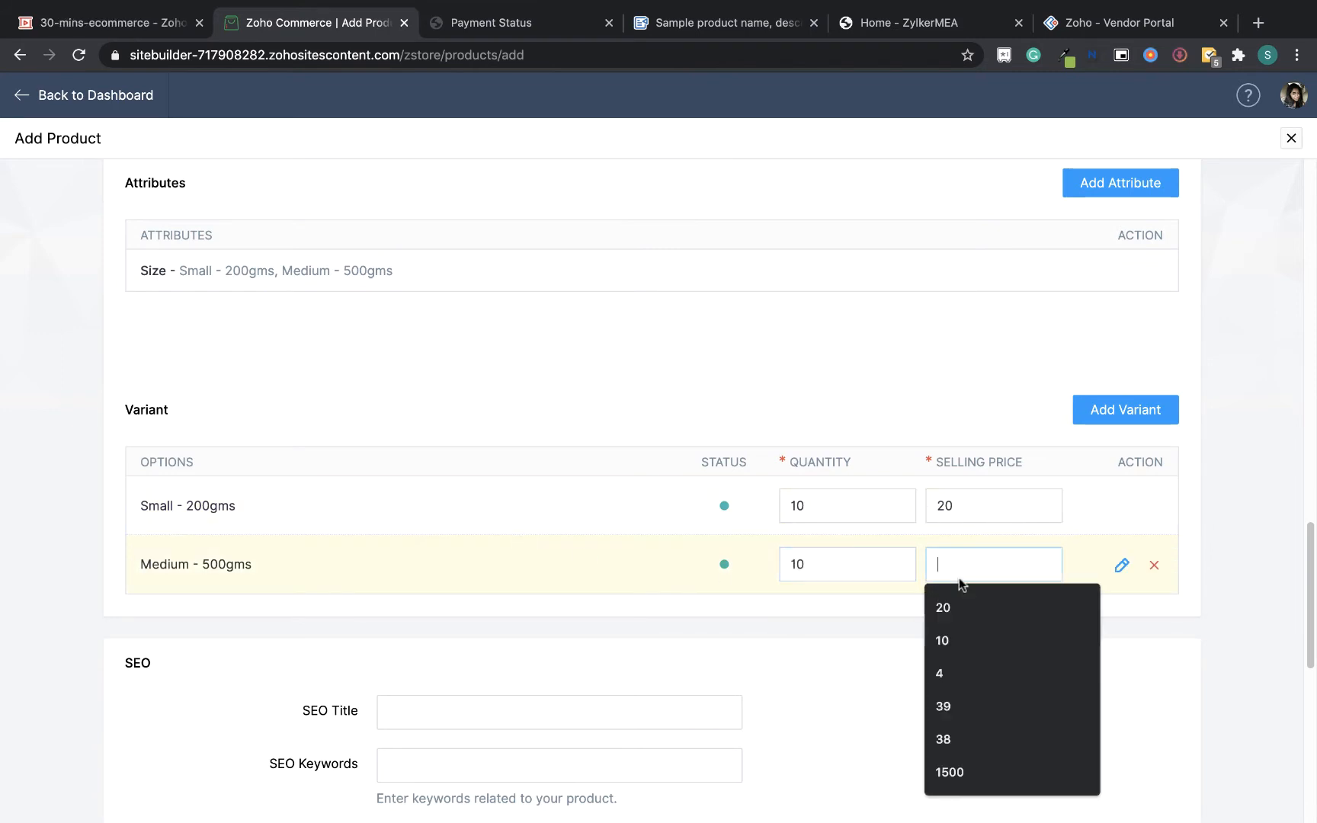
type("30")
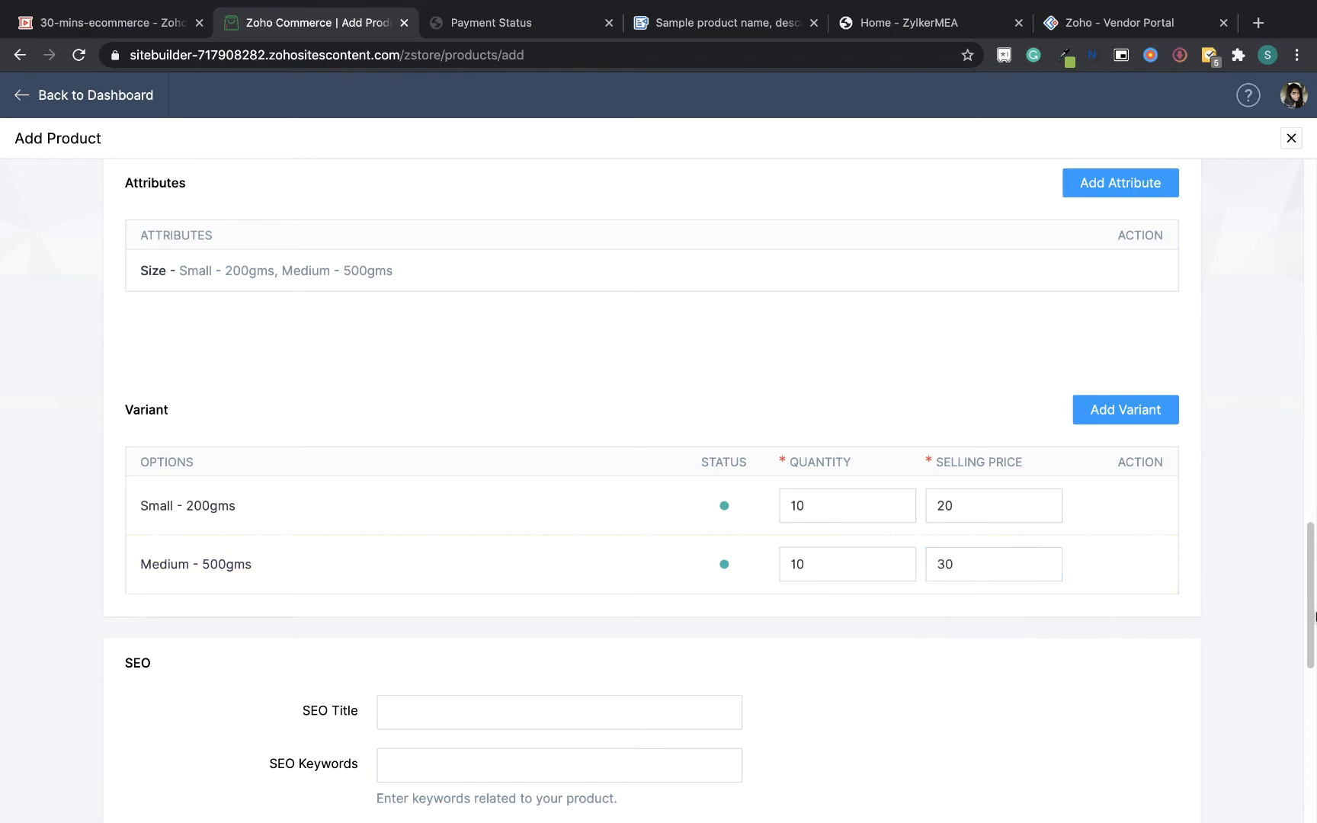
Copy the SEO Meta Title "Almond Face Scrub | Zylker Naturals" from the sample document into the SEO Title
left_click_drag(1315, 598, 1314, 638)
scroll(1220, 617, "down", 2)
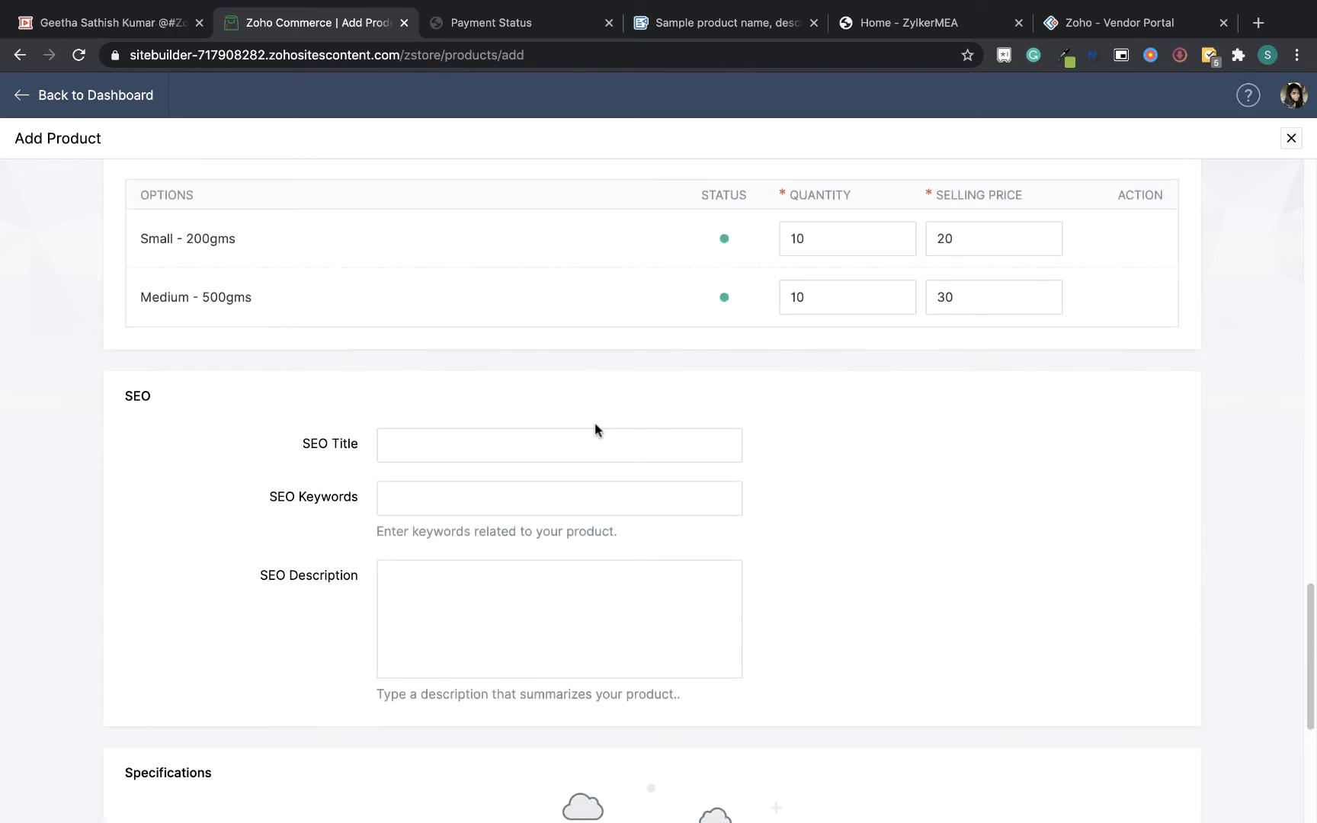
left_click(460, 445)
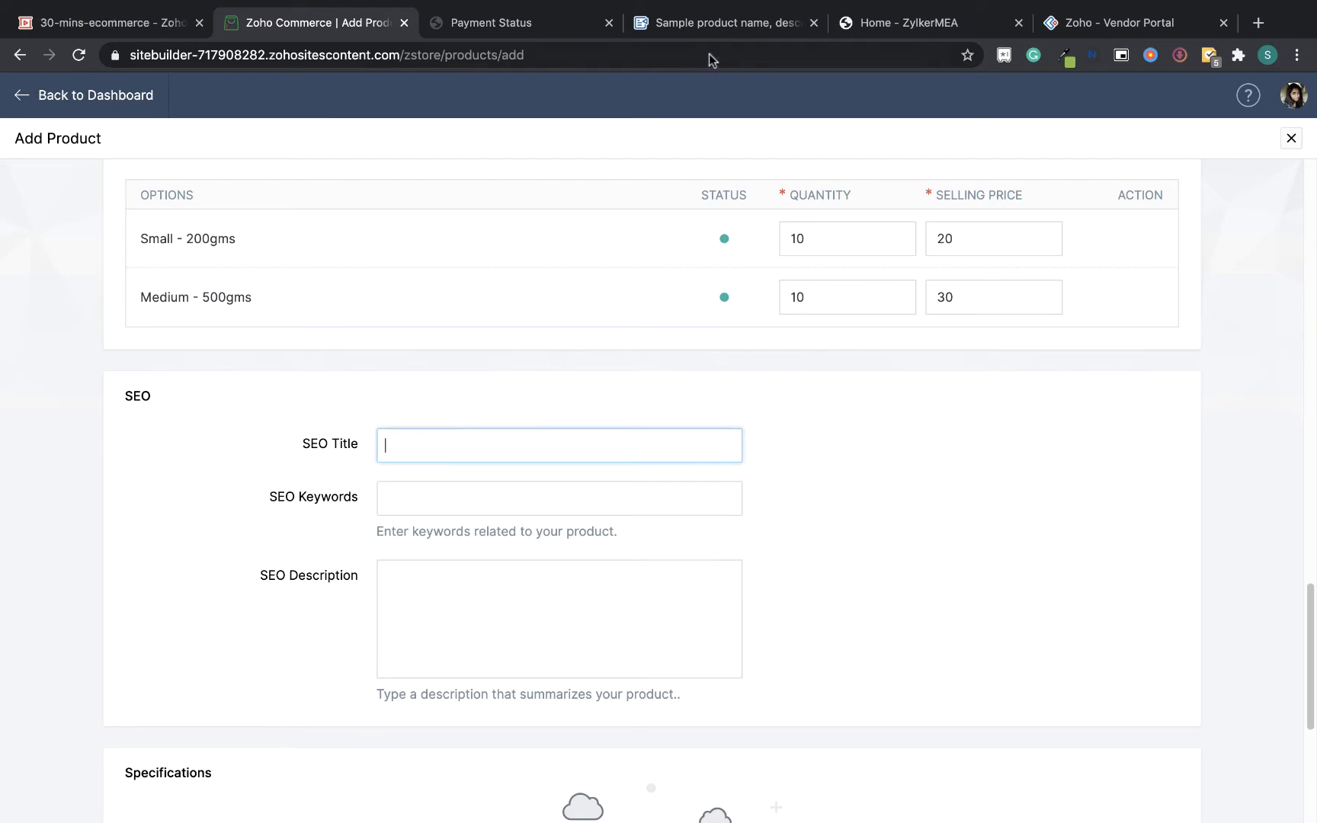
left_click(717, 23)
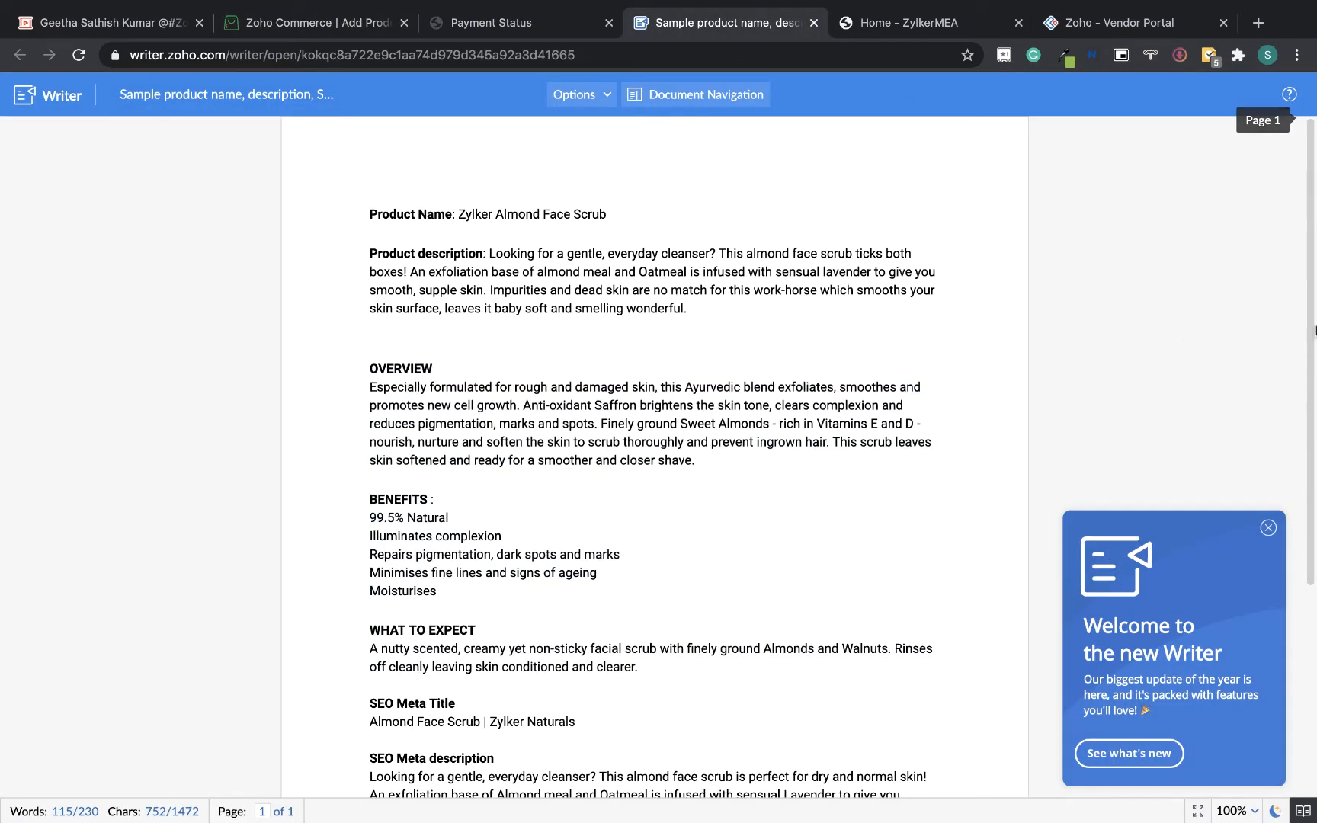
scroll(1314, 332, "down", 3)
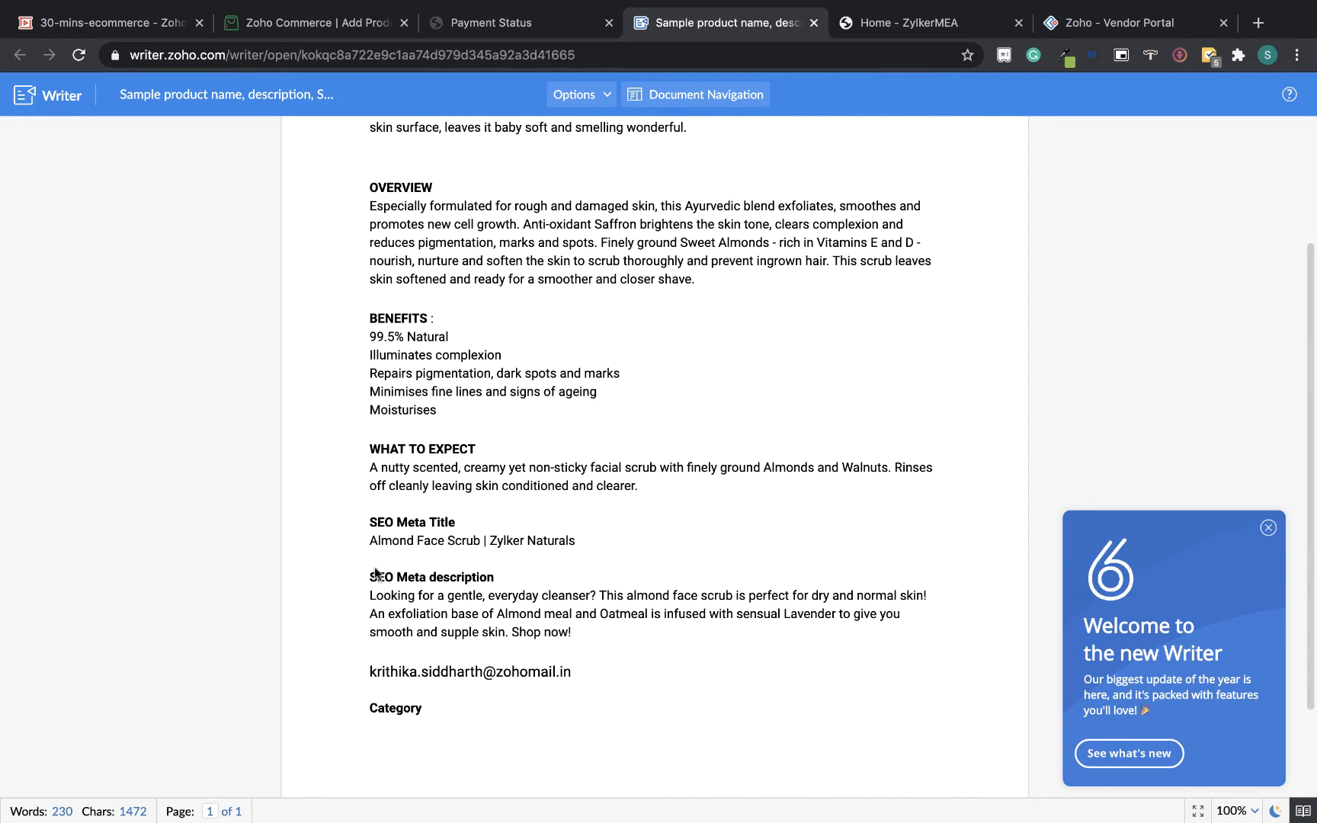
left_click_drag(371, 541, 590, 548)
key("super+c")
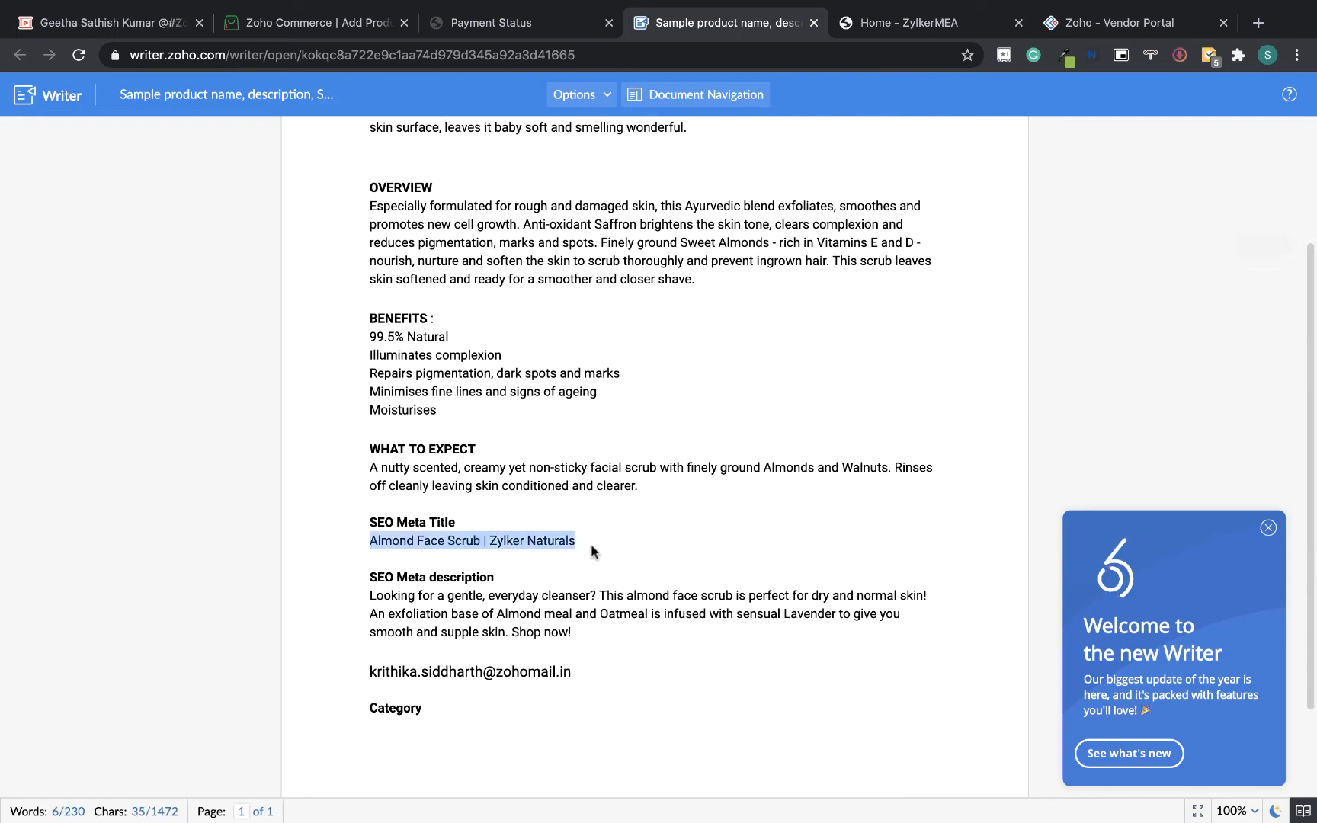
left_click(352, 26)
key("super+v")
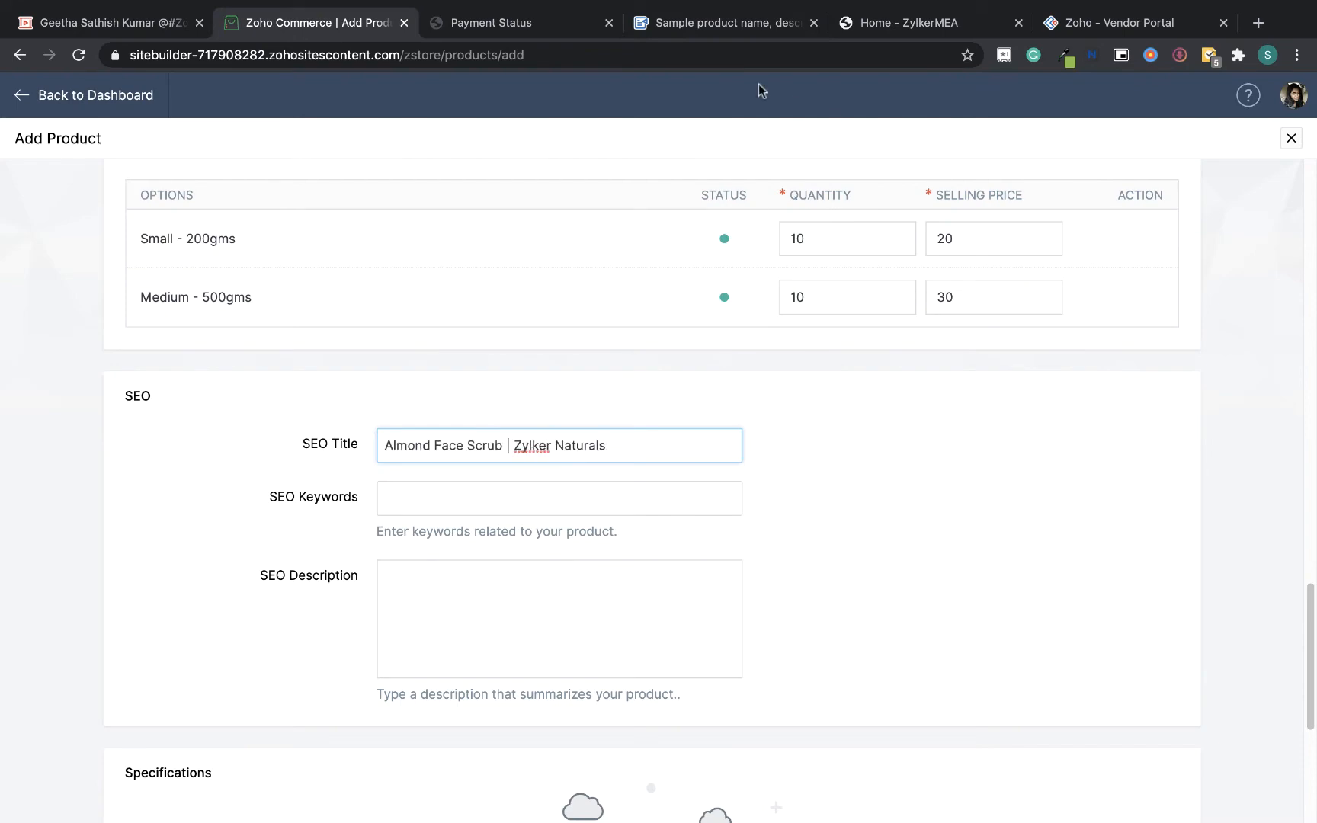
Copy the SEO Meta description paragraph from the sample document into the SEO Description
left_click(759, 28)
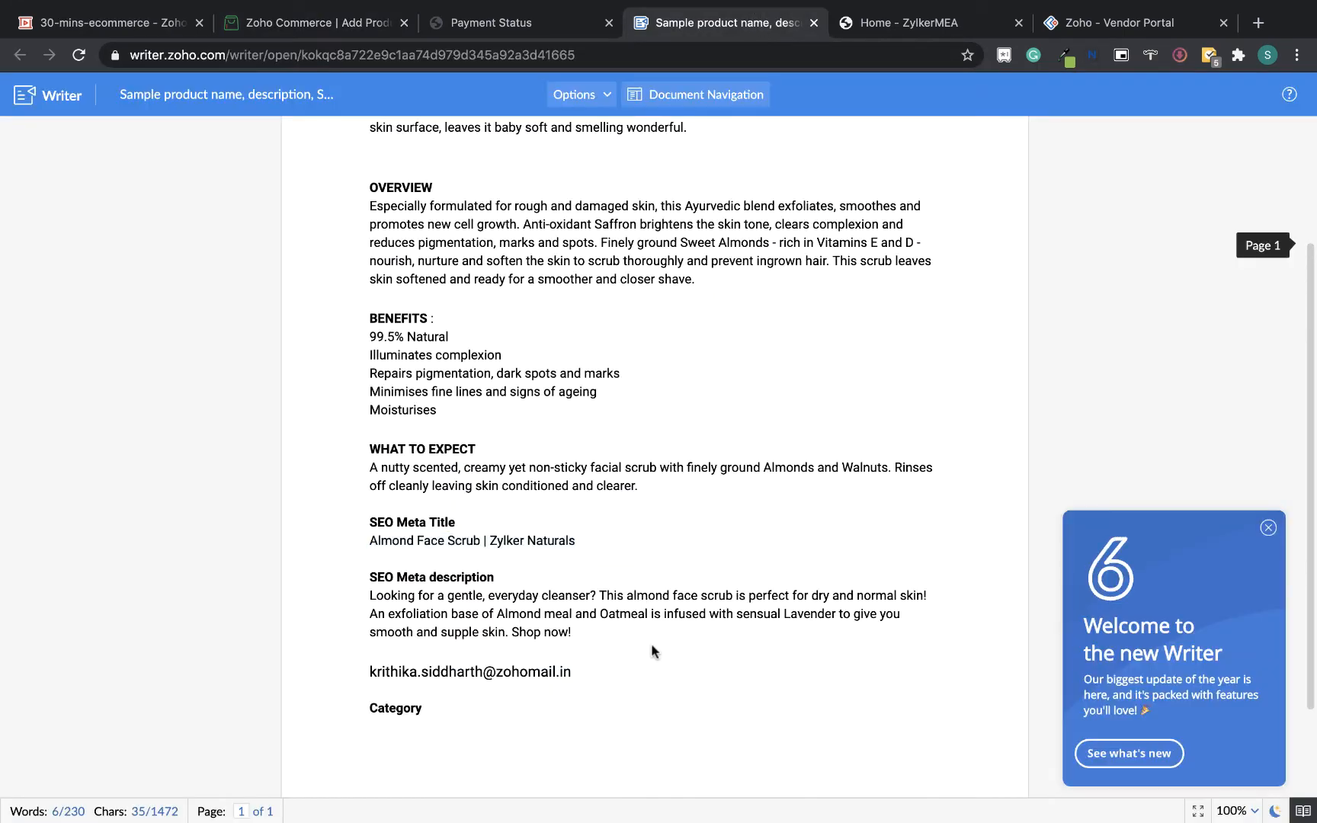
left_click_drag(572, 632, 369, 597)
key("super+c")
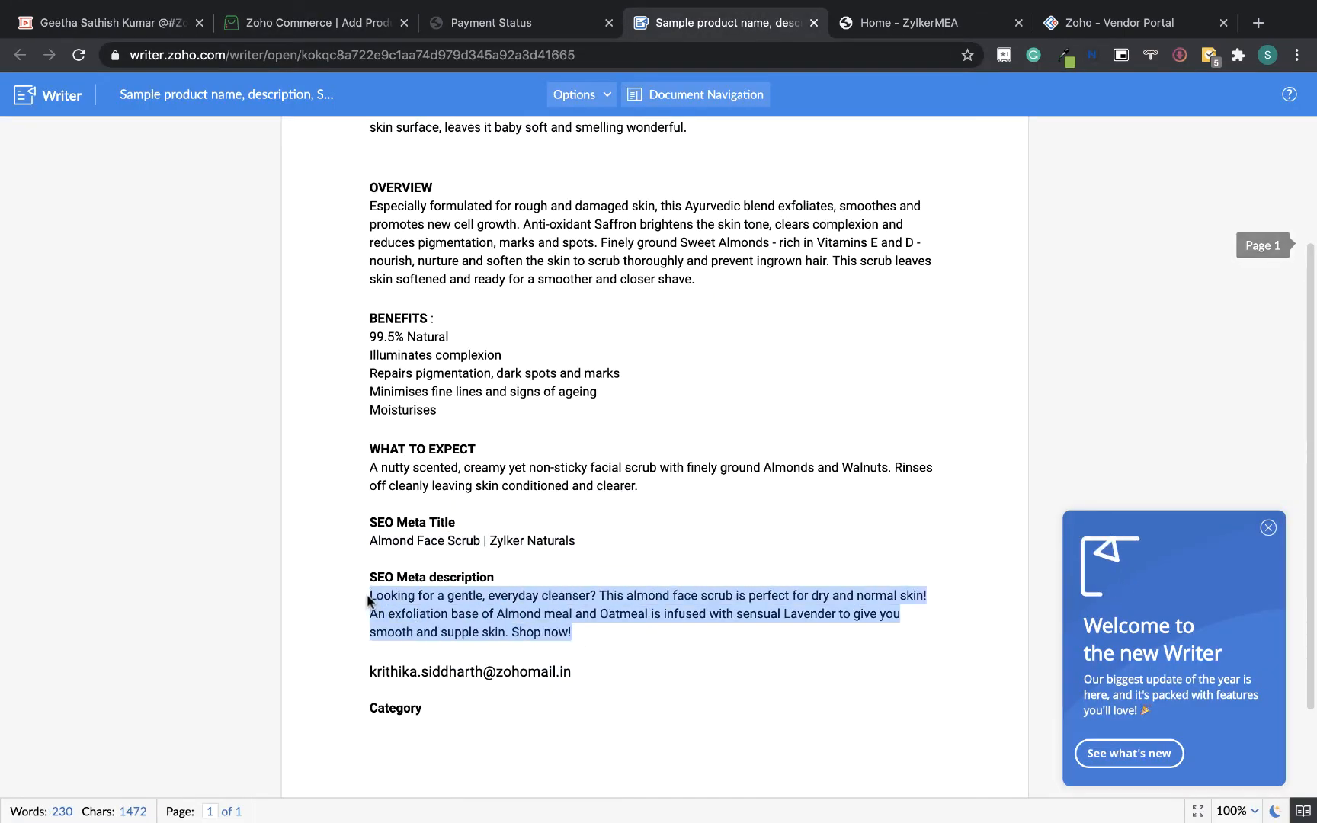
left_click(358, 22)
left_click(592, 581)
key("super+v")
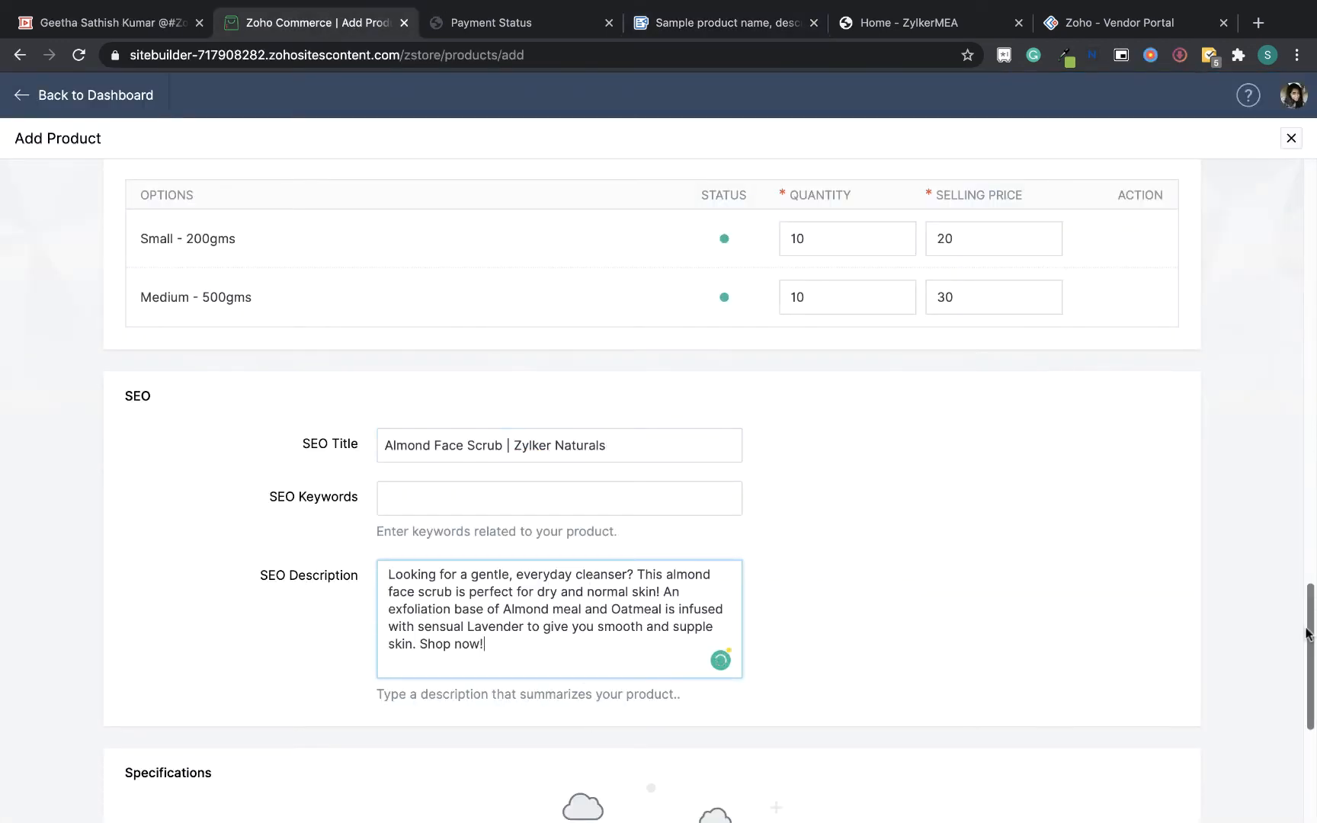
Save the new product
scroll(1314, 779, "down", 5)
left_click(605, 792)
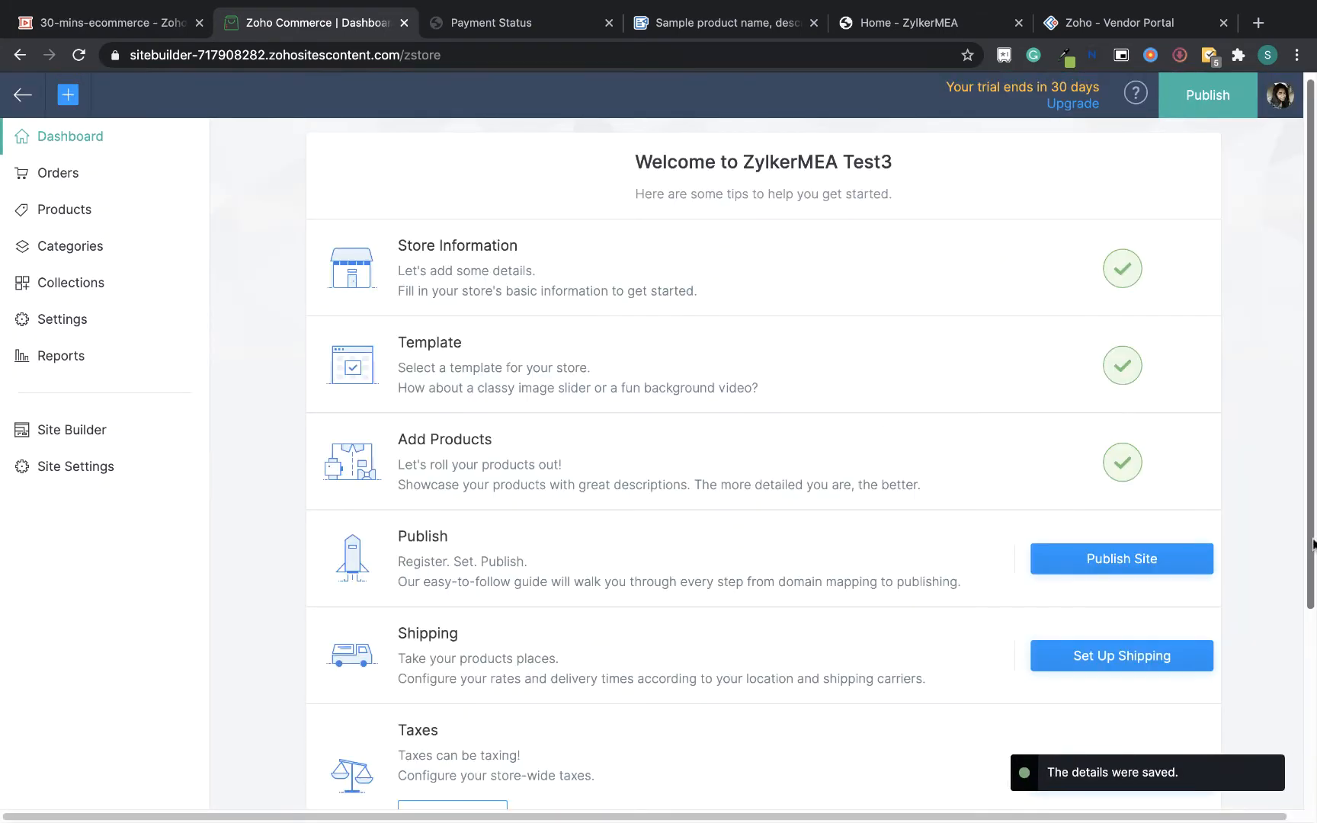
Start a new shipping zone titled Domestic
scroll(1314, 684, "down", 3)
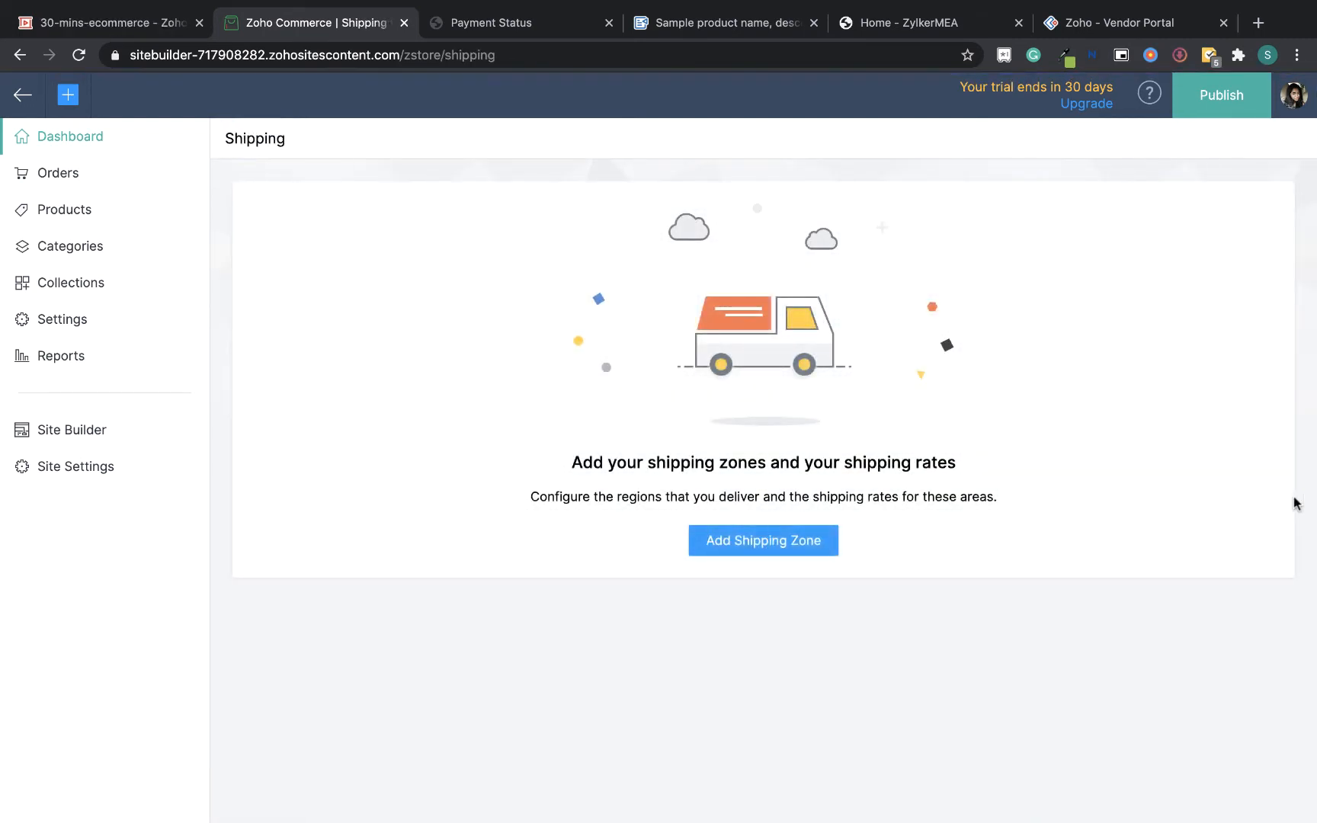
left_click(768, 542)
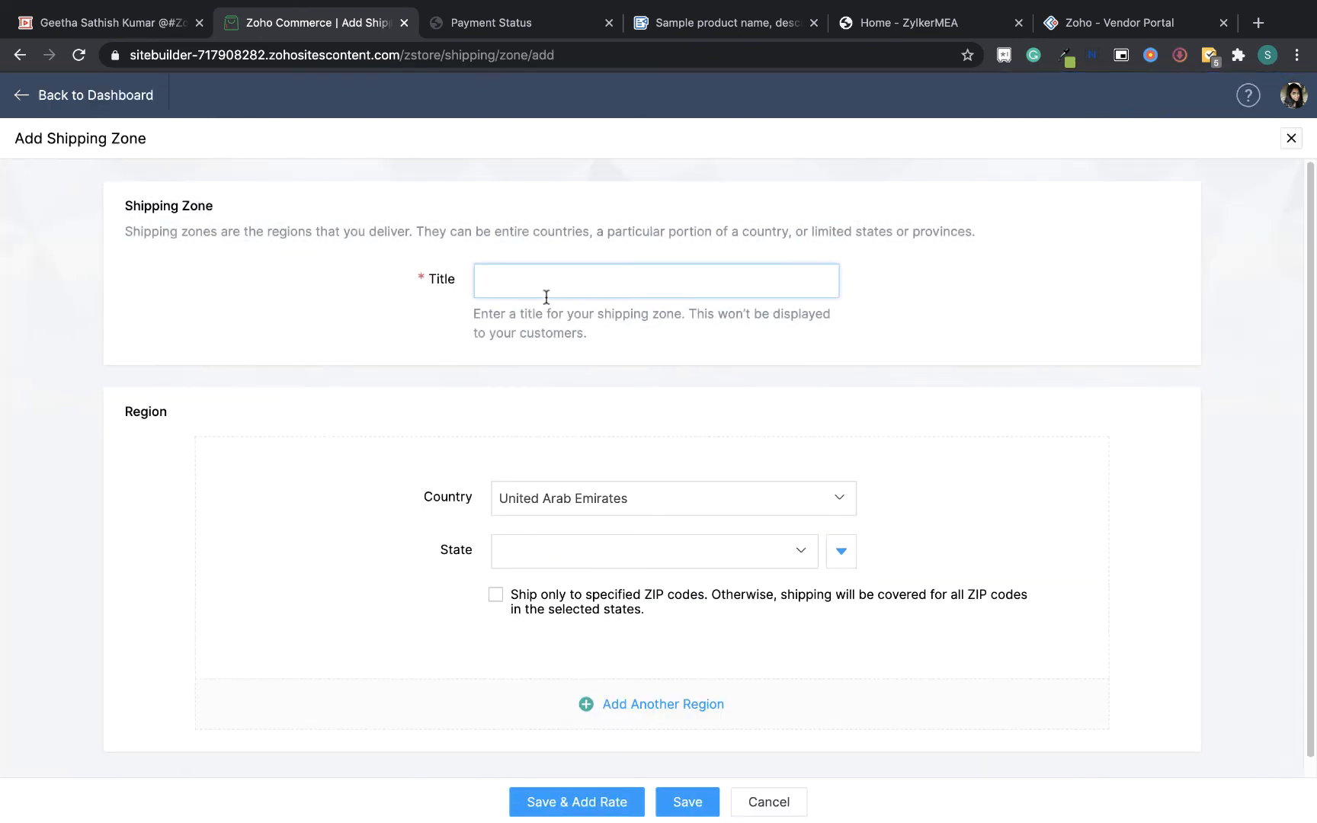
type("Dome")
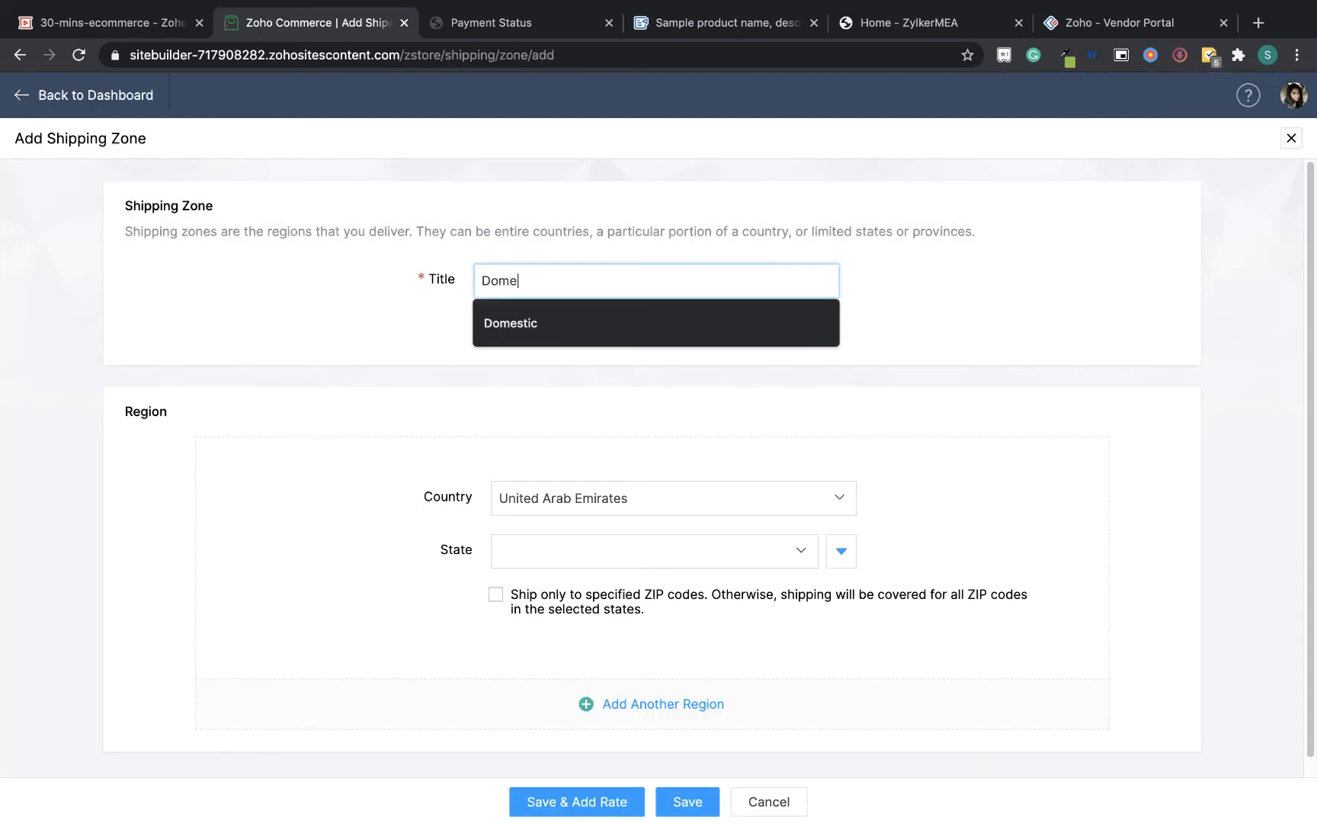
left_click(553, 322)
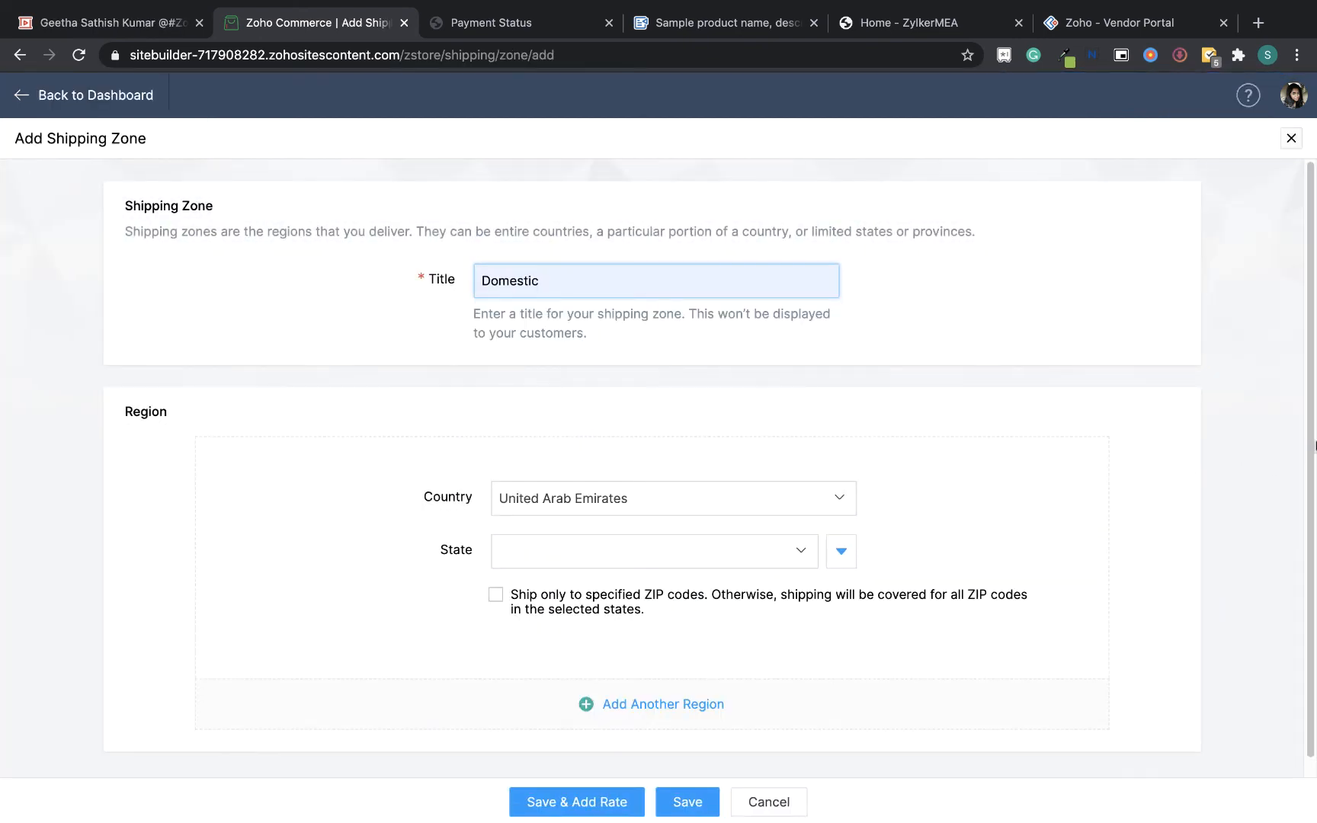
Include all United Arab Emirates states in the Domestic zone and save it to add a rate
left_click(841, 555)
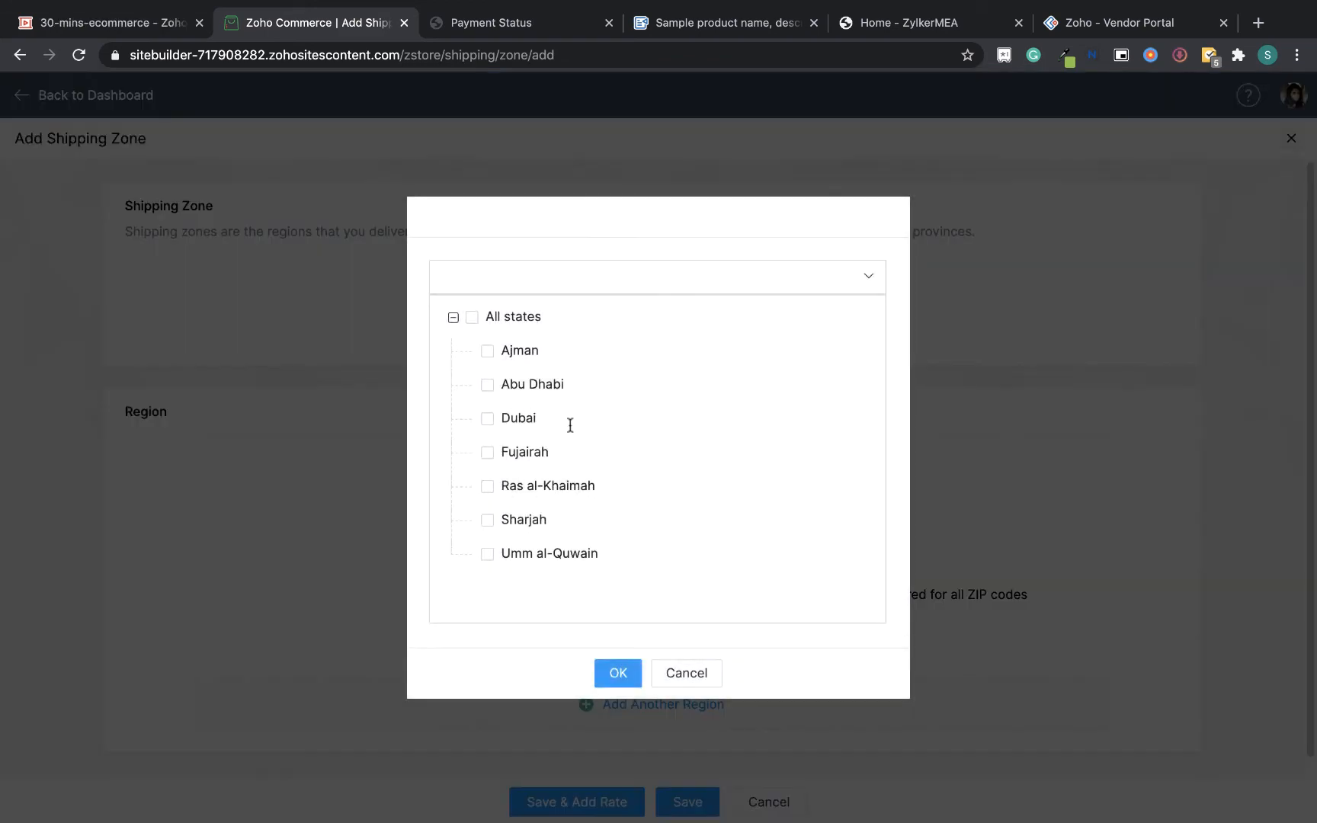
left_click(469, 317)
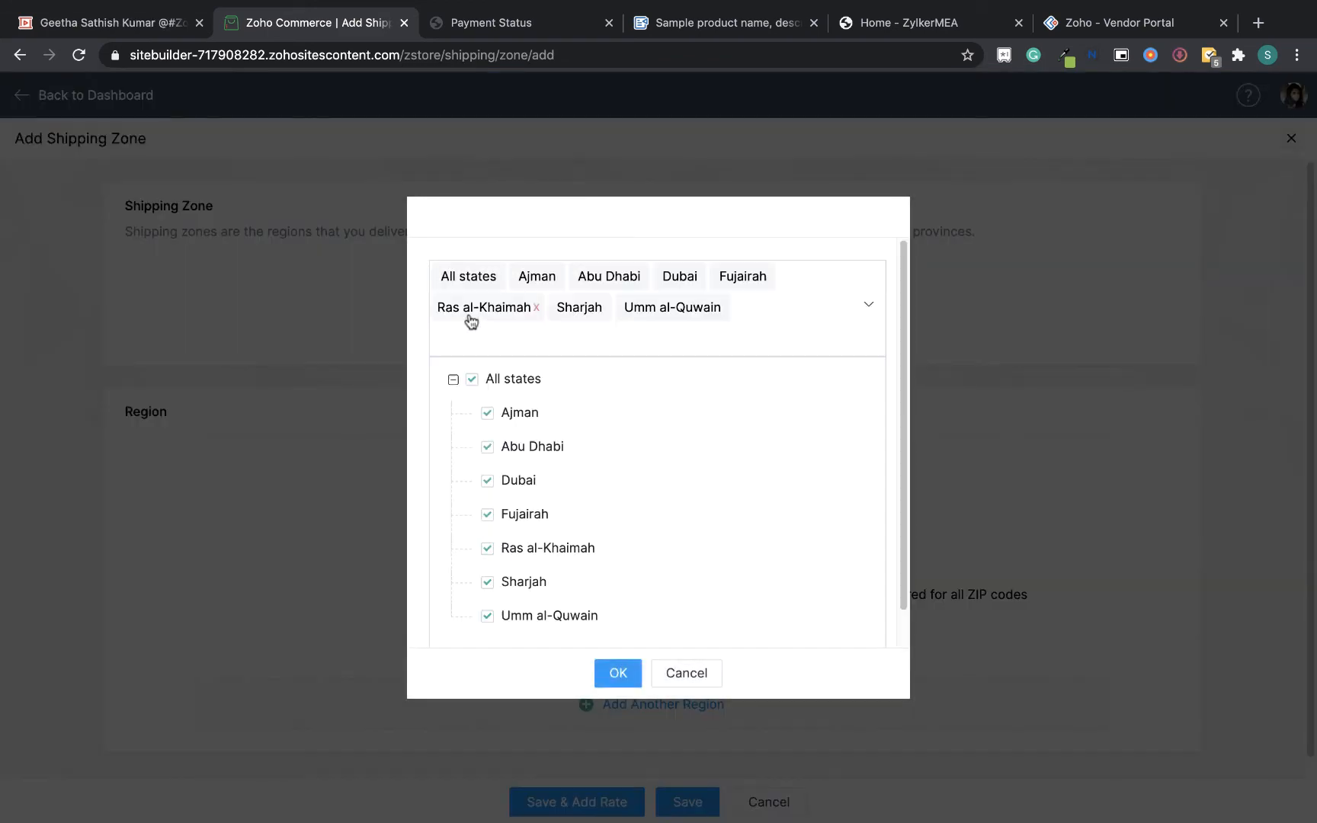
left_click(617, 672)
scroll(1311, 625, "down", 1)
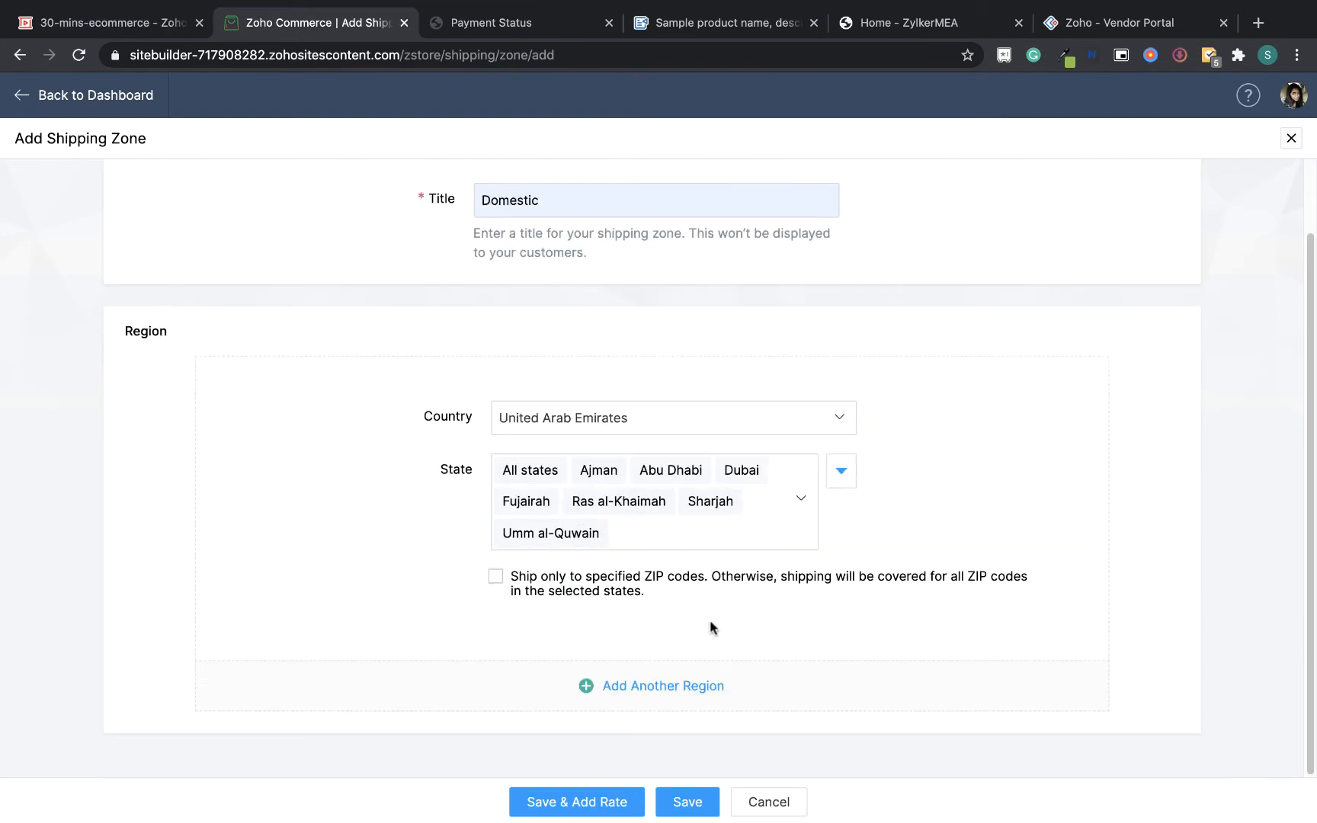
left_click(554, 803)
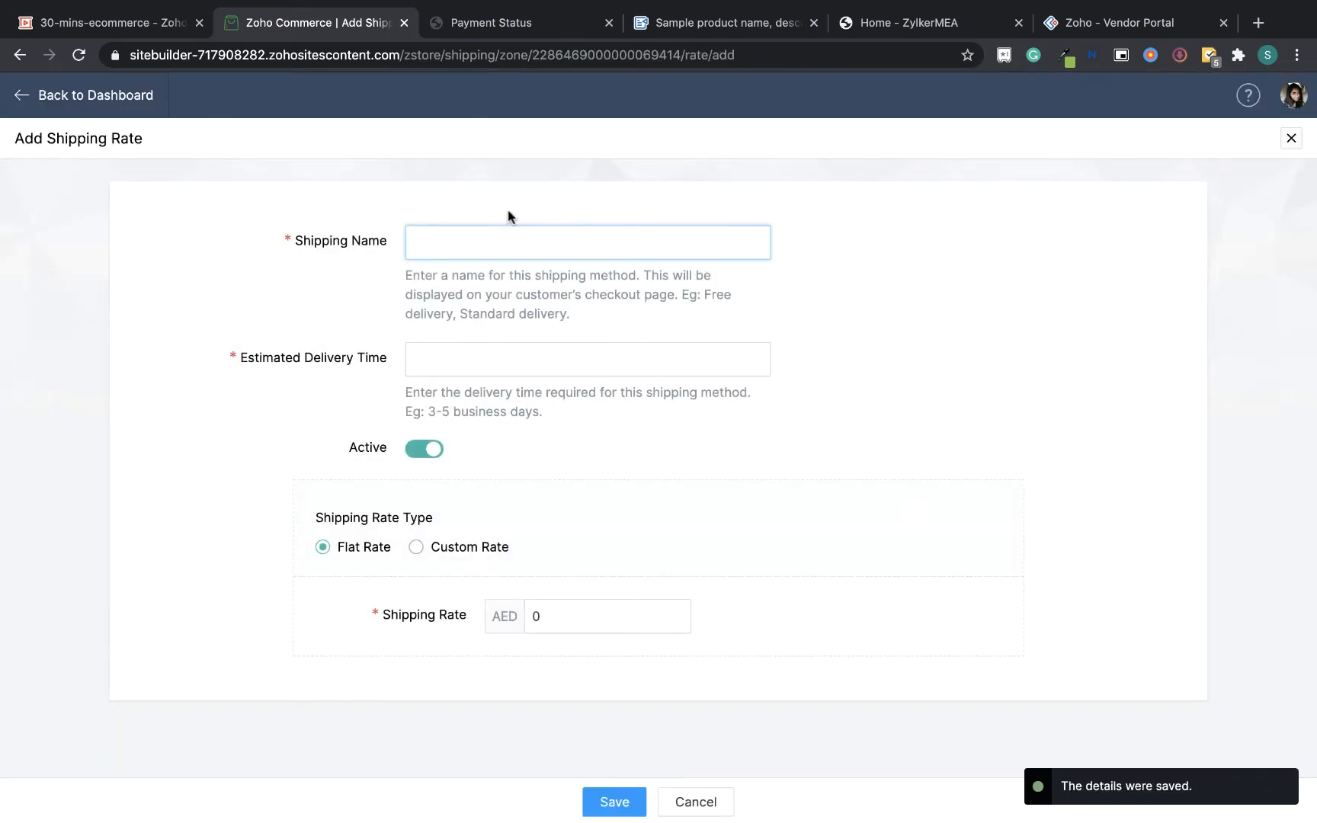
Name the new shipping rate Free Shipping
type("Free Shipping")
left_click(526, 283)
left_click(524, 360)
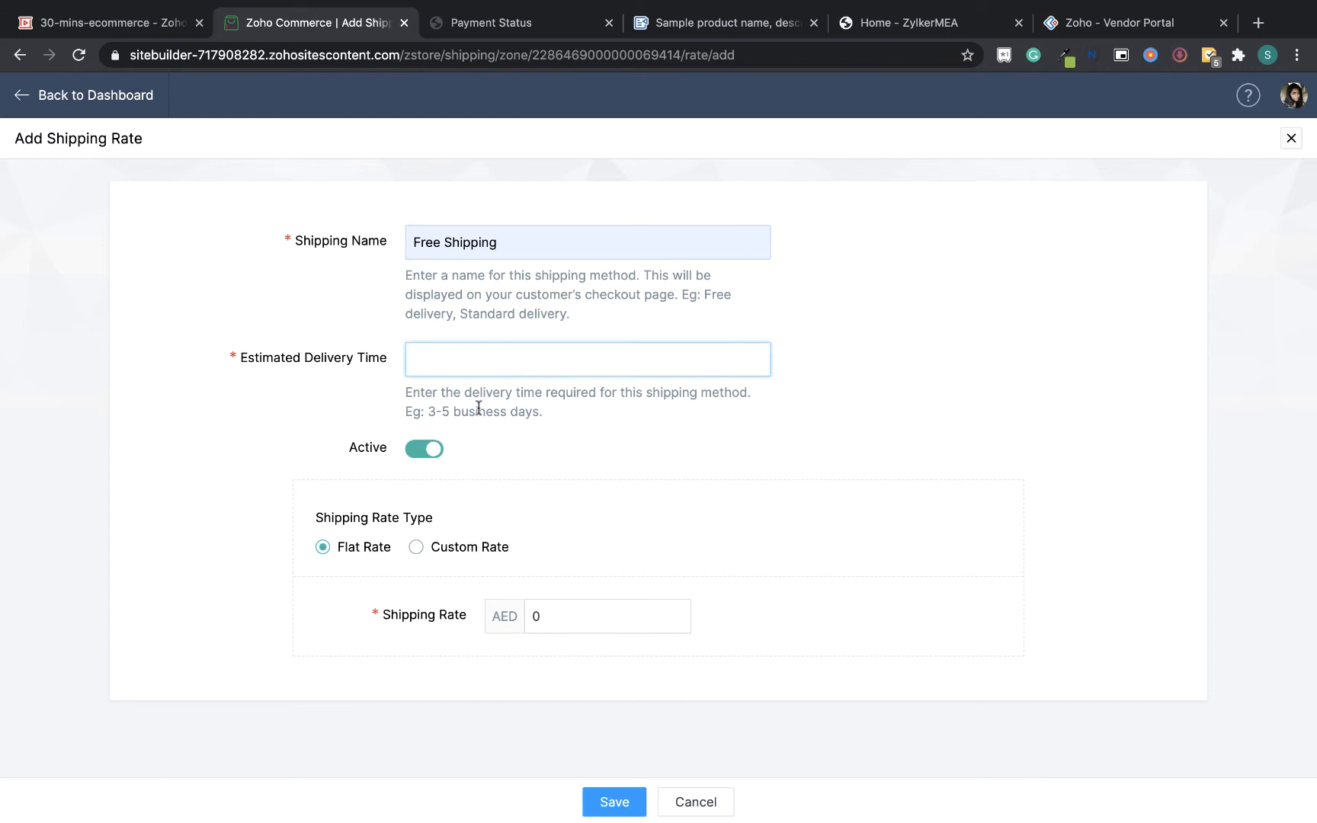
Set the estimated delivery time to 3-5 business days and save the free flat-rate shipping
left_click_drag(429, 412, 565, 414)
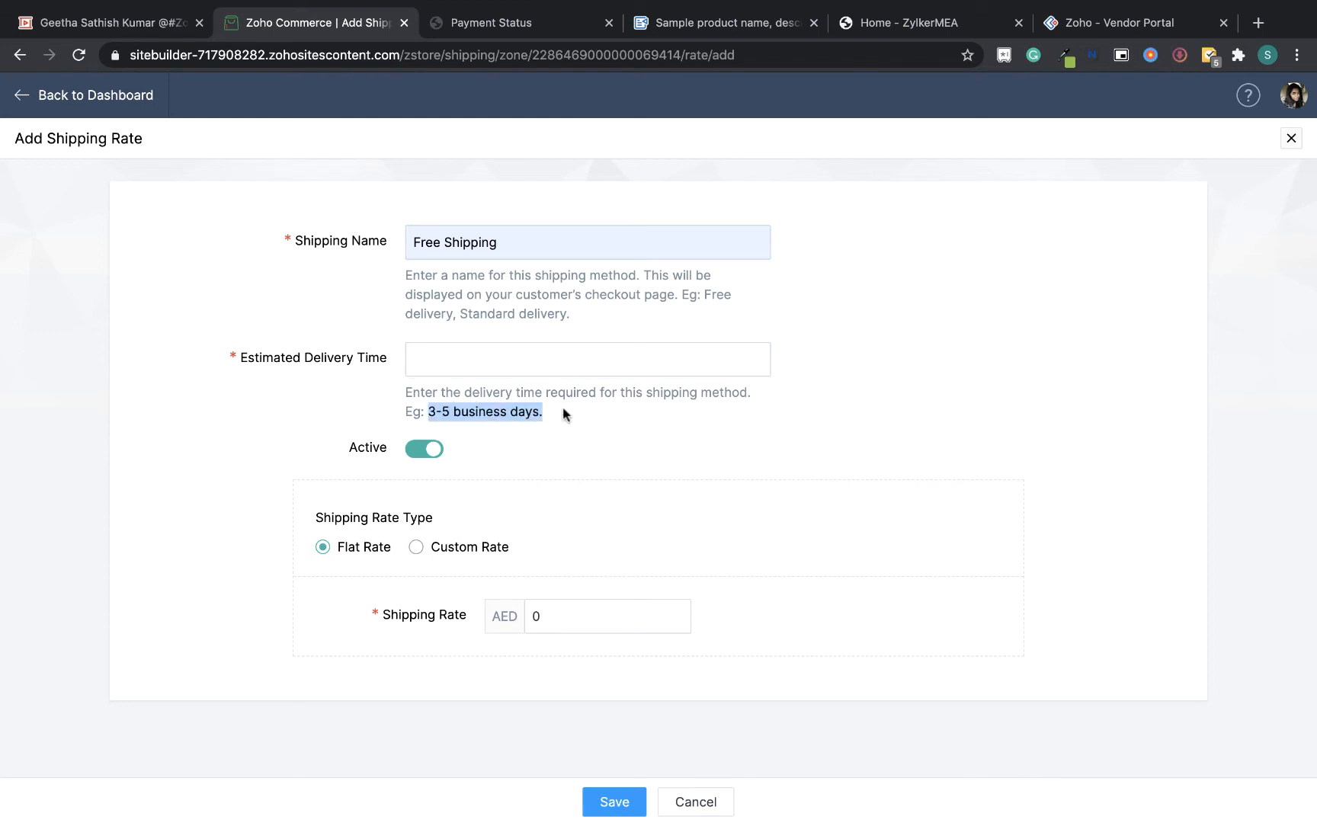
key("ctrl+c")
left_click(568, 362)
key("ctrl+v")
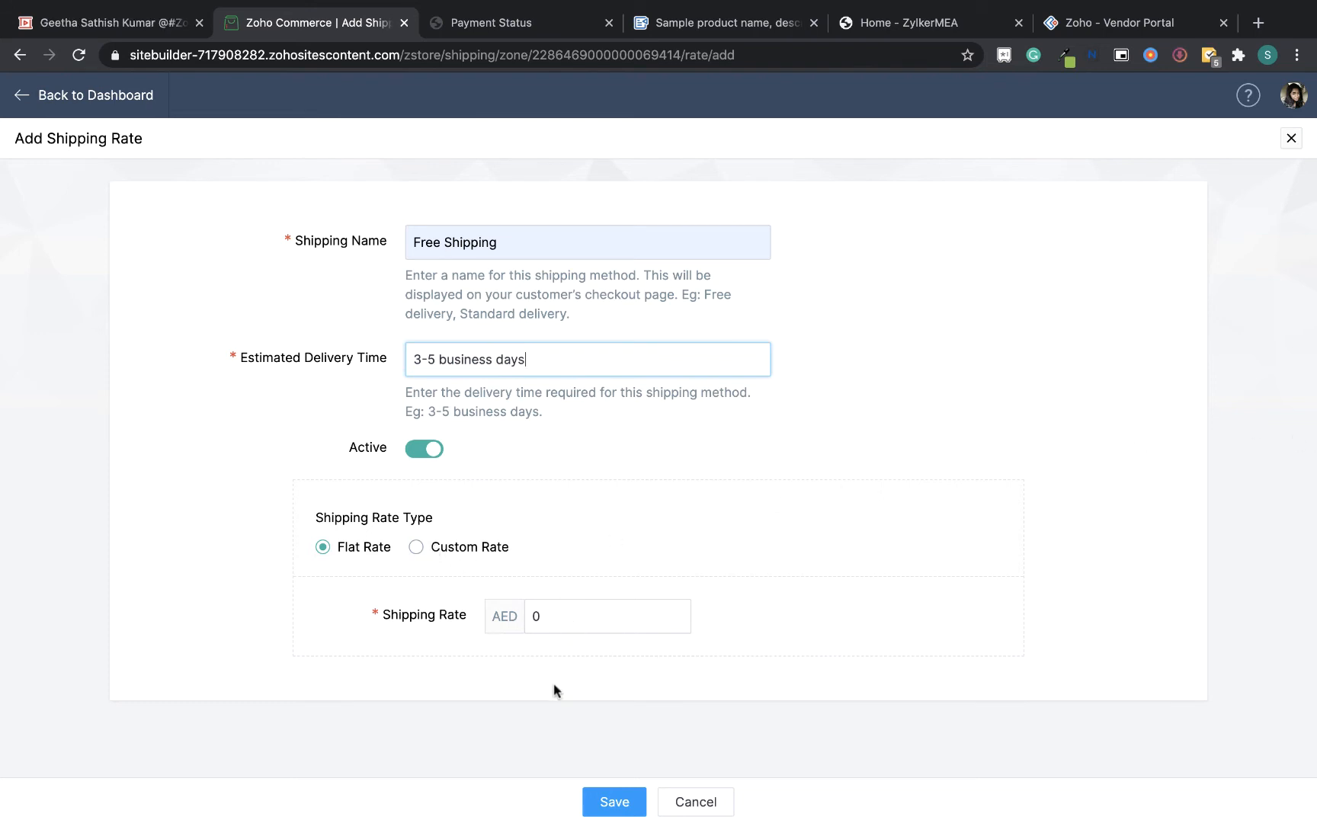
left_click(558, 626)
left_click(603, 799)
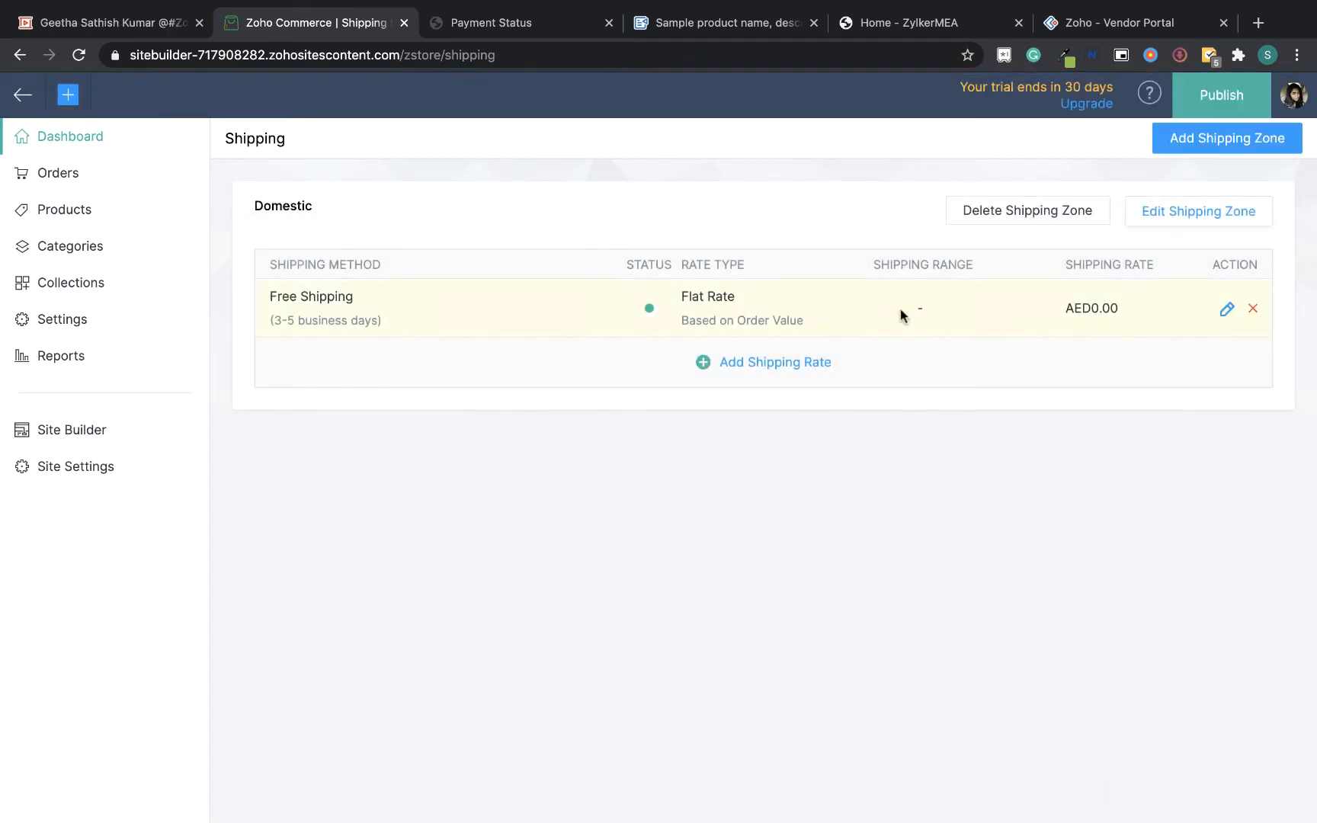
Skip the Taxes setup on the store dashboard
left_click(71, 146)
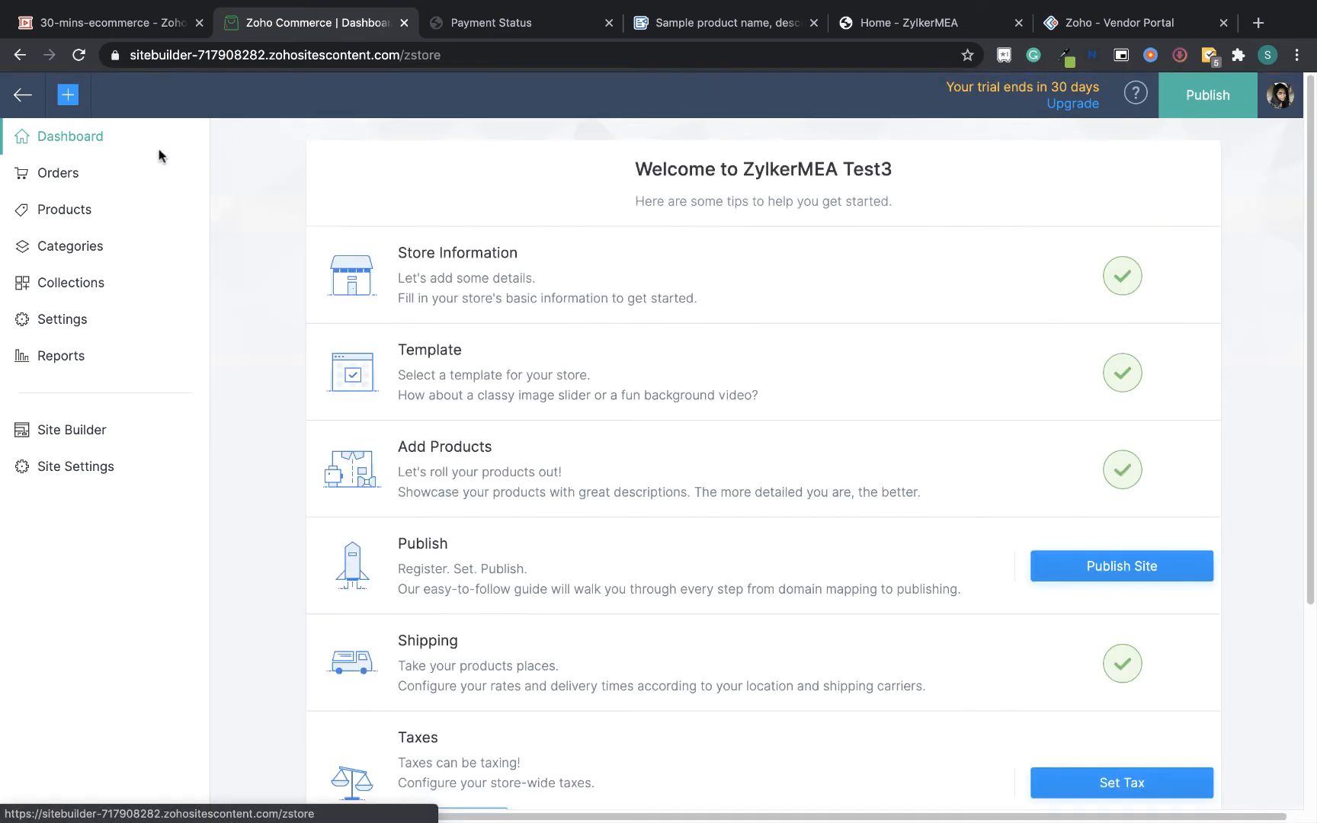
scroll(702, 560, "down", 5)
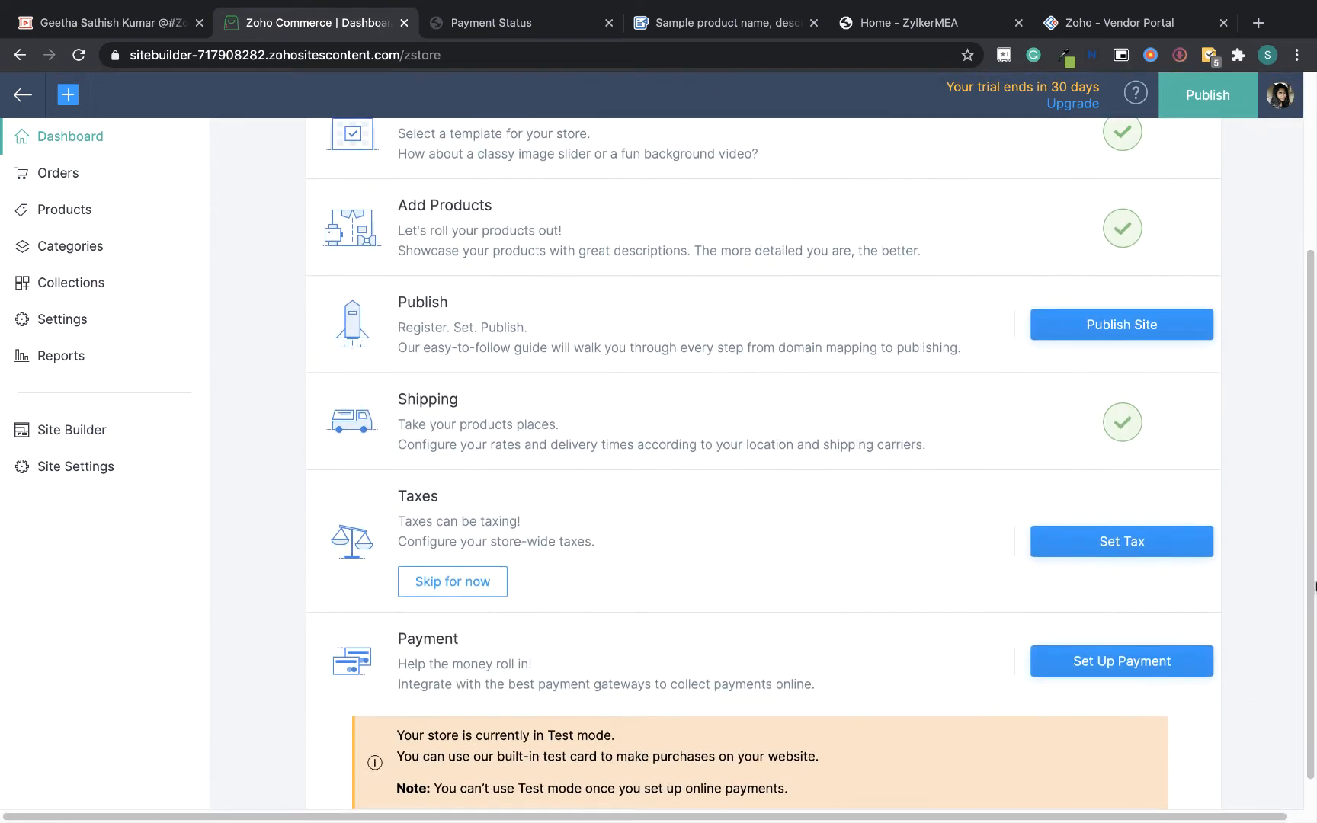
left_click(463, 585)
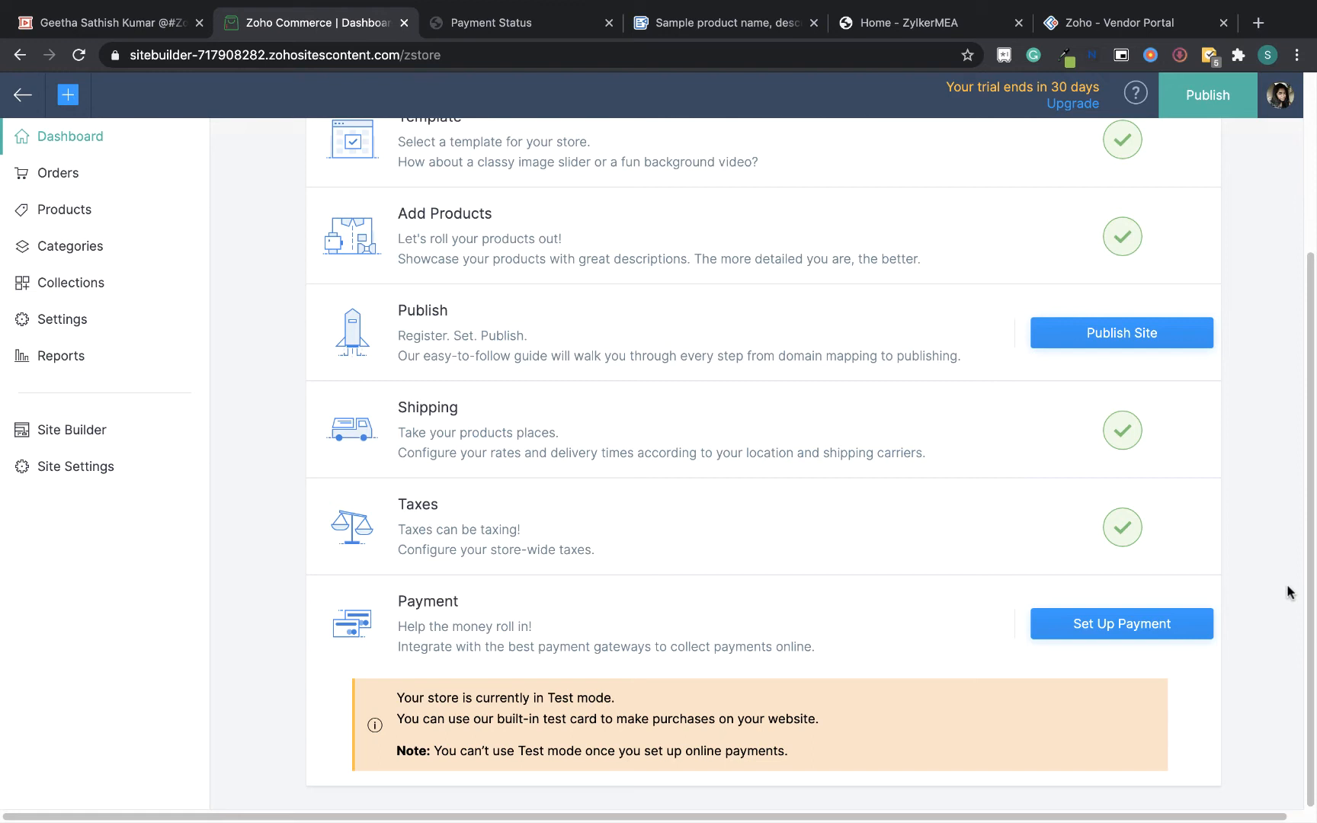
Set up Offline Payments labelled Offline payment with a minimum of 0 and maximum of 10000 AED
left_click(1158, 629)
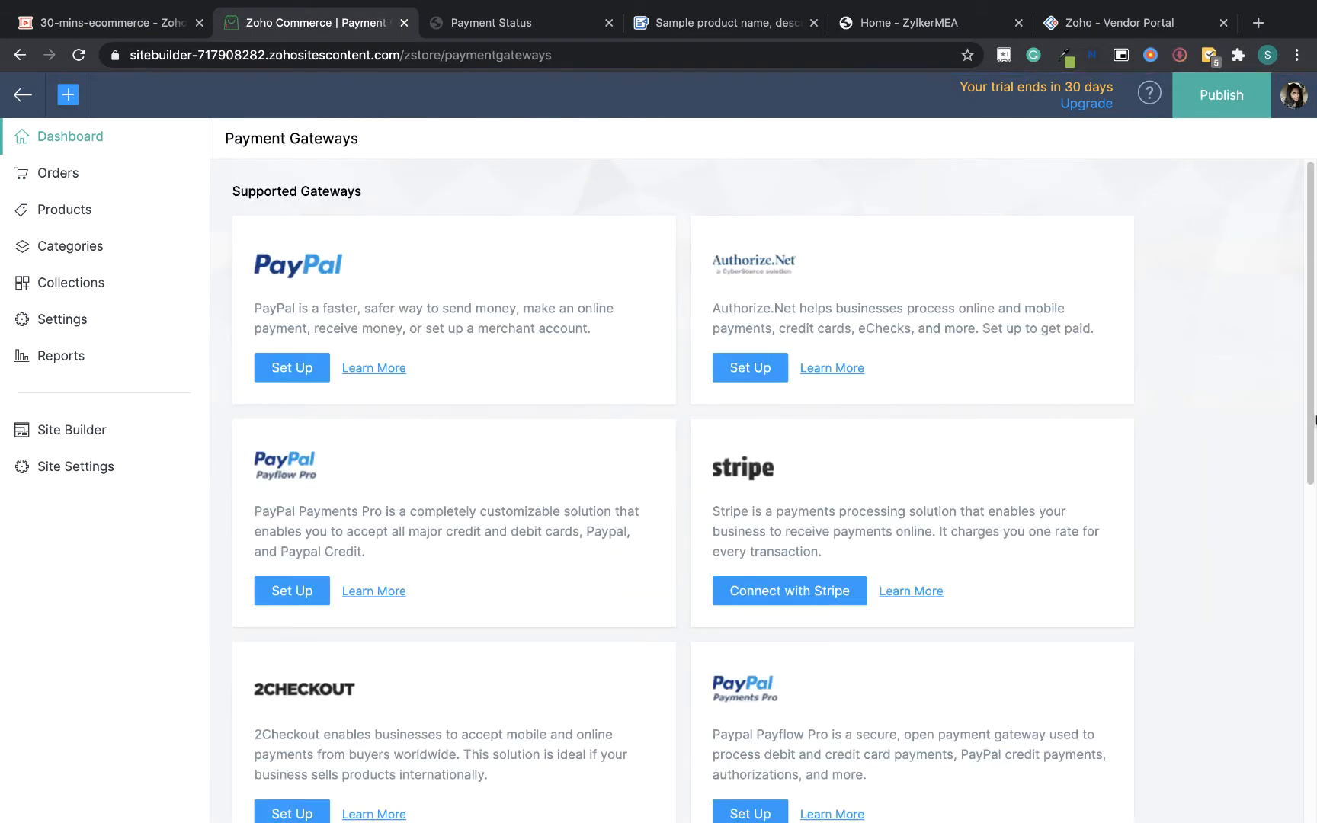
left_click_drag(1315, 418, 1315, 716)
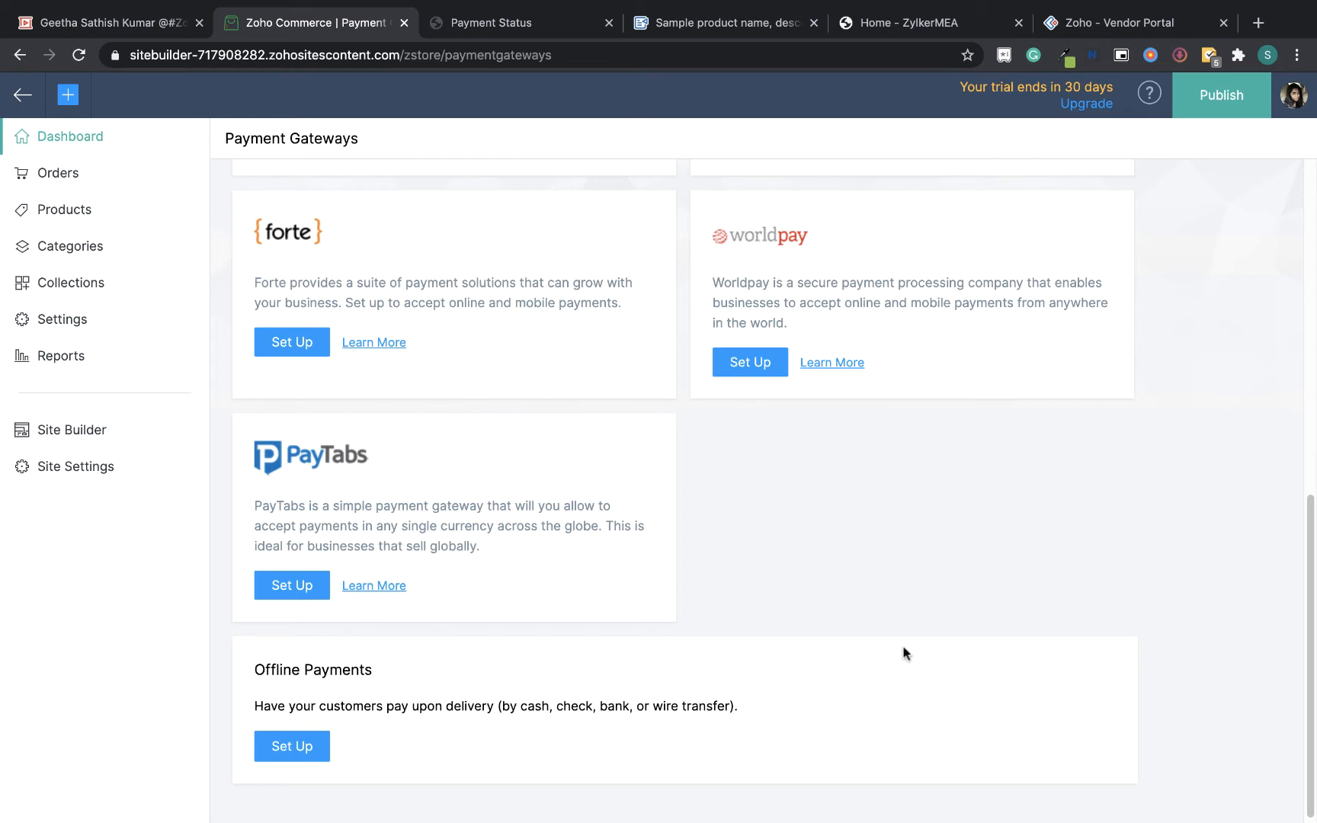
left_click(284, 746)
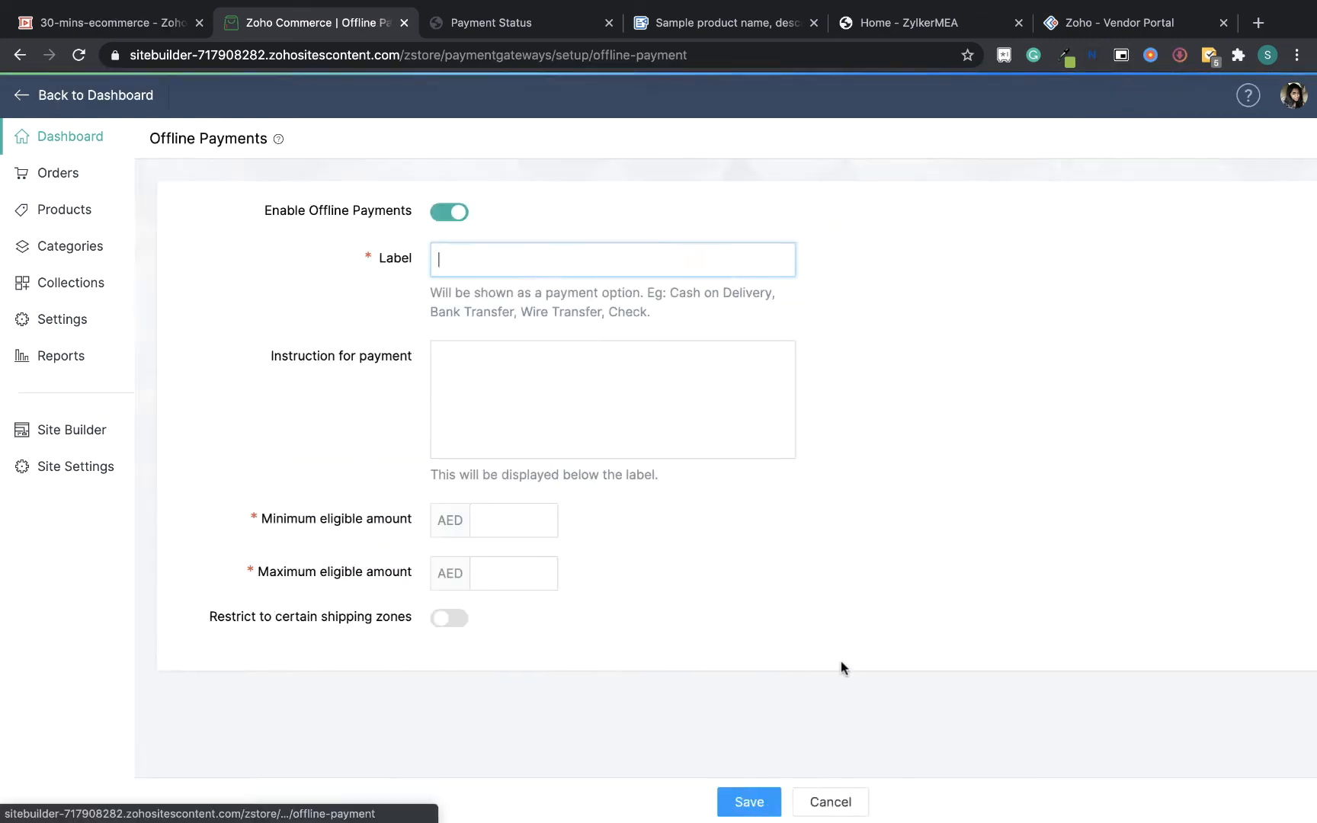
type("Offline payment")
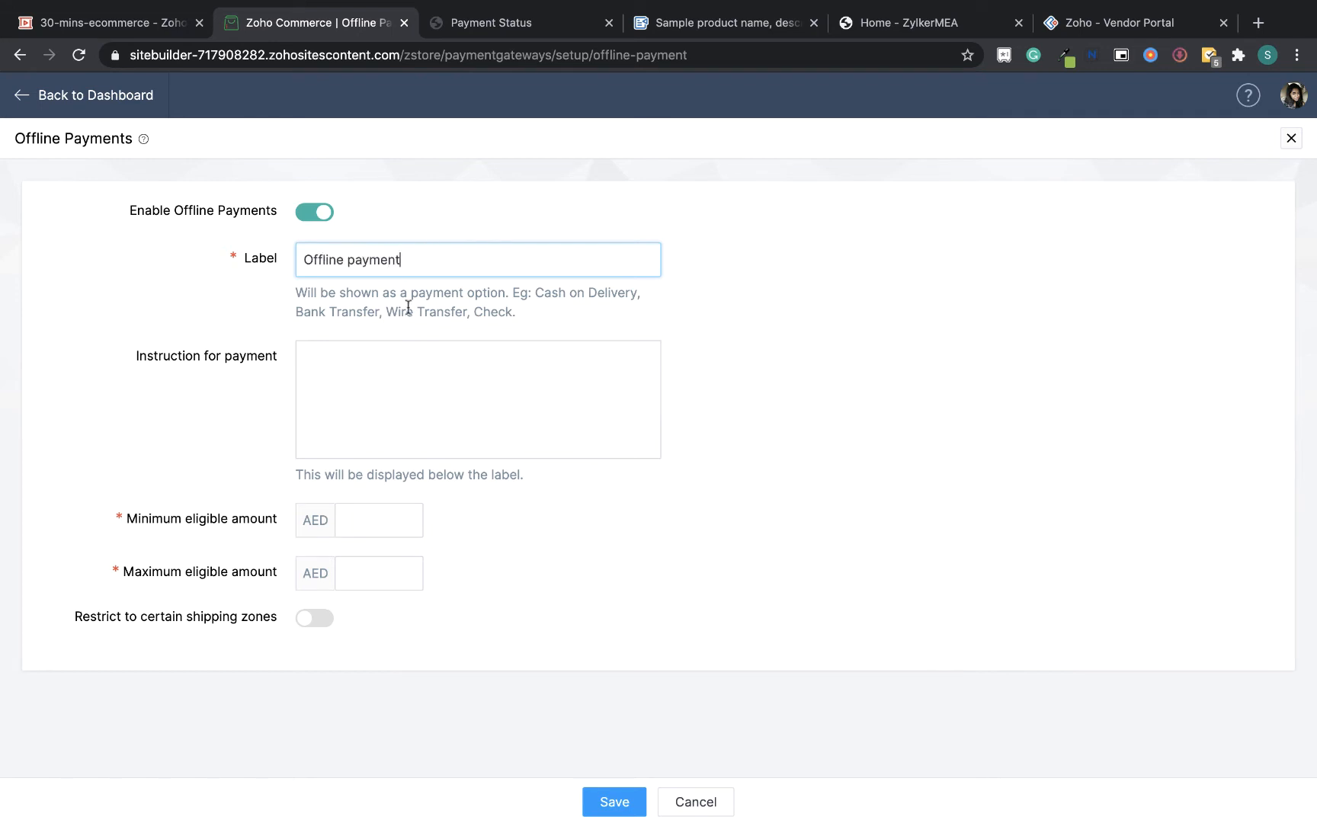
left_click(392, 528)
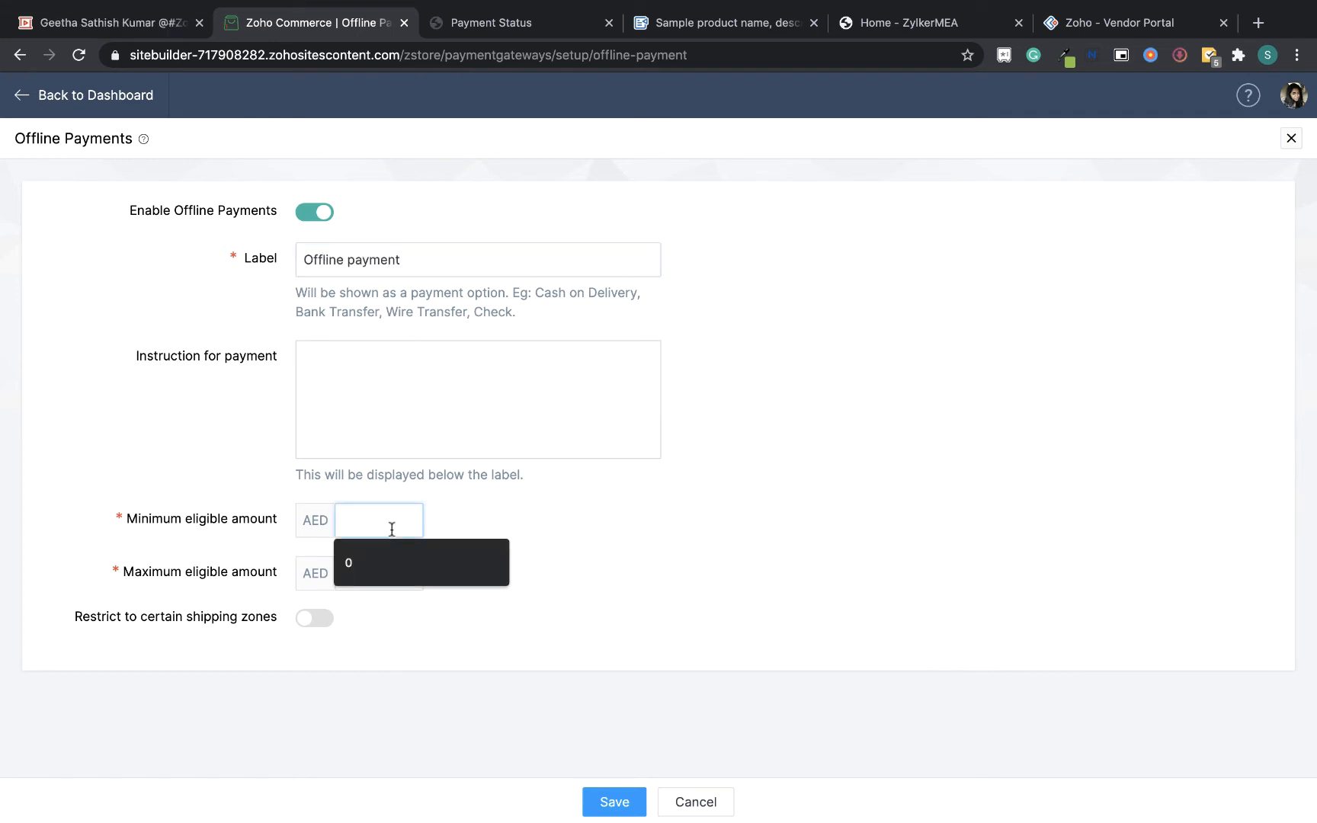
left_click(392, 555)
left_click(388, 570)
type("1000")
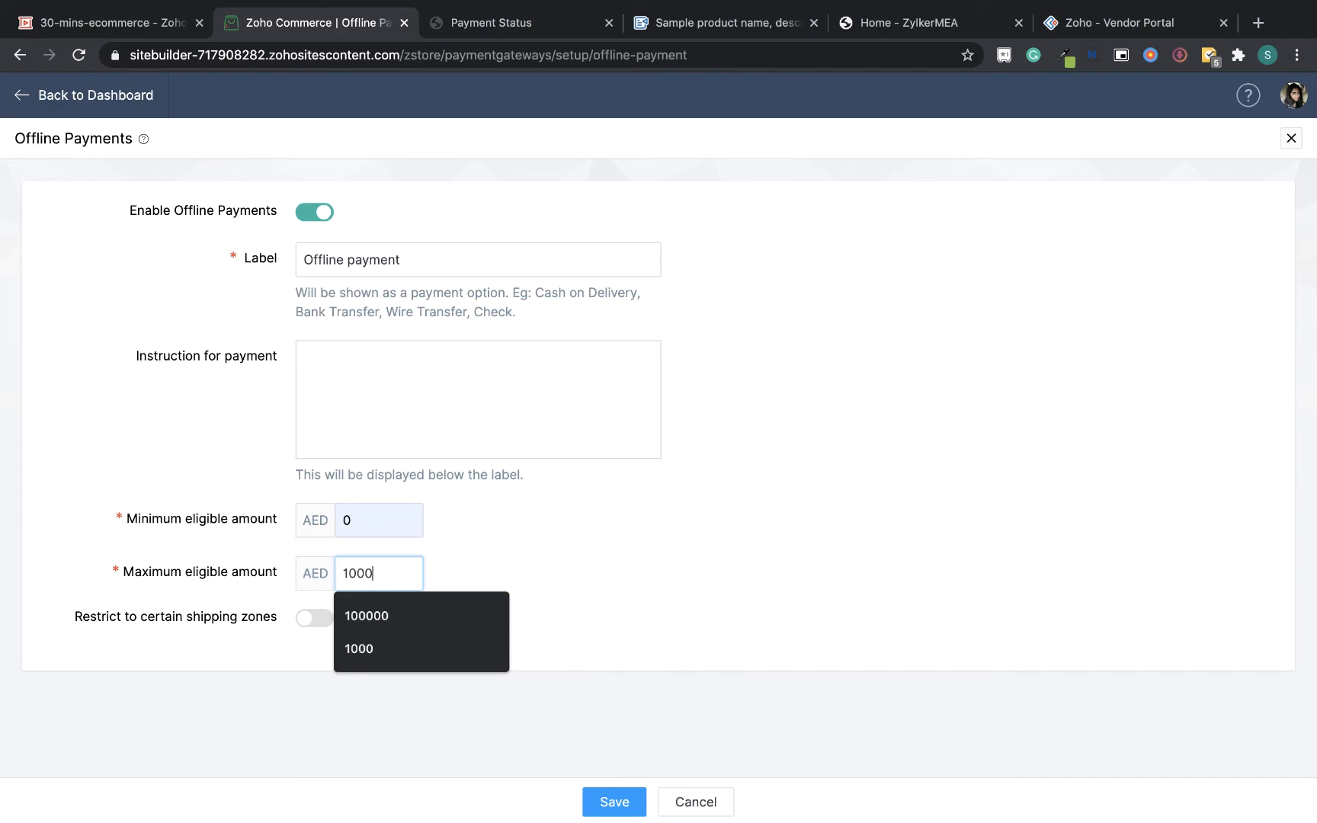
type("0")
left_click(618, 804)
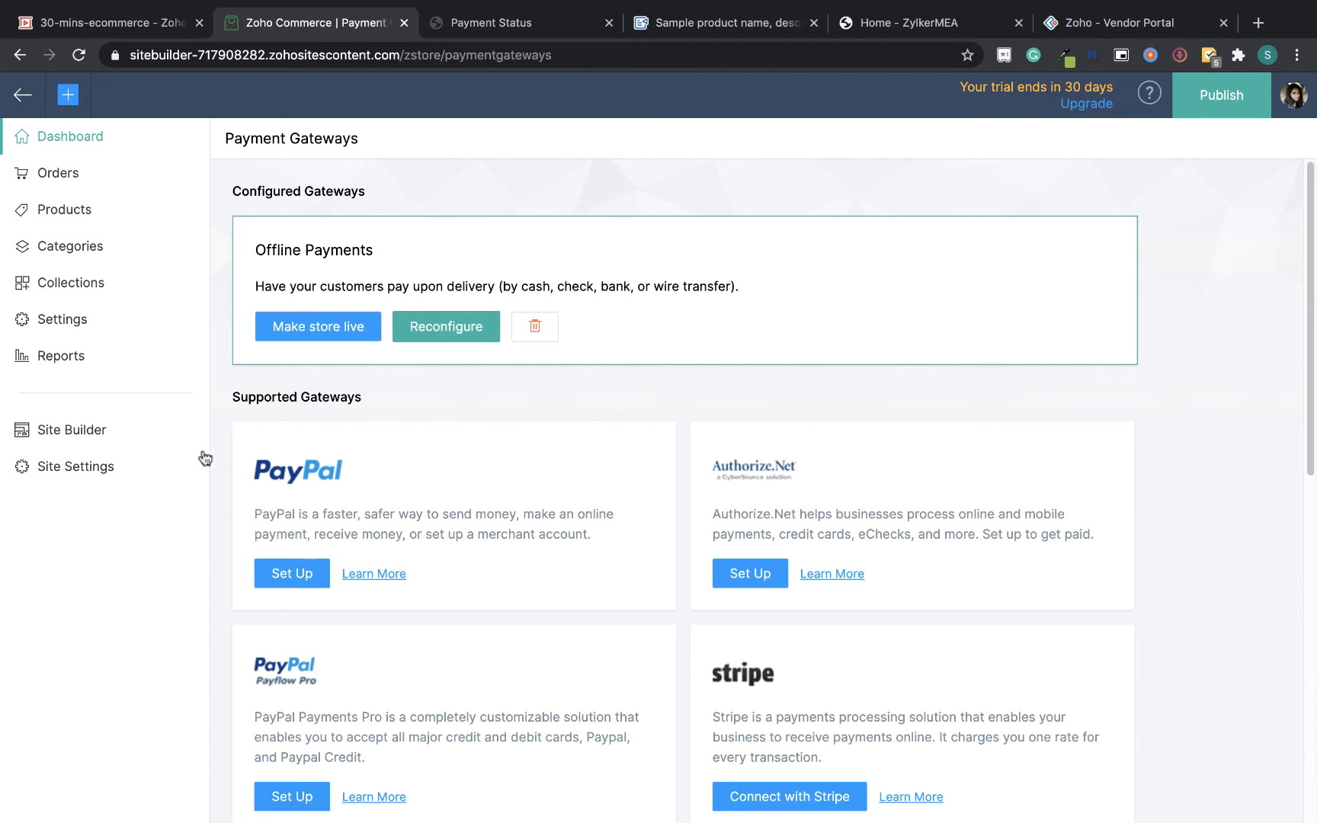
Make the store live
left_click(341, 329)
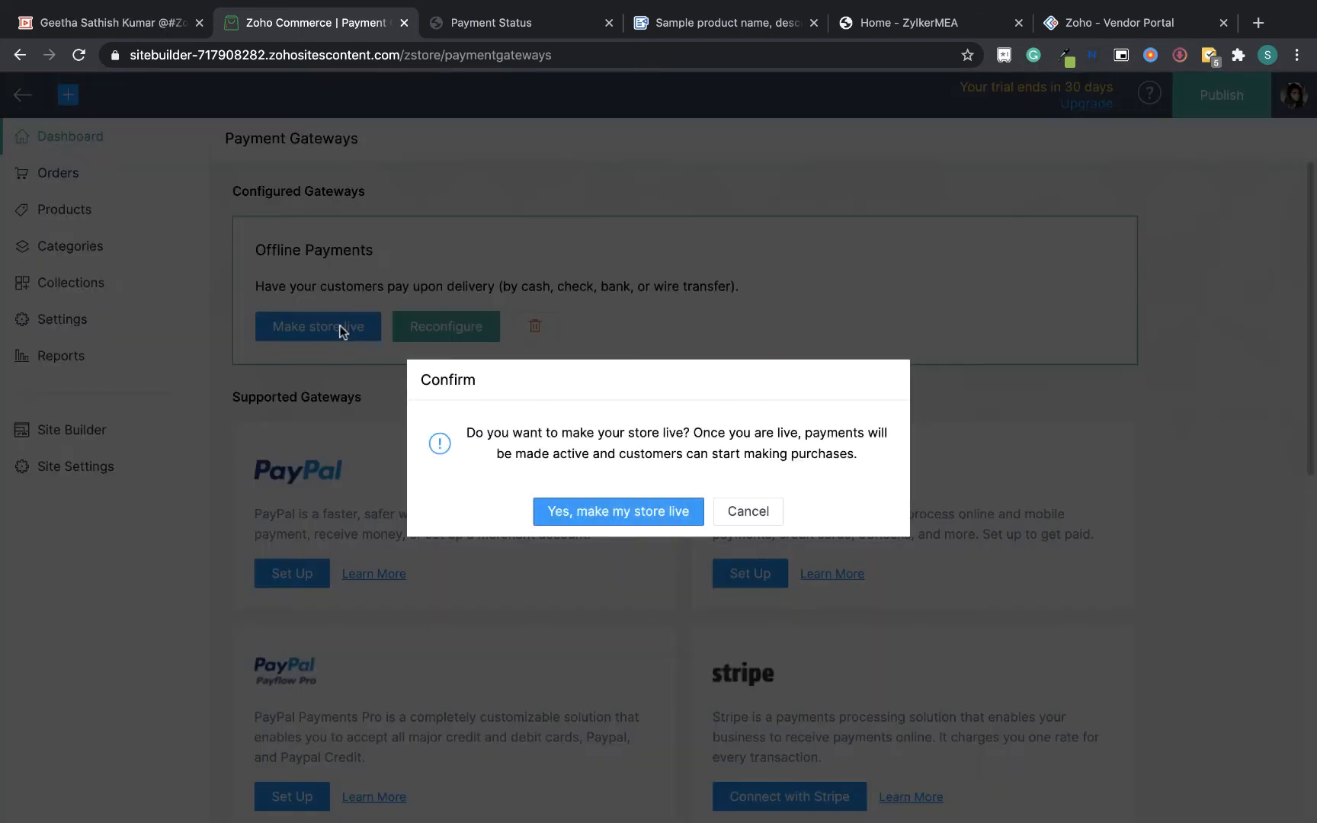
left_click(655, 520)
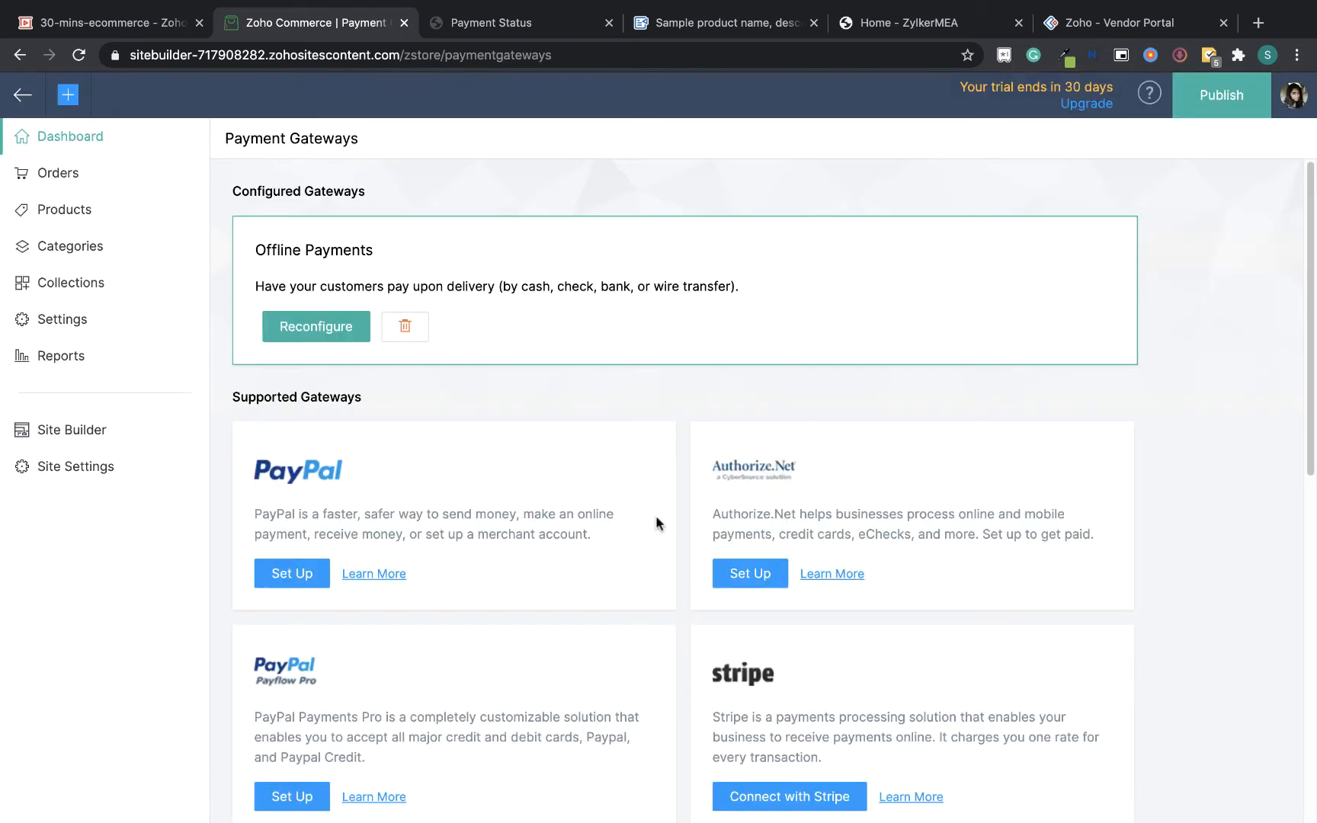
Open the site's Visual Editor and switch the presets to Custom Values
left_click(84, 435)
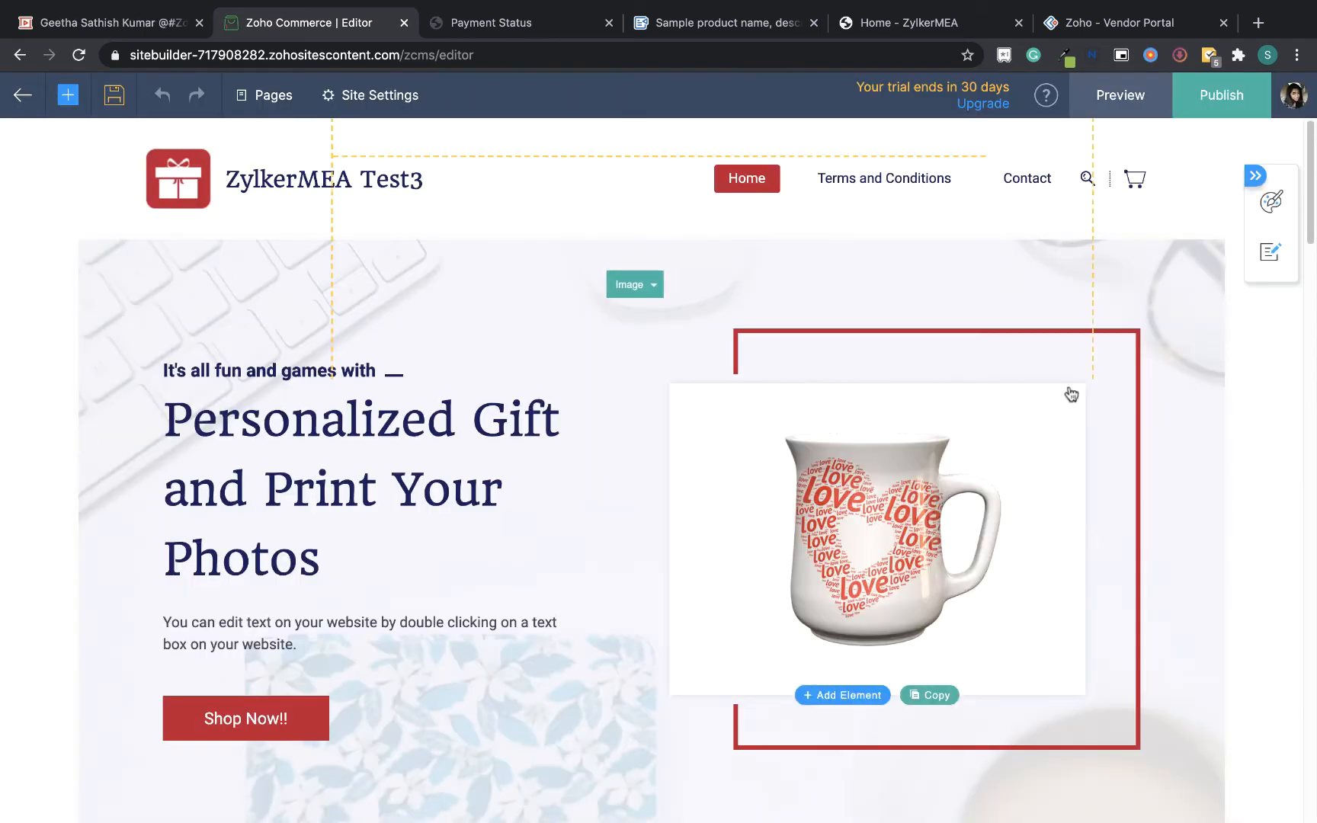
left_click_drag(1313, 202, 1314, 149)
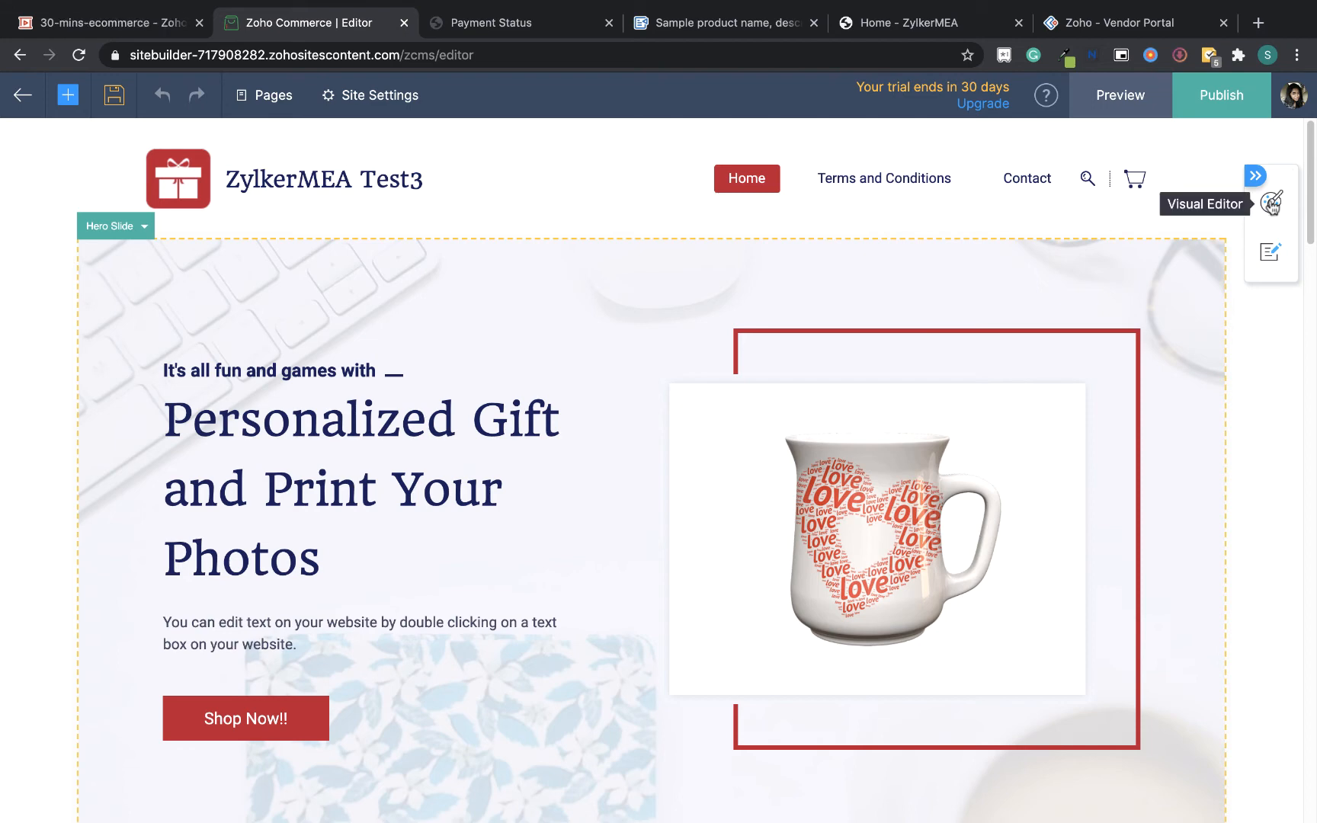
left_click(1270, 203)
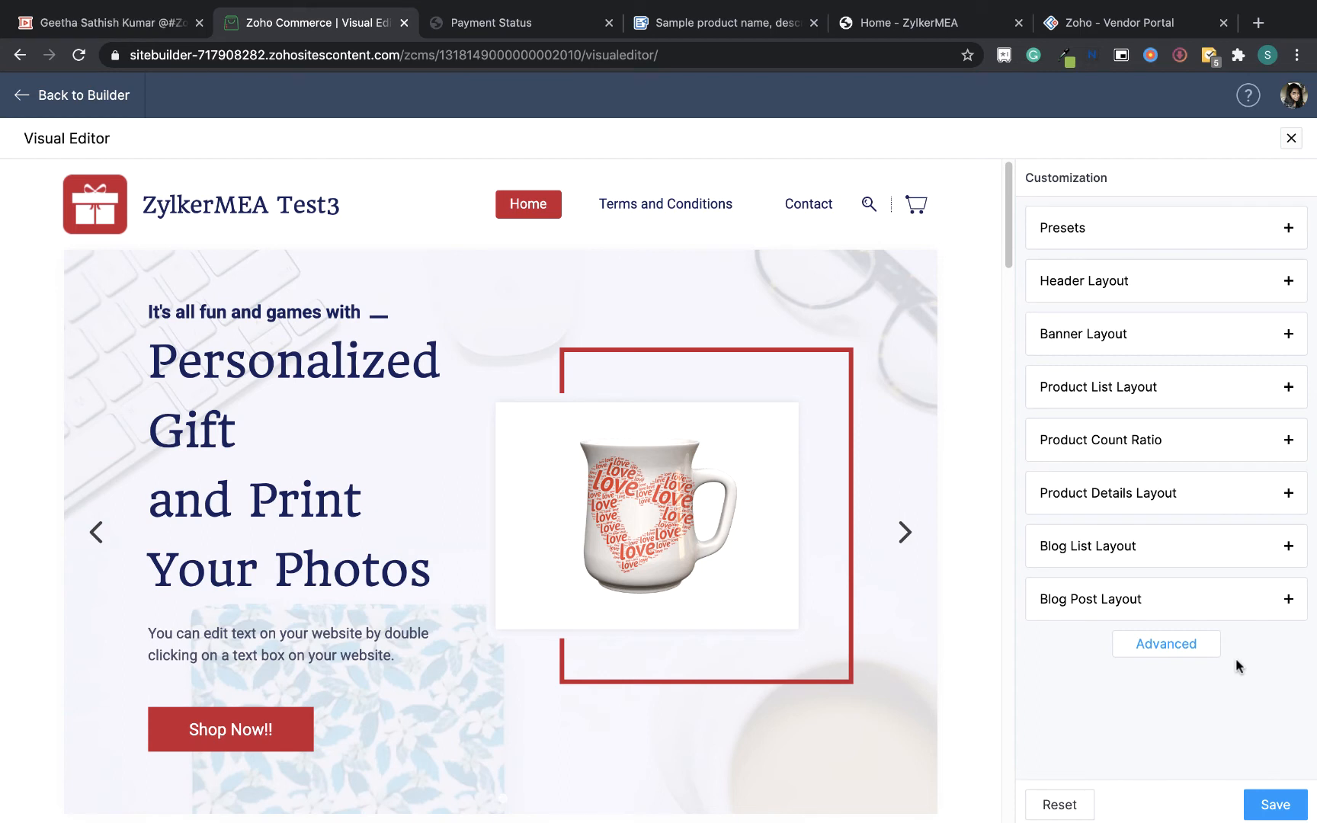
left_click(1147, 229)
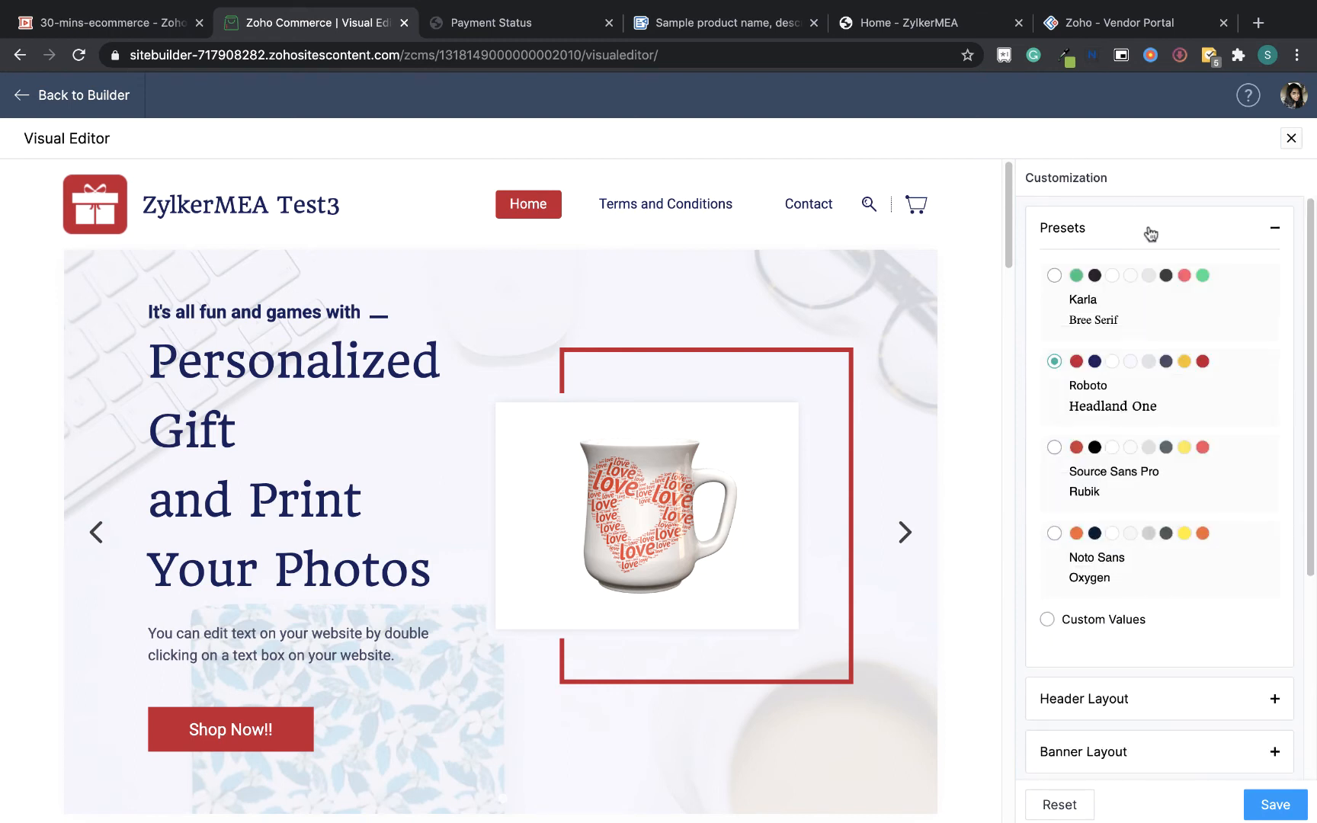
left_click(1119, 621)
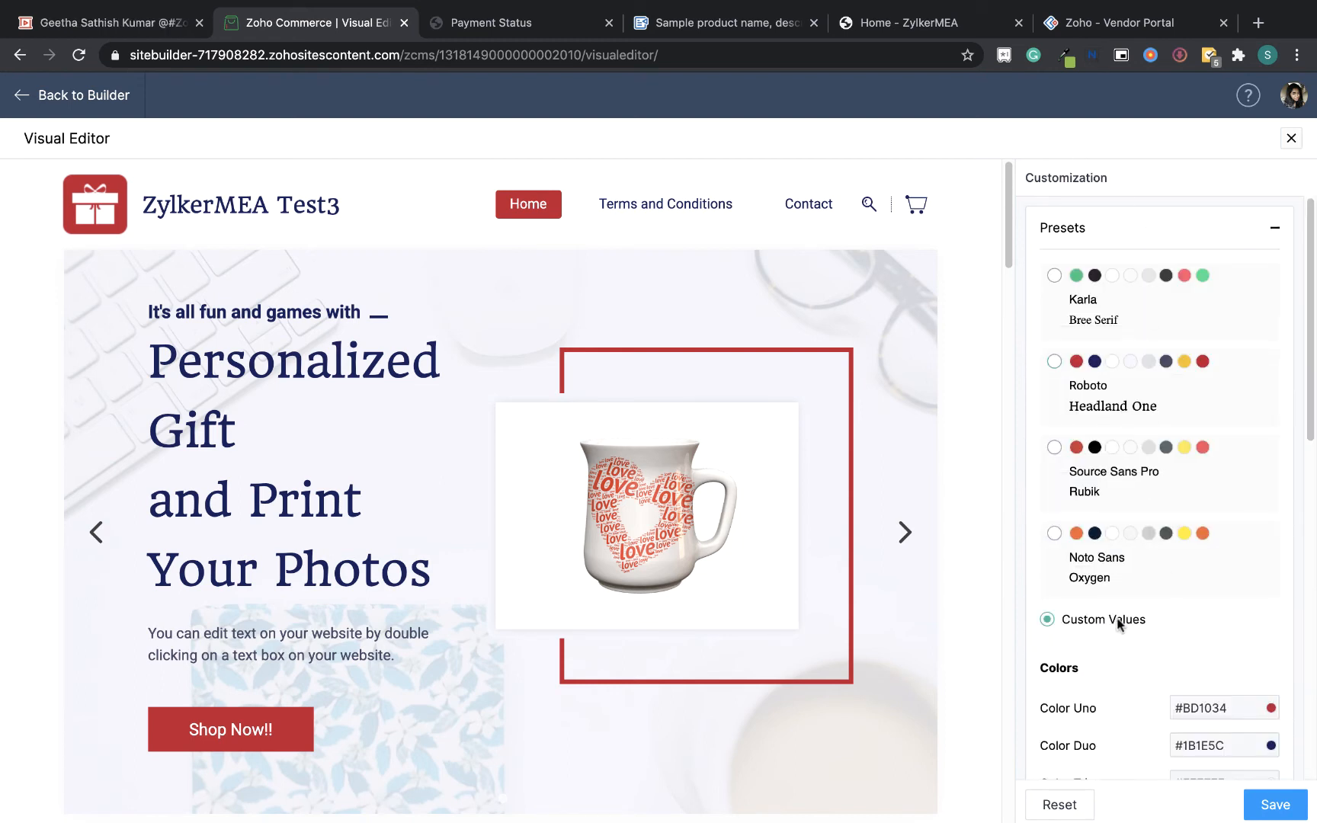
Set Color Uno to the green #04EA77
left_click_drag(1311, 429, 1314, 500)
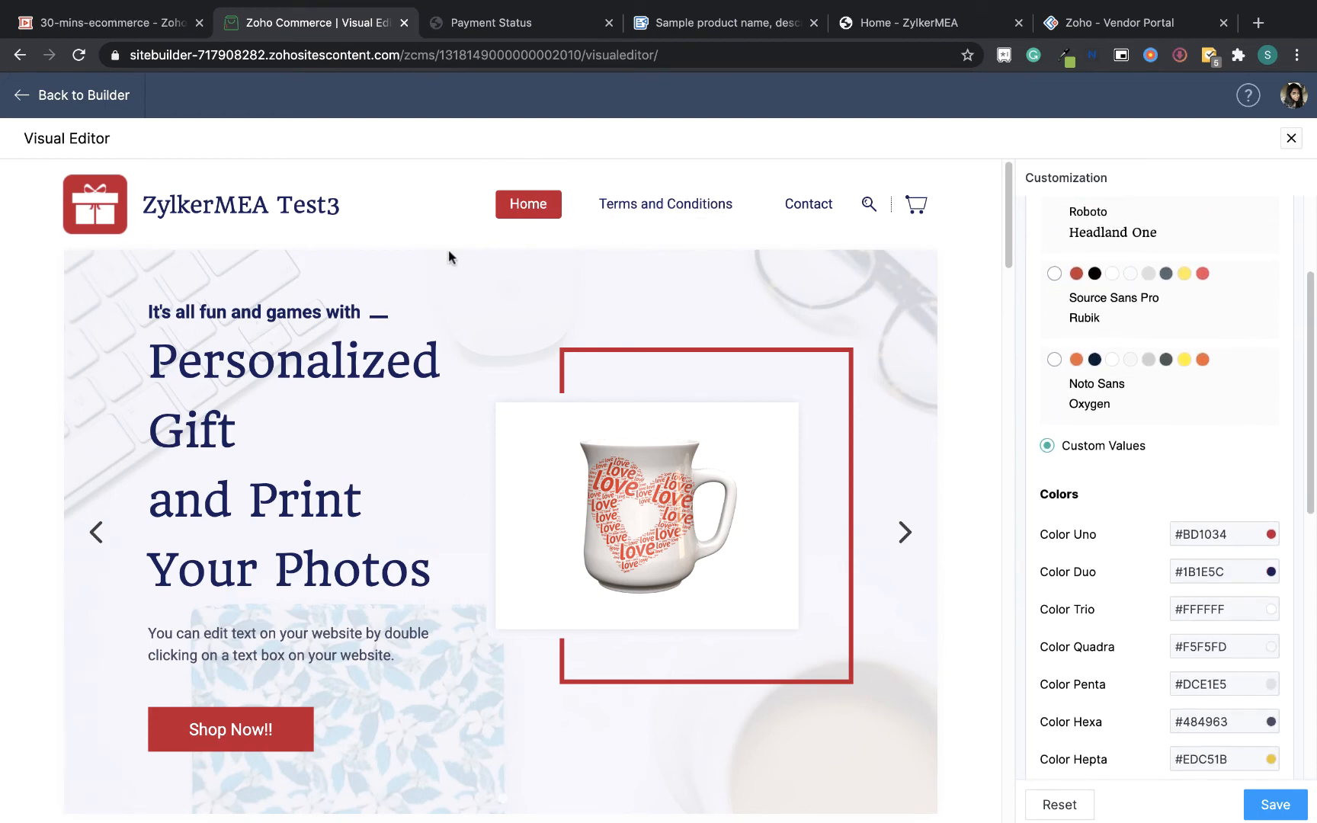
left_click(1267, 535)
left_click(1146, 614)
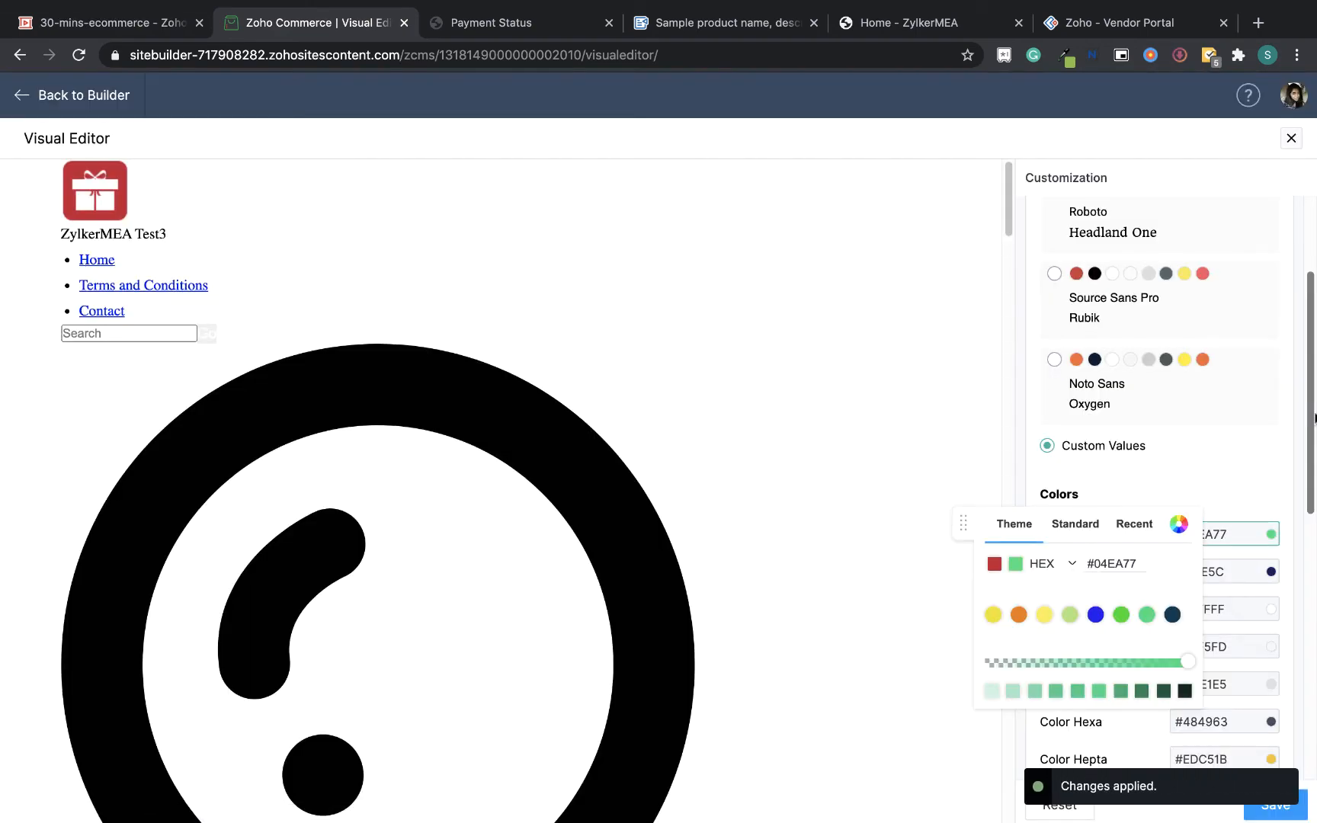
Change Color Uno to the darker green #228754
scroll(1313, 423, "down", 1)
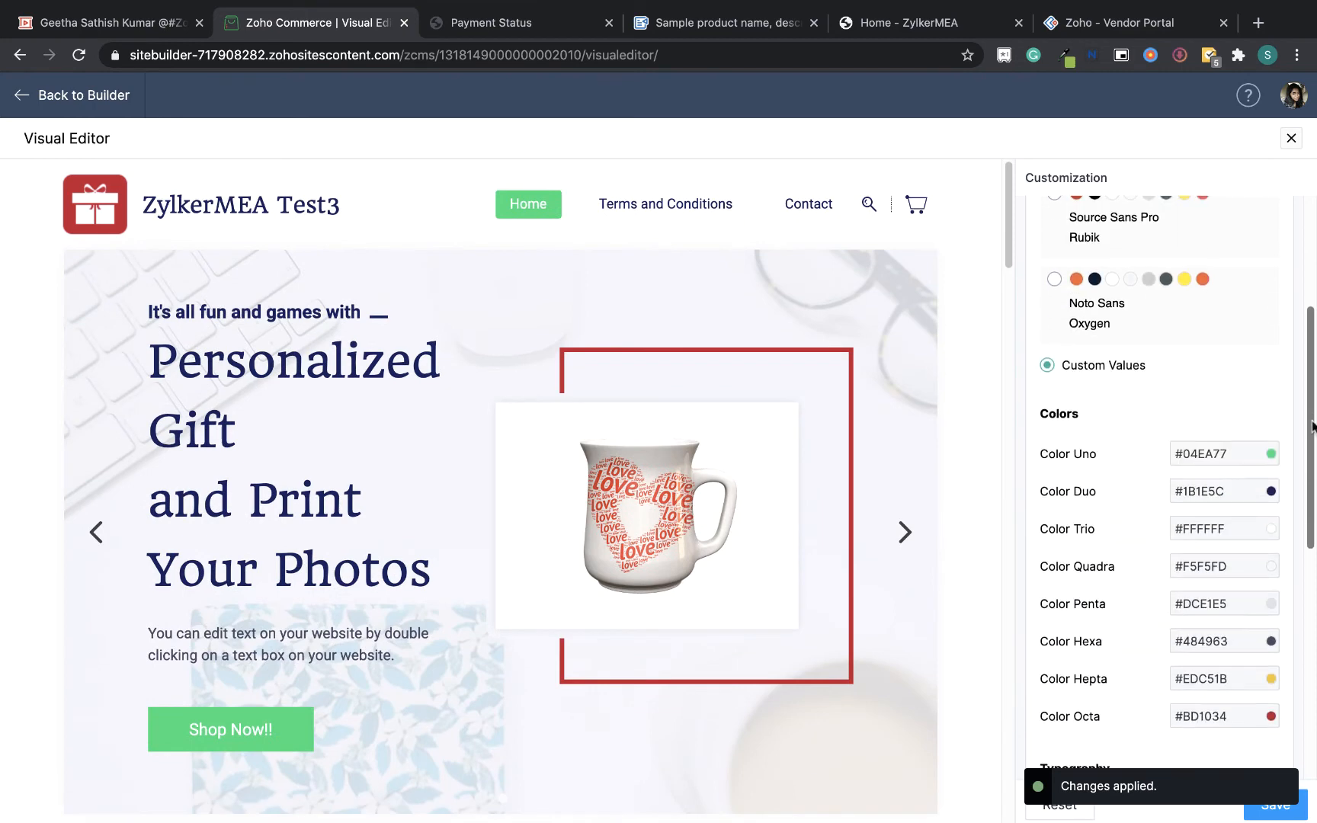
left_click(1247, 459)
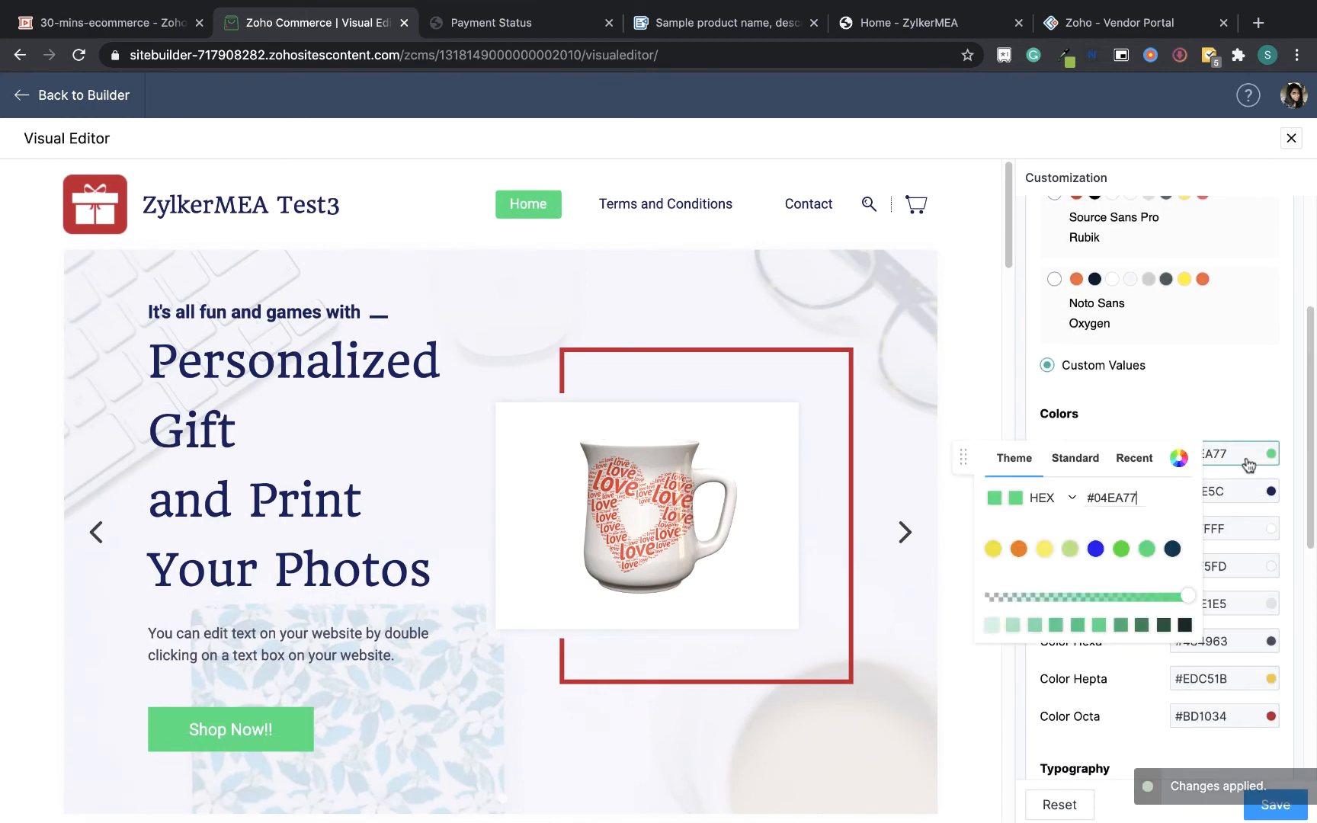
left_click(1141, 626)
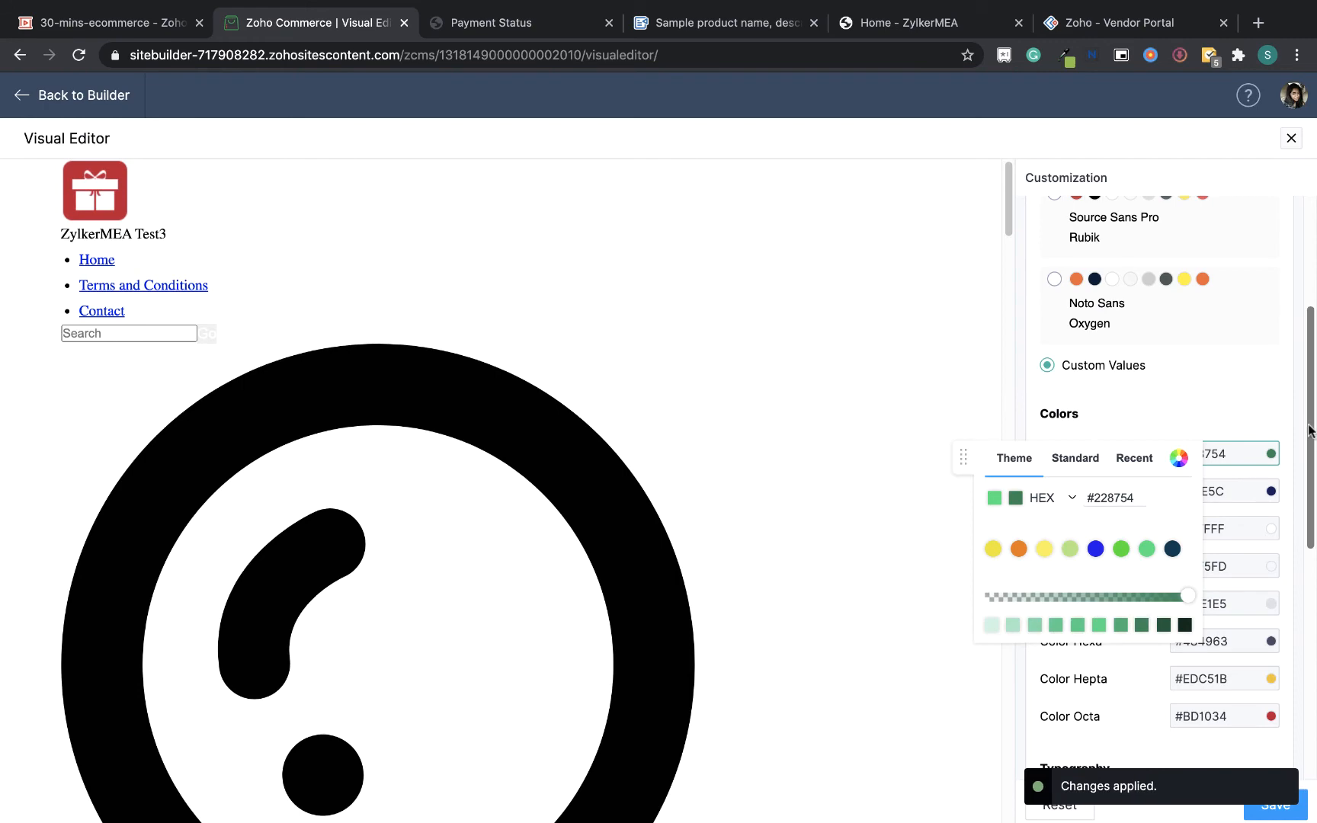
scroll(1310, 430, "down", 3)
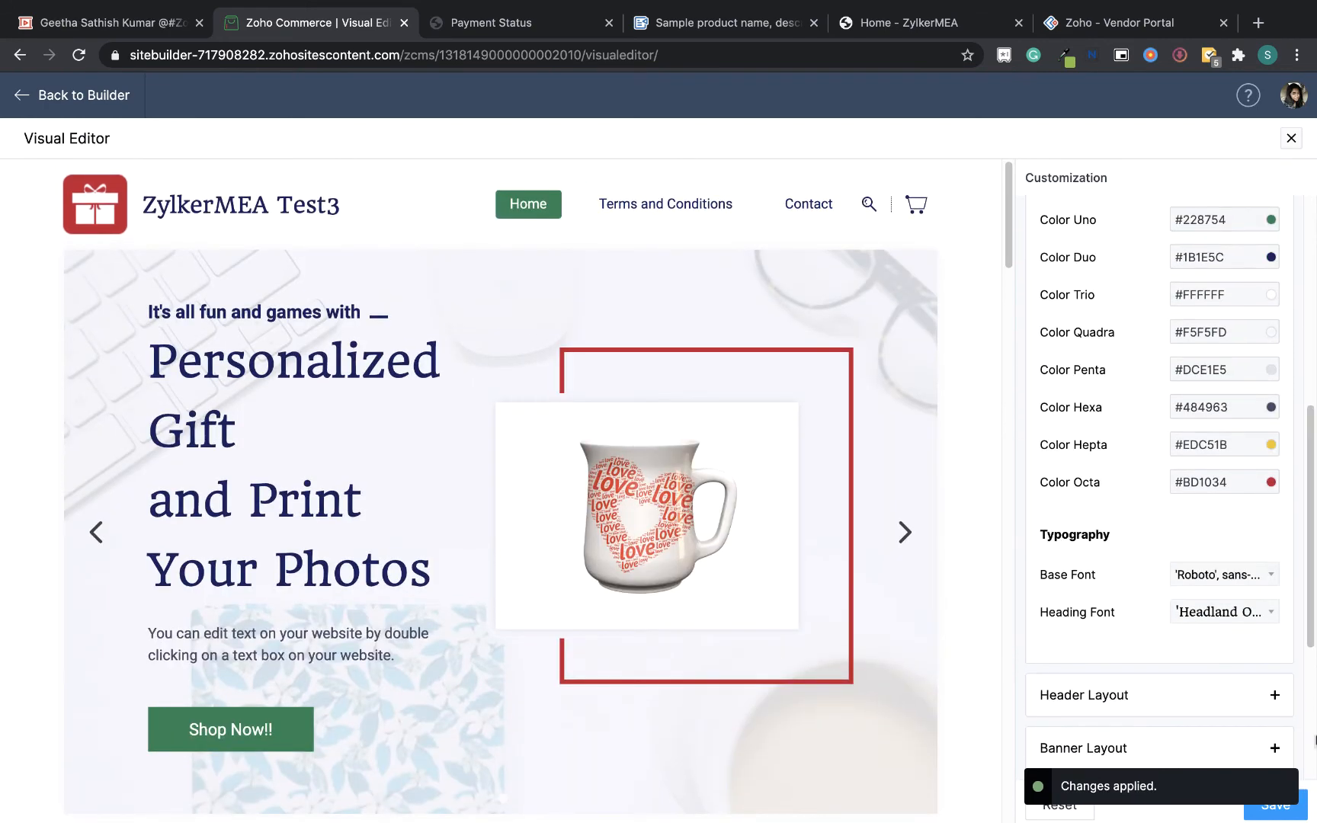
Save the color customizations and replace the site logo with the uploaded logo.png image
left_click(1269, 817)
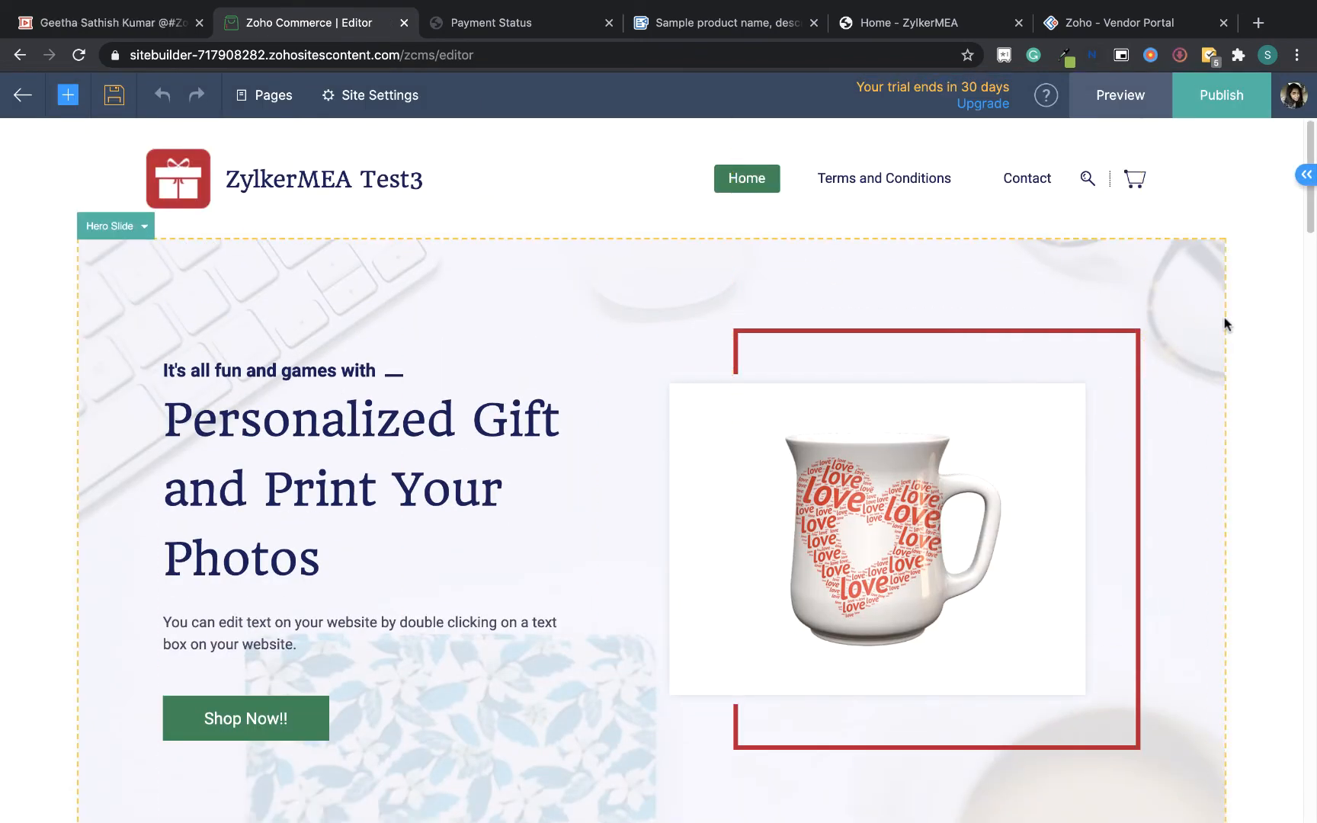
left_click(195, 180)
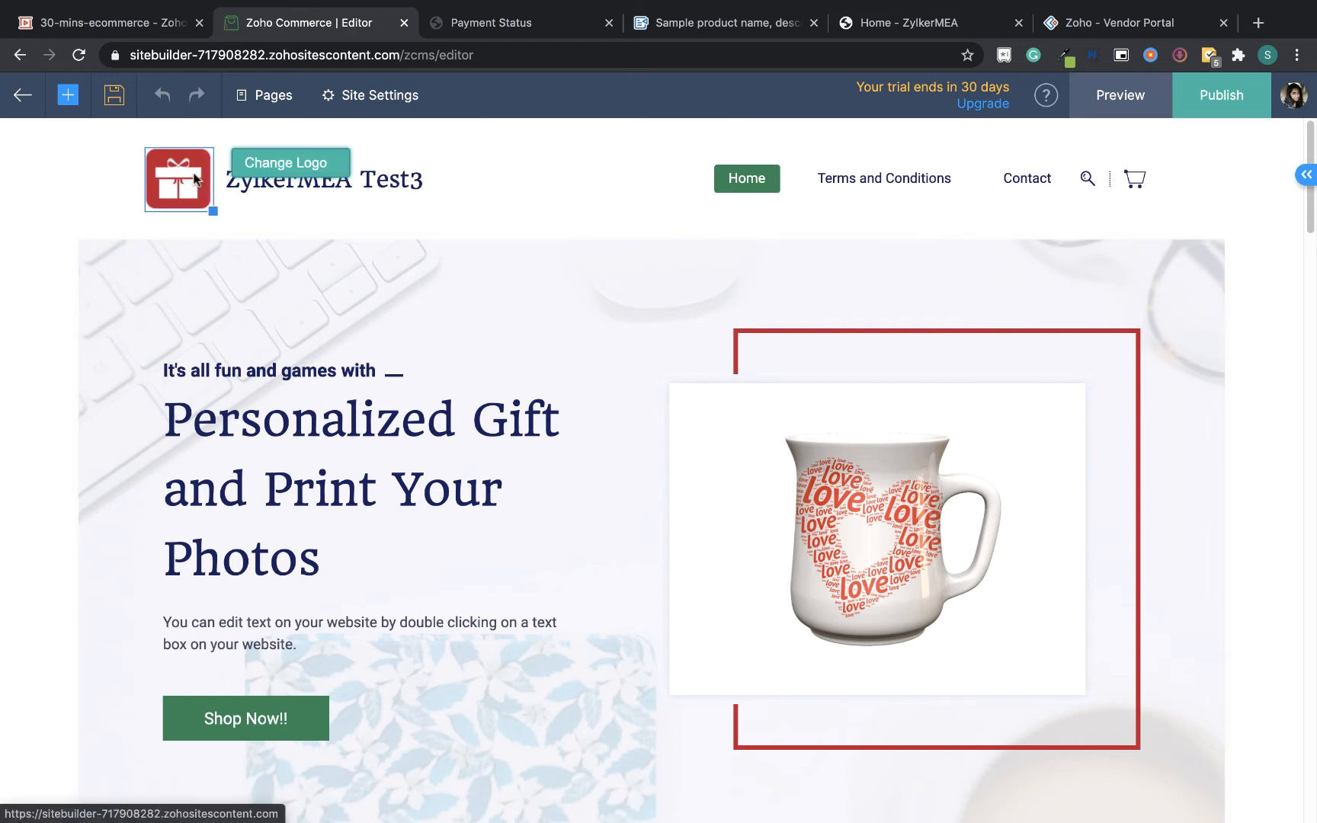
left_click(285, 163)
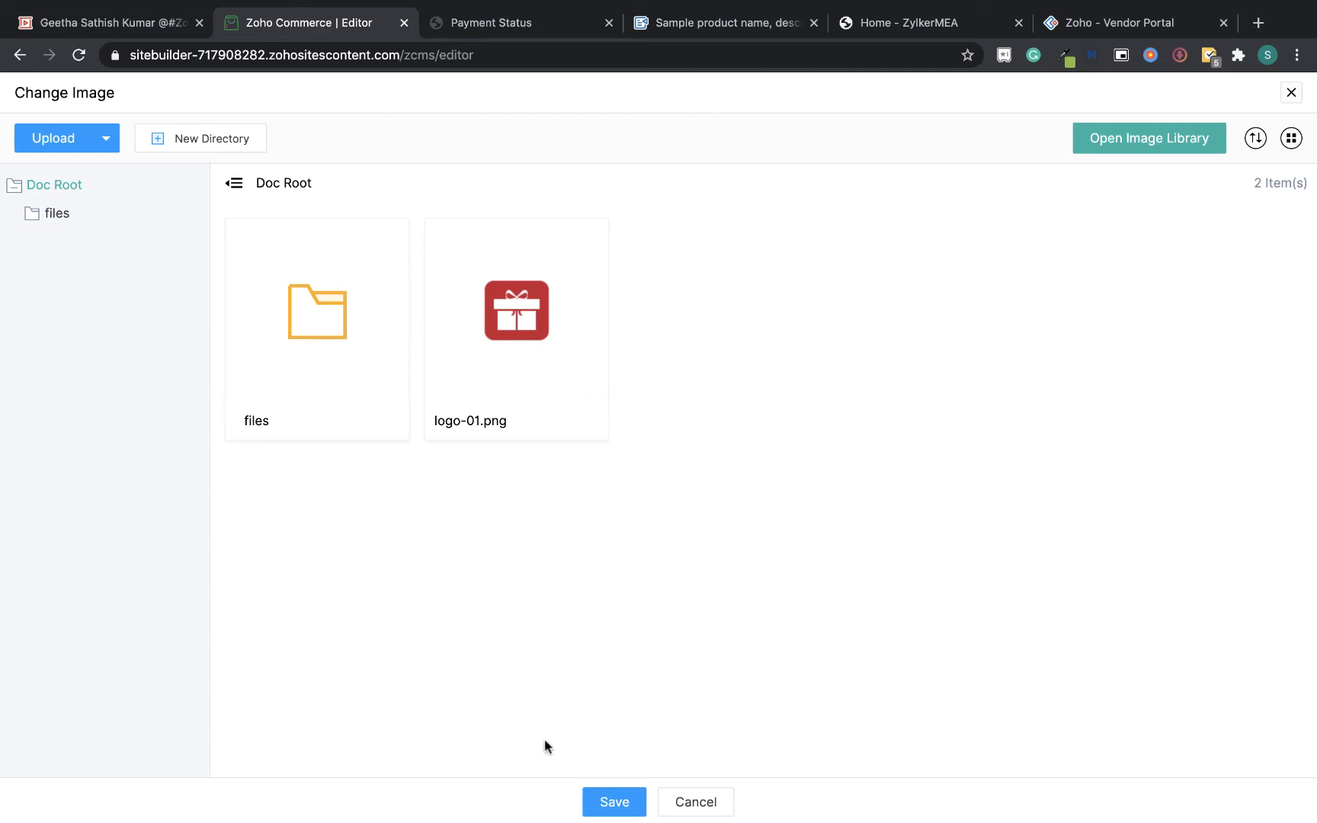
key("ctrl+Up")
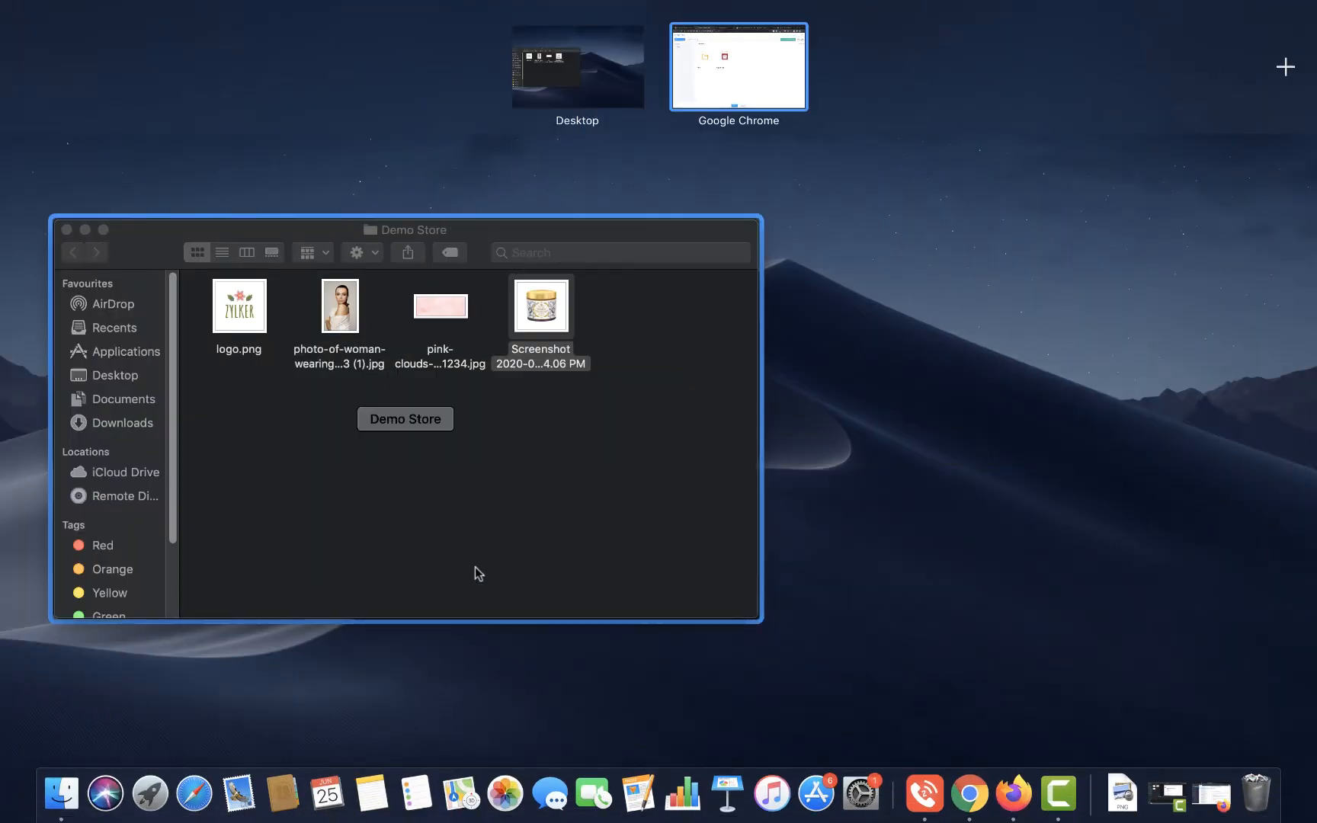
left_click(769, 60)
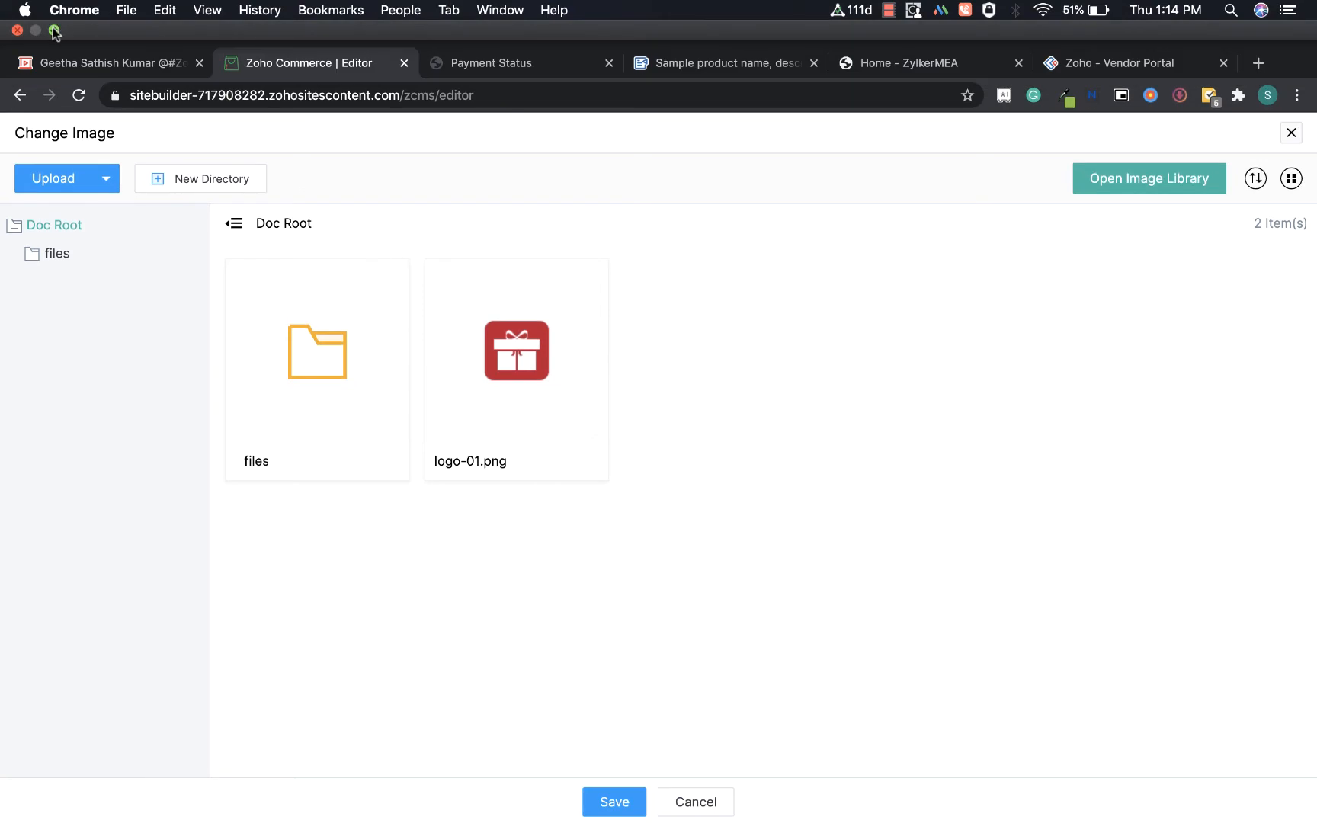
left_click(53, 30)
left_click(168, 320)
left_click_drag(167, 321, 1025, 496)
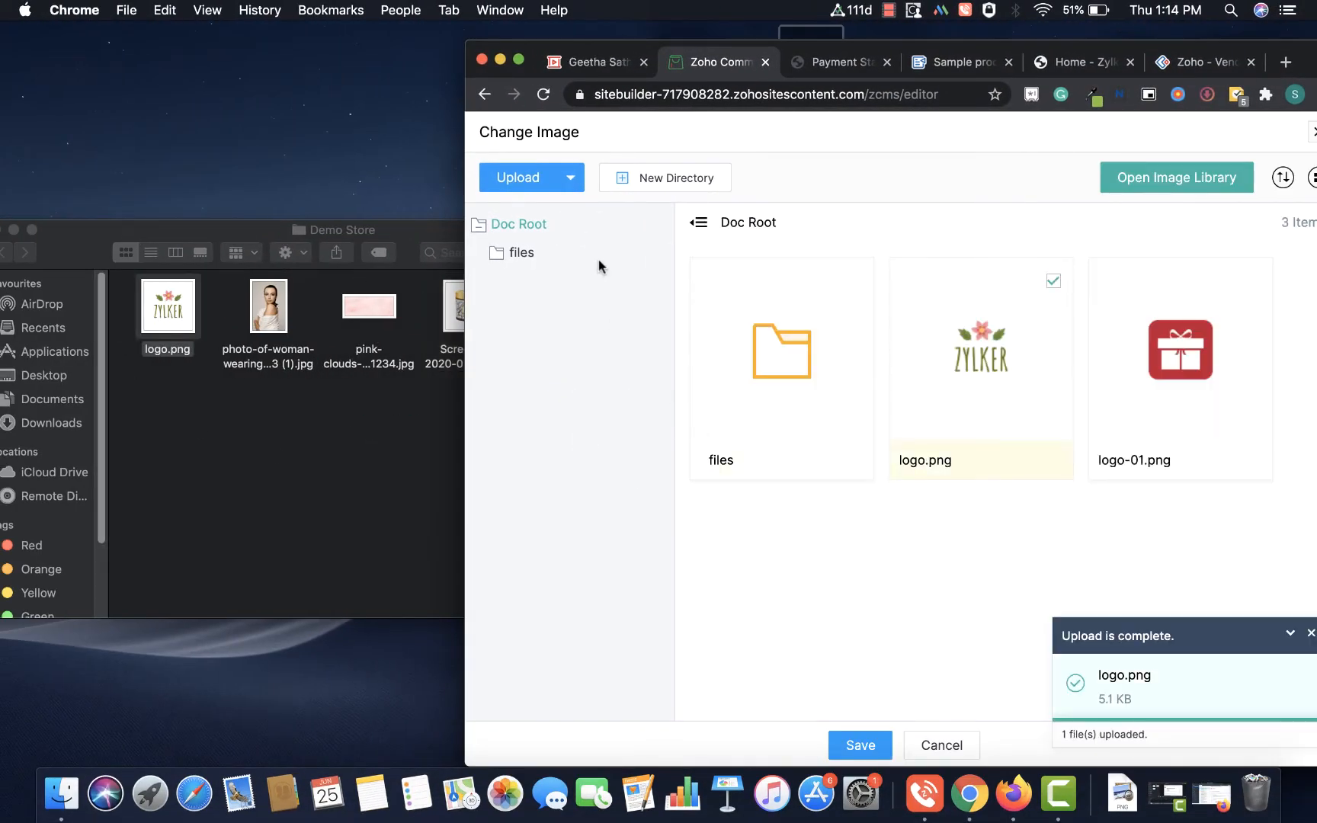
left_click(518, 61)
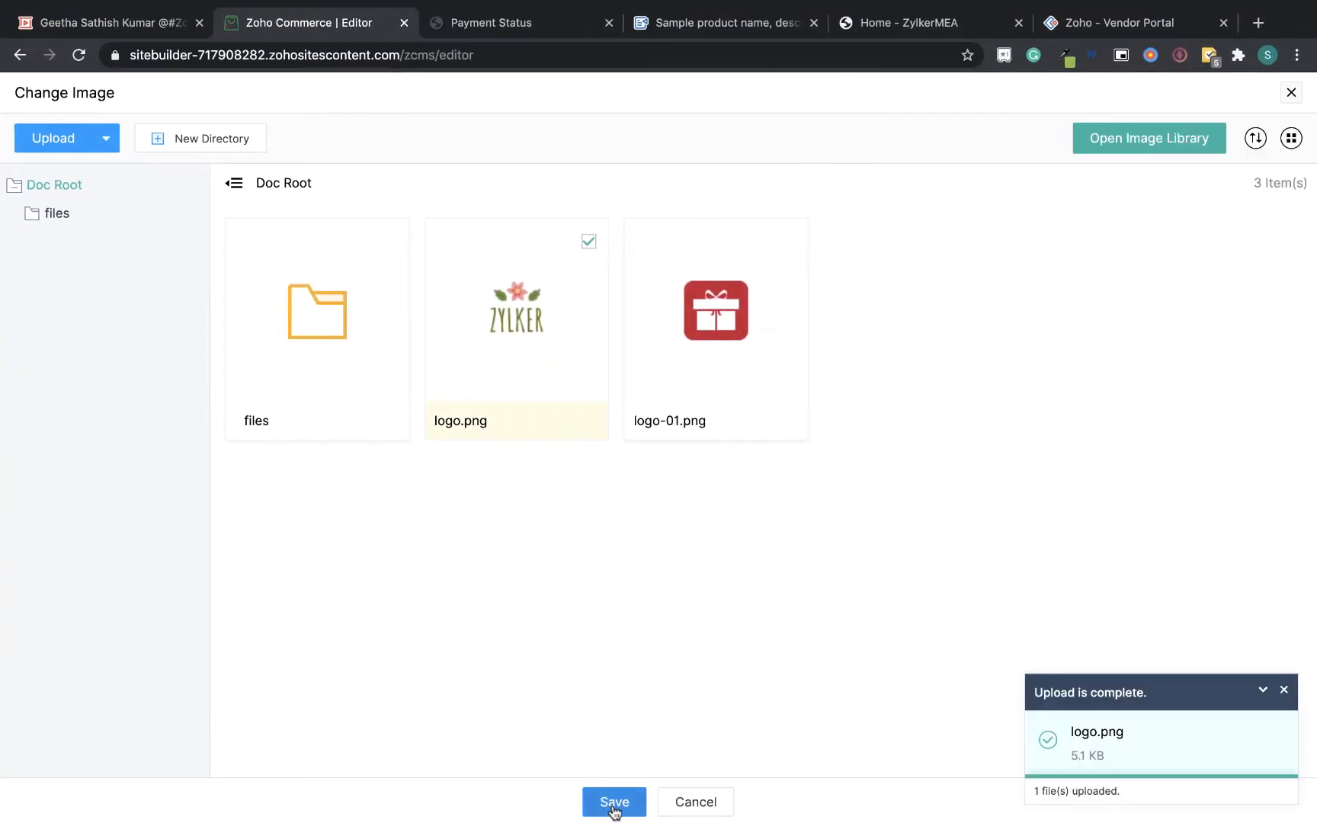
left_click(615, 802)
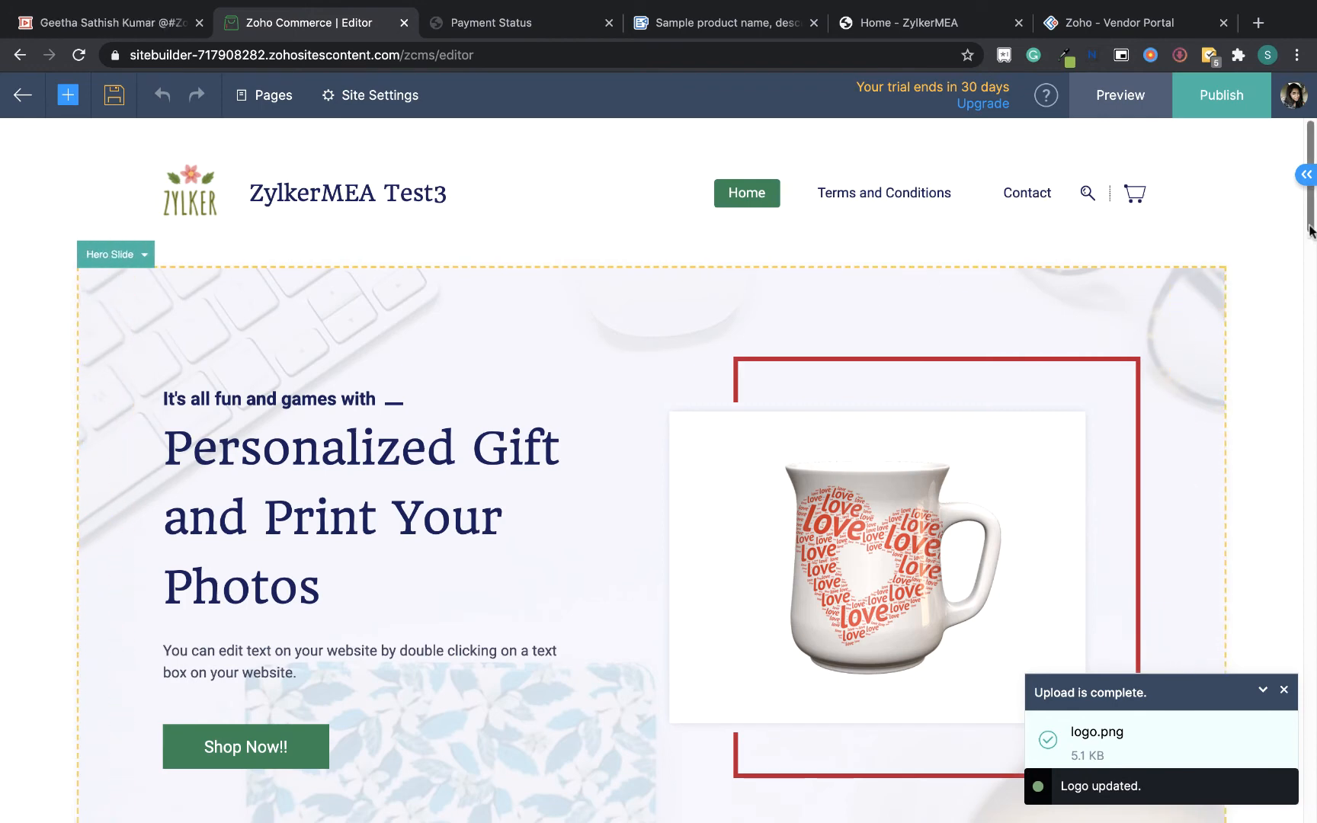
Replace the hero slide's background image with the uploaded pink-clouds-1831234.jpg
left_click_drag(1309, 214, 1309, 215)
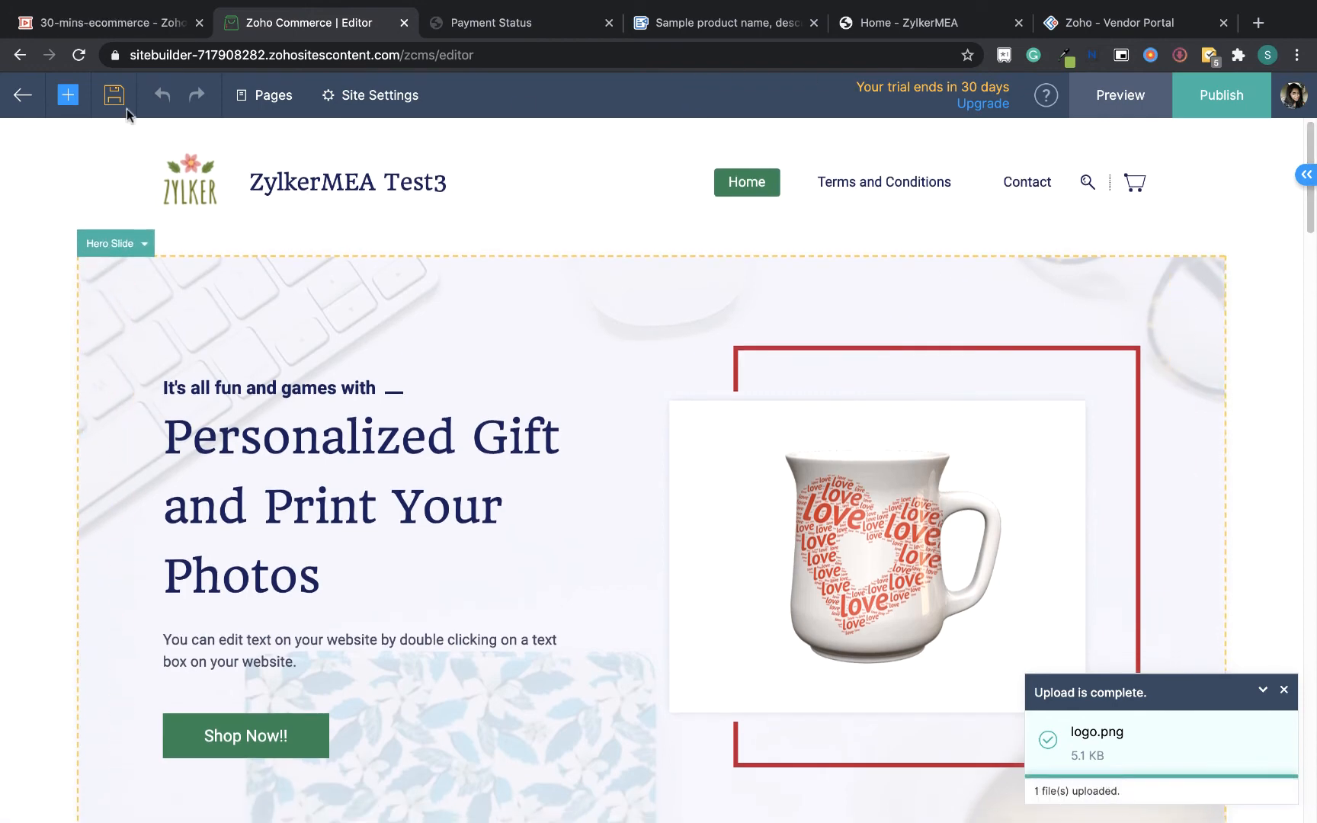
left_click(1201, 342)
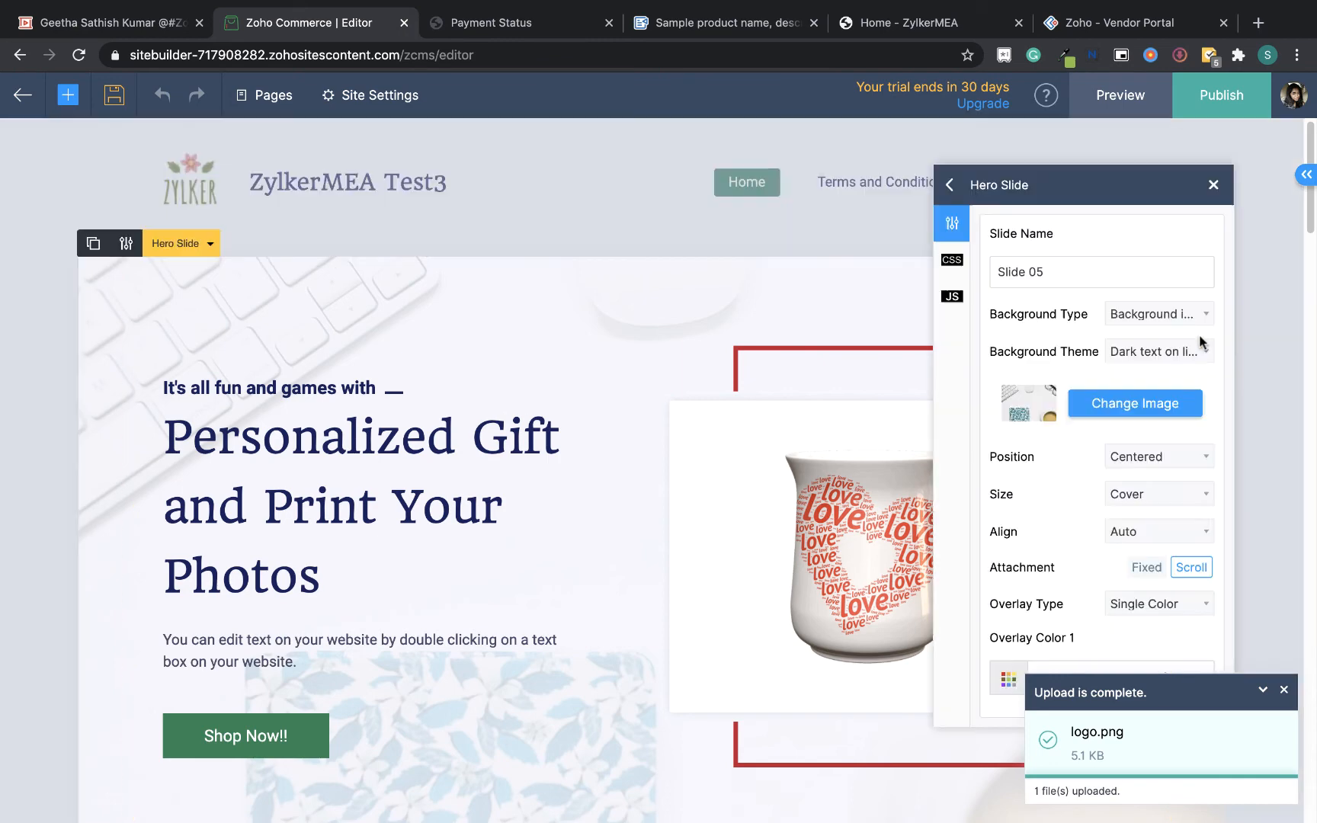
left_click(1118, 412)
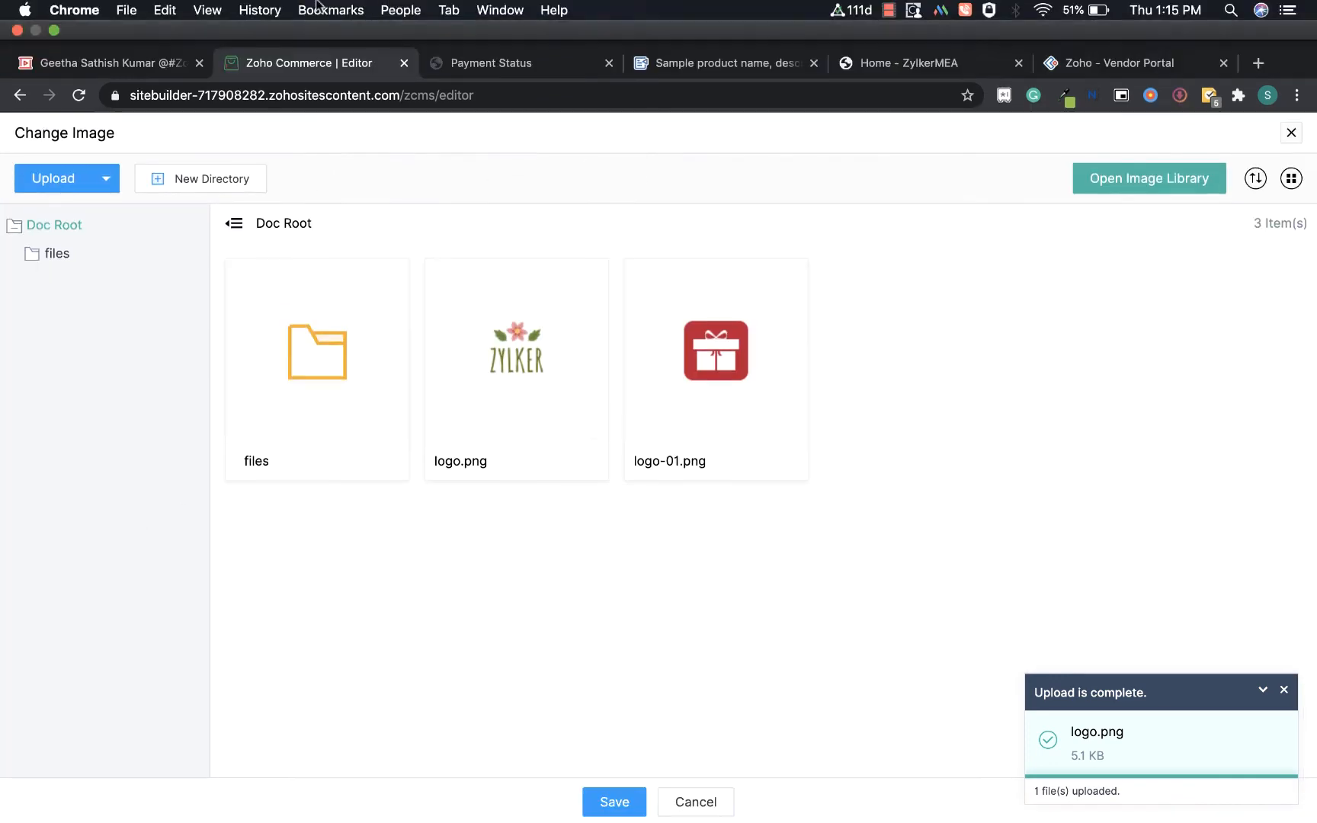
left_click(54, 32)
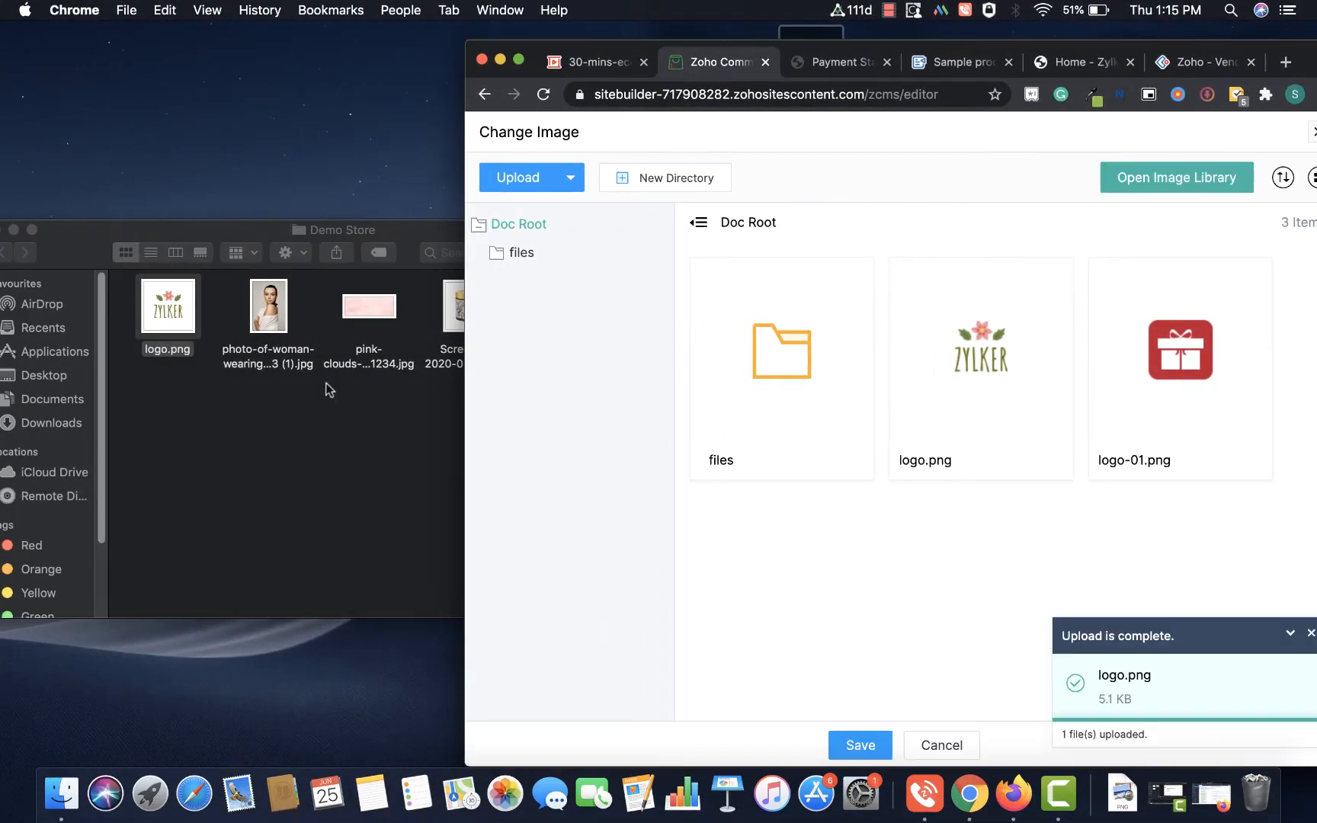
left_click_drag(359, 307, 815, 603)
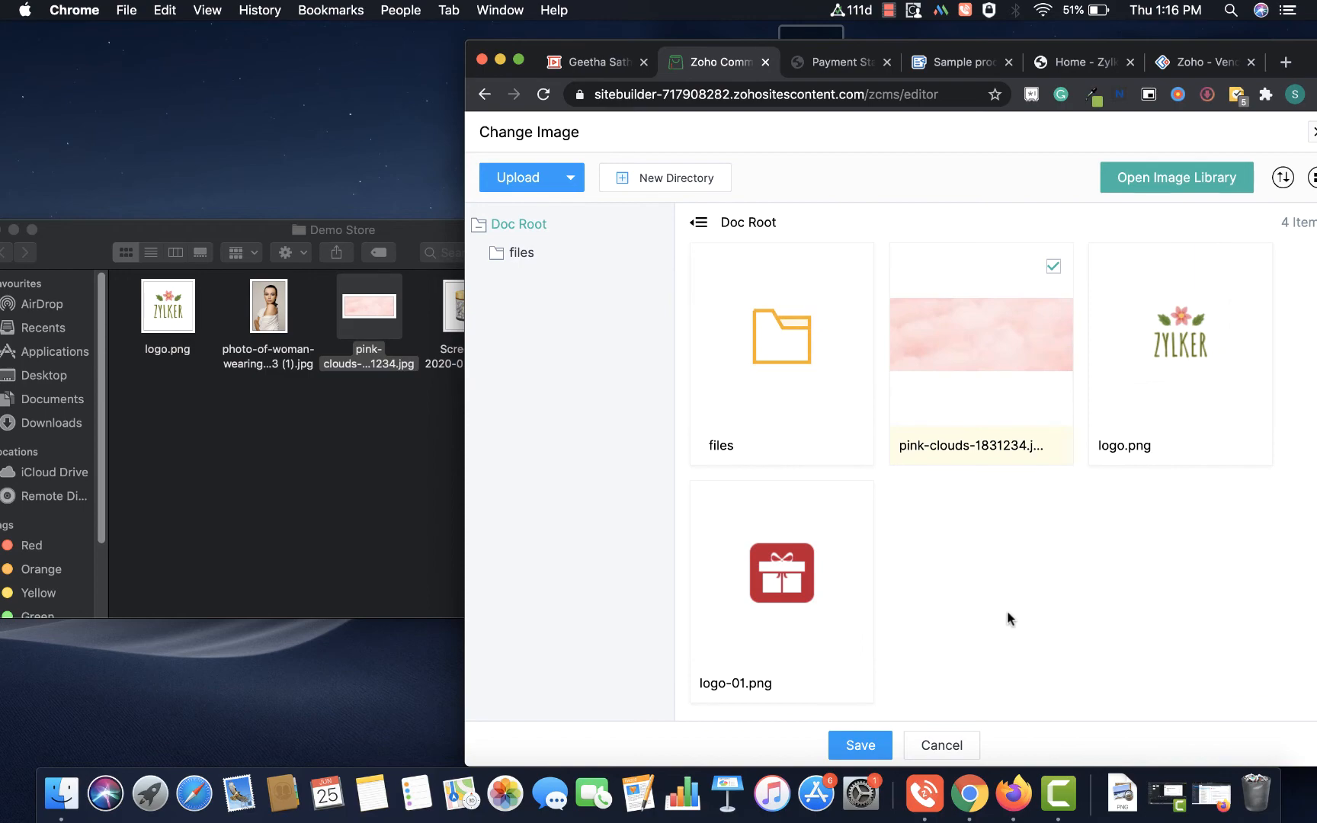
left_click(859, 744)
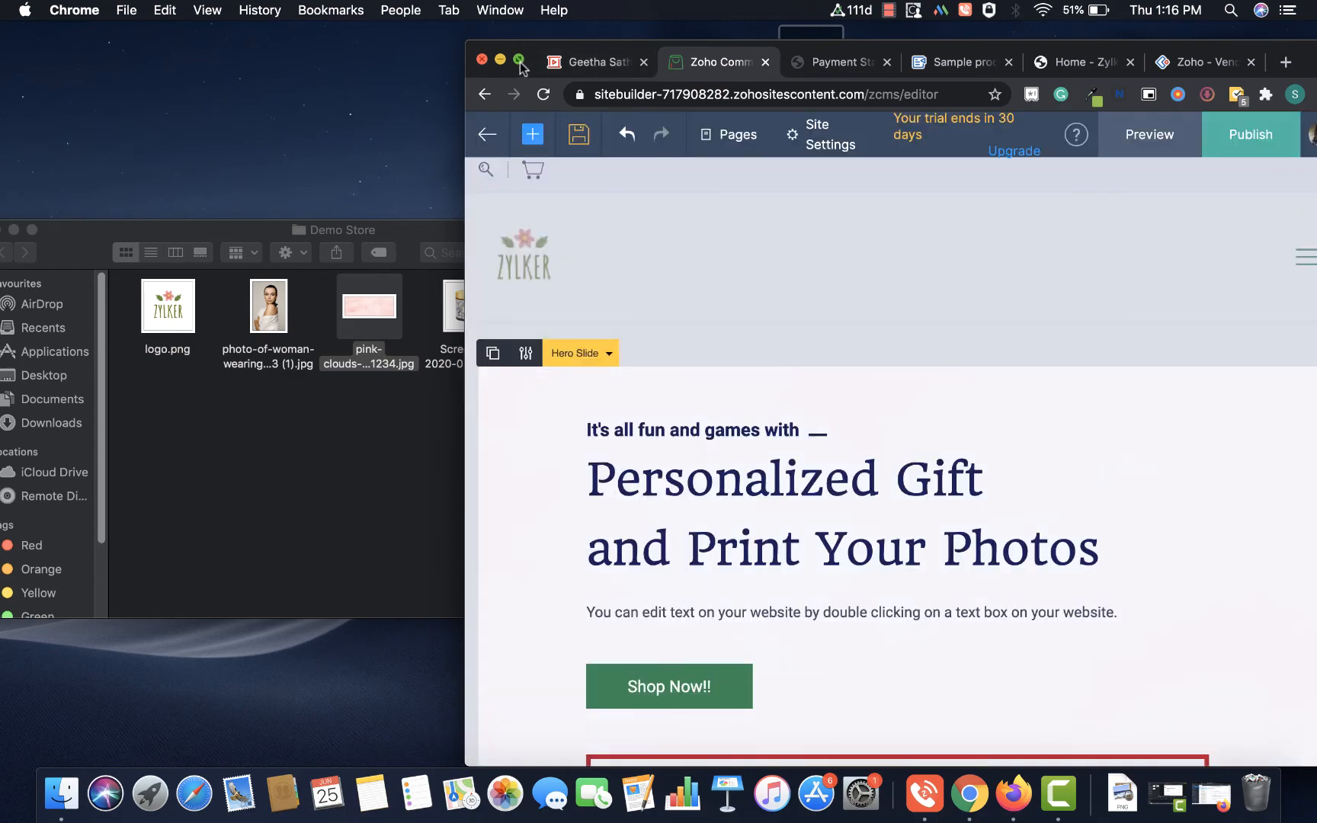
left_click(520, 59)
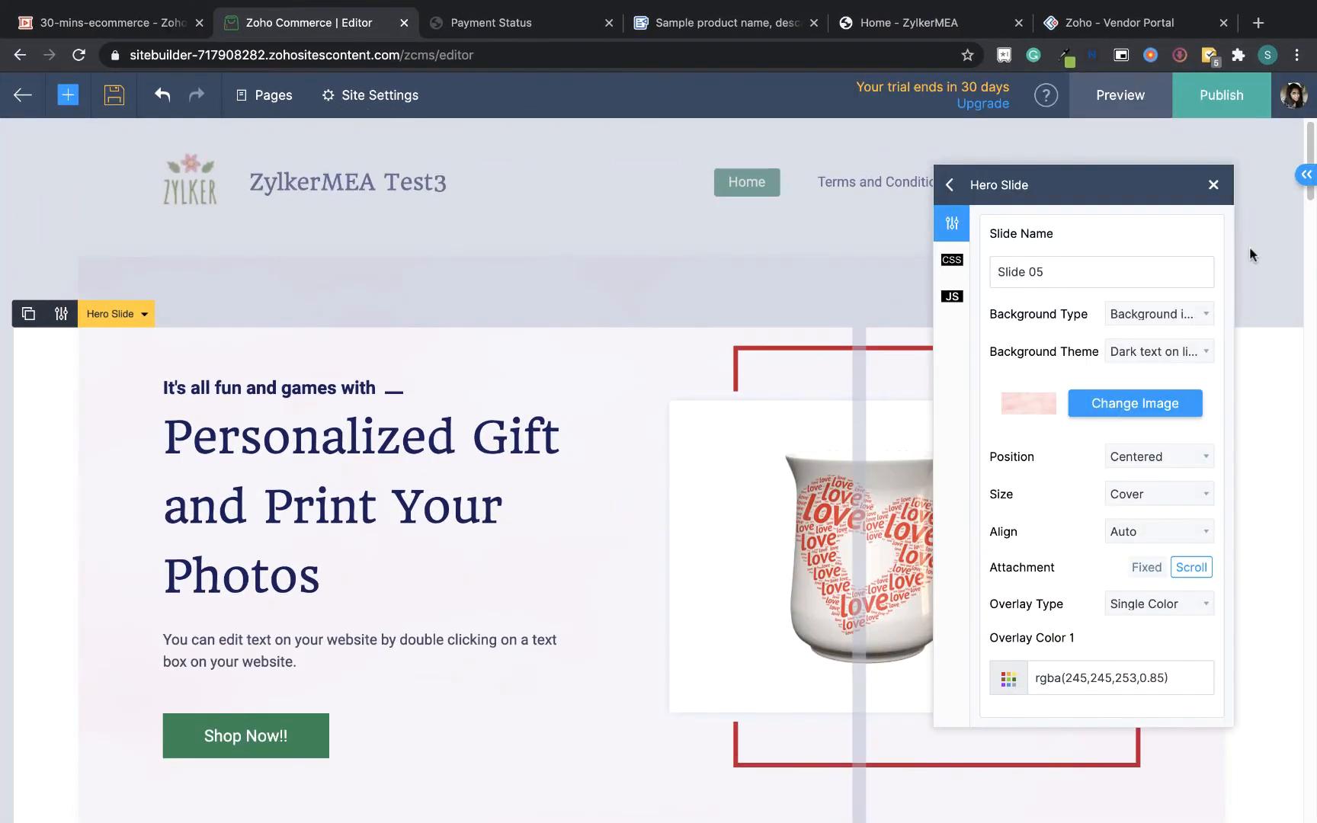
left_click(1214, 185)
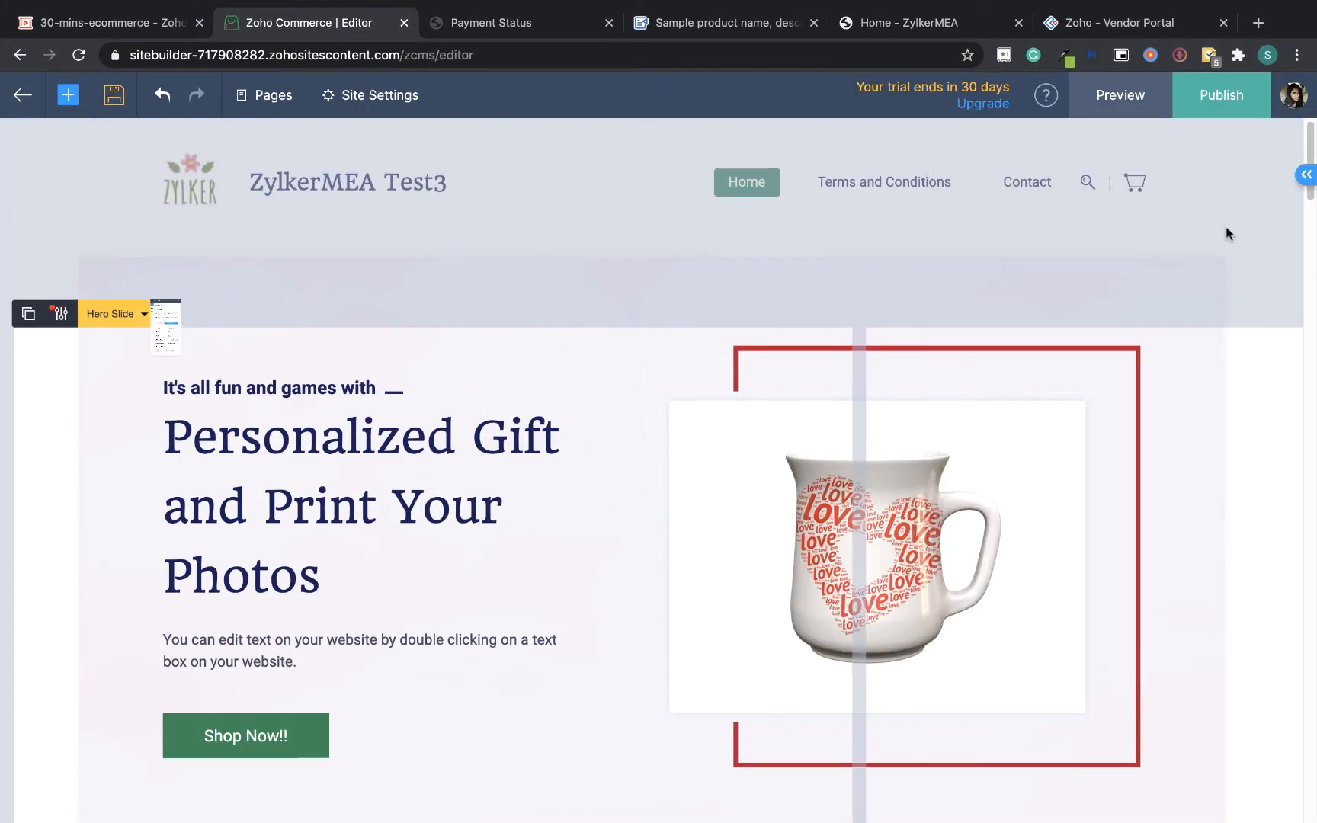
Lower the hero slide's overlay color opacity to 0.72
scroll(1303, 501, "down", 5)
scroll(1304, 501, "down", 3)
scroll(1305, 305, "up", 5)
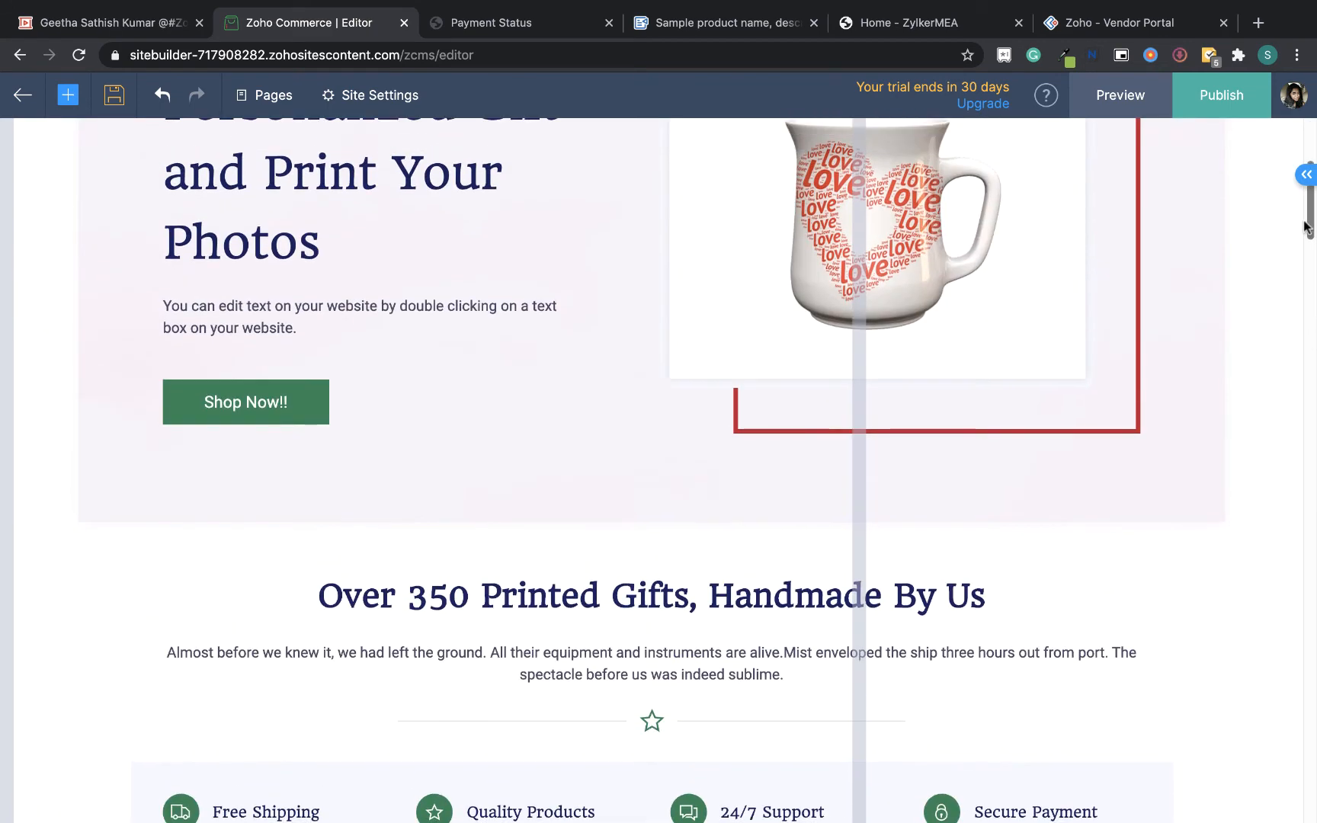
scroll(1157, 394, "up", 4)
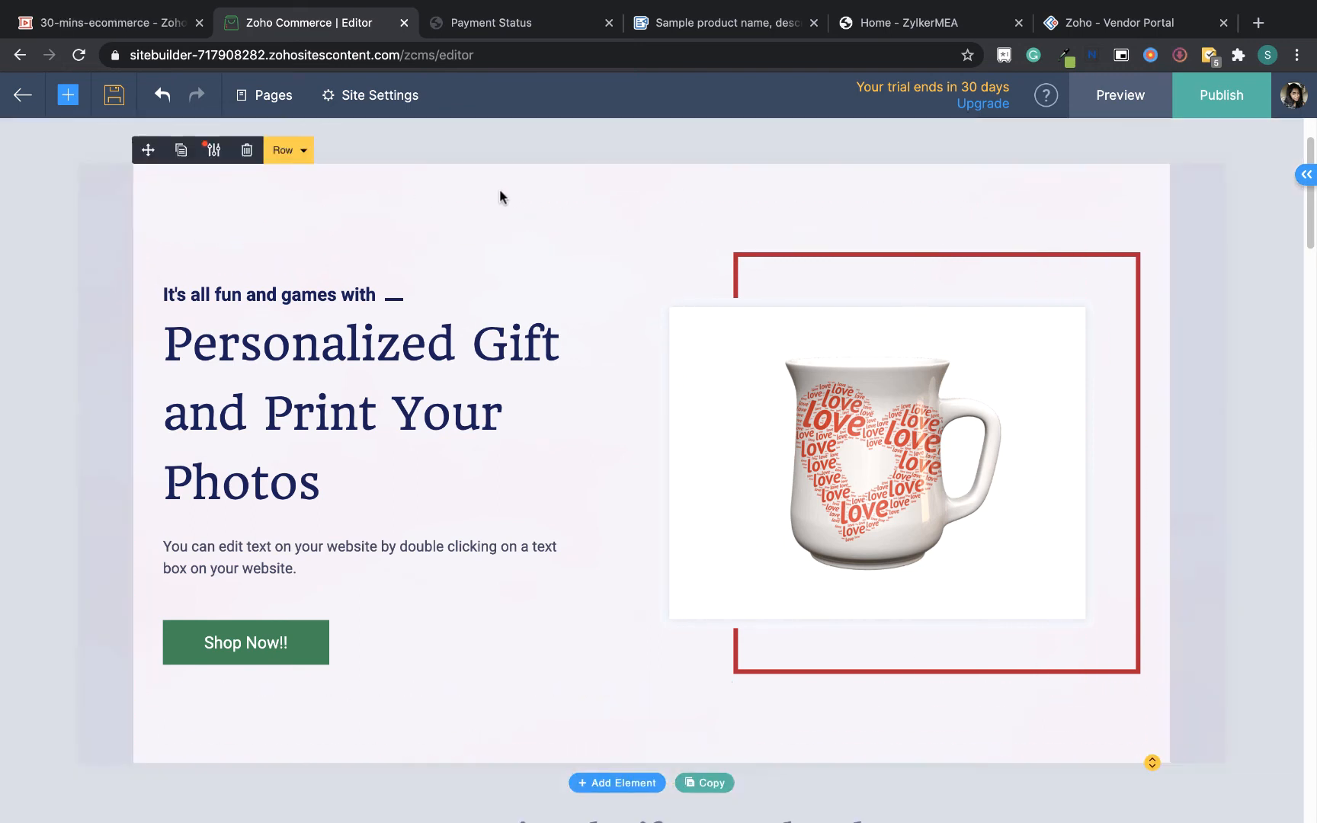
left_click(89, 222)
left_click(89, 222)
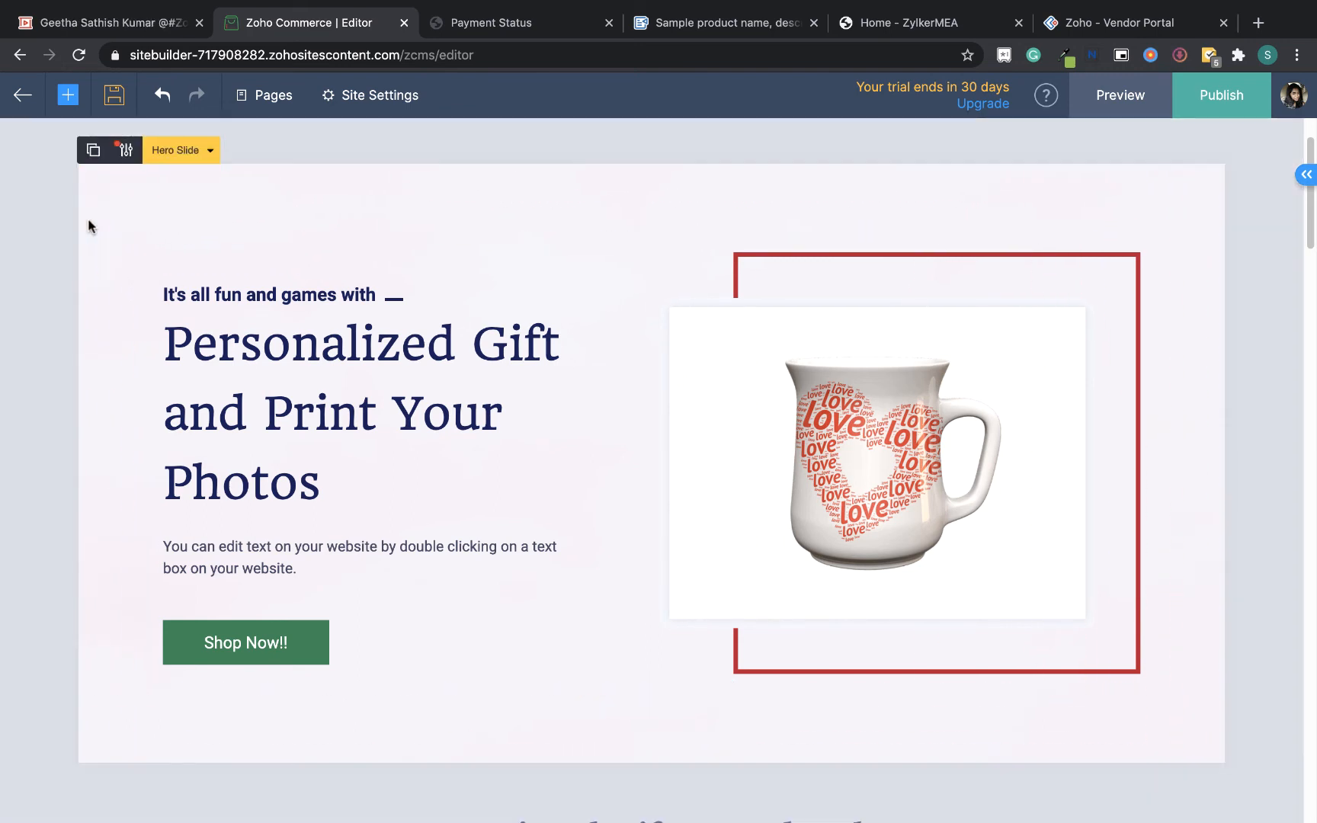
left_click(128, 151)
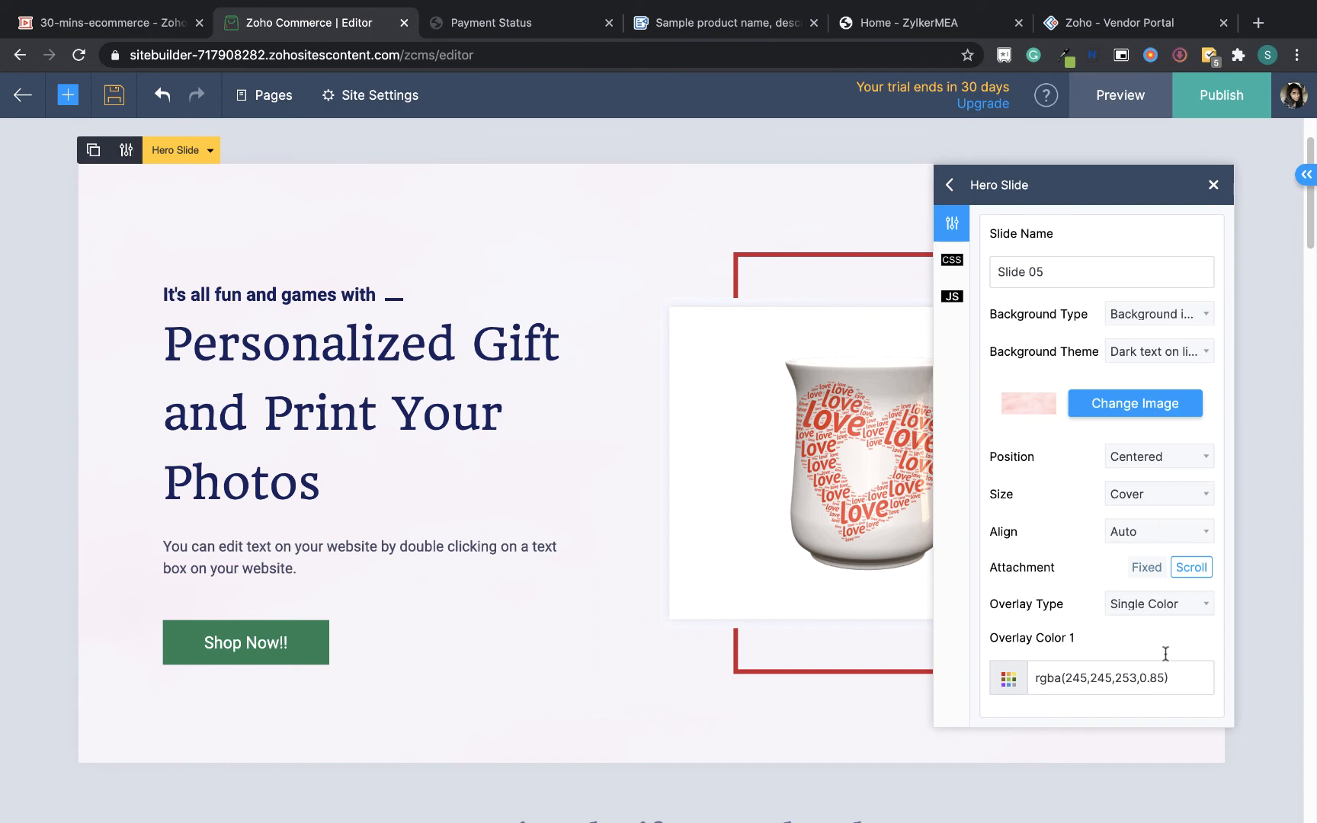
left_click(1150, 676)
mouse_move(1215, 615)
left_mouse_down()
mouse_move(1047, 611)
mouse_move(1202, 616)
mouse_move(1189, 616)
left_mouse_up()
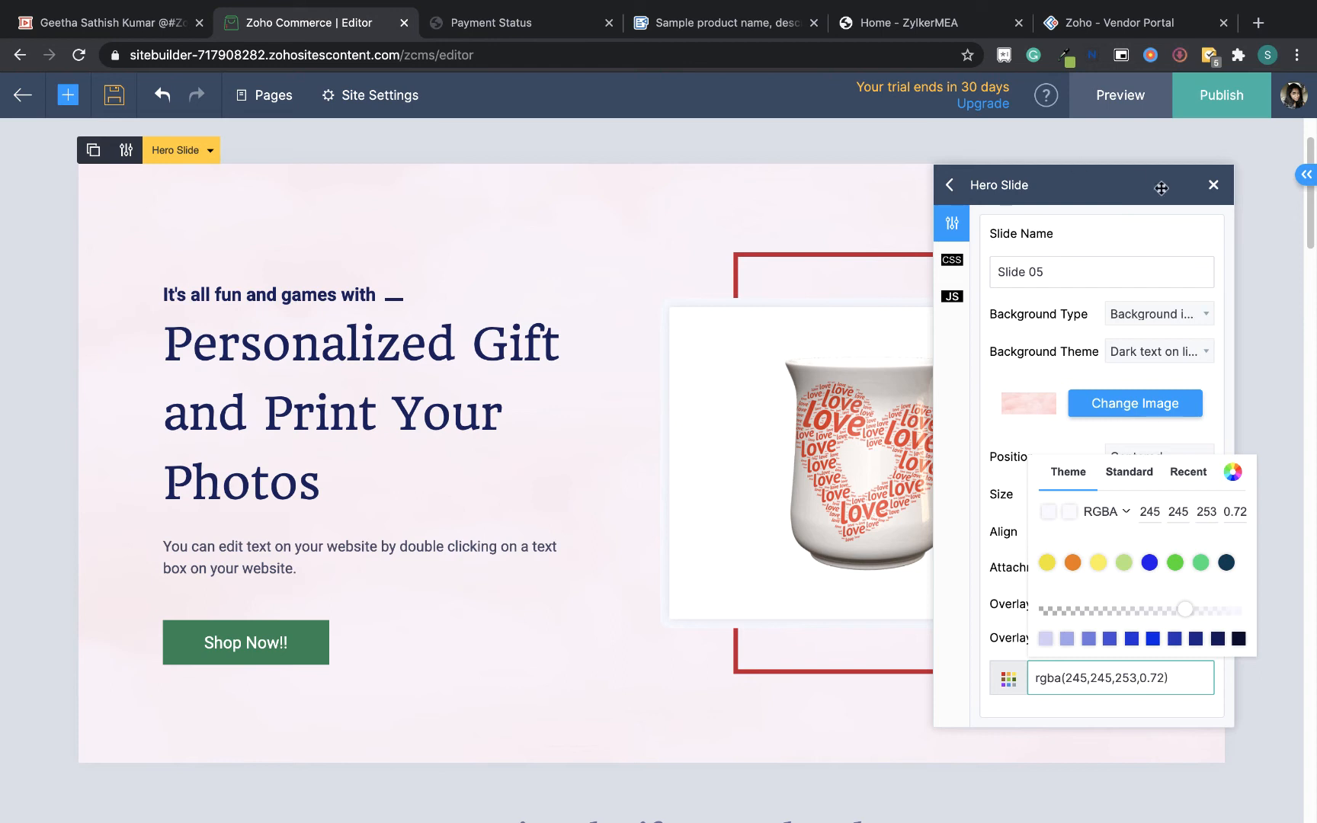
left_click(1272, 272)
left_click(1272, 272)
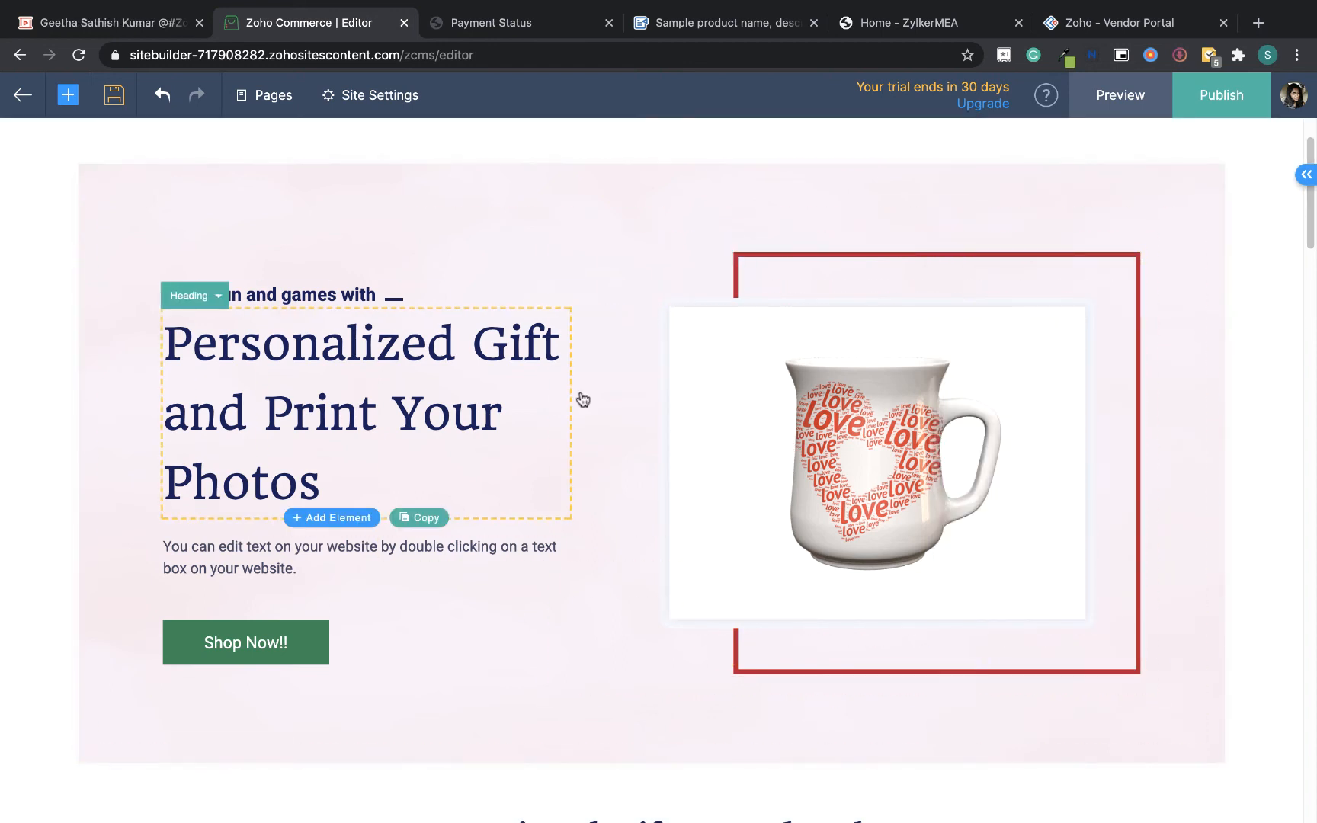
Replace the hero section's mug image with the uploaded photo of a woman wearing white
left_click(1058, 512)
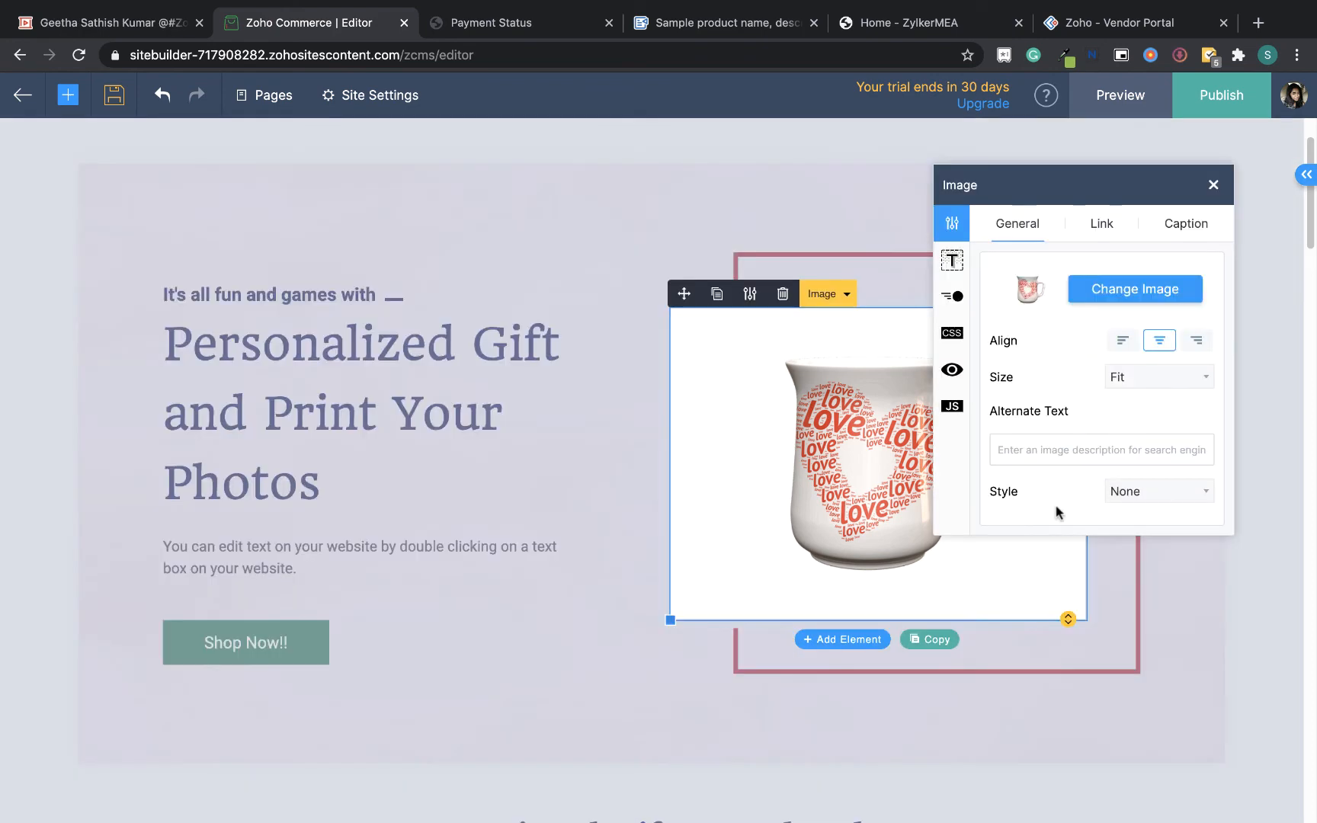
left_click(1151, 299)
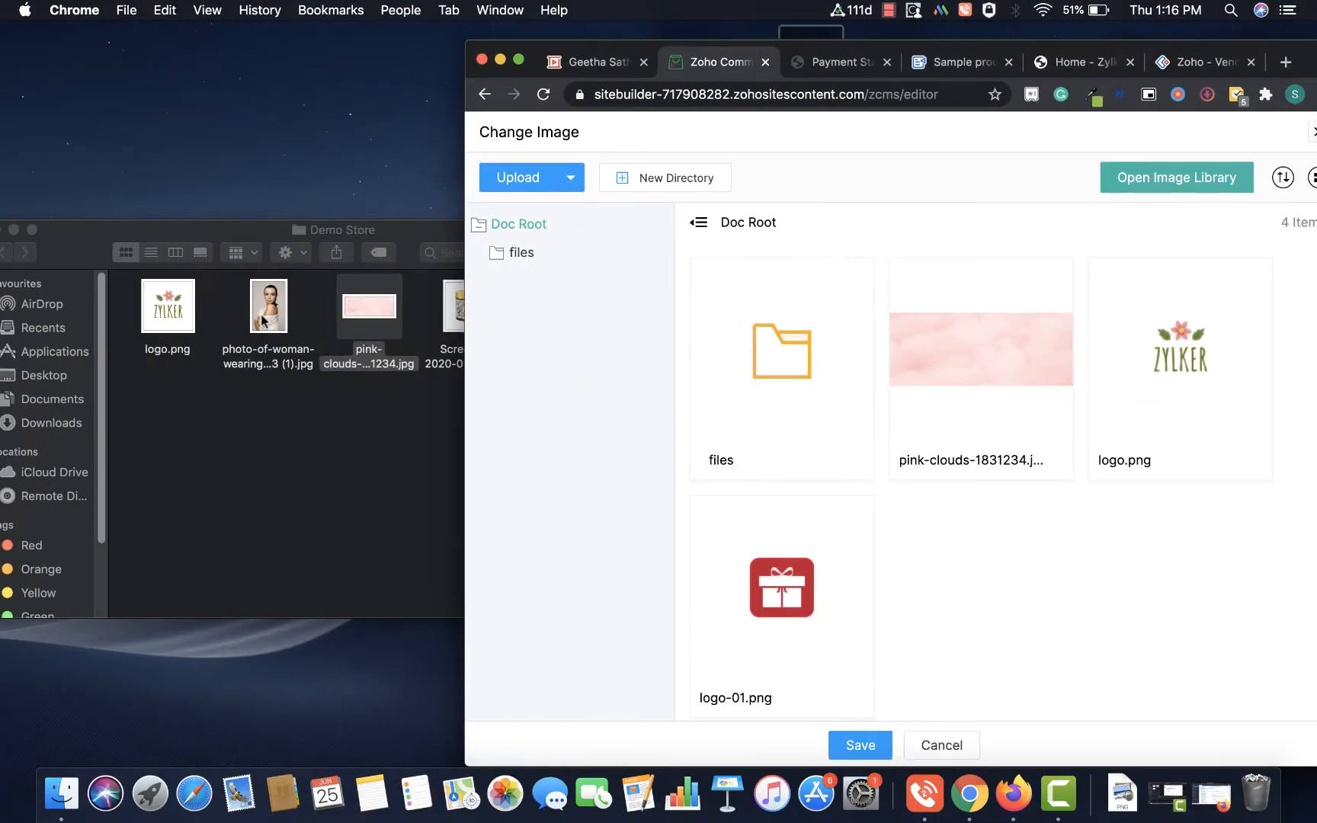
left_click_drag(267, 317, 1038, 582)
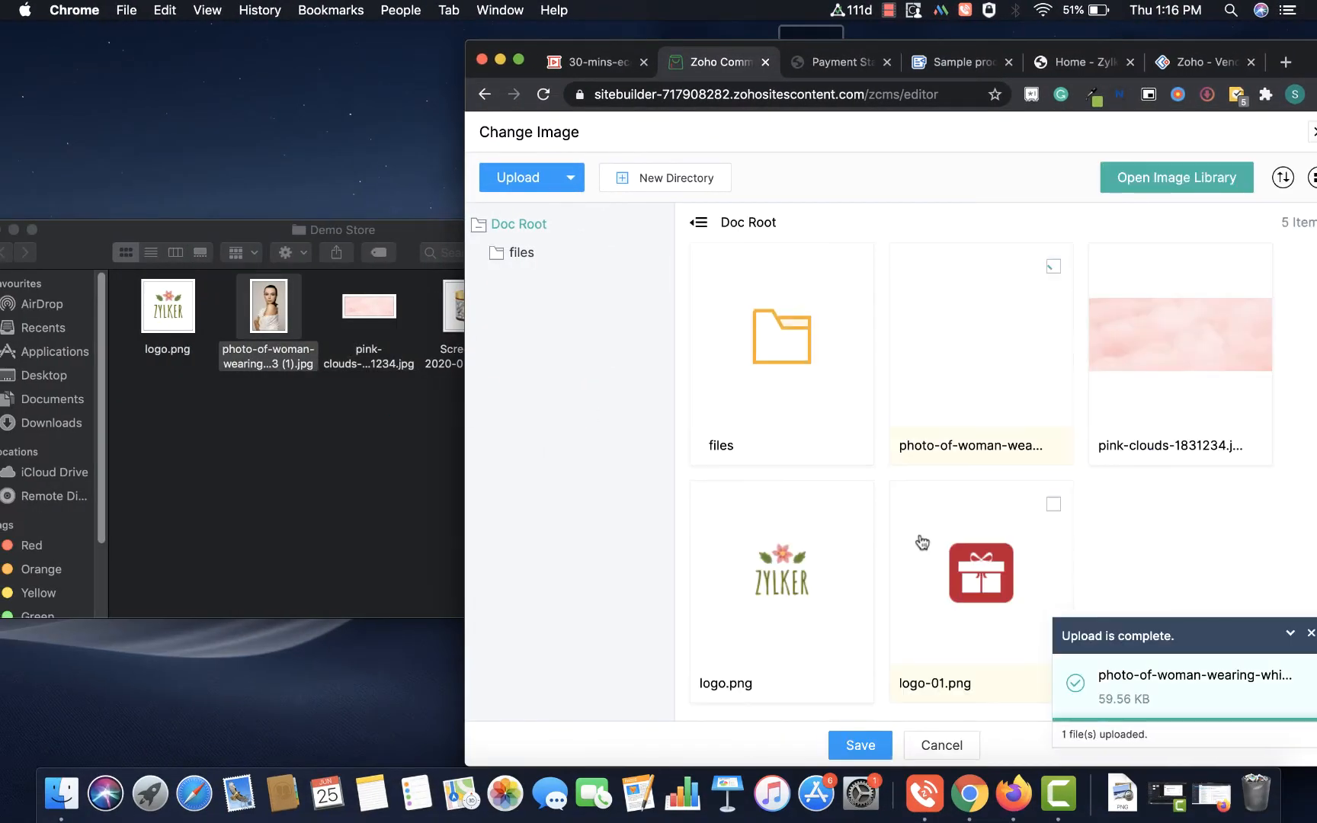
left_click(860, 746)
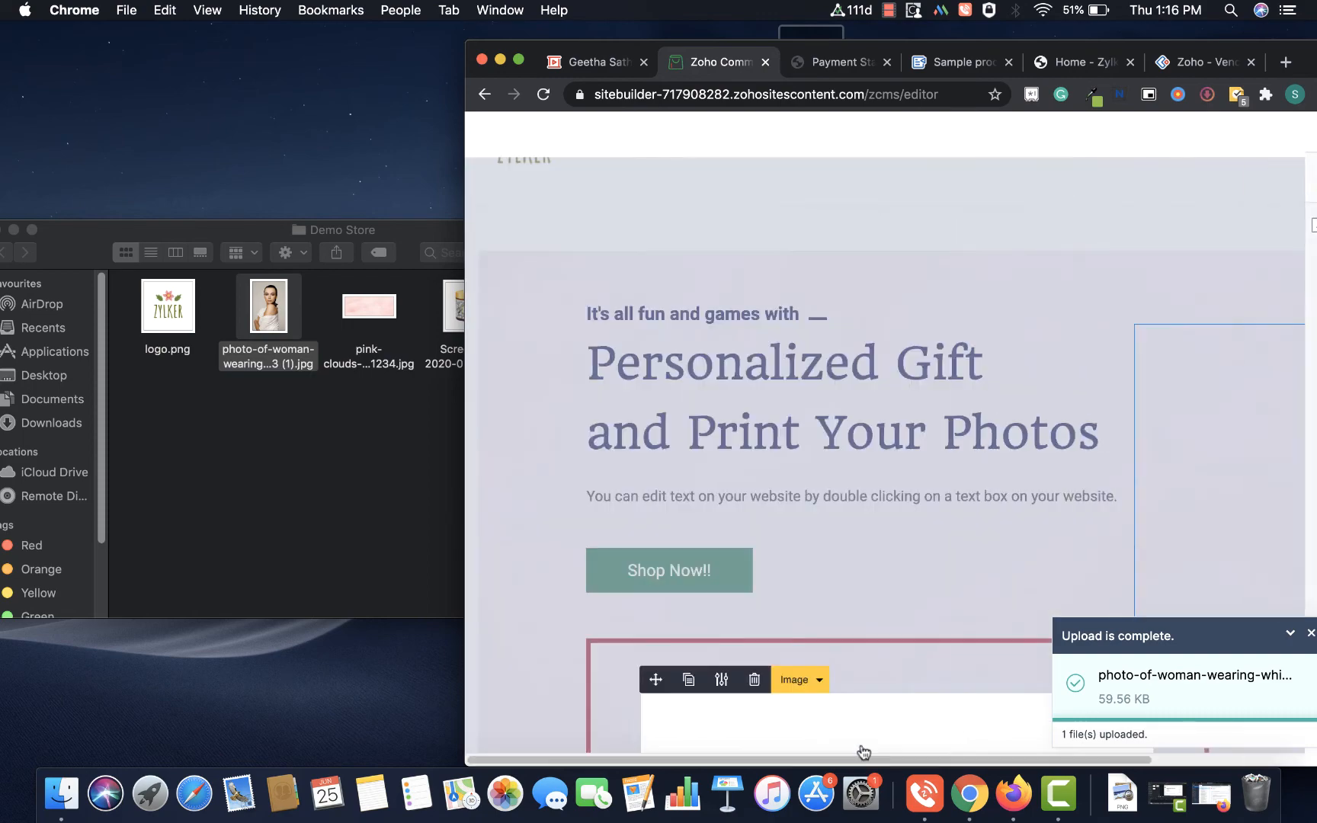
left_click(519, 60)
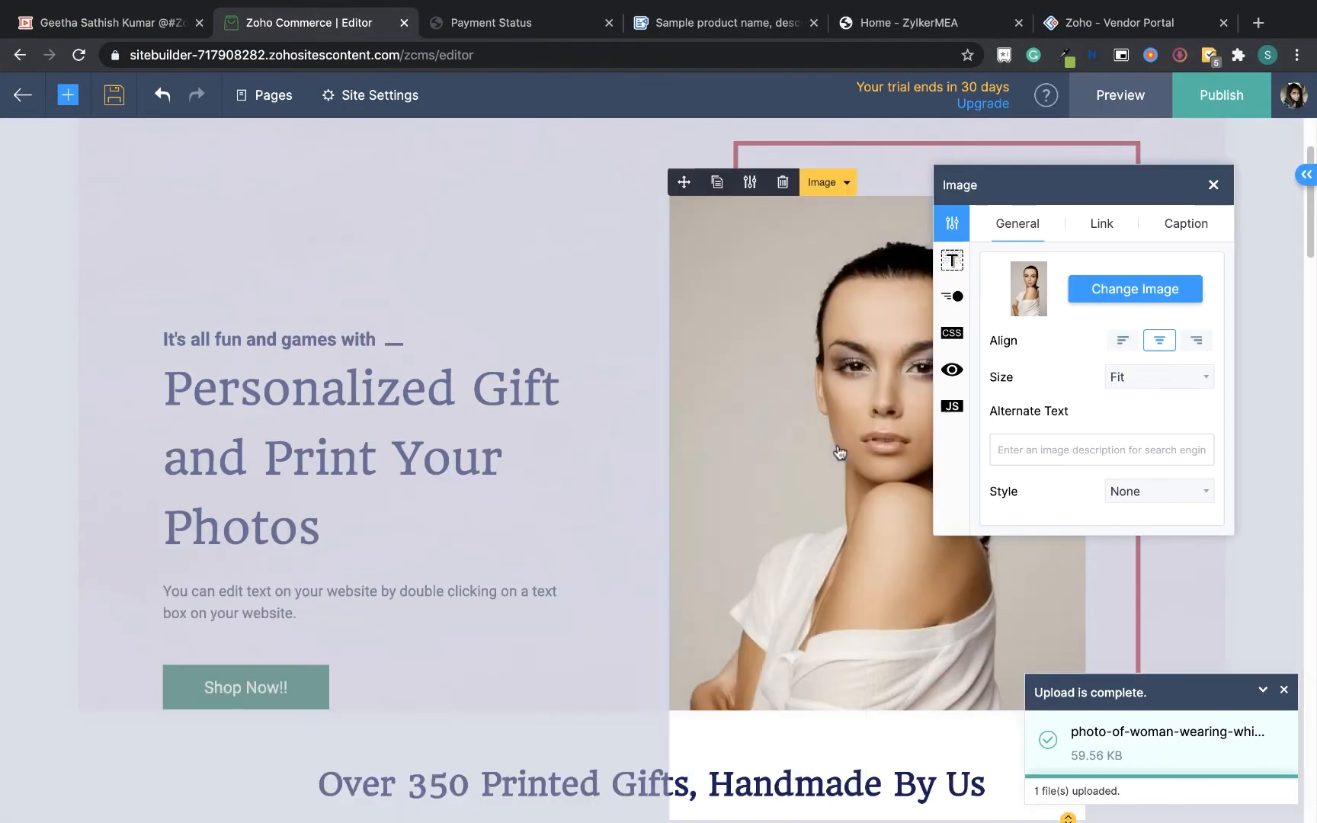
left_click(1285, 555)
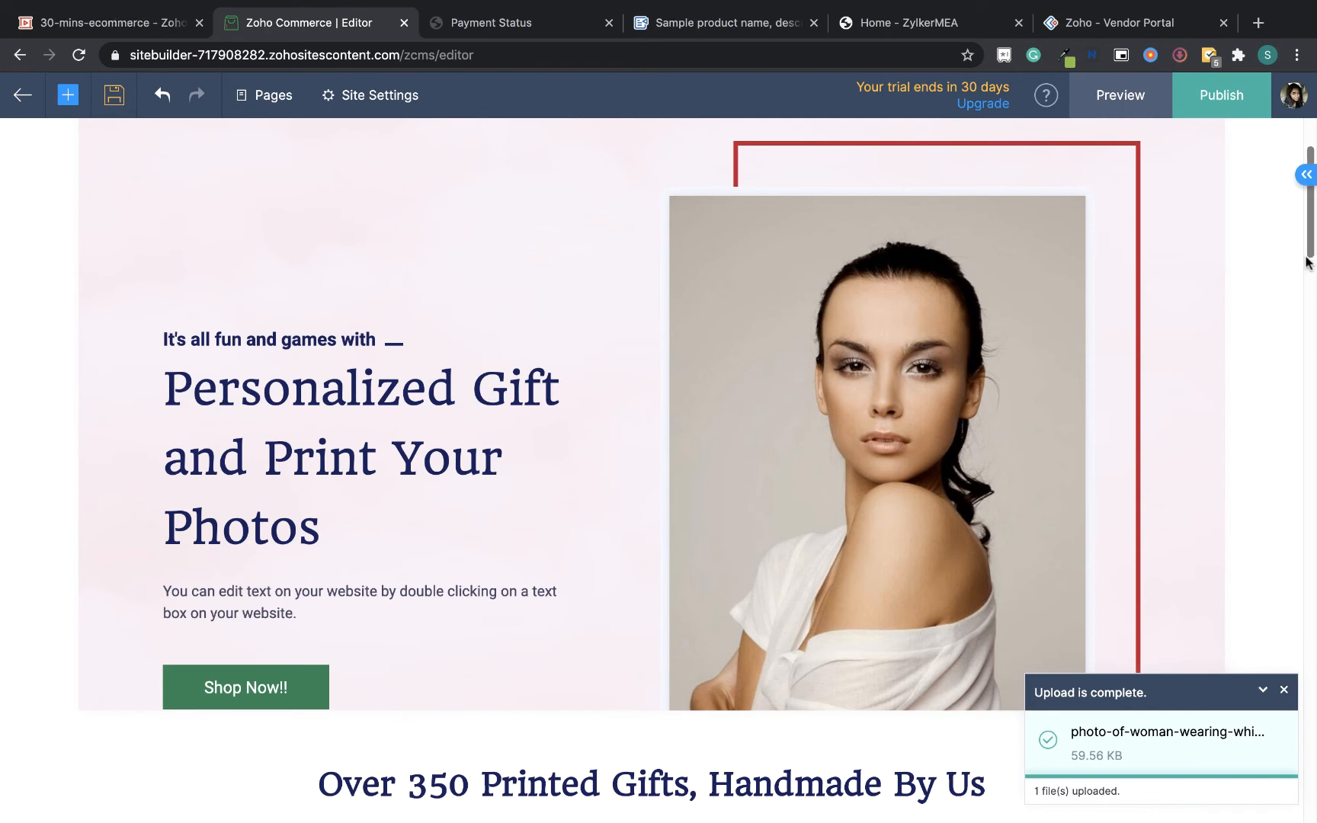
Rewrite the hero heading as "Get younger and healthy skin"
left_click_drag(1308, 258, 1309, 256)
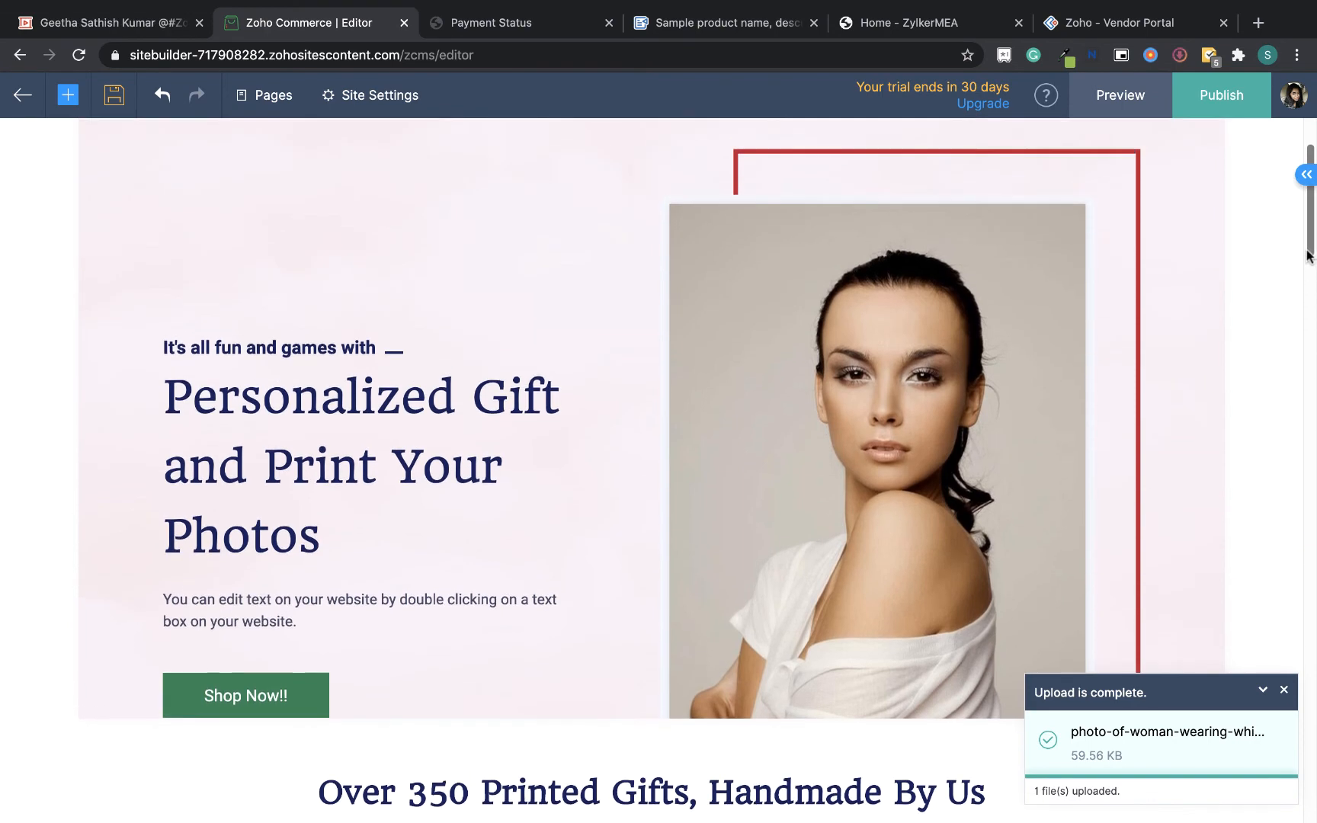
triple_click(345, 451)
left_click(344, 450)
left_click(338, 506)
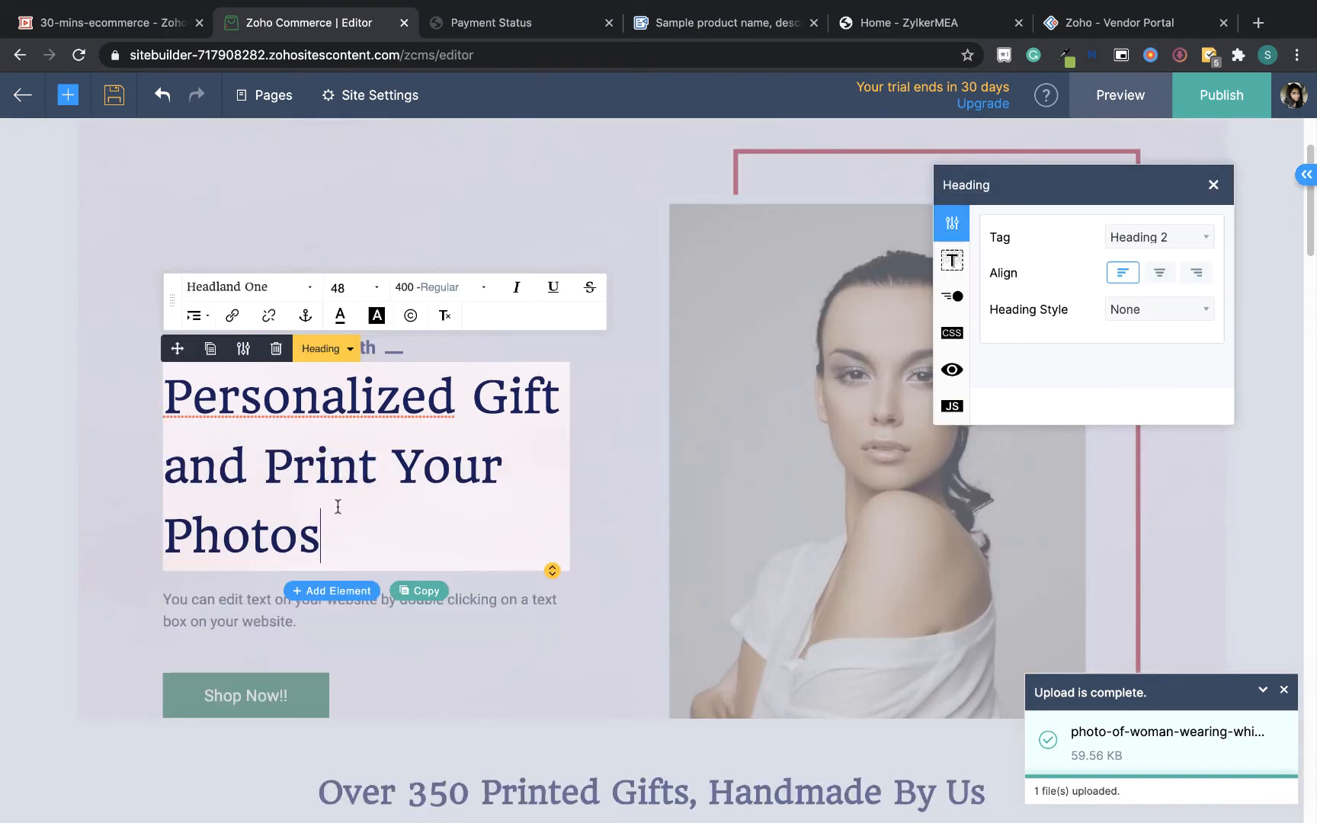
key("BackSpace")
key("BackSpace")
key("BackSpace")
key("BackSpace")
key("BackSpace")
key("BackSpace")
key("BackSpace")
key("BackSpace")
key("BackSpace")
key("BackSpace")
key("BackSpace")
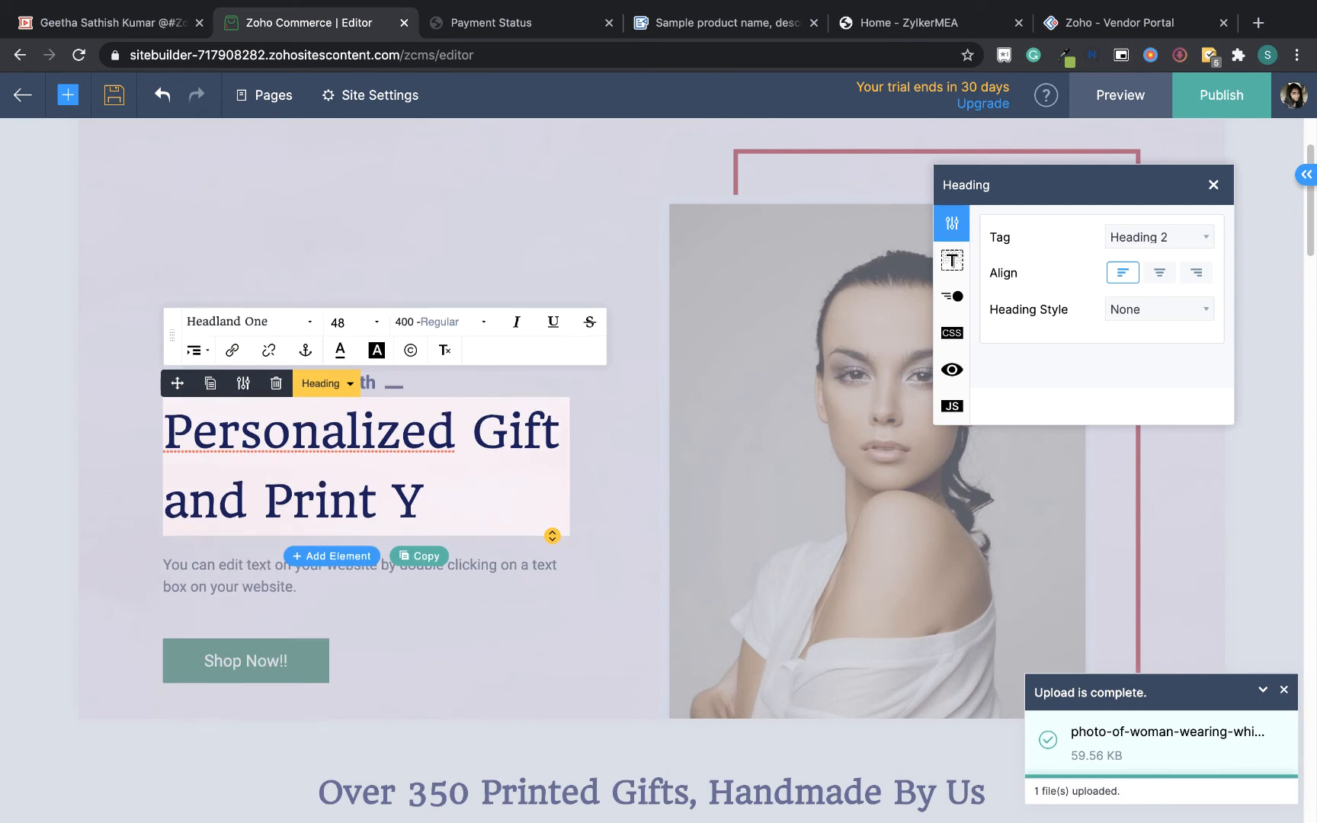
left_click_drag(389, 500, 159, 404)
key("BackSpace")
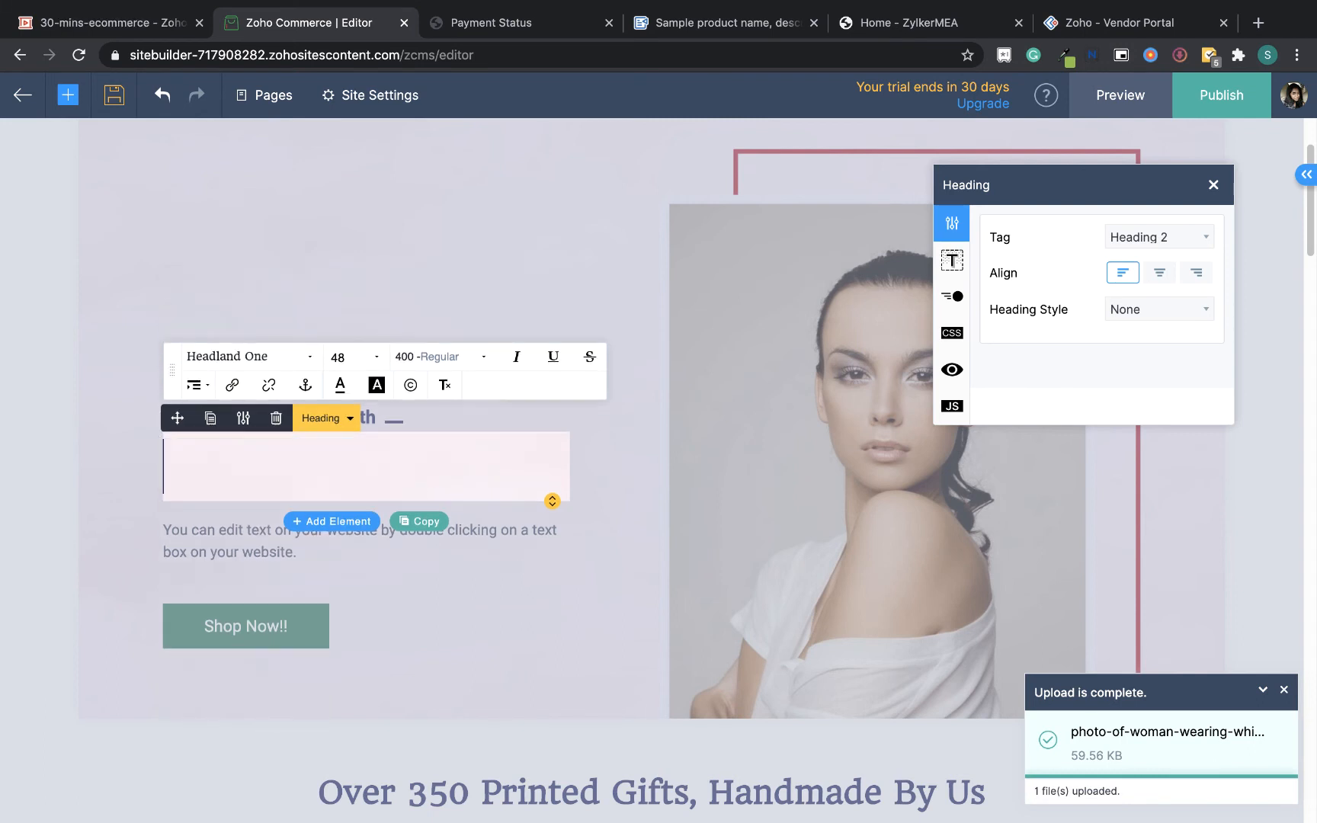
type("Get you")
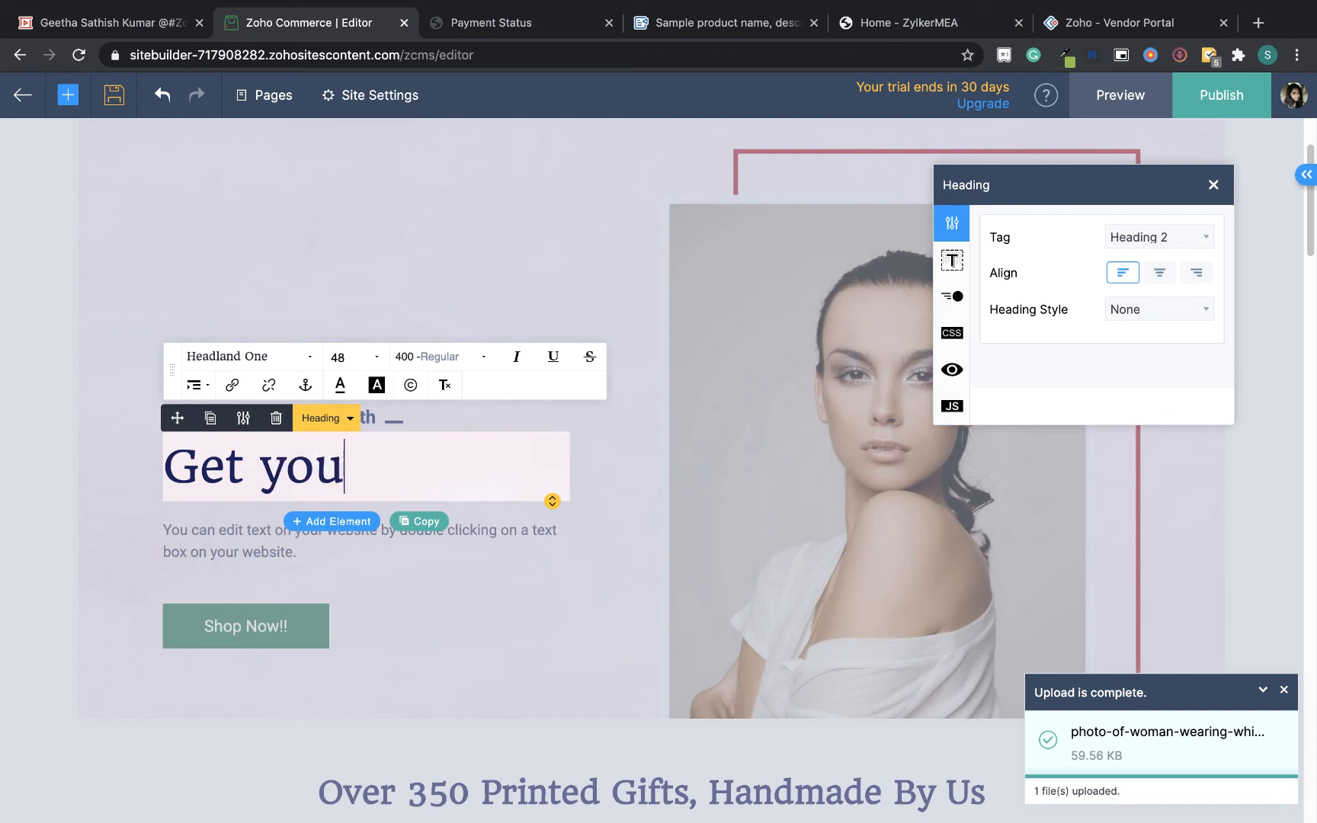
type("nger and he")
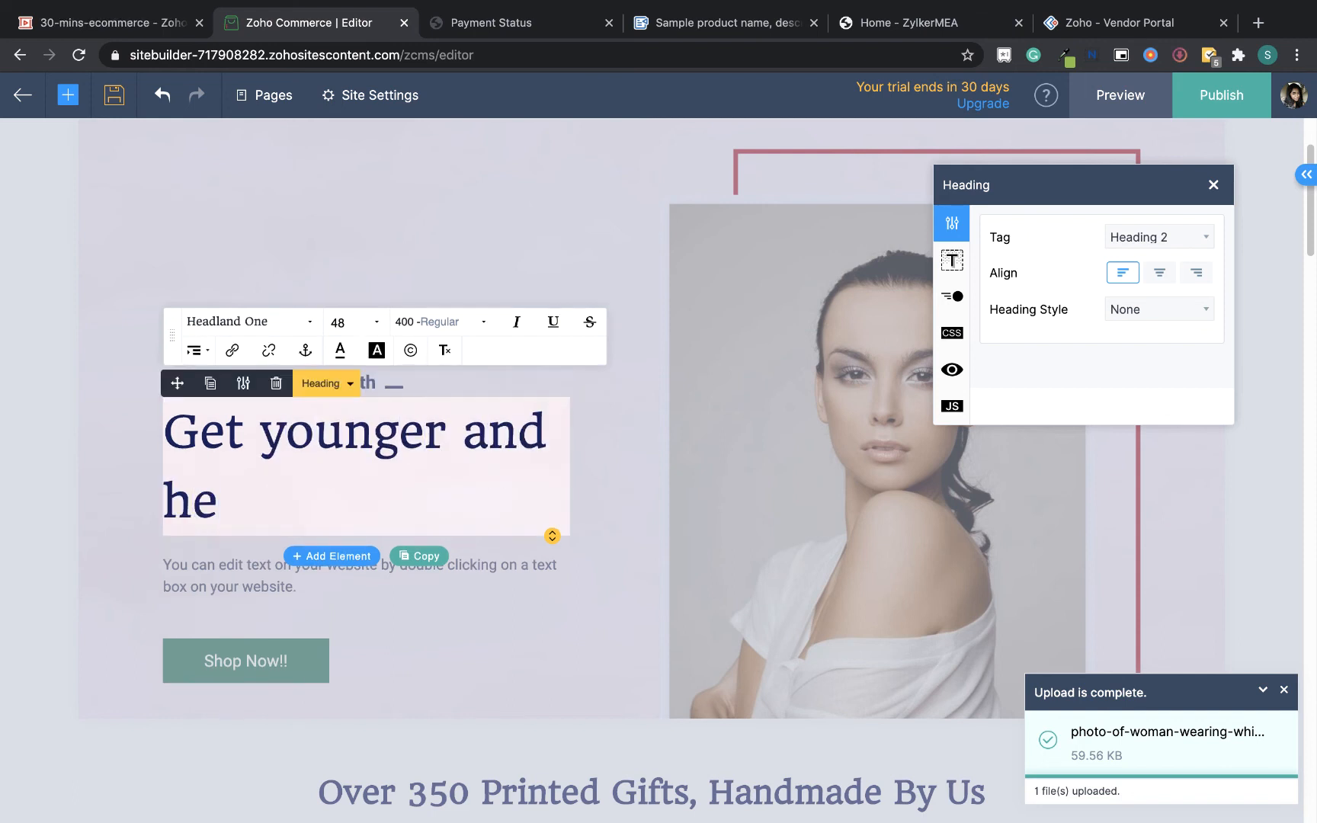
type("althy skin")
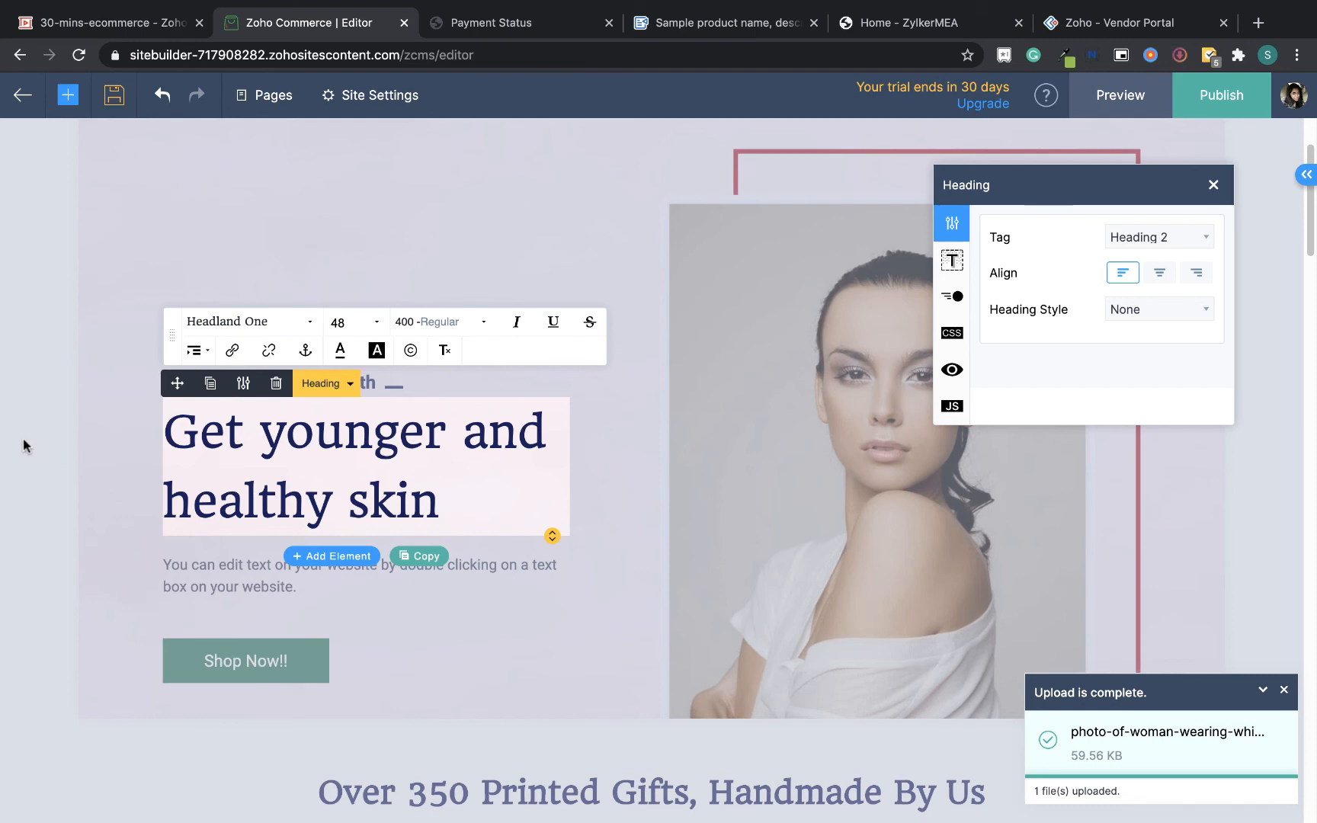
Change the hero's small subheading text to "With Zylker"
left_click(126, 463)
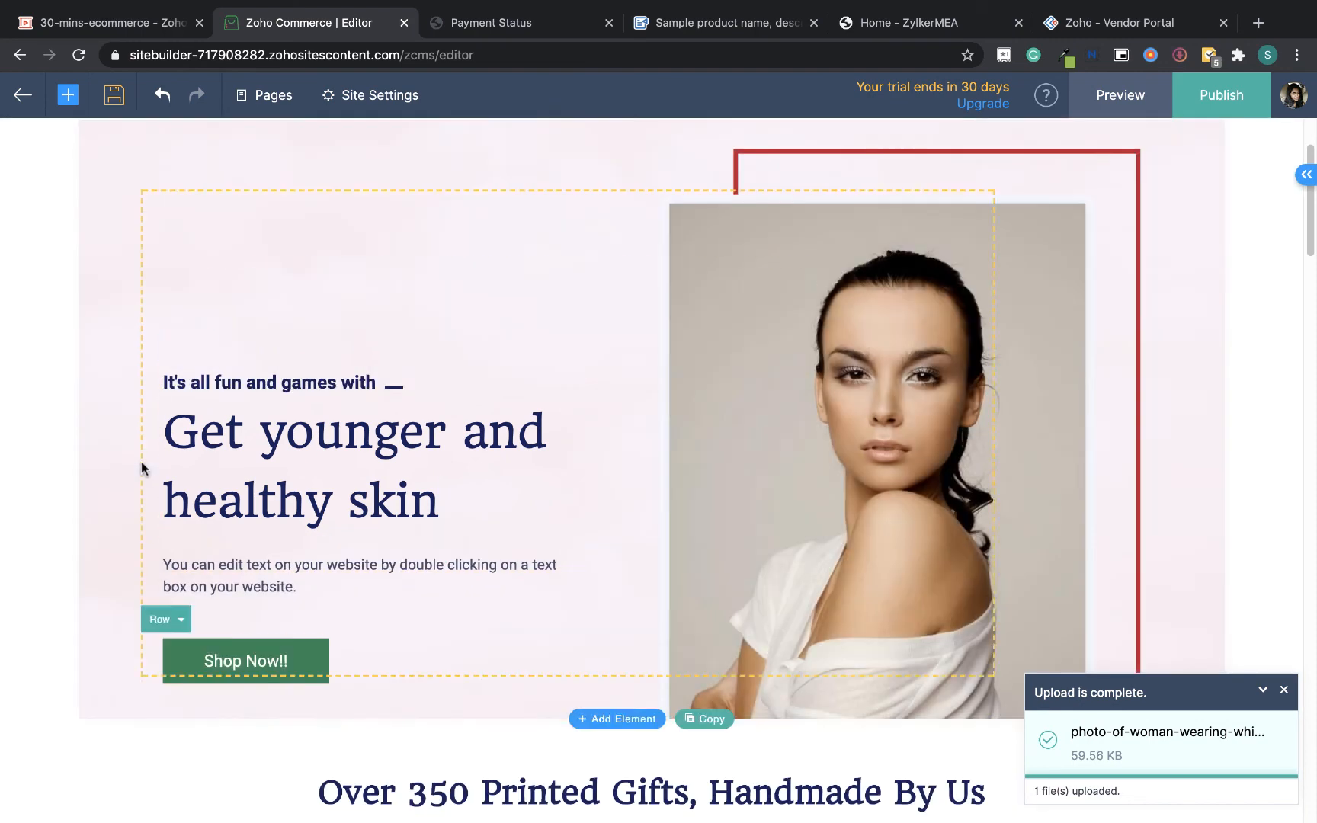
triple_click(259, 376)
type("With")
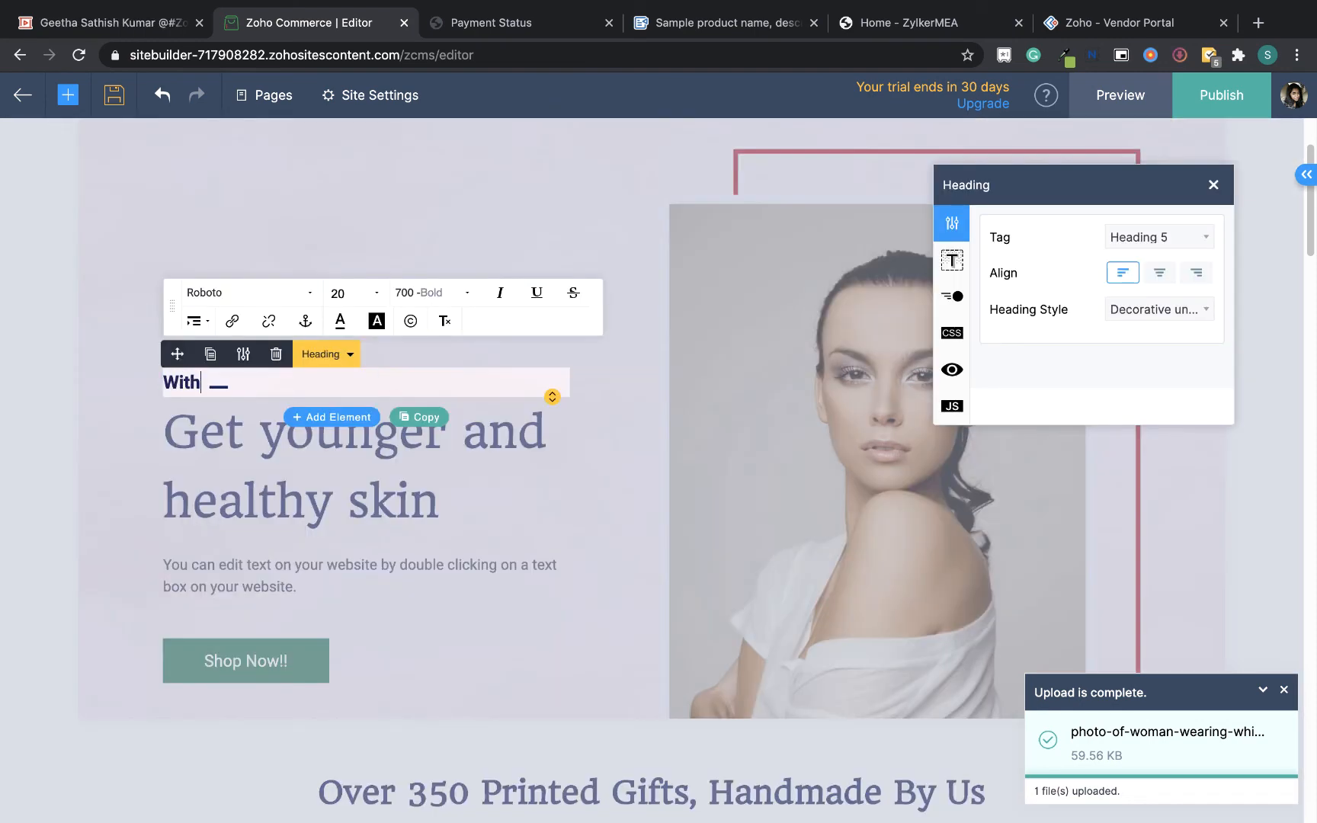
type(" Zyle")
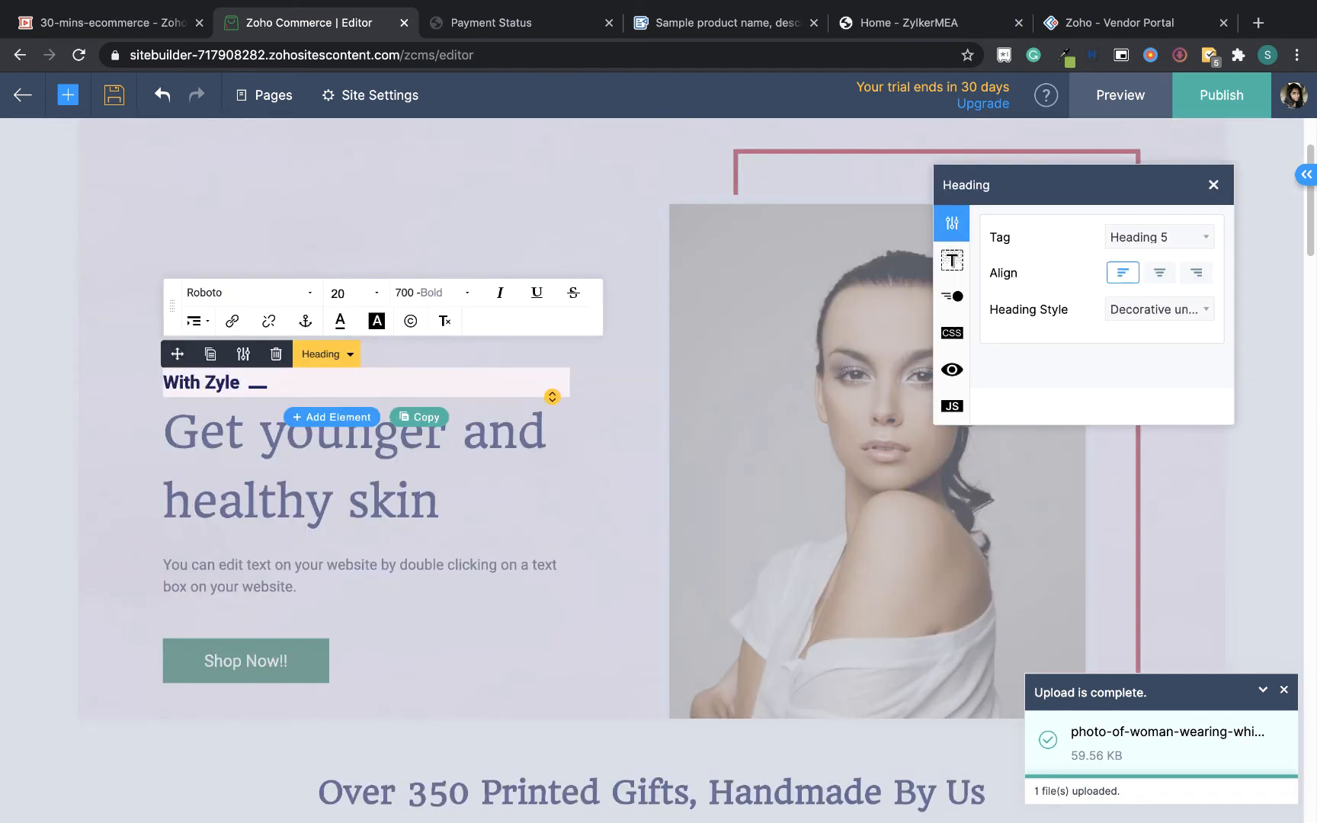
key("BackSpace")
type("ker")
left_click(106, 555)
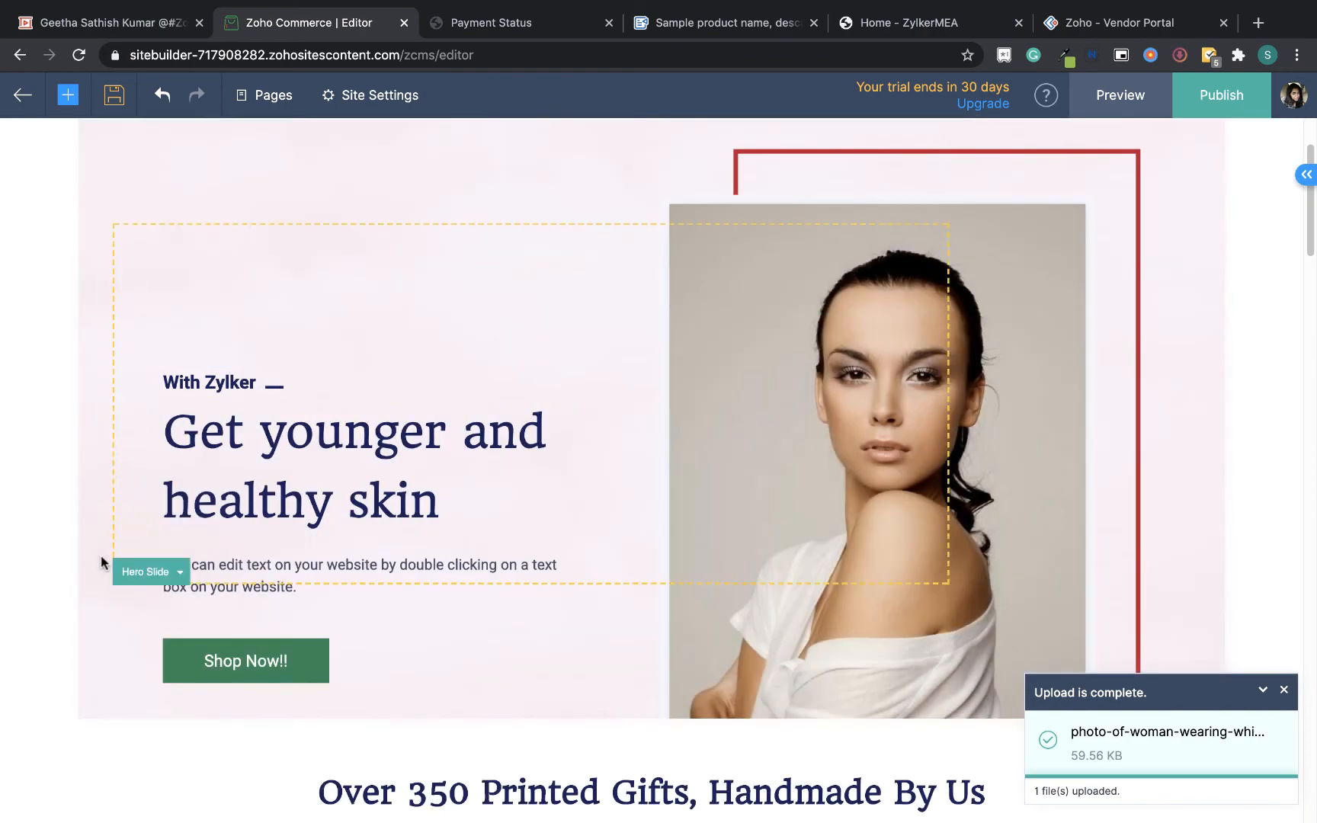
Publish the site on the free subdomain zylkermeateststore.zohocommerce.com
left_click_drag(1311, 204, 1314, 365)
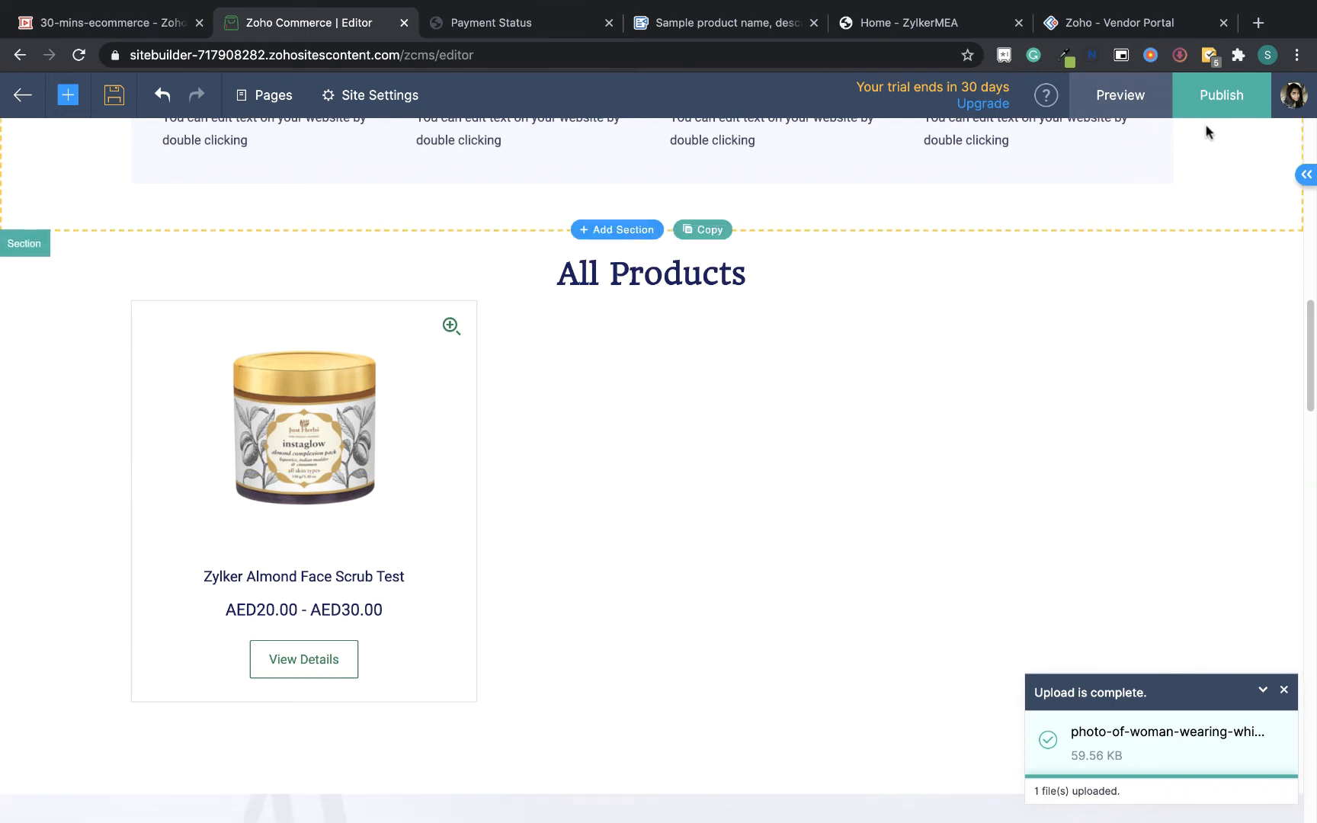
left_click(1235, 91)
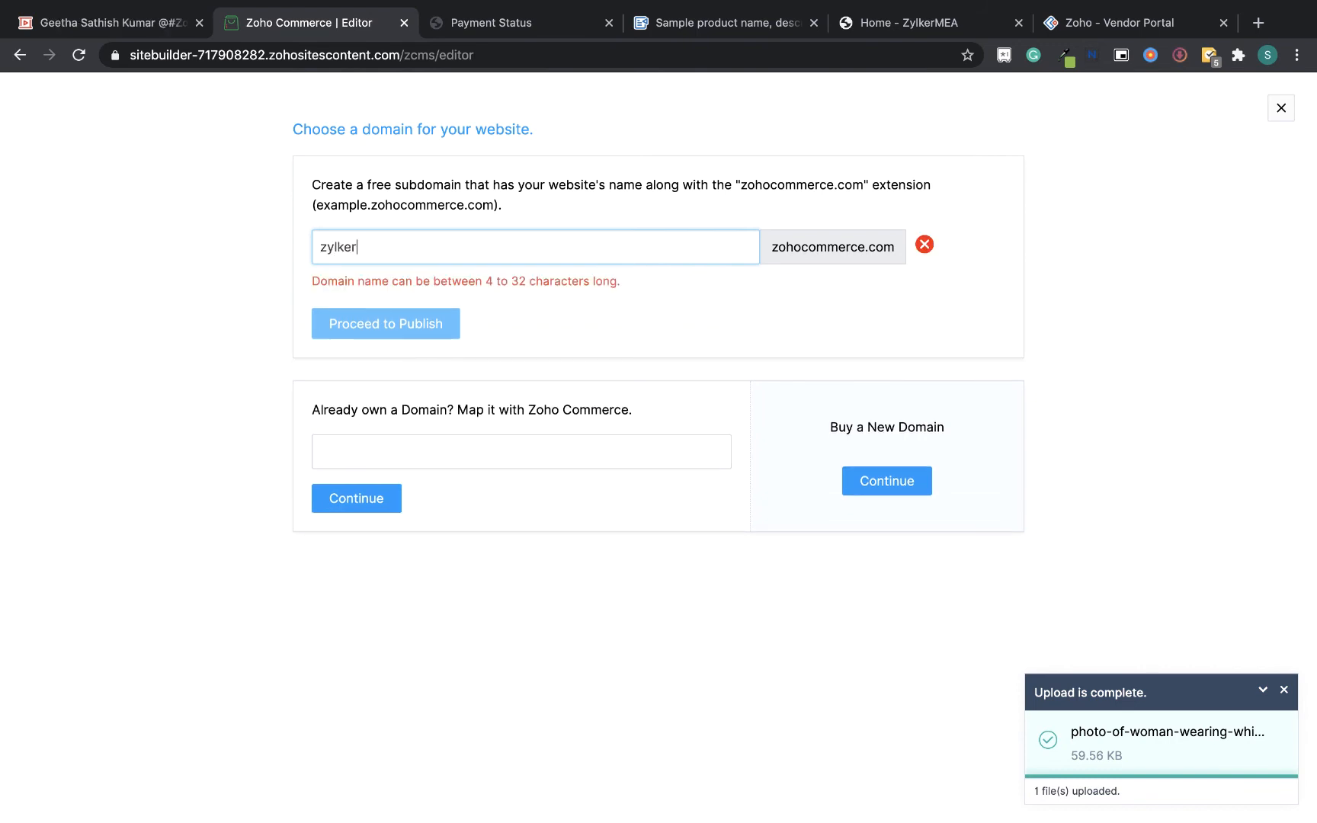
type("meates")
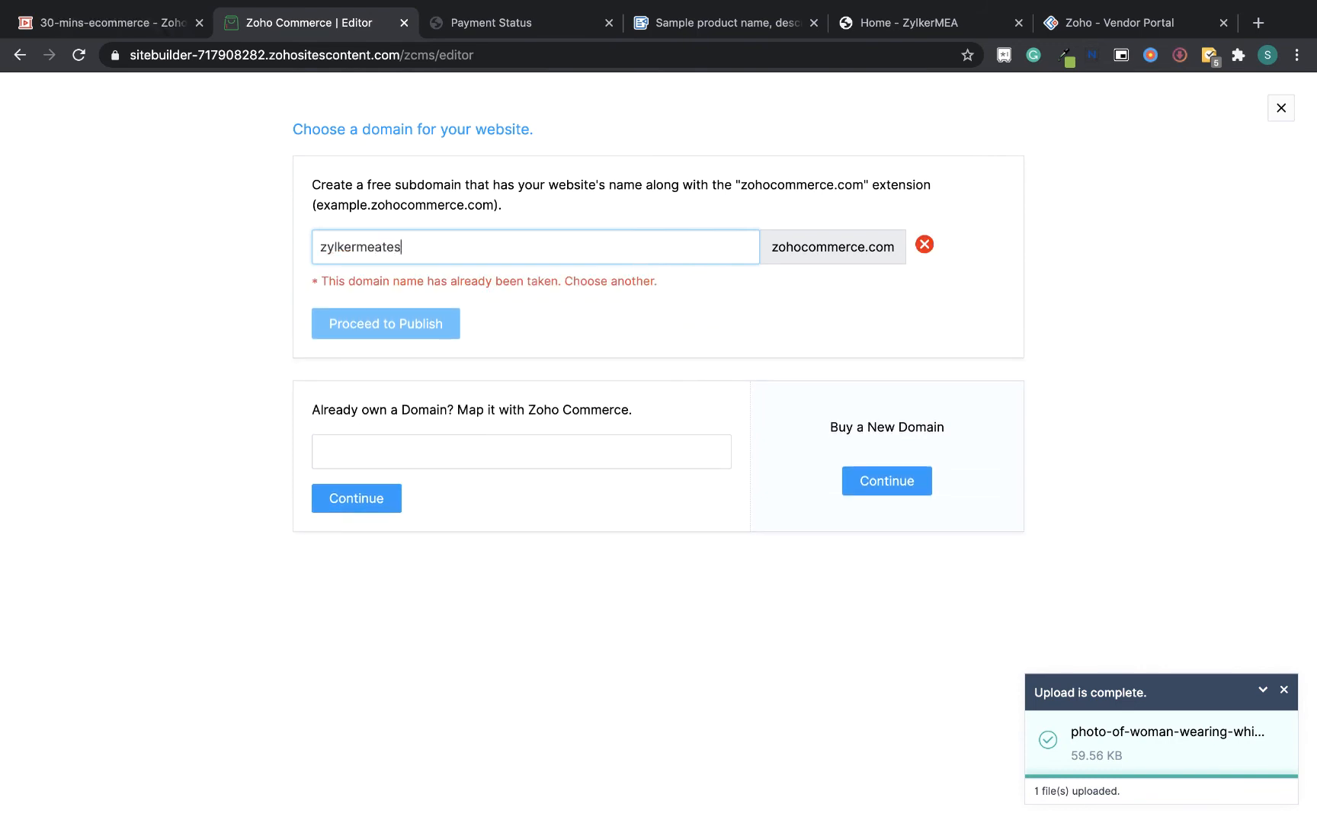
type("tstore")
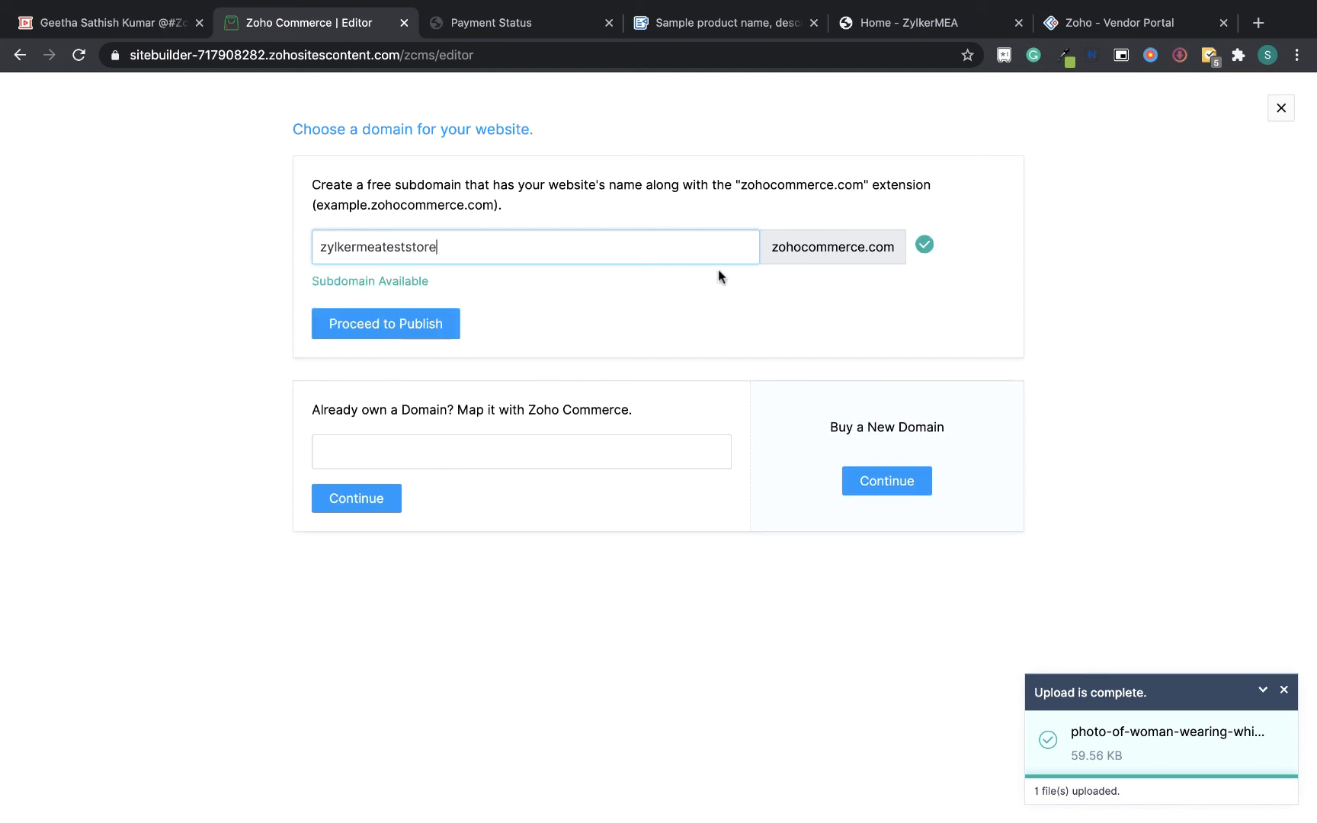
left_click(446, 325)
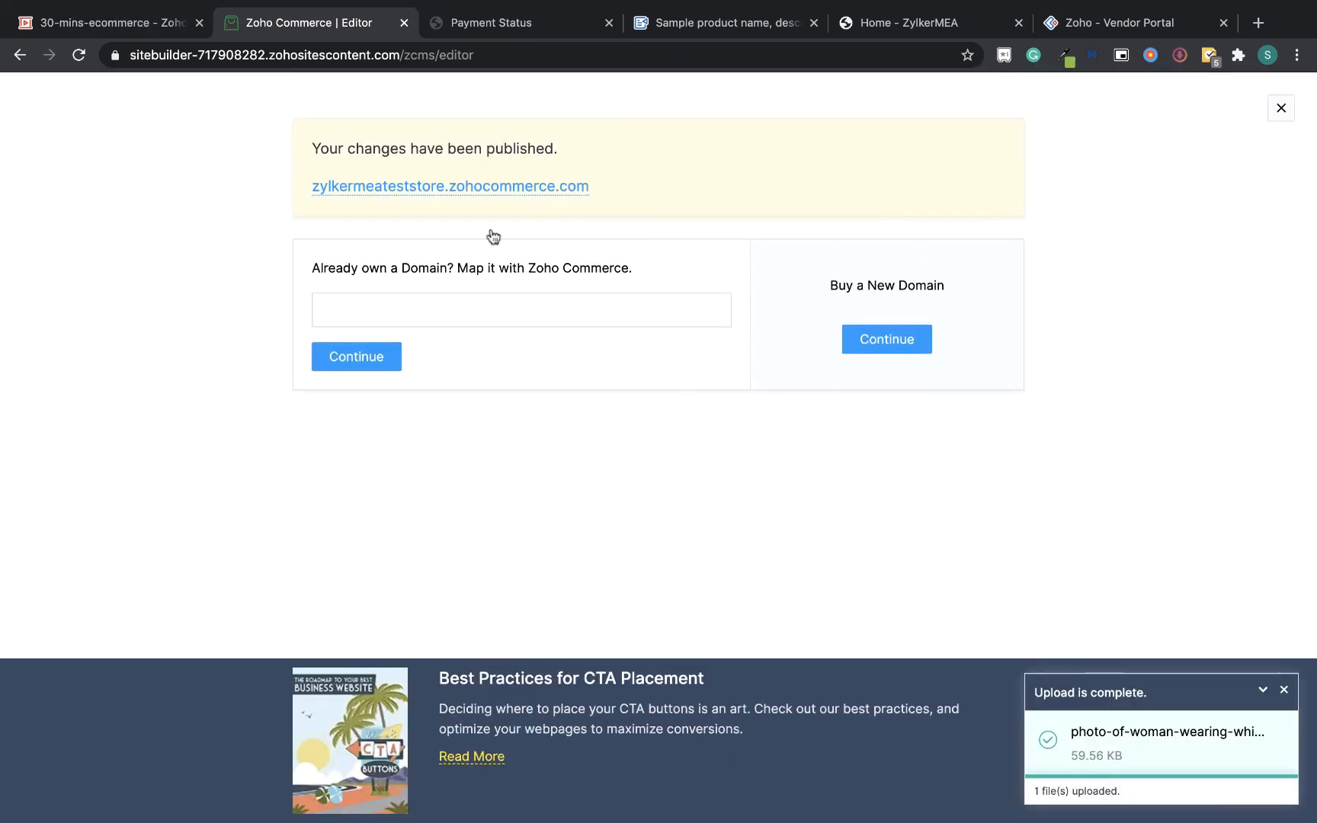
On the live store, add Zylker Almond Face Scrub Test in the Small - 200gms size to the cart and view the cart
left_click(539, 185)
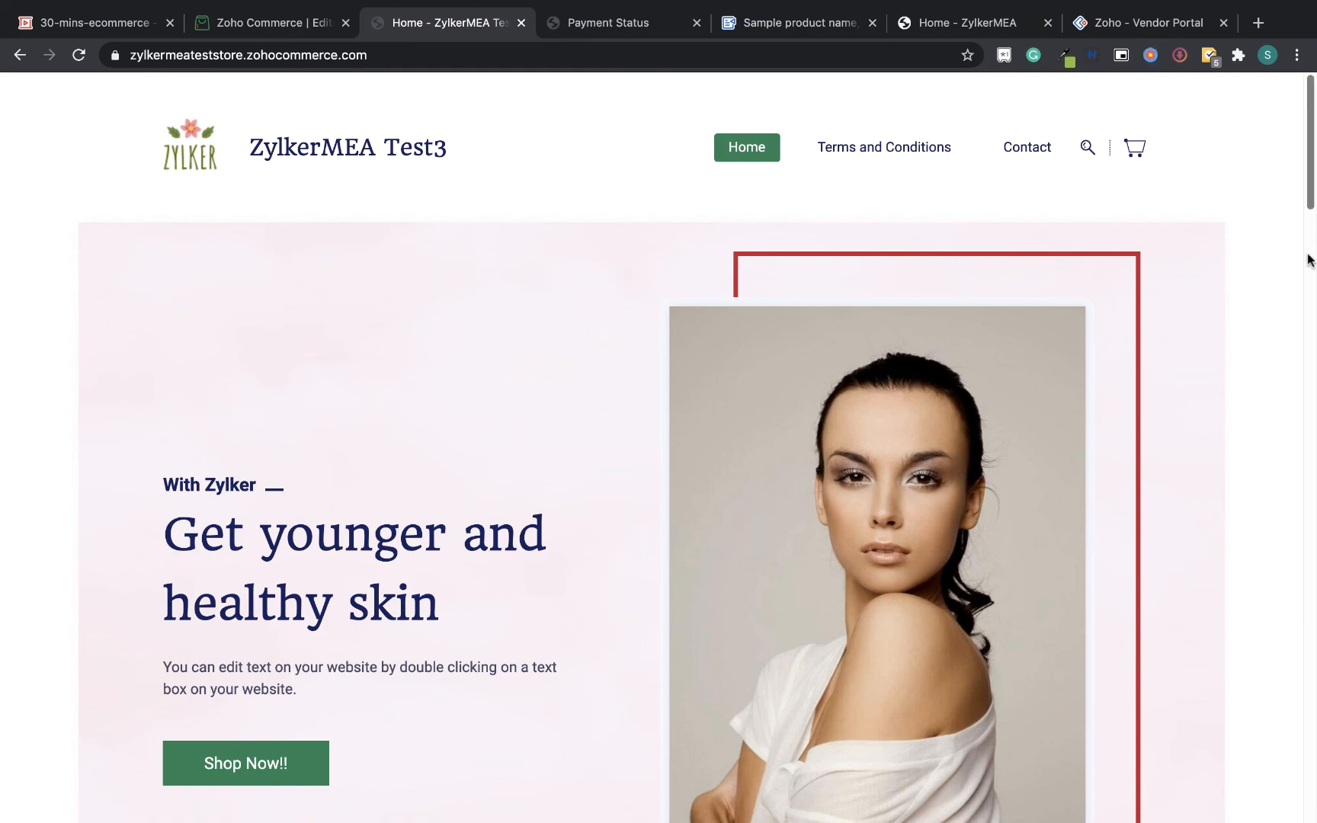
left_click_drag(1311, 155, 1293, 359)
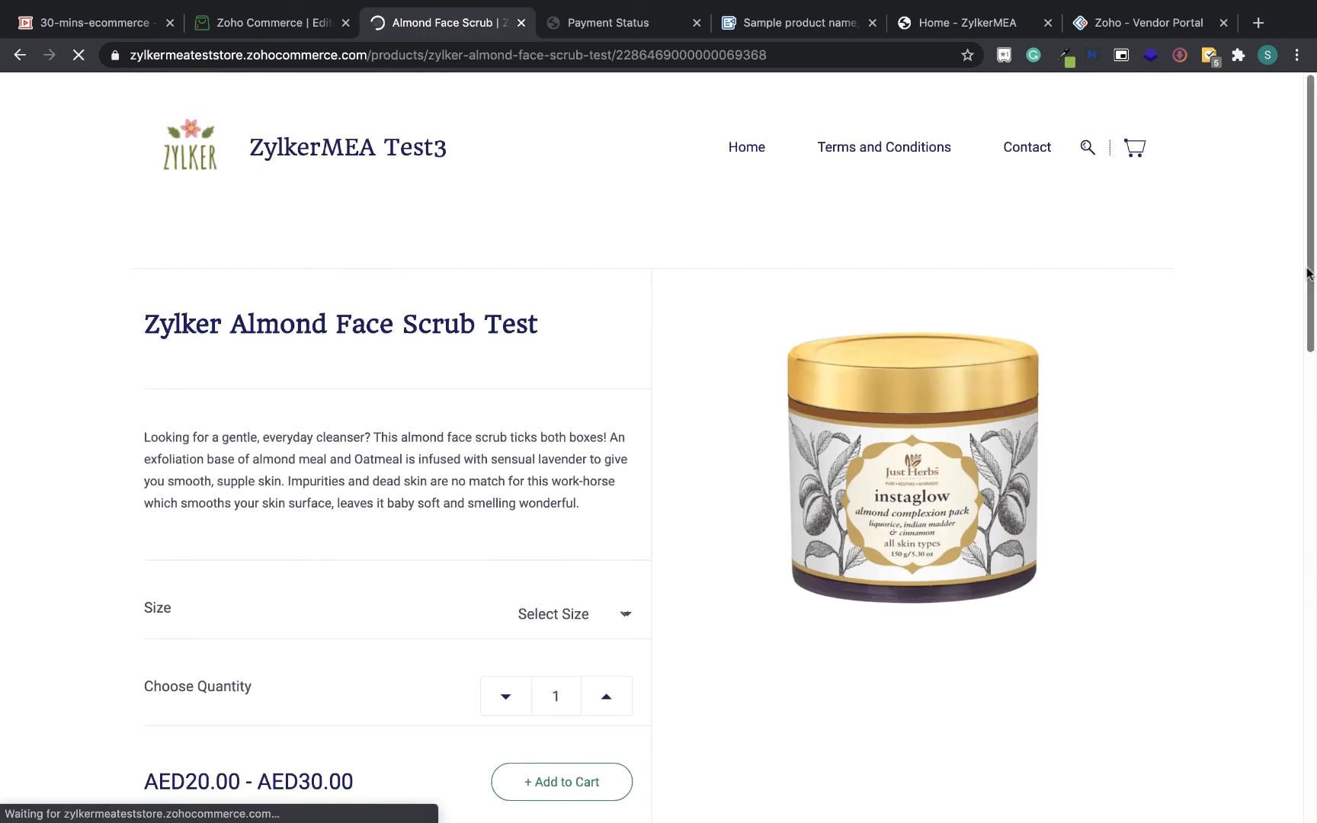
scroll(665, 442, "down", 2)
left_click(583, 498)
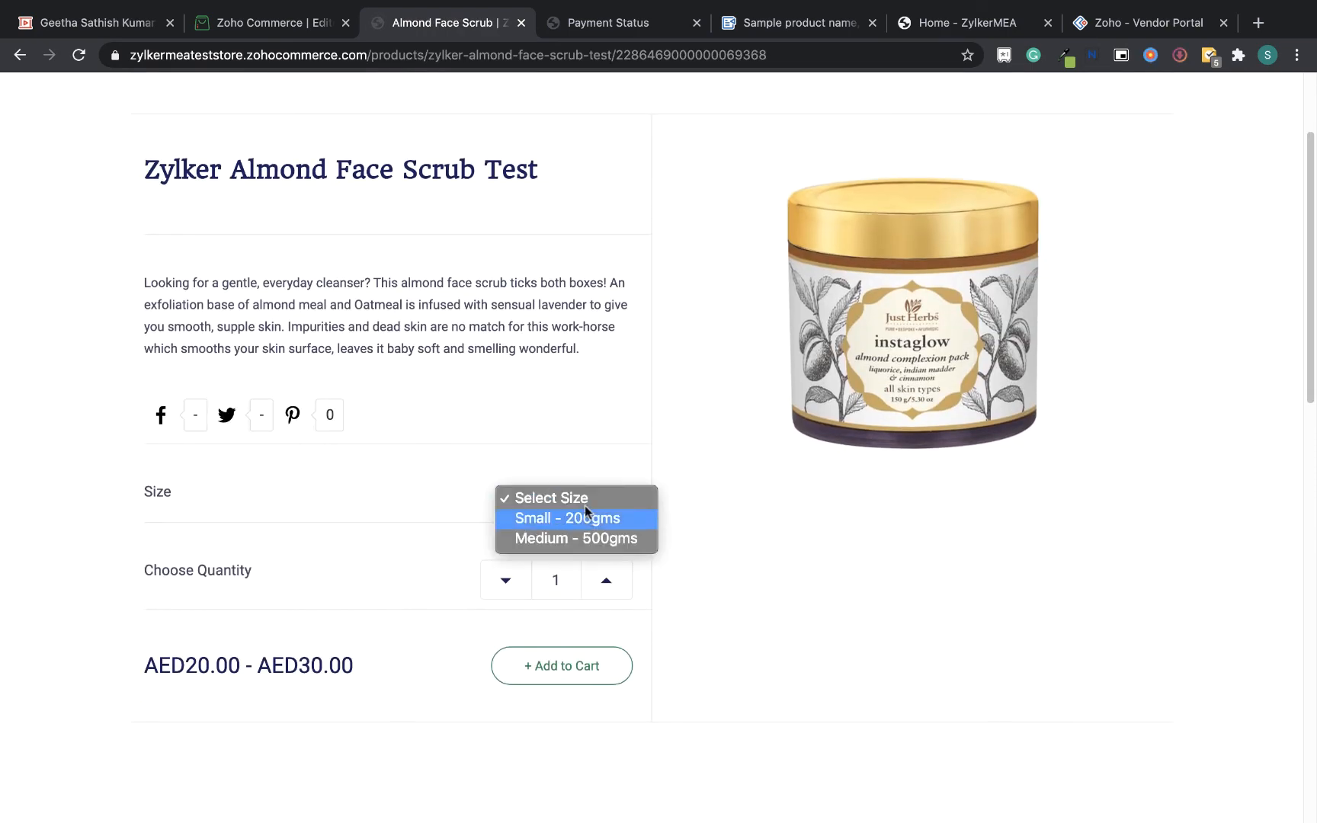
left_click(588, 520)
left_click(562, 663)
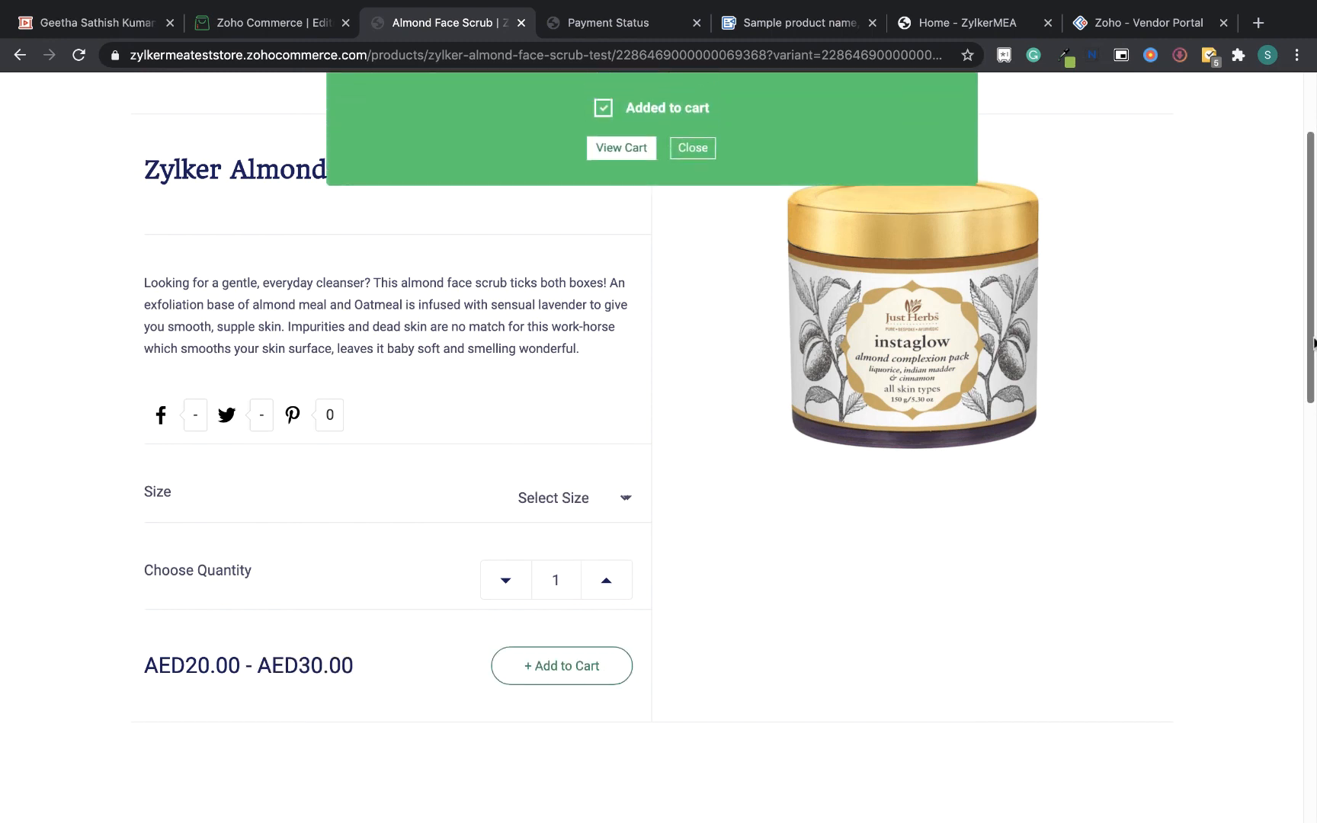
left_click(639, 152)
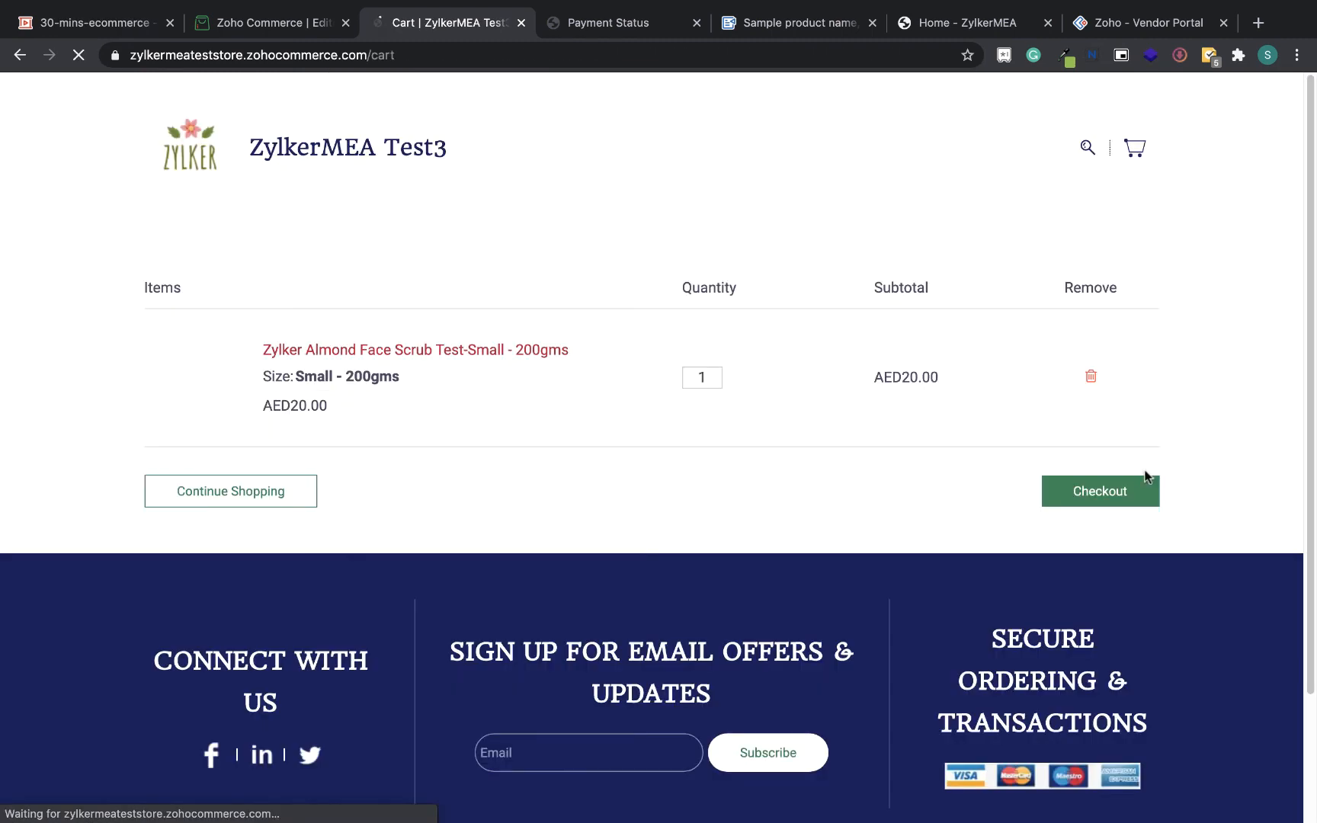
Proceed to checkout and fill in the shipping first name, last name, e-mail and address from saved browser entries
left_click(1105, 497)
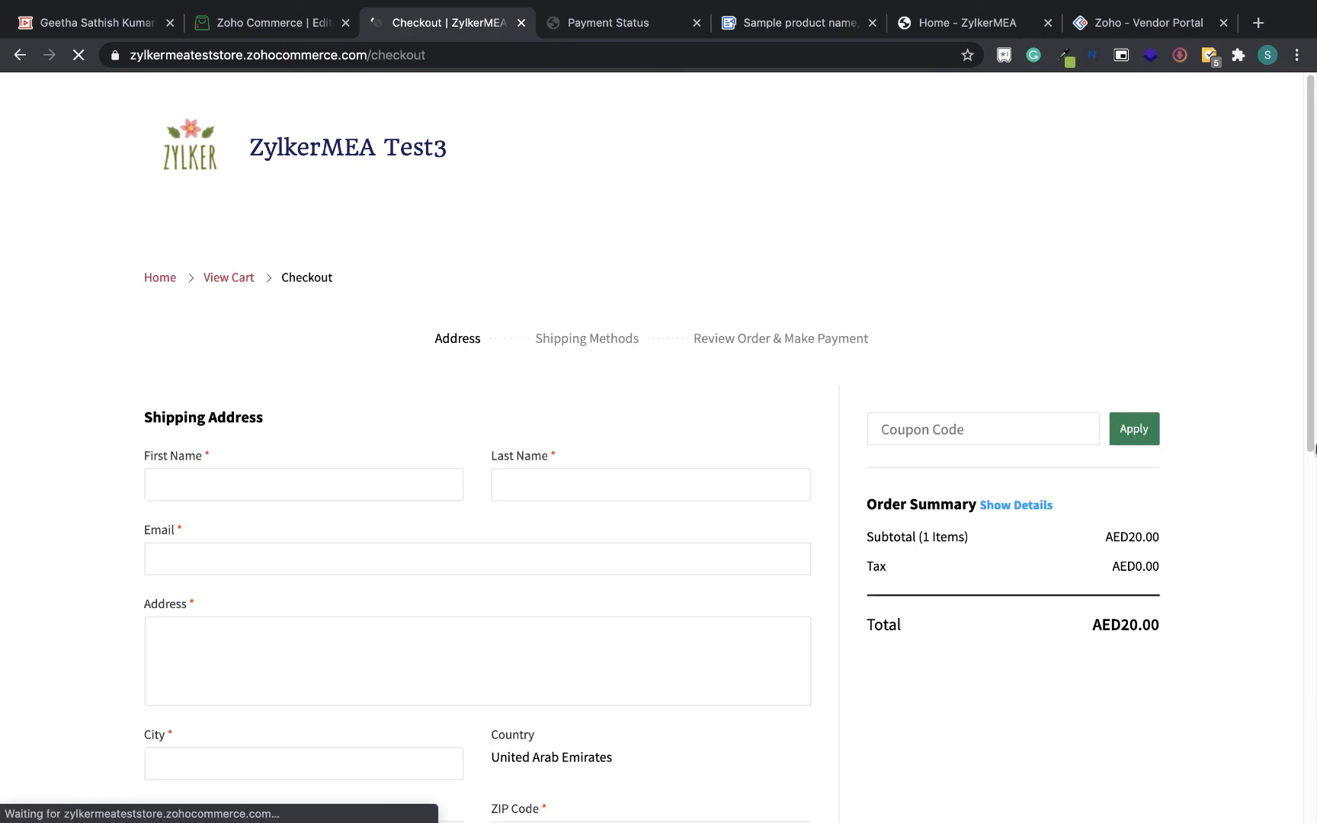
left_click(435, 480)
left_click(369, 528)
left_click(591, 492)
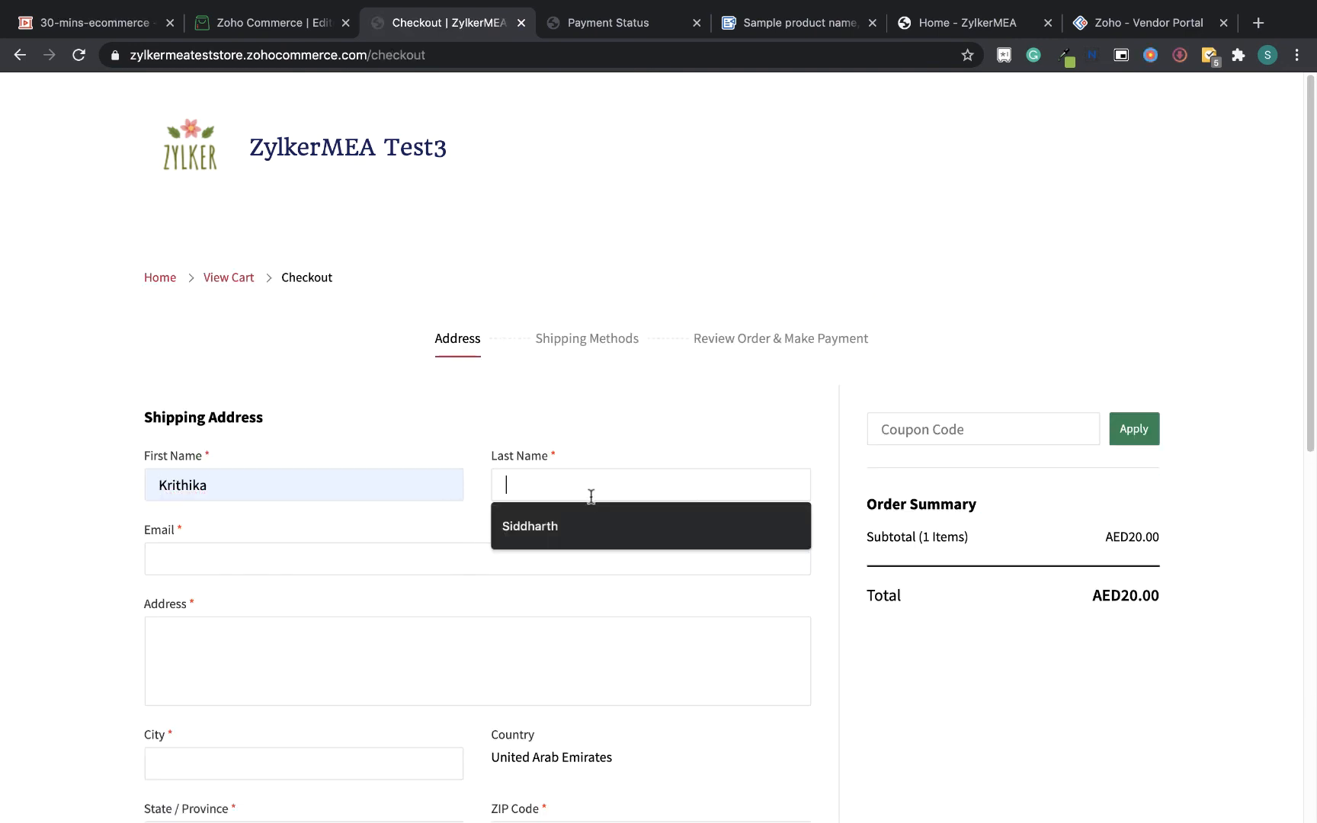
left_click(597, 523)
left_click(571, 549)
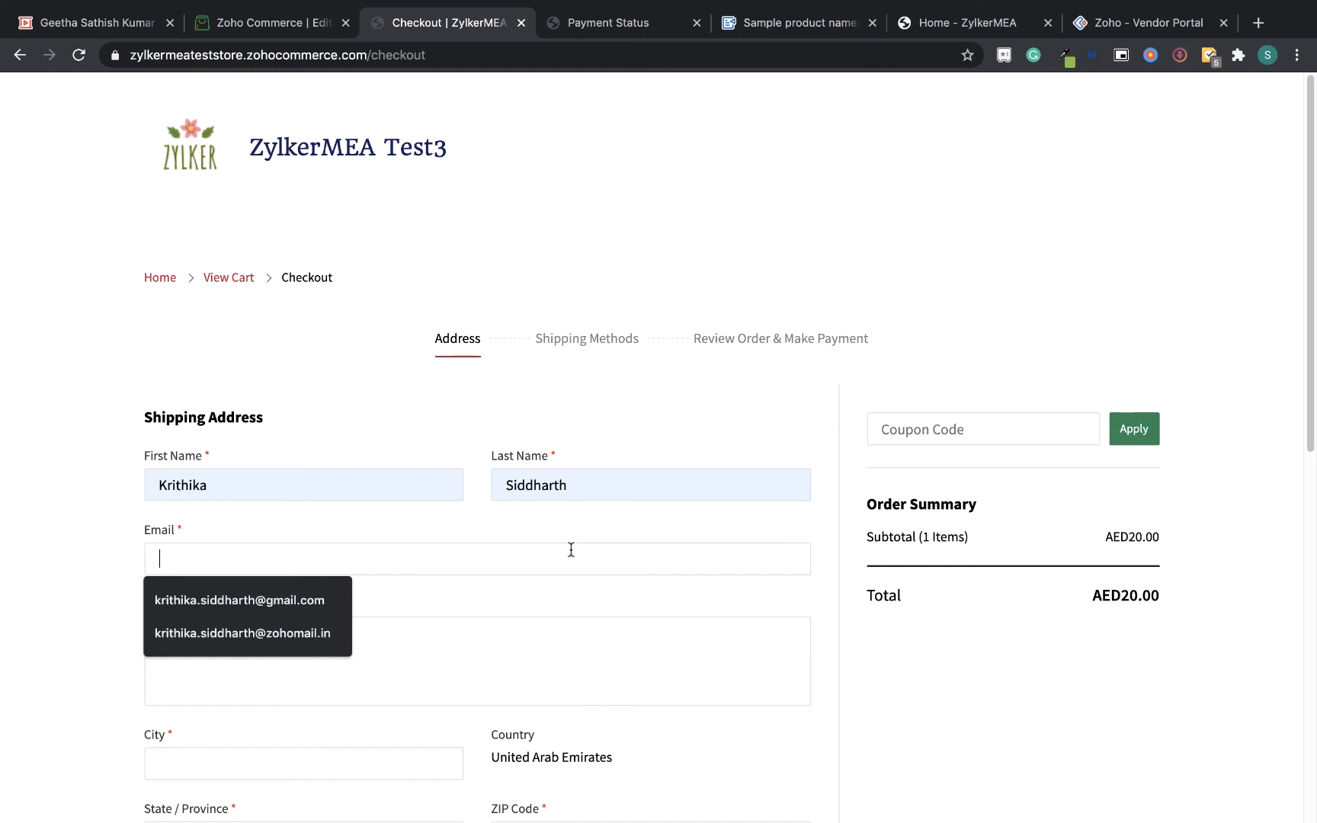
left_click(333, 634)
left_click(360, 654)
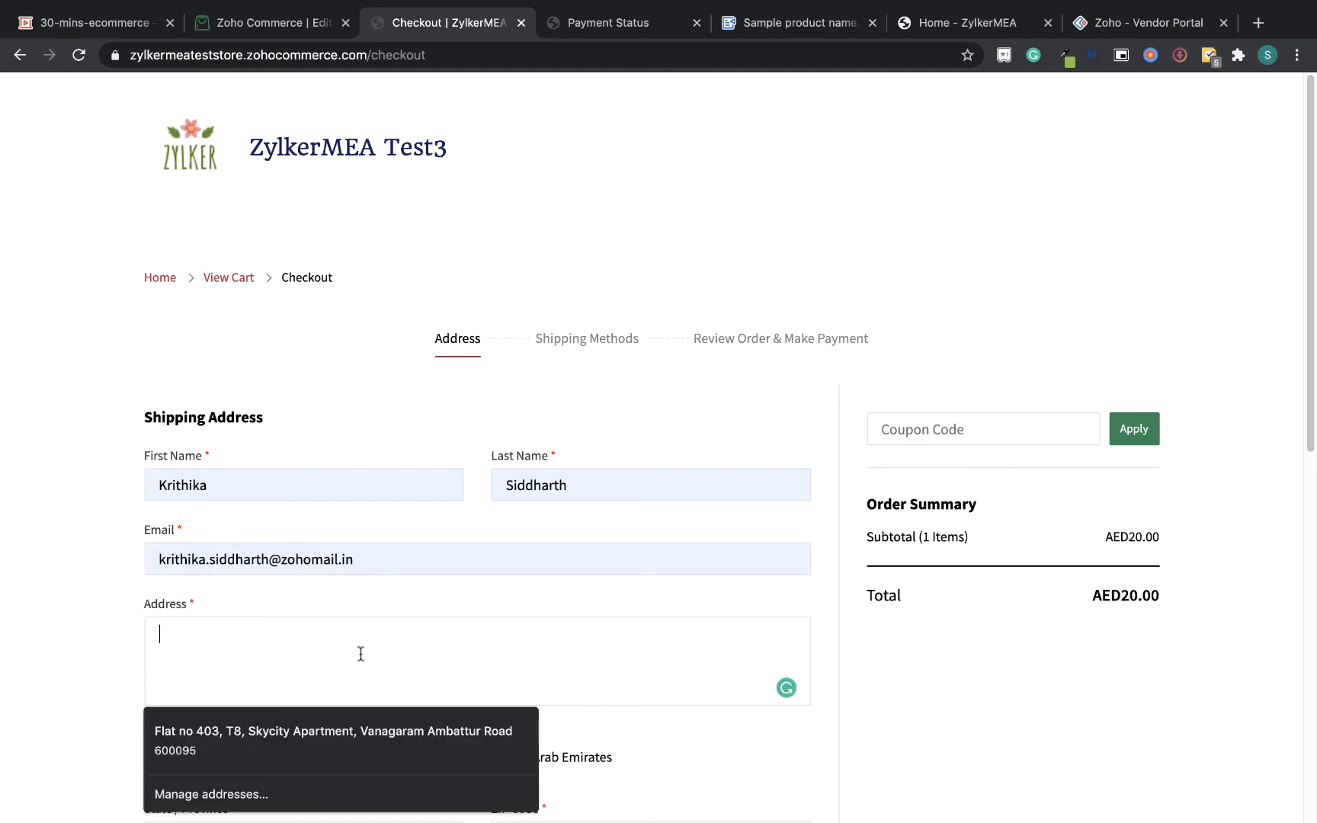
left_click(333, 735)
Select Dubai as the state and enter the customer's telephone number
scroll(1314, 598, "down", 5)
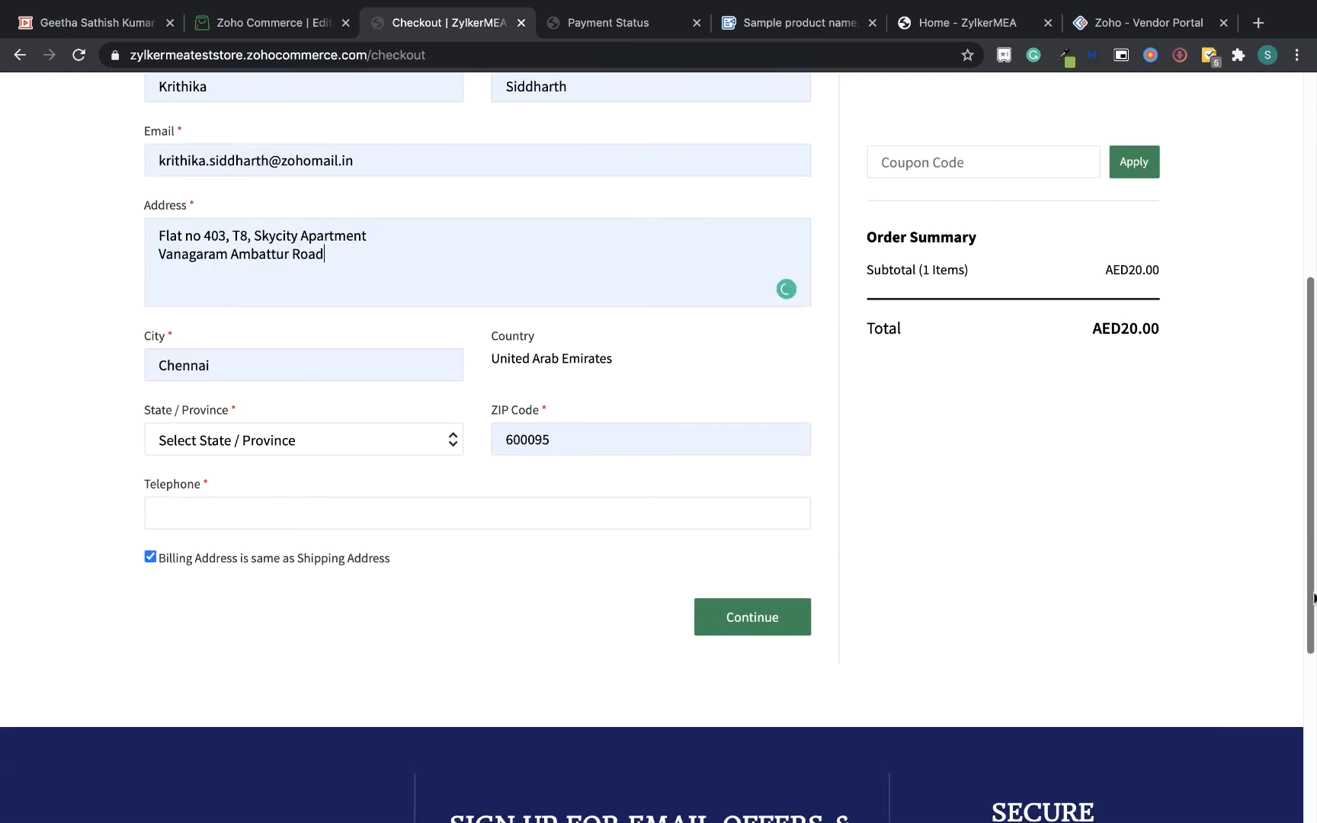
scroll(1313, 598, "up", 2)
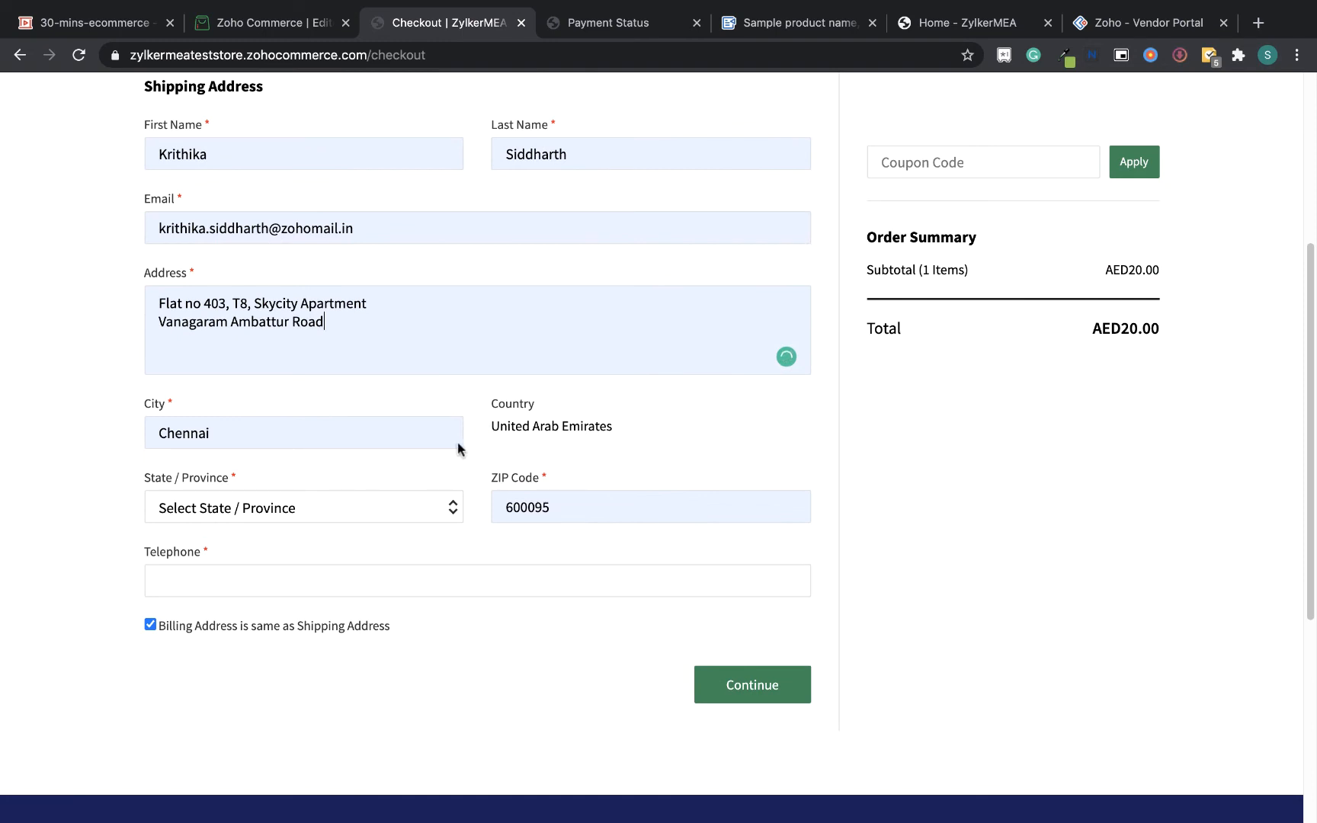
left_click(296, 516)
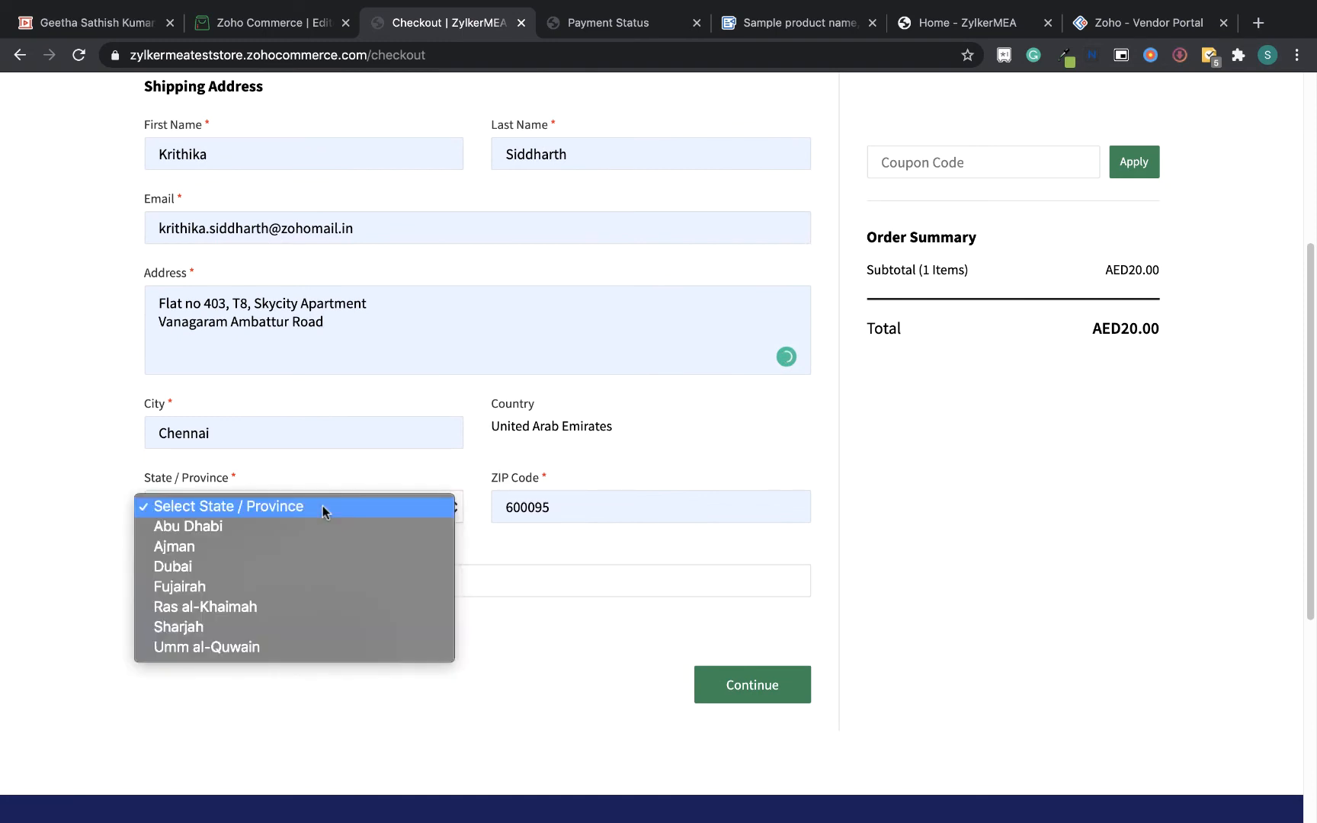
left_click(321, 568)
left_click(416, 580)
type("1234")
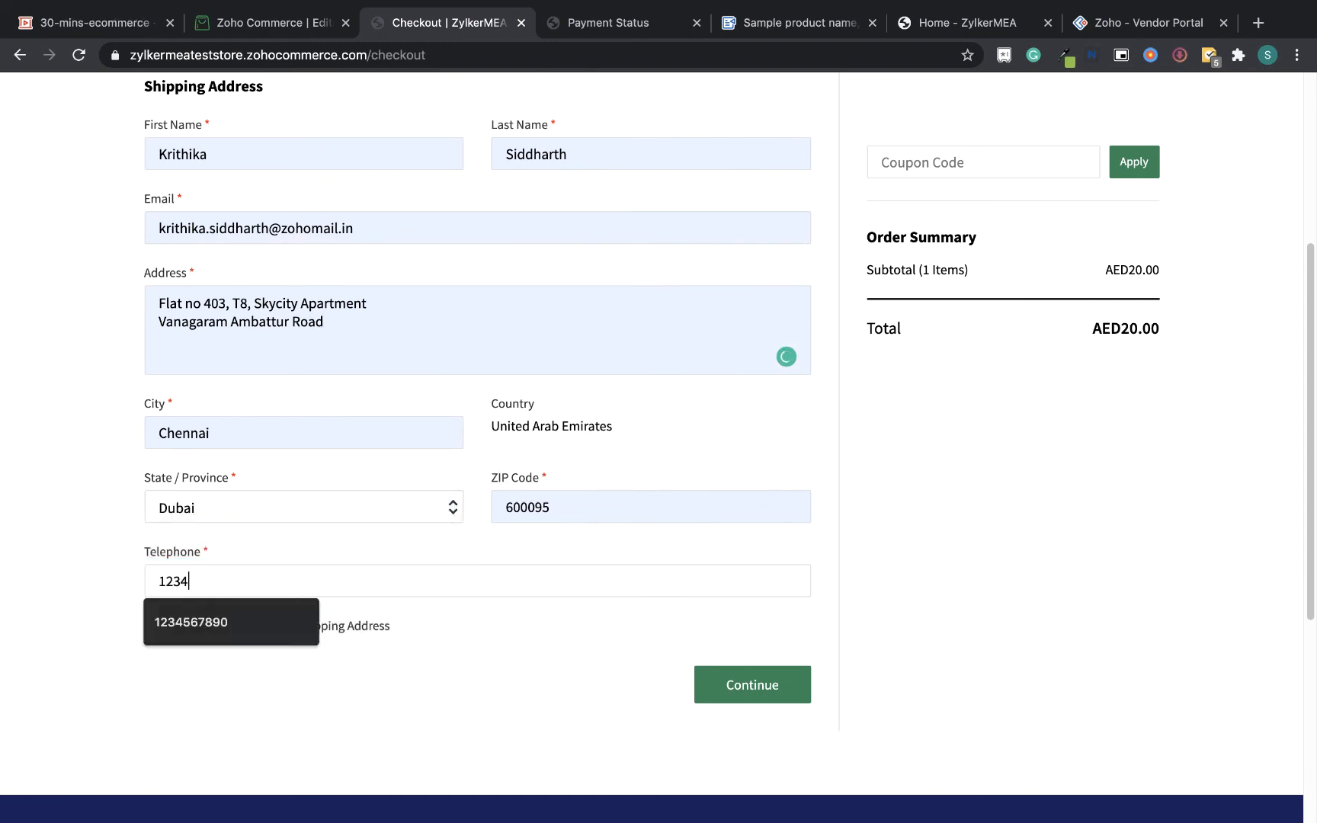
type("567890")
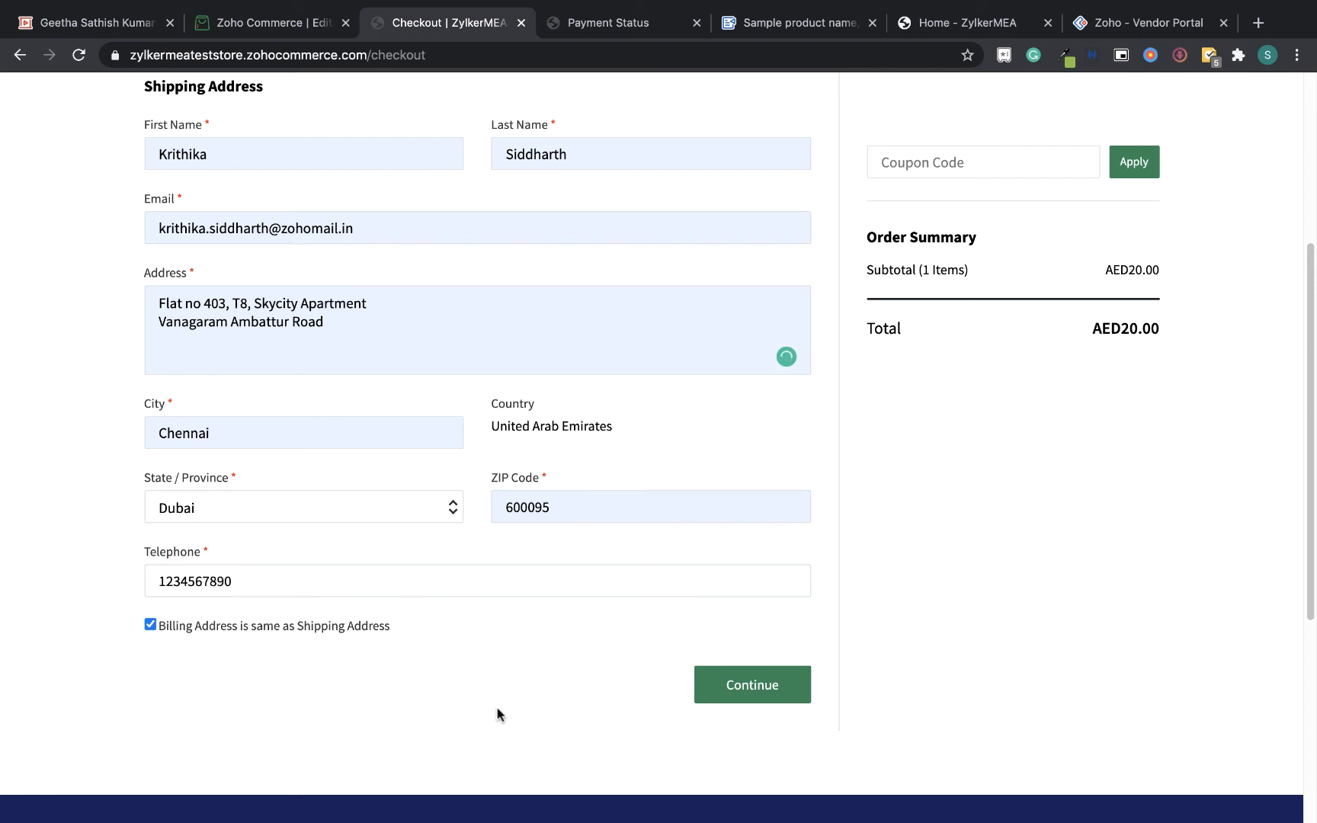
Continue through Free Shipping and complete the order with offline payment
left_click(777, 686)
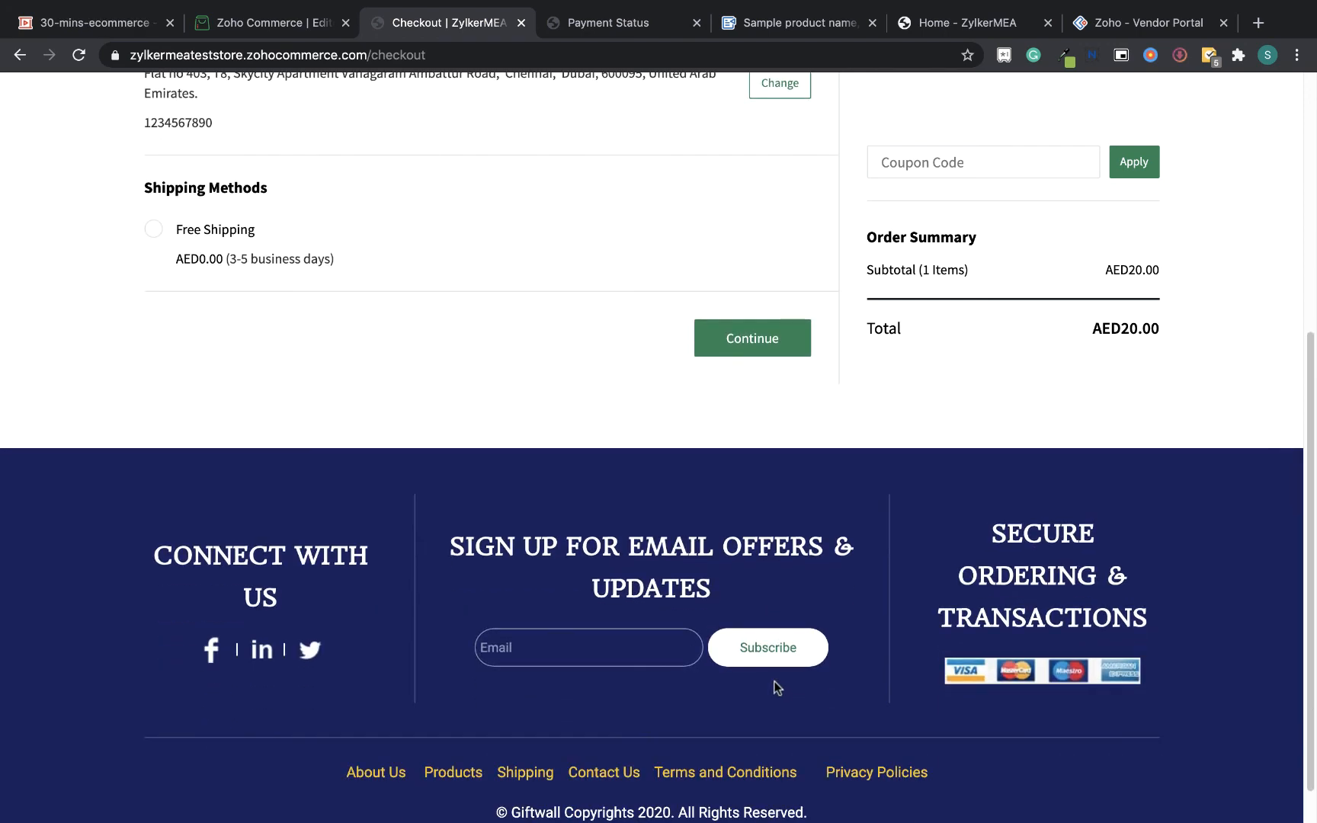
left_click(736, 350)
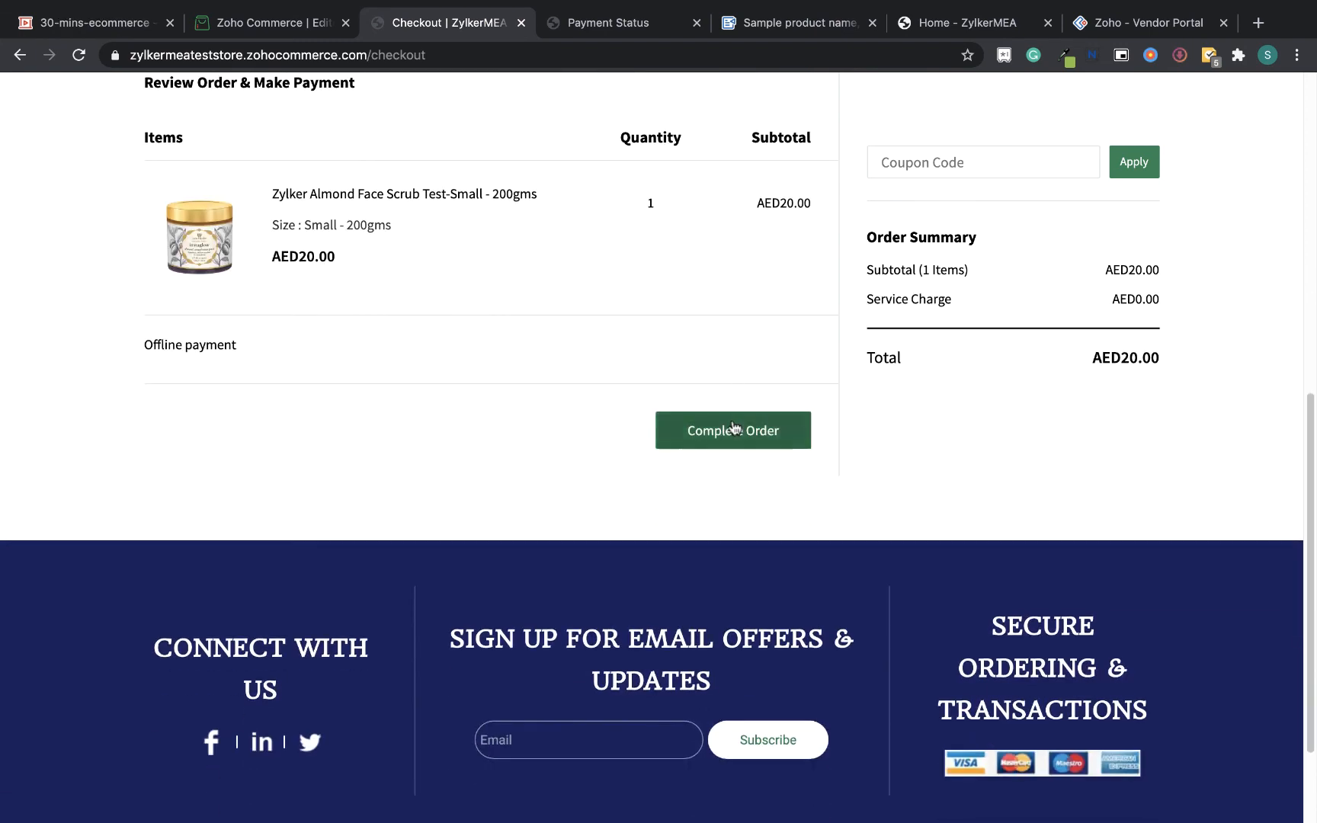
left_click(734, 429)
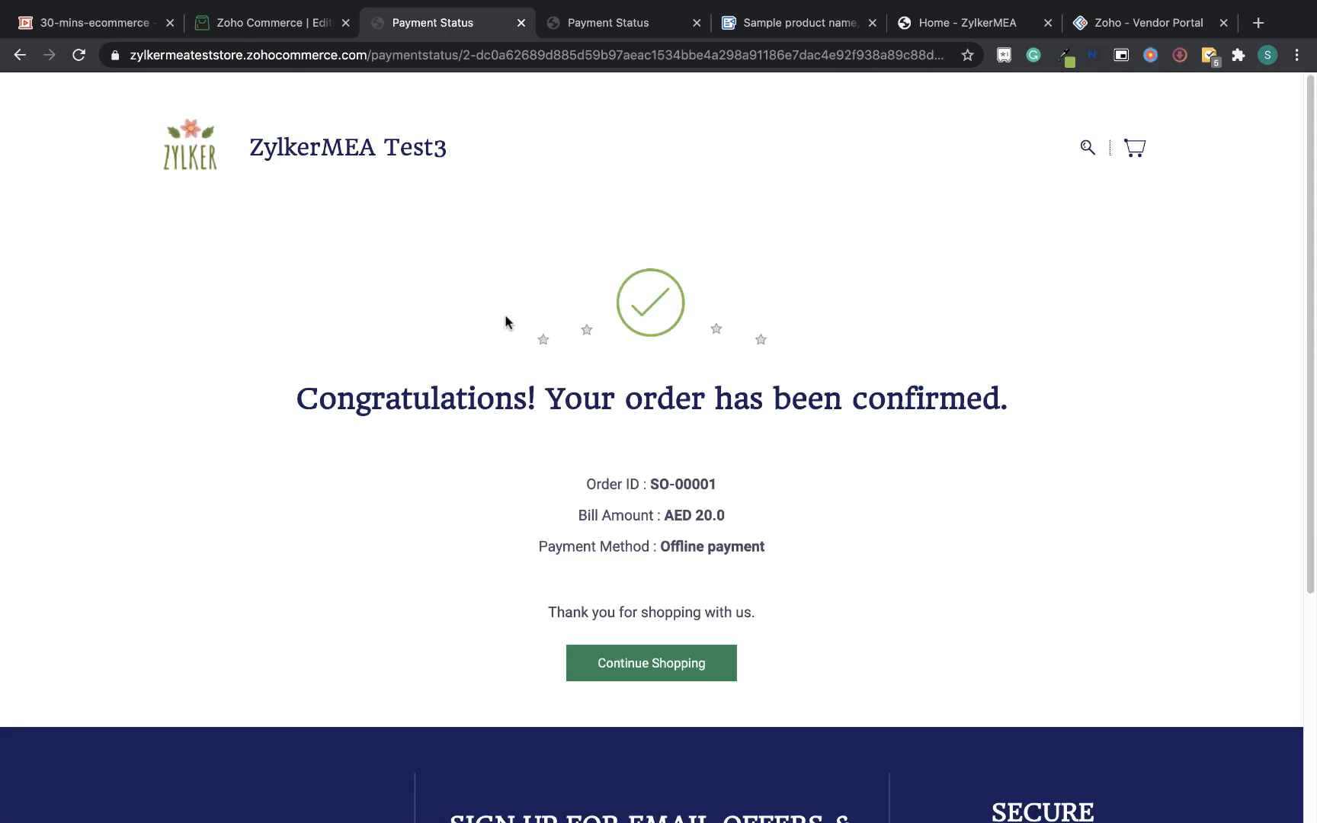
Switch to Firefox and open the order summary e-mail from ZylkerMEA Test3 in Zoho Mail
key("ctrl+Up")
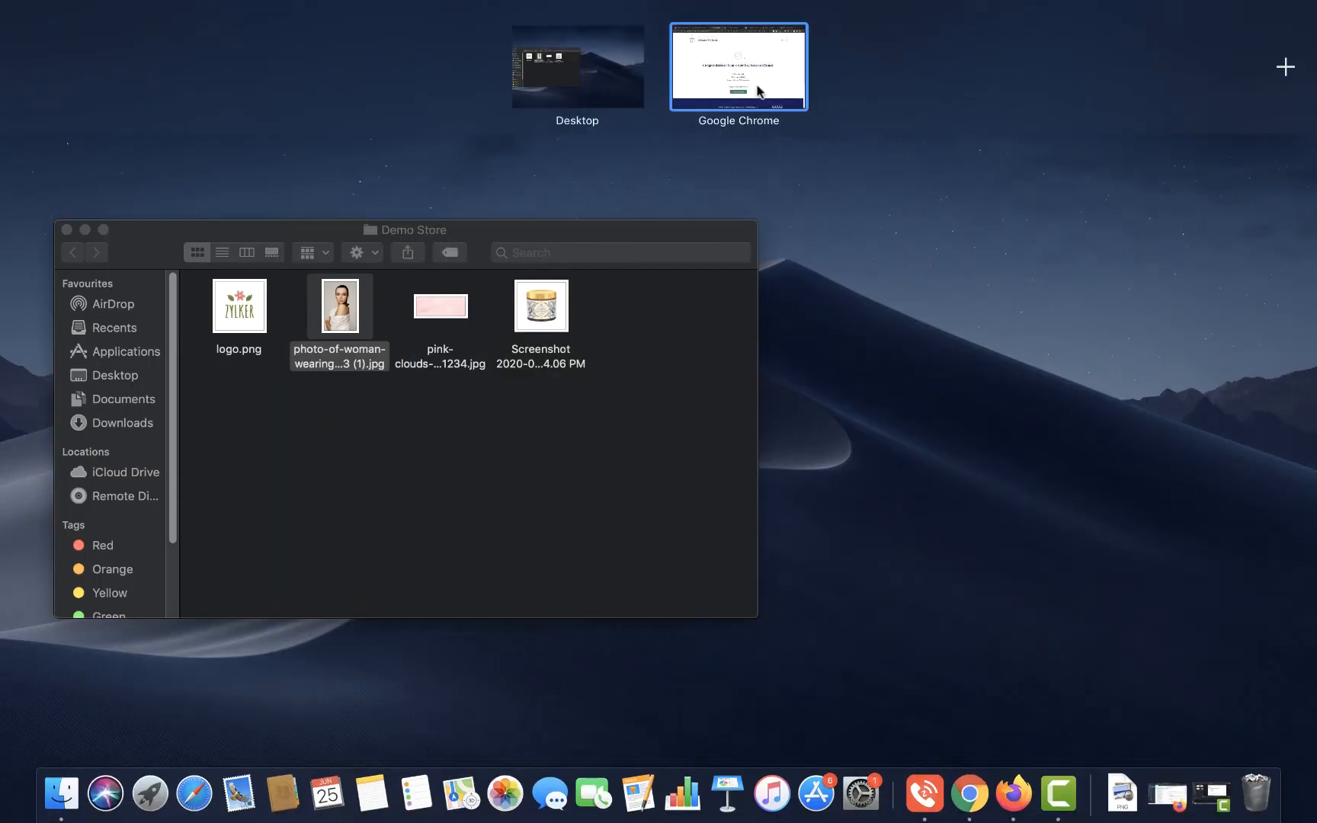
left_click(1013, 793)
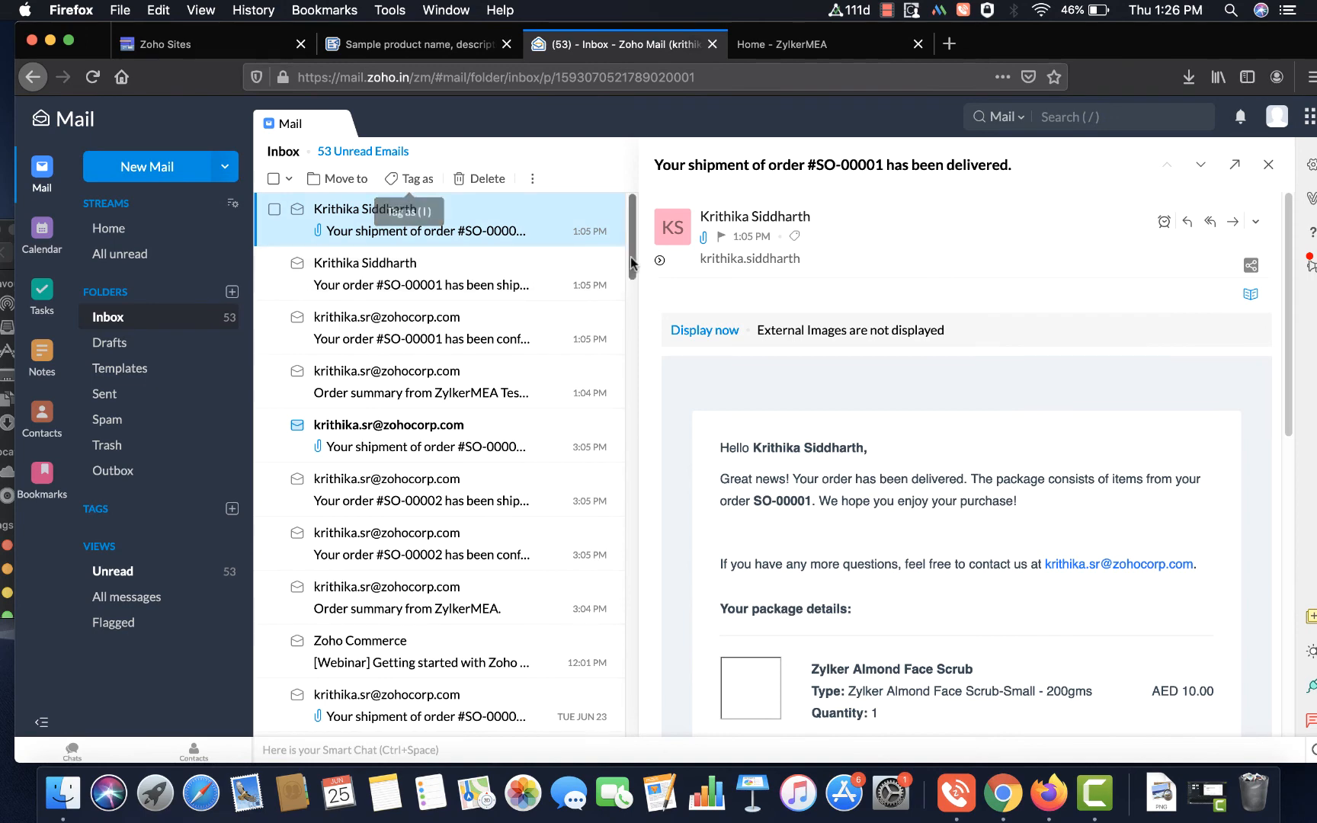
left_click(463, 223)
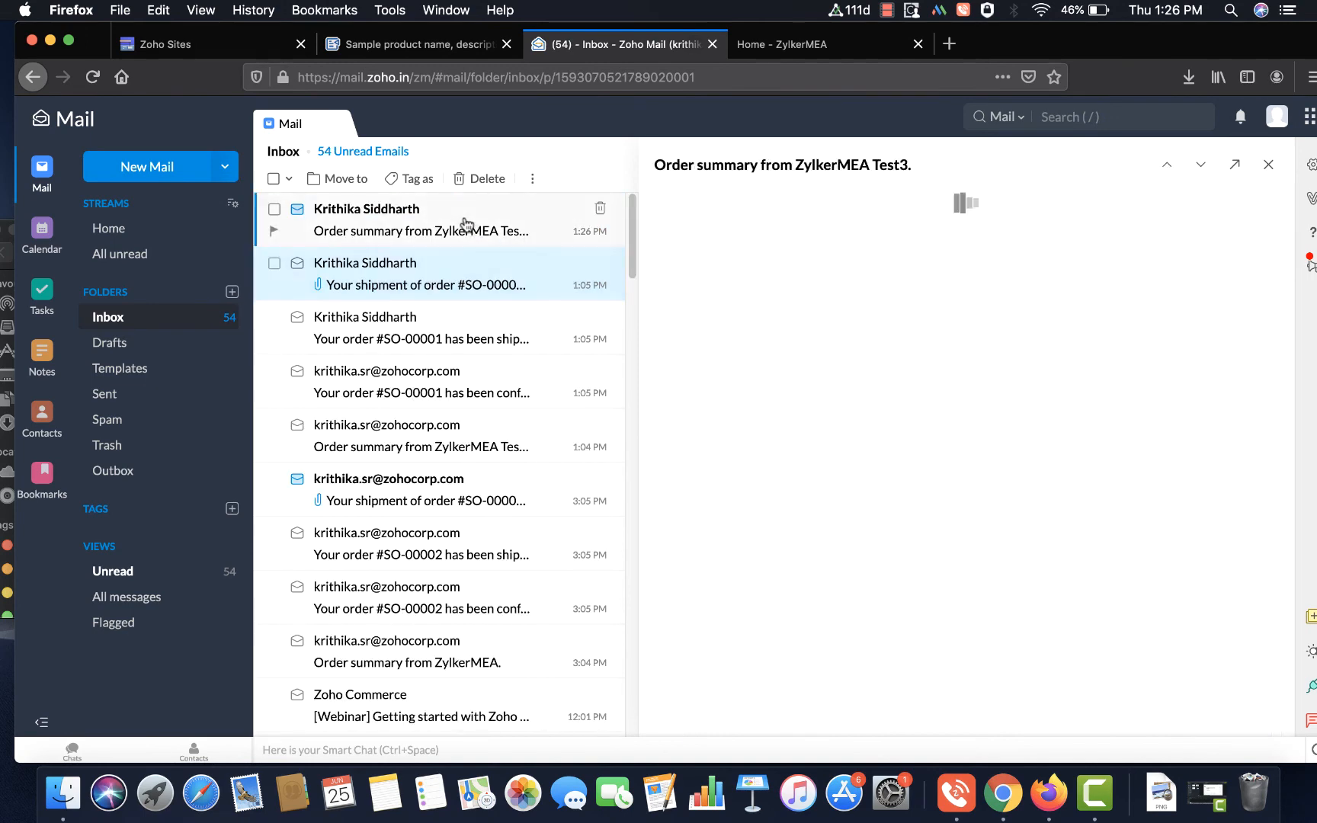
left_click_drag(1289, 327, 1312, 304)
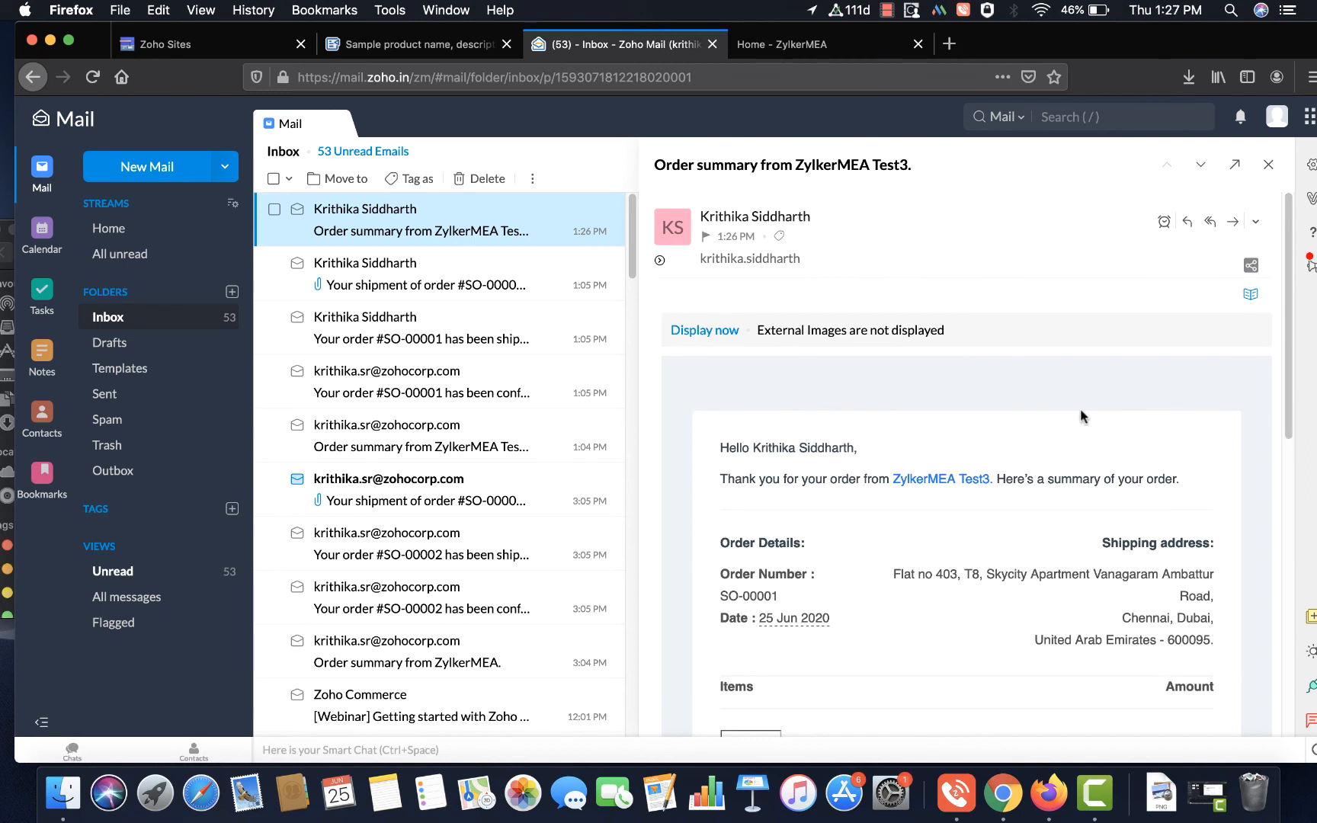
Return to the Zoho Commerce editor, close the publish dialog, and go back to the store dashboard
key("ctrl+Up")
mouse_move(811, 5)
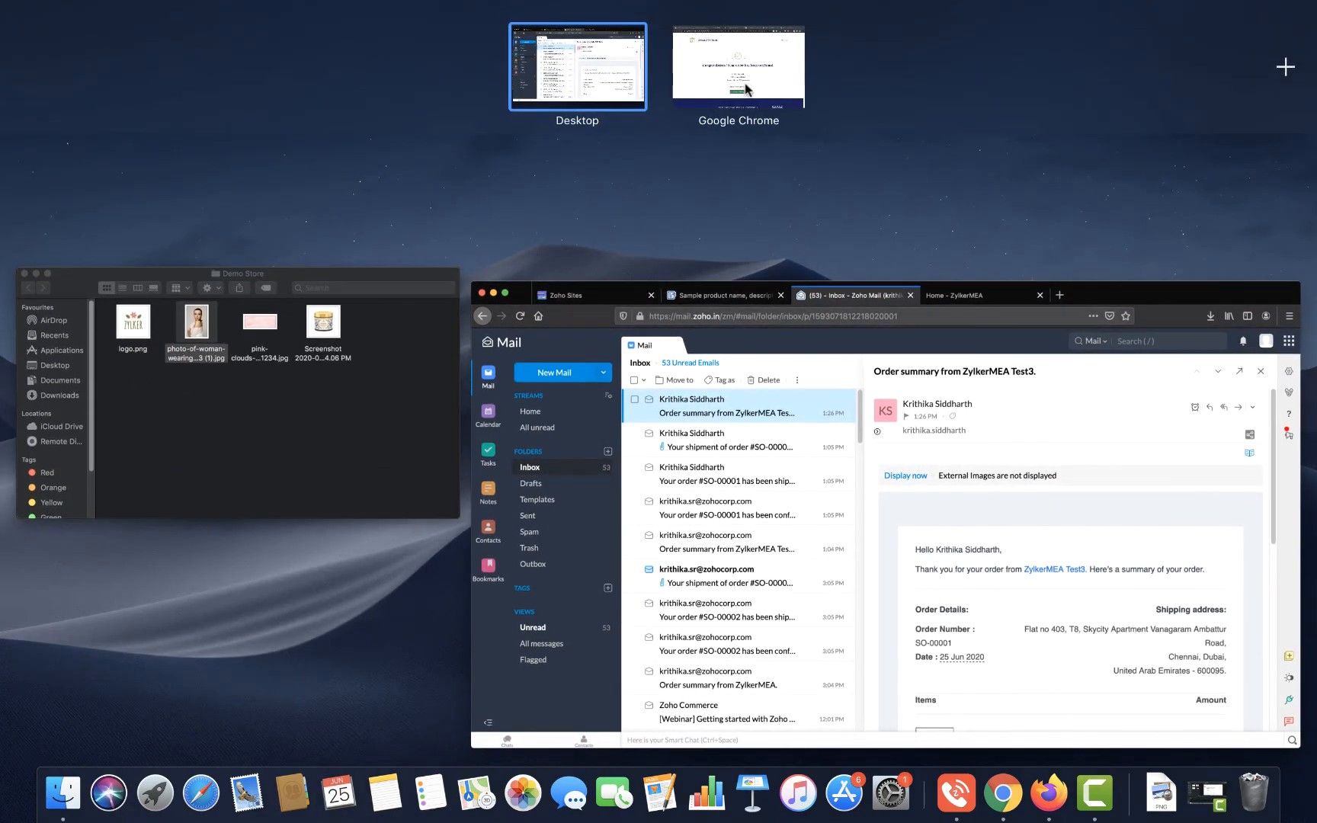
left_click(745, 83)
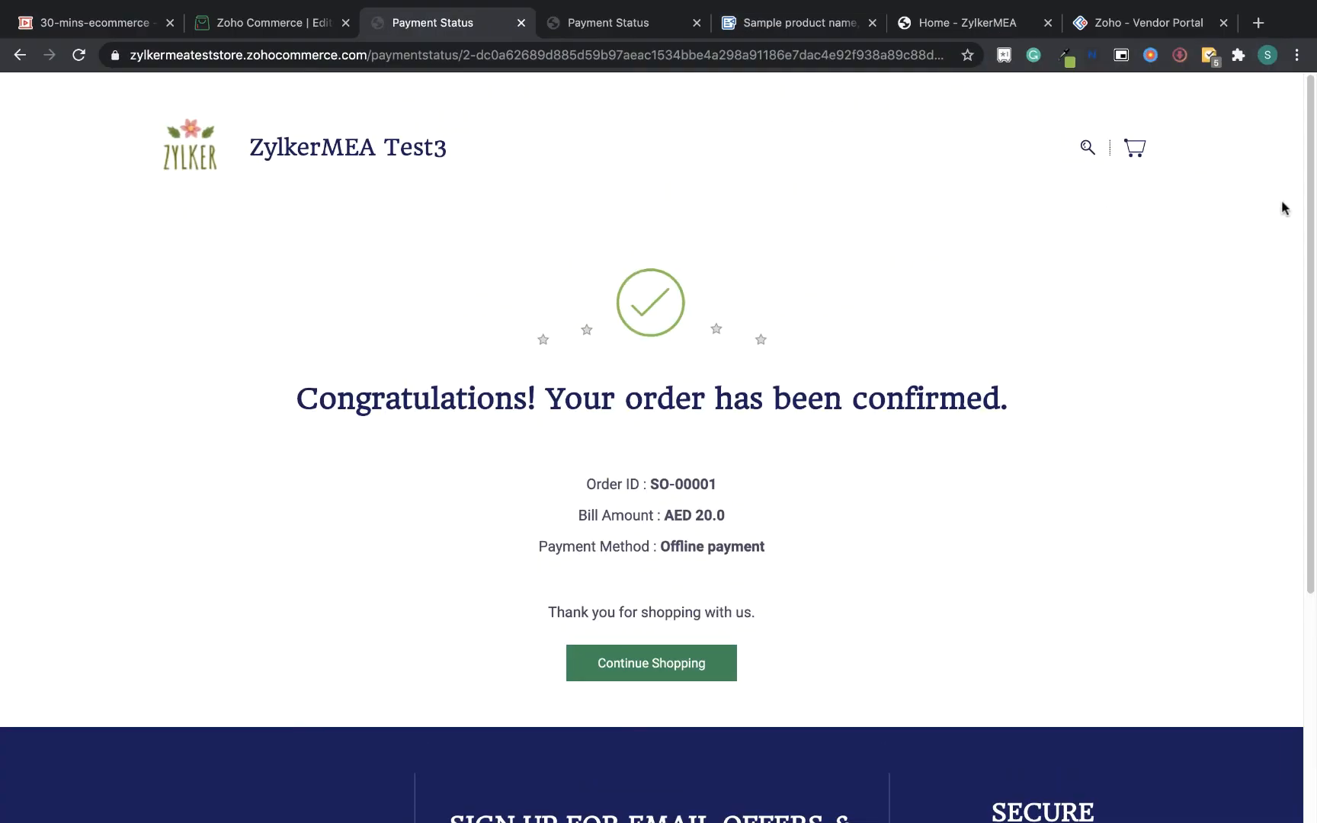
left_click(297, 23)
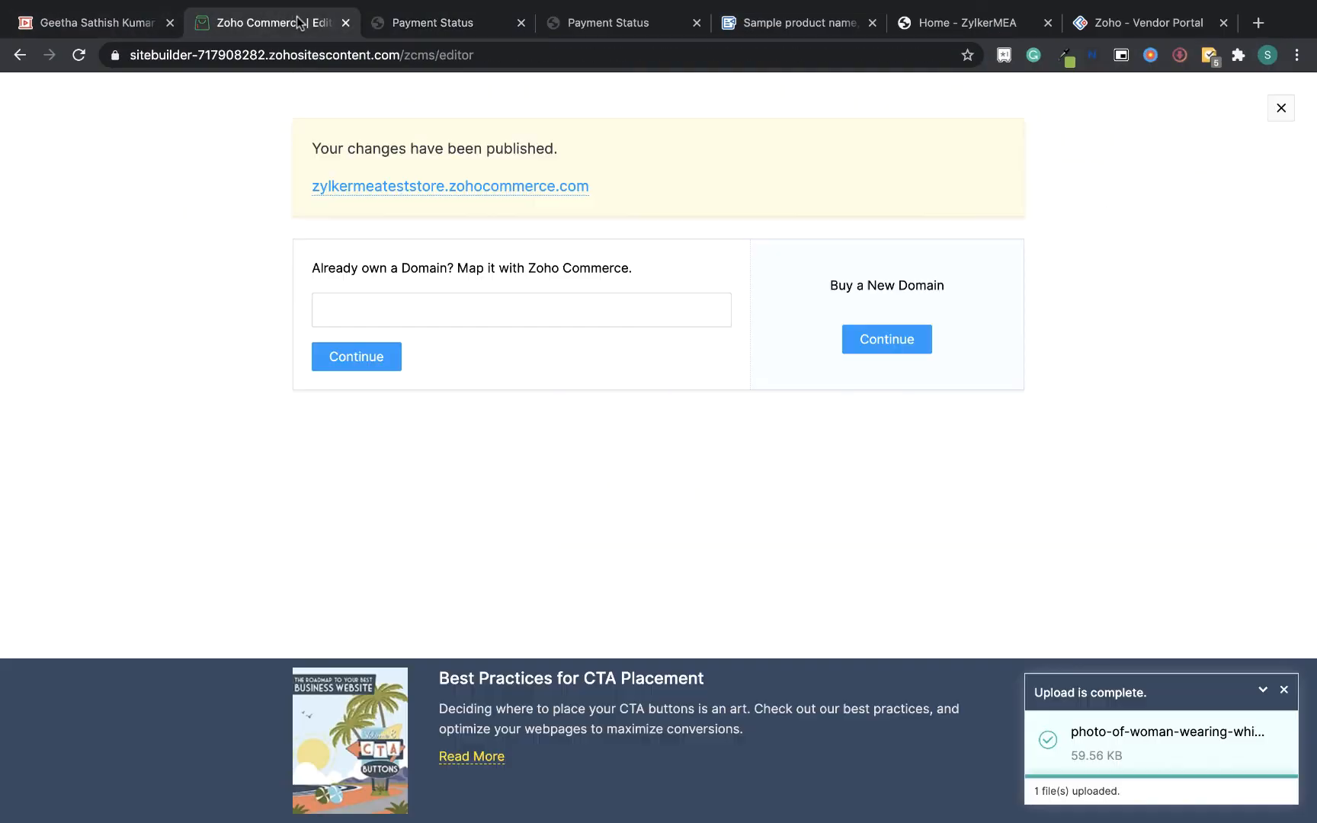
left_click(1281, 108)
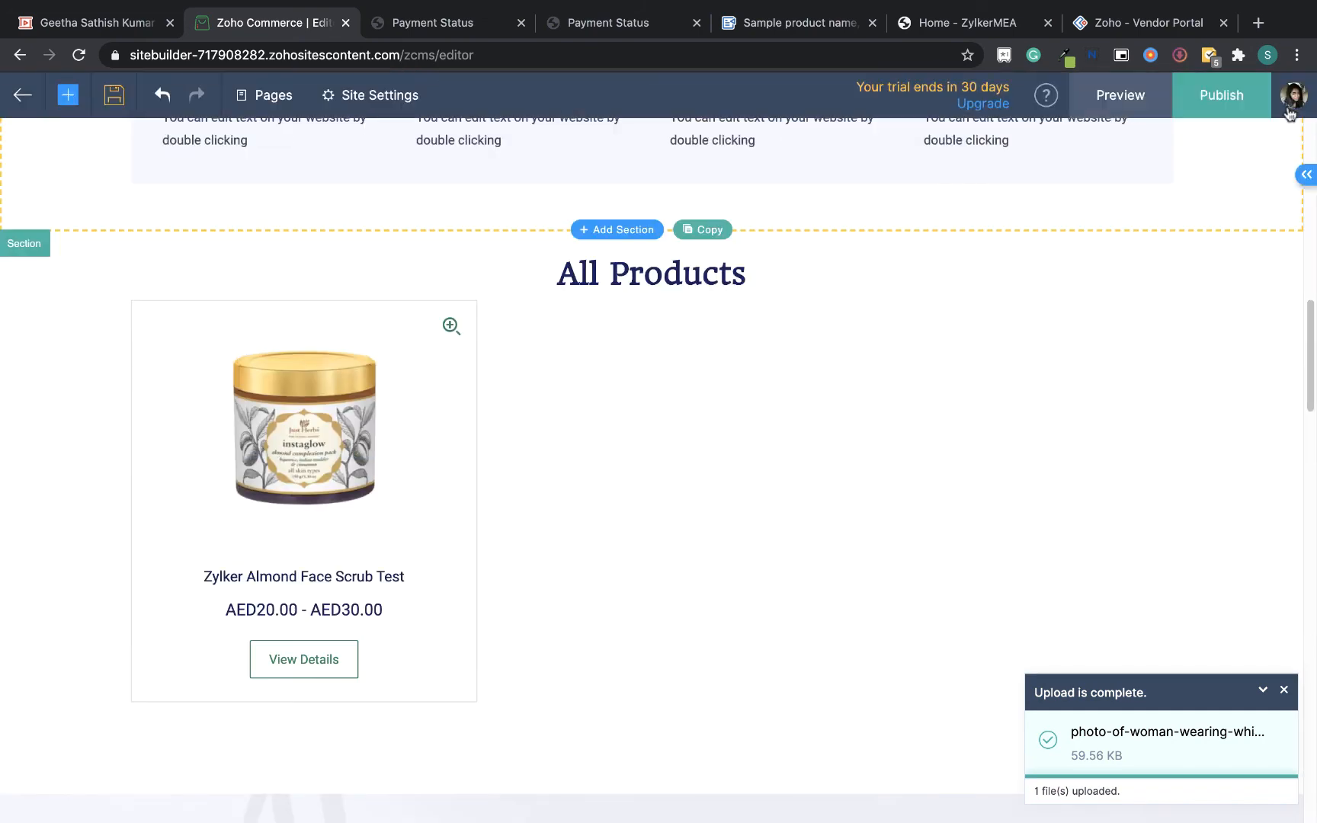
left_click(19, 107)
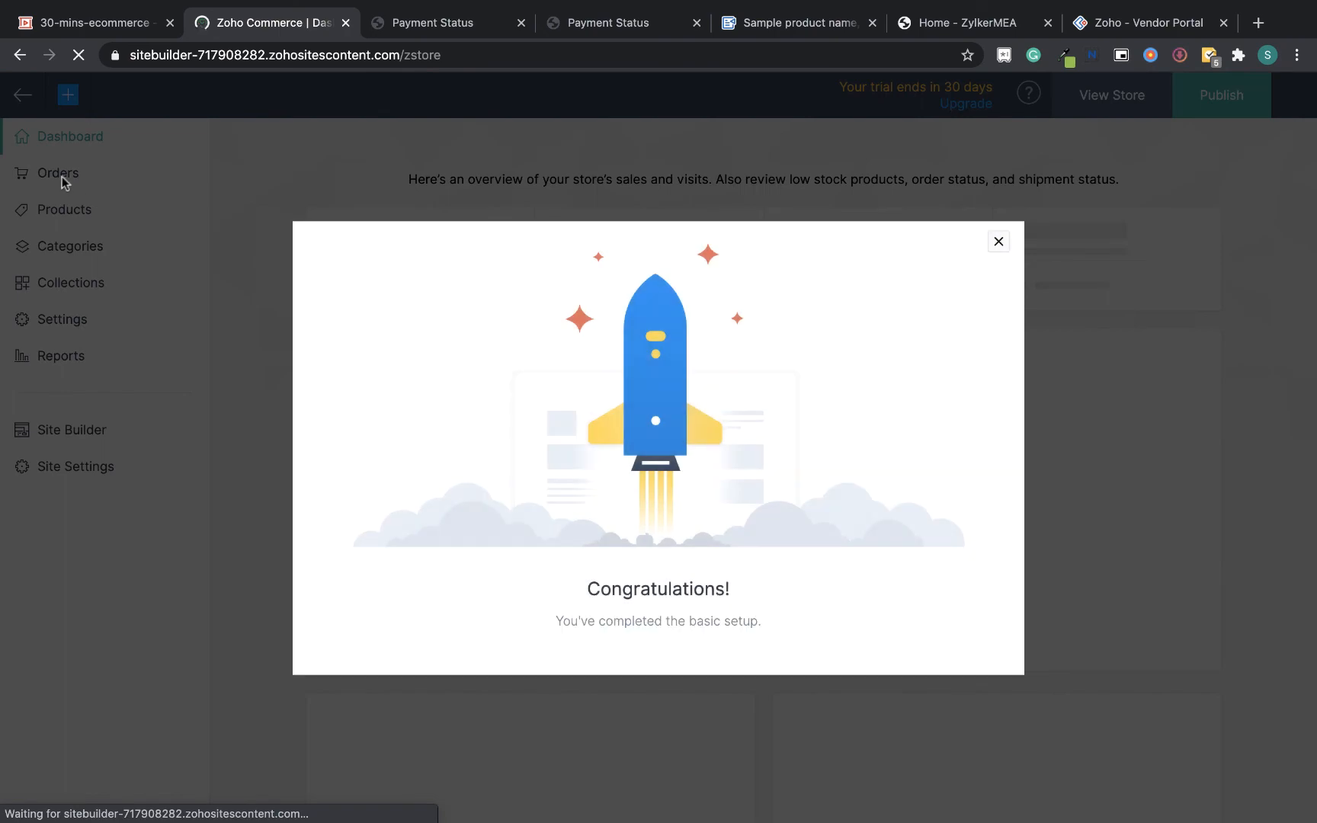
Open order SO-00001 from the Orders list and confirm the order
left_click(999, 242)
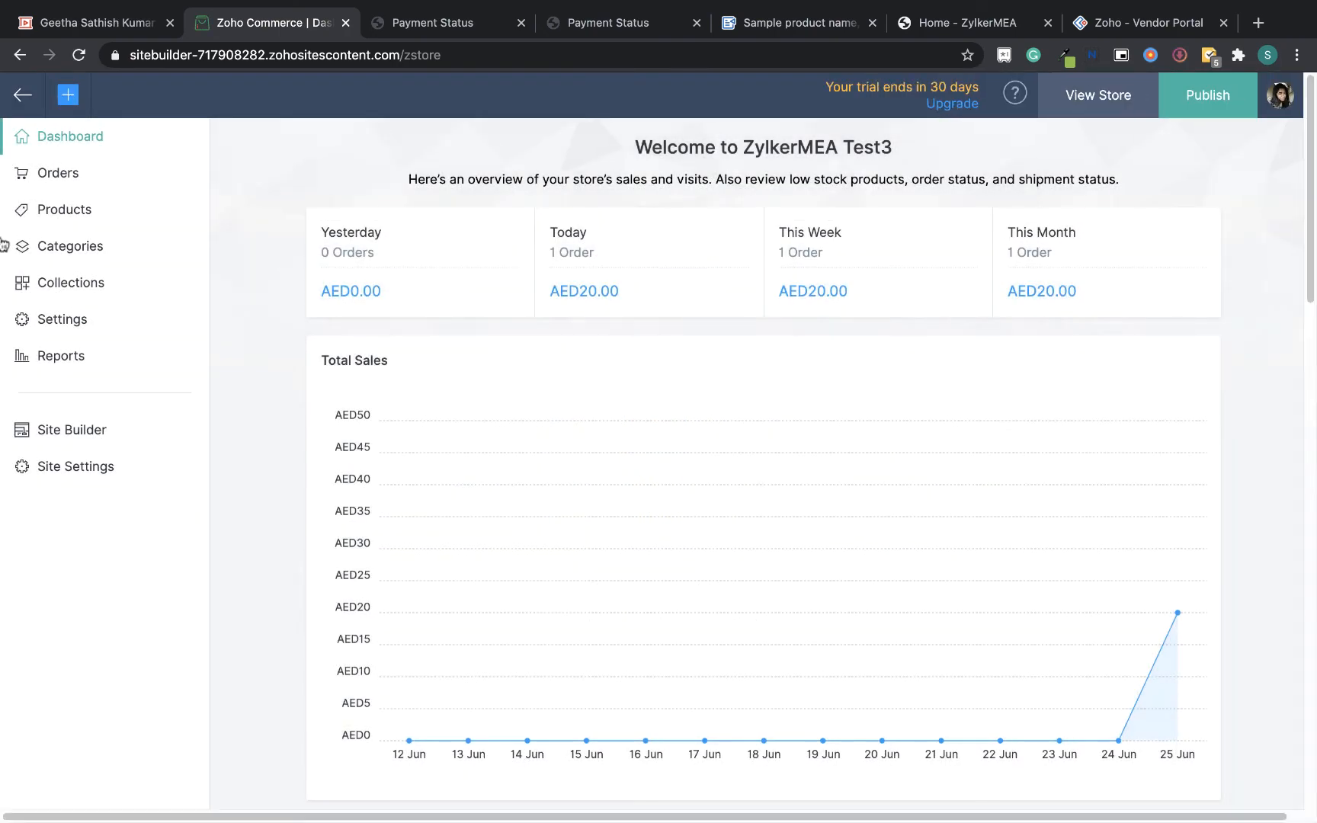
left_click(75, 176)
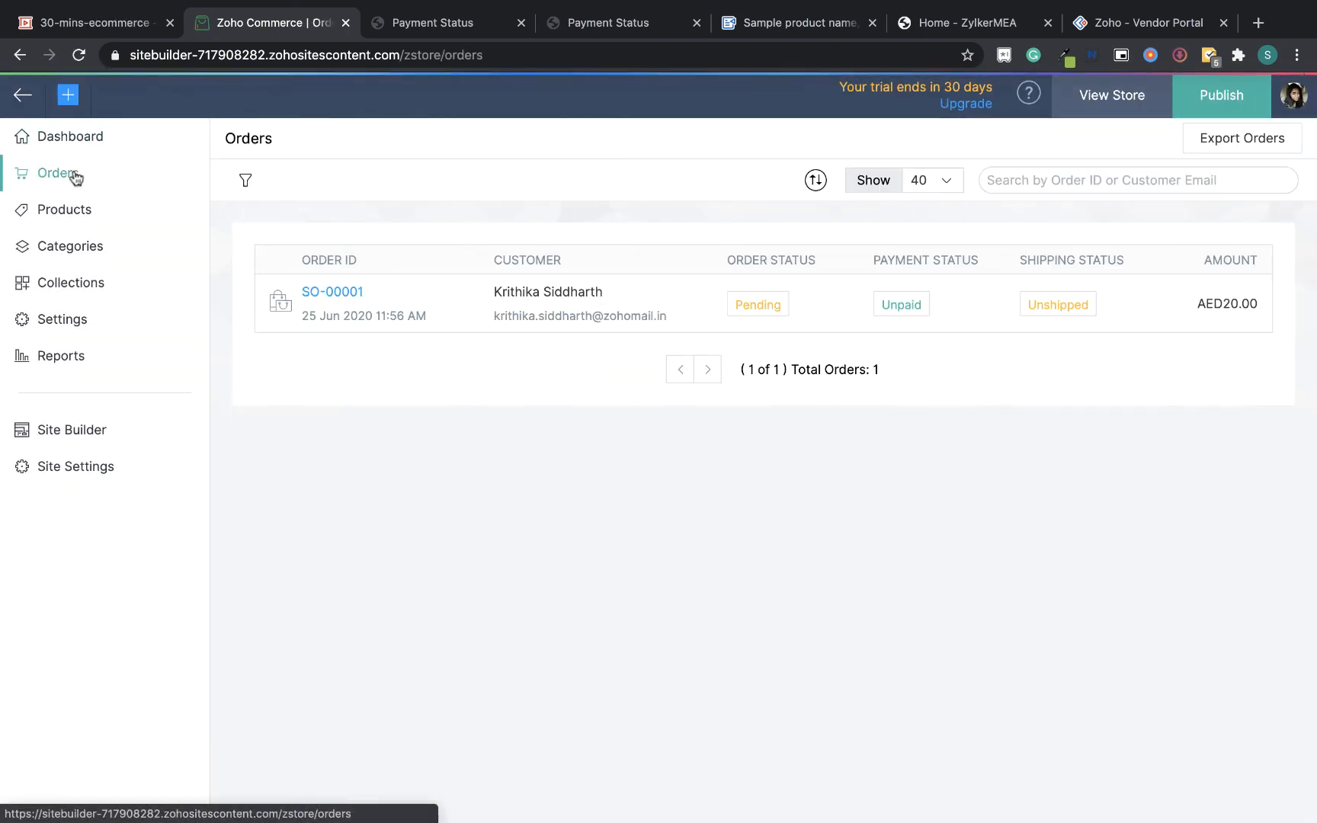
left_click(306, 297)
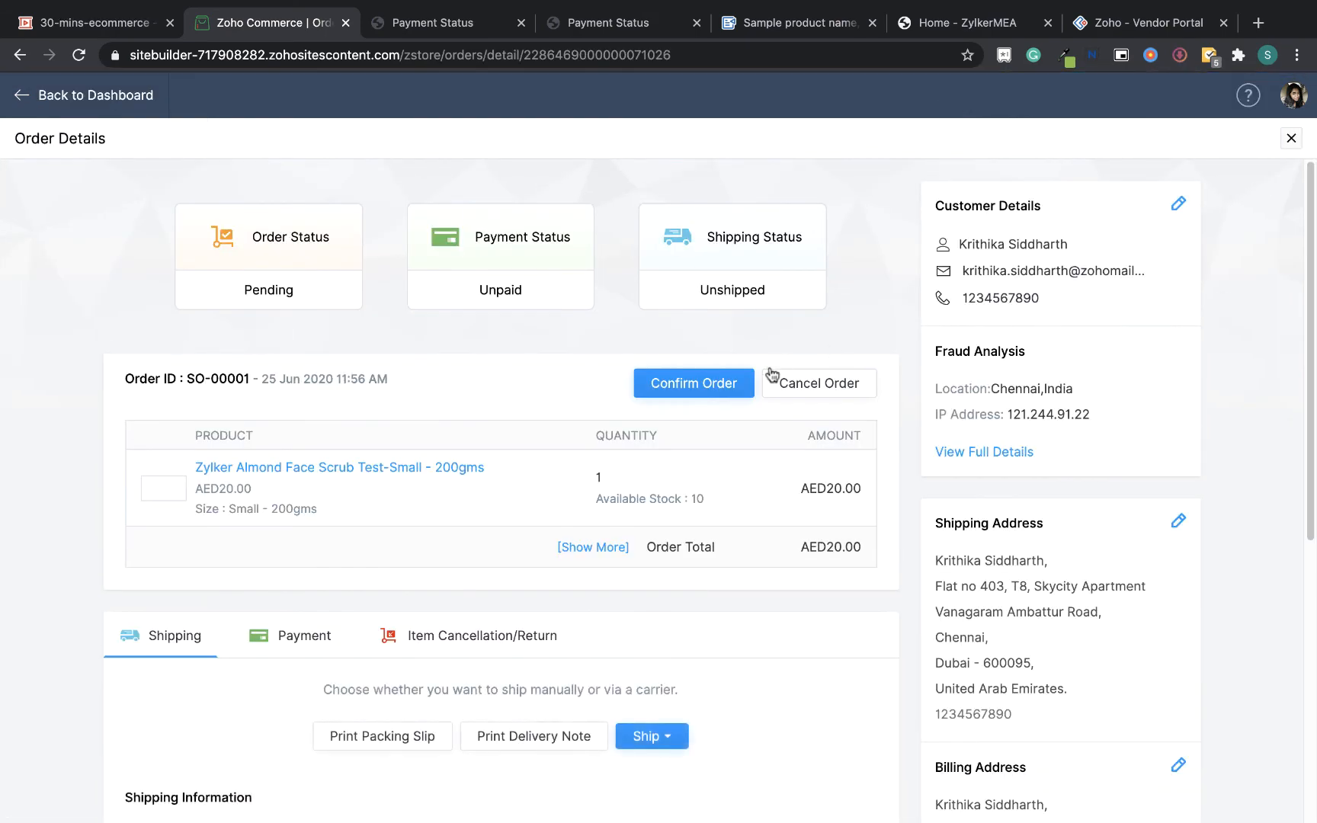
mouse_move(1311, 207)
left_mouse_down()
mouse_move(1310, 266)
mouse_move(1310, 204)
left_mouse_up()
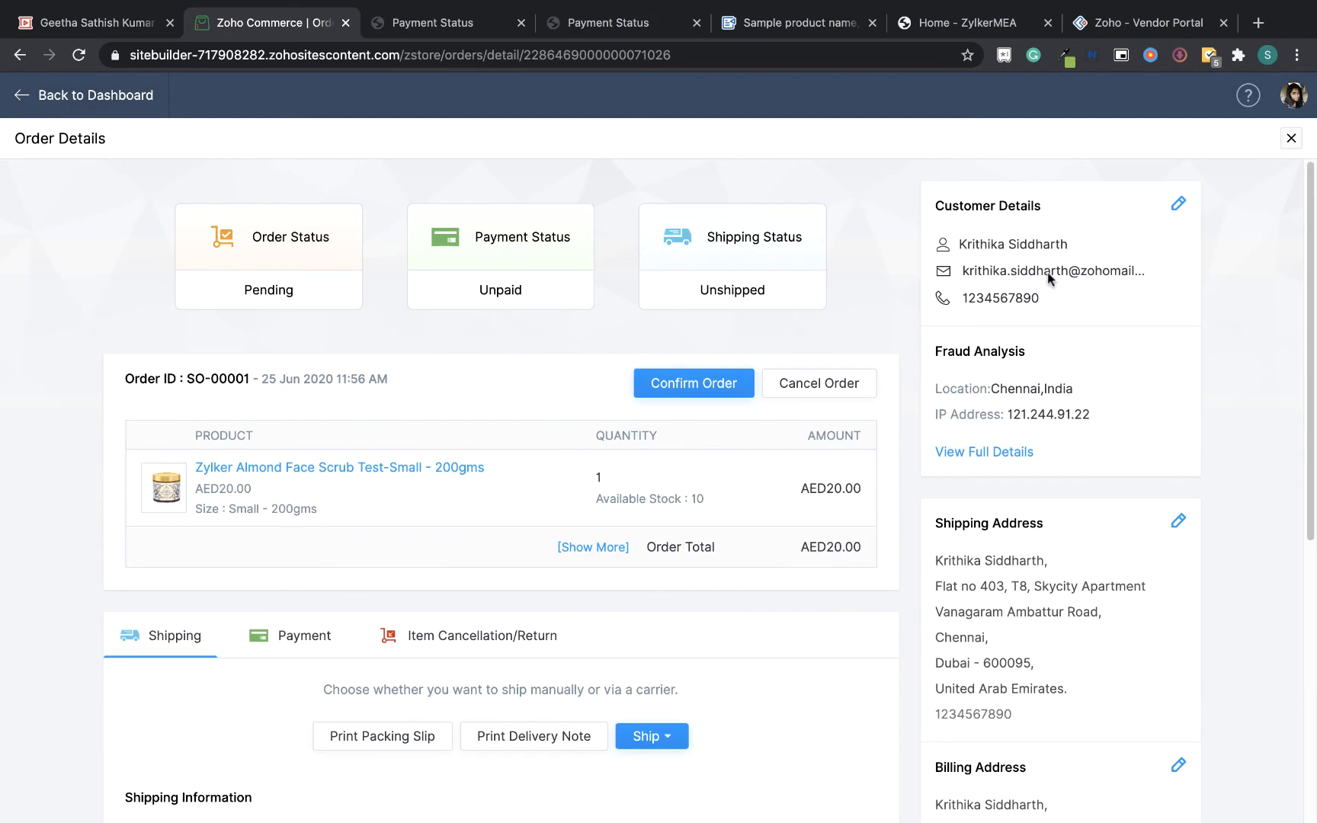
left_click(720, 384)
left_click(619, 519)
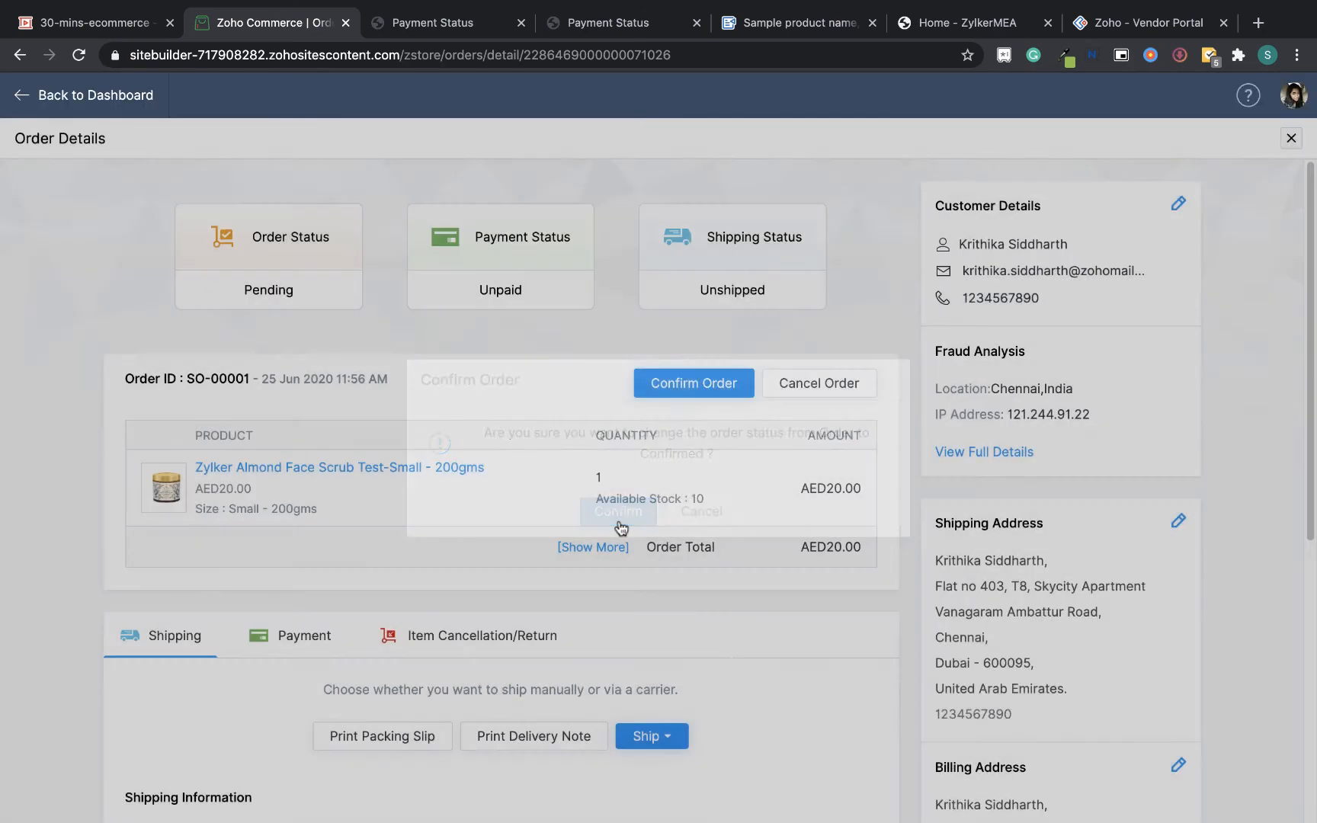
Ship the order manually with carrier Others, then mark the shipment as delivered on 2020-06-25
left_click_drag(1314, 244, 1315, 428)
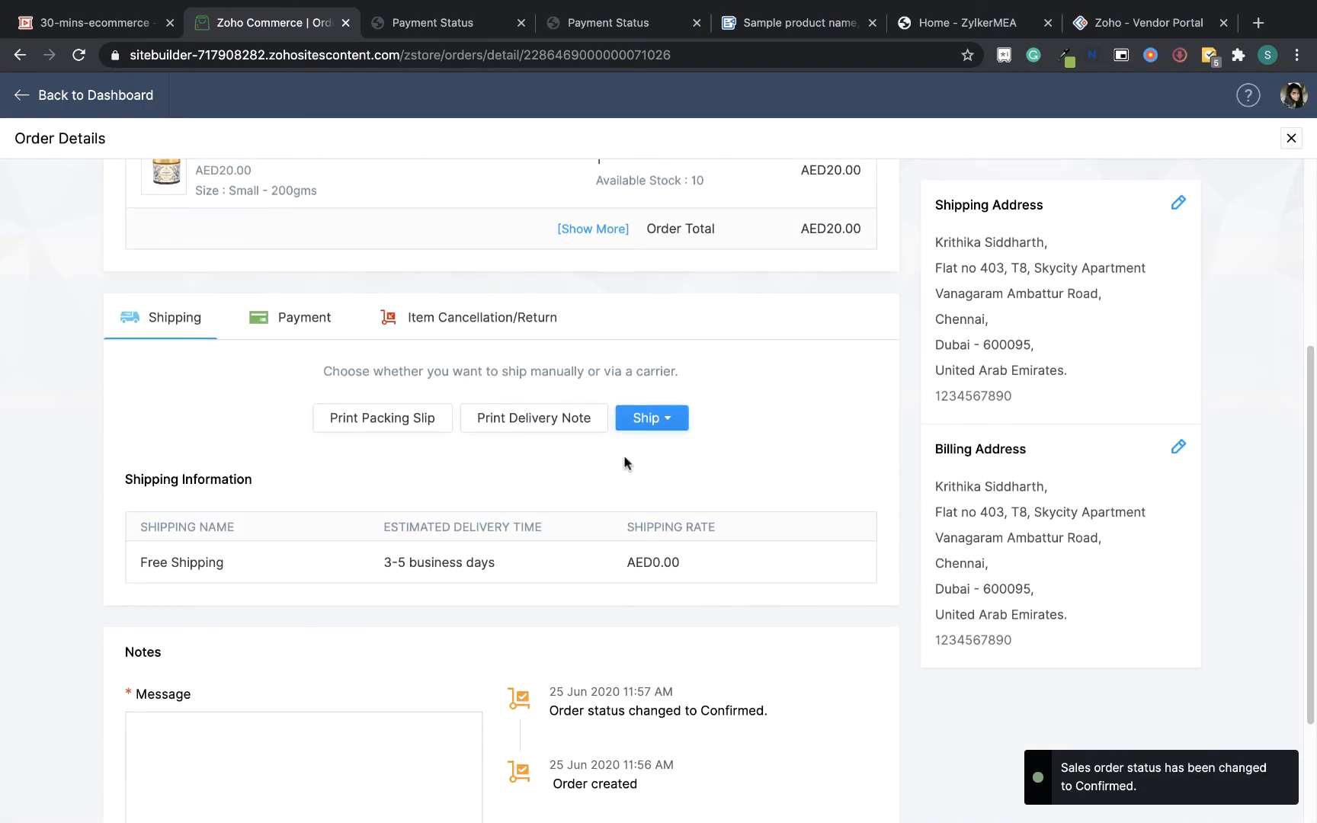
left_click(675, 418)
left_click(681, 465)
left_click(625, 511)
left_click(803, 349)
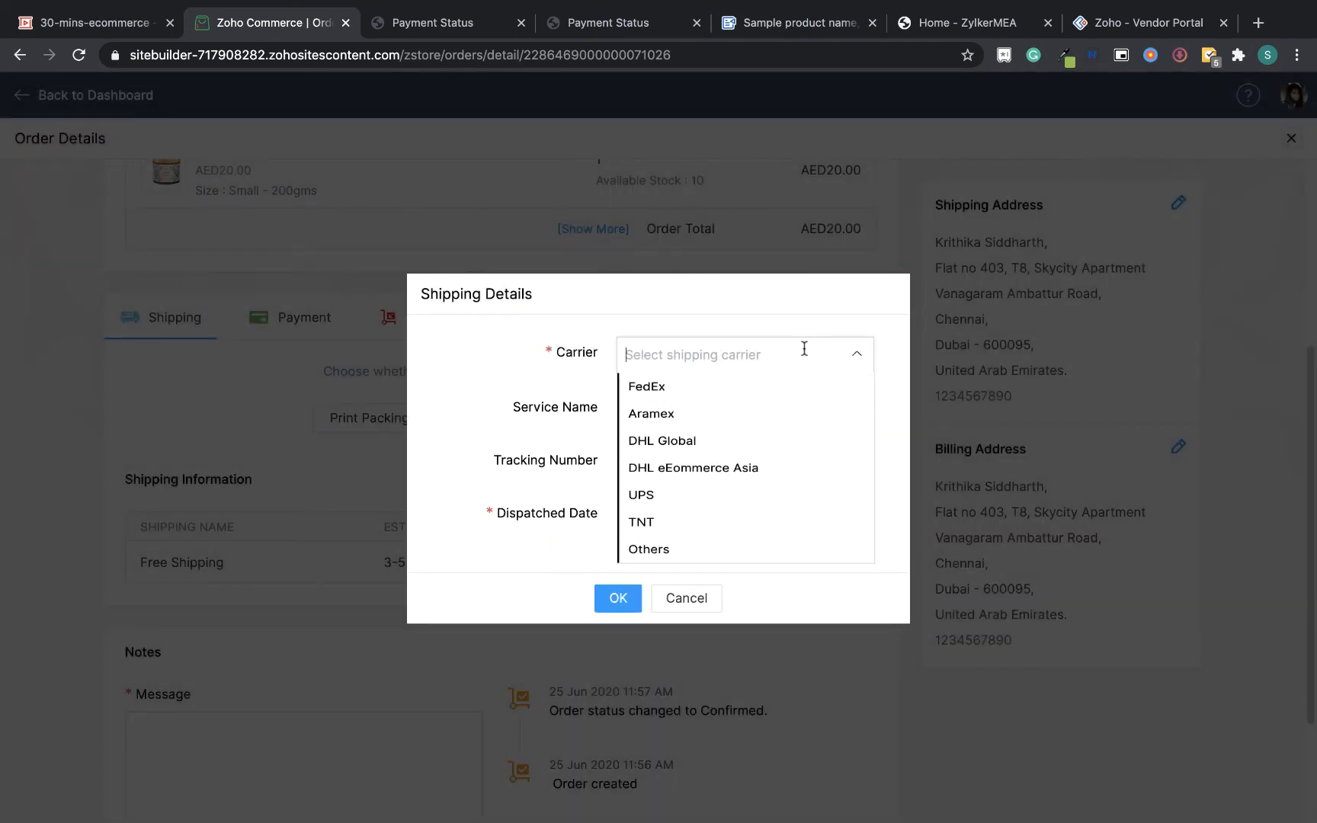
left_click(648, 567)
left_click(607, 657)
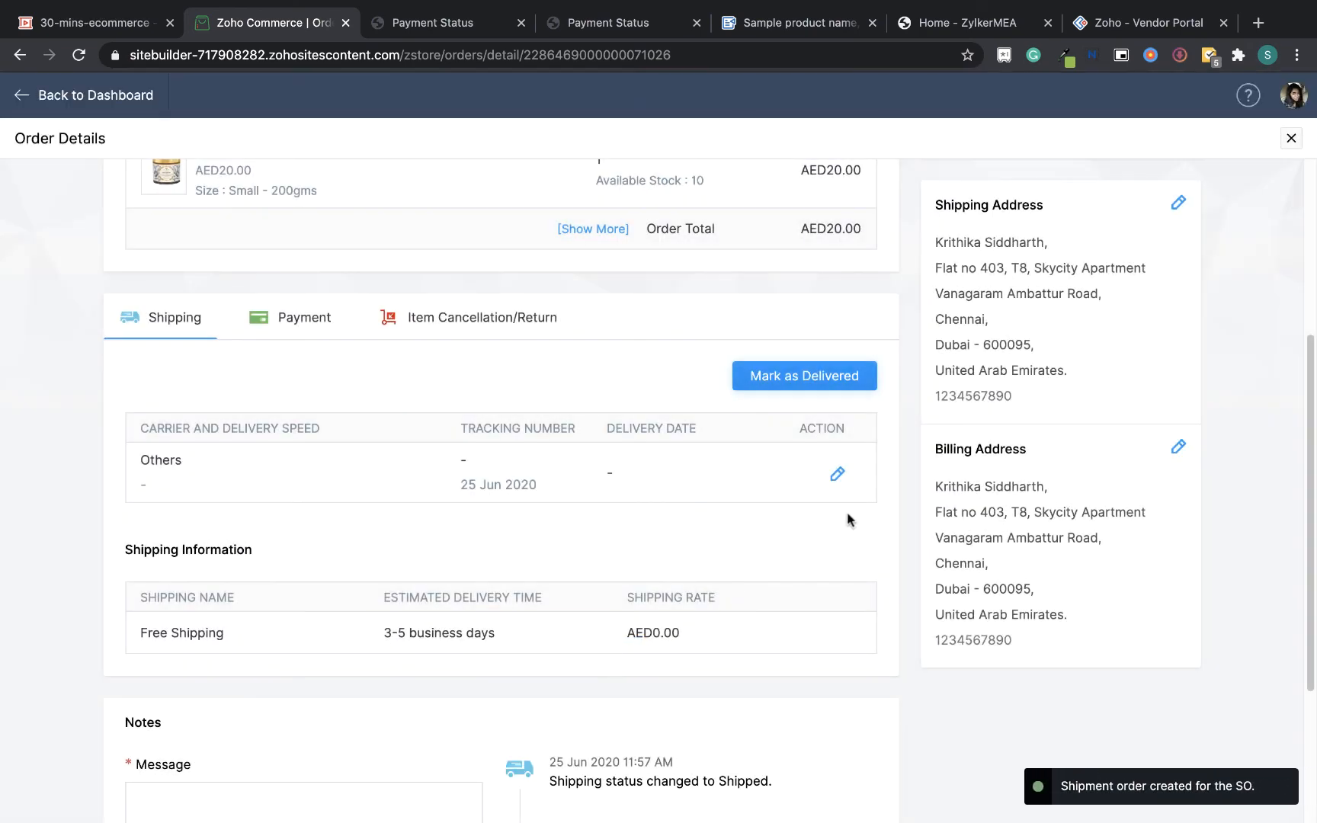
left_click(811, 381)
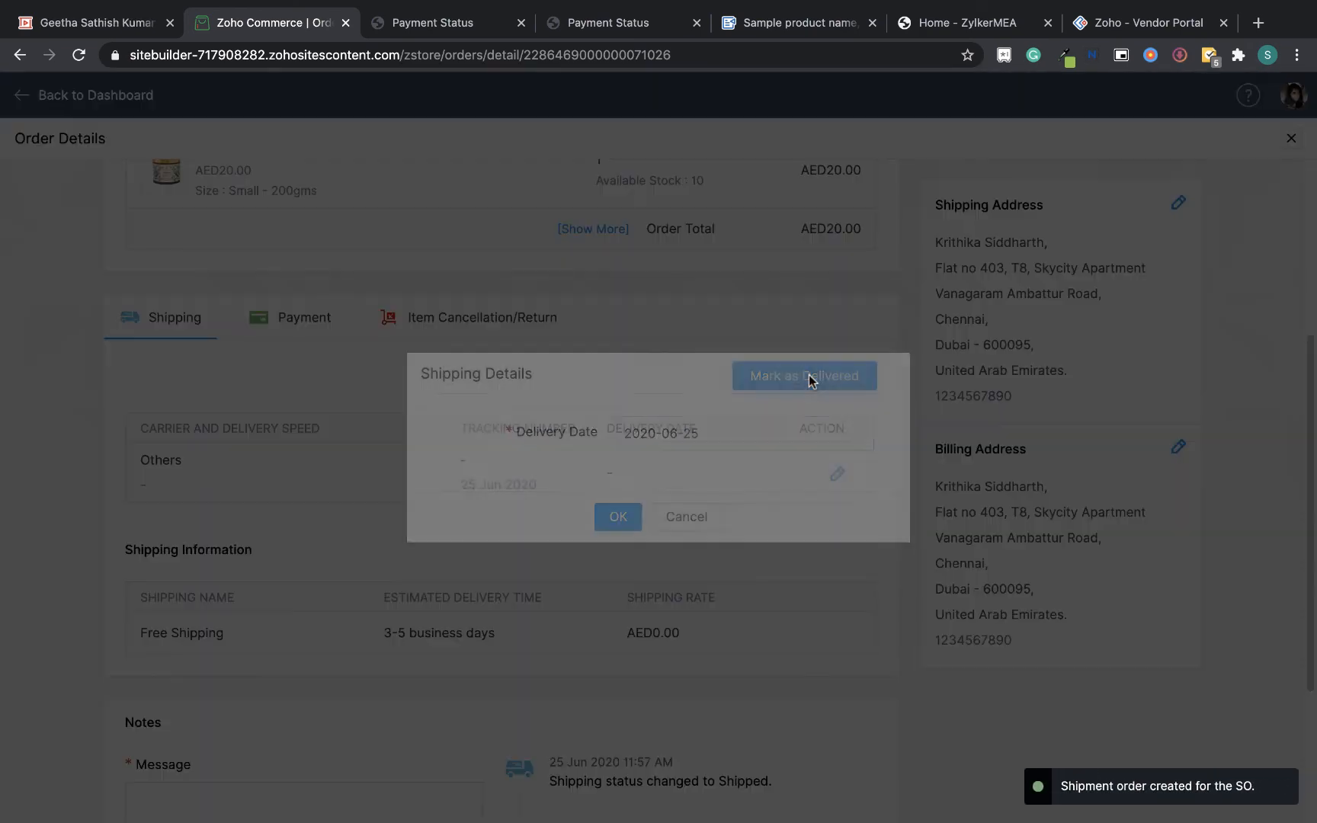
left_click(618, 512)
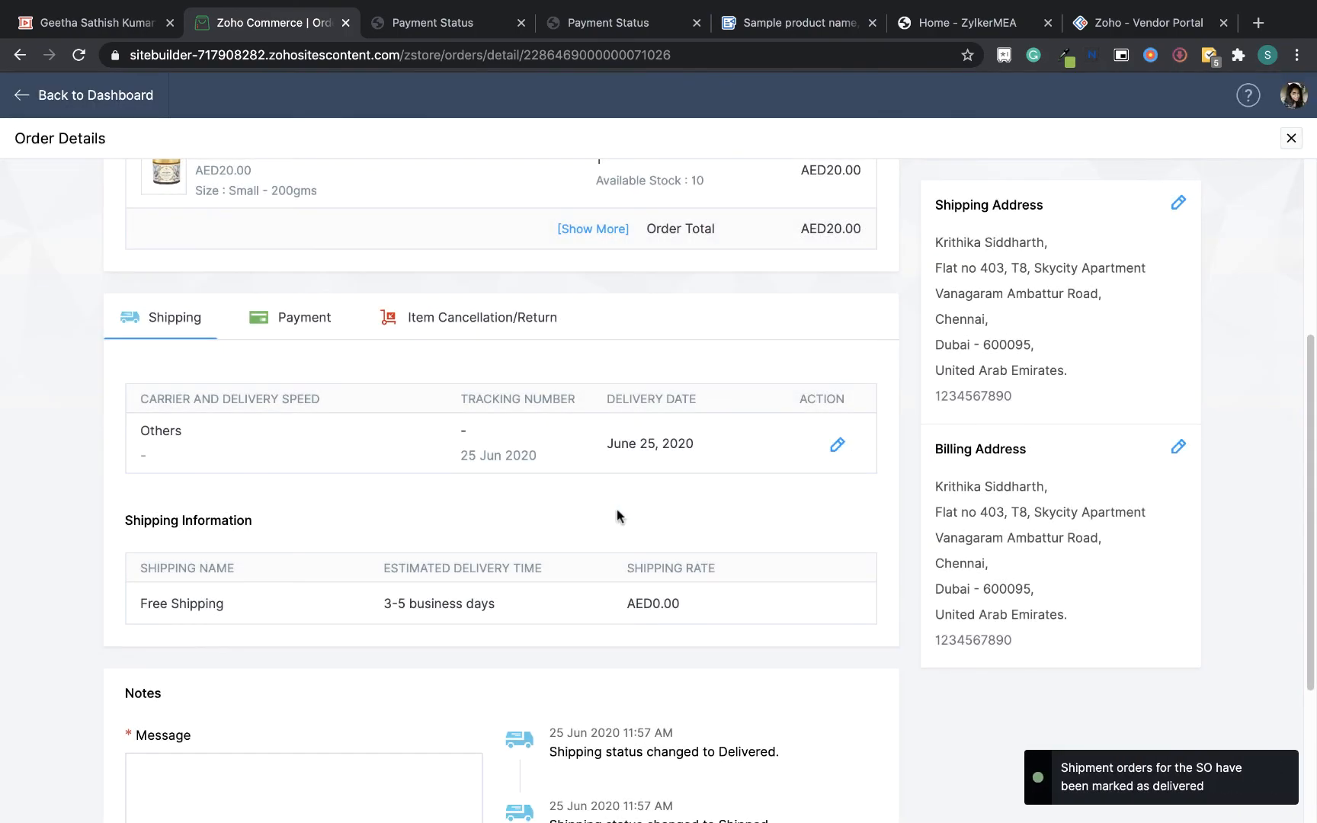
Switch to Firefox and read the order confirmed, shipped and delivered e-mails for SO-00001 in Zoho Mail
key("ctrl+Up")
left_click(616, 509)
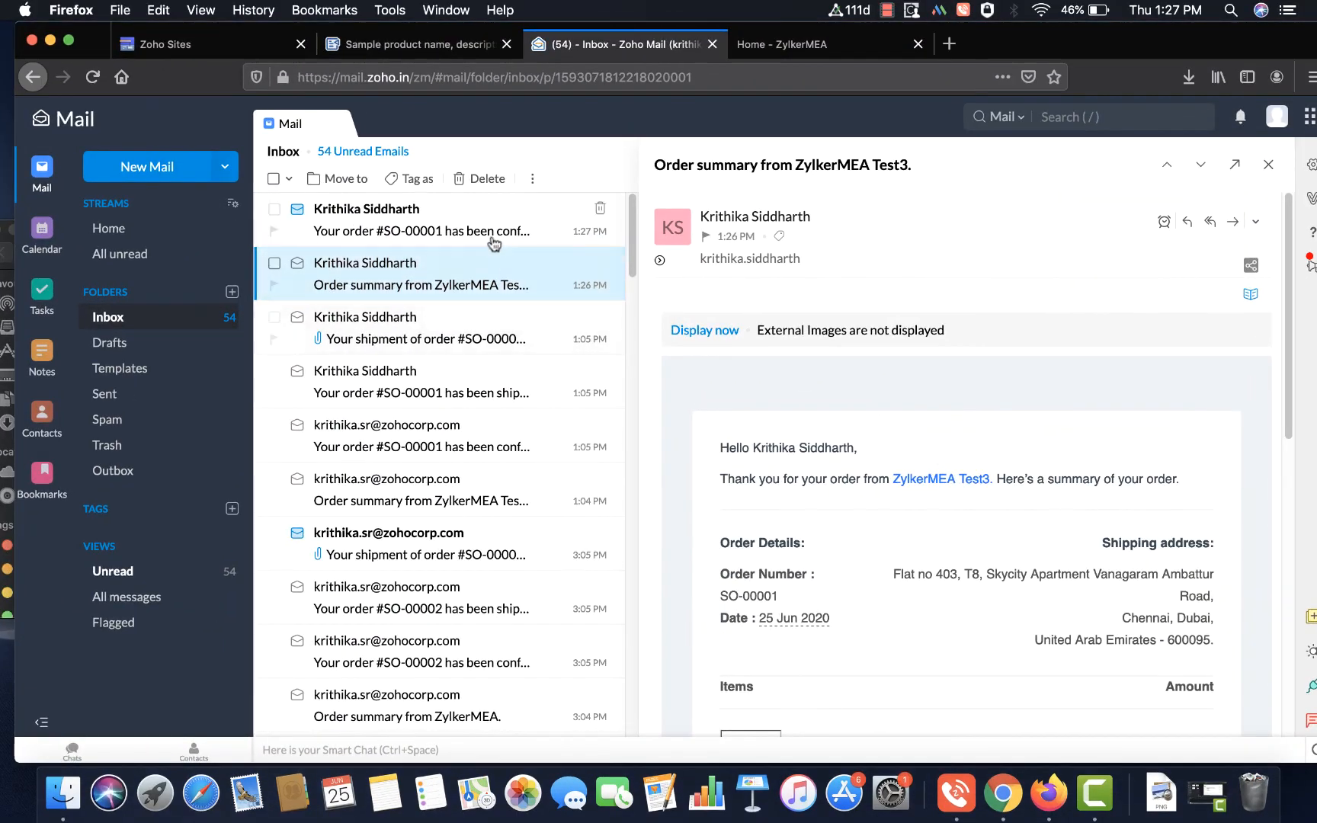
left_click(470, 278)
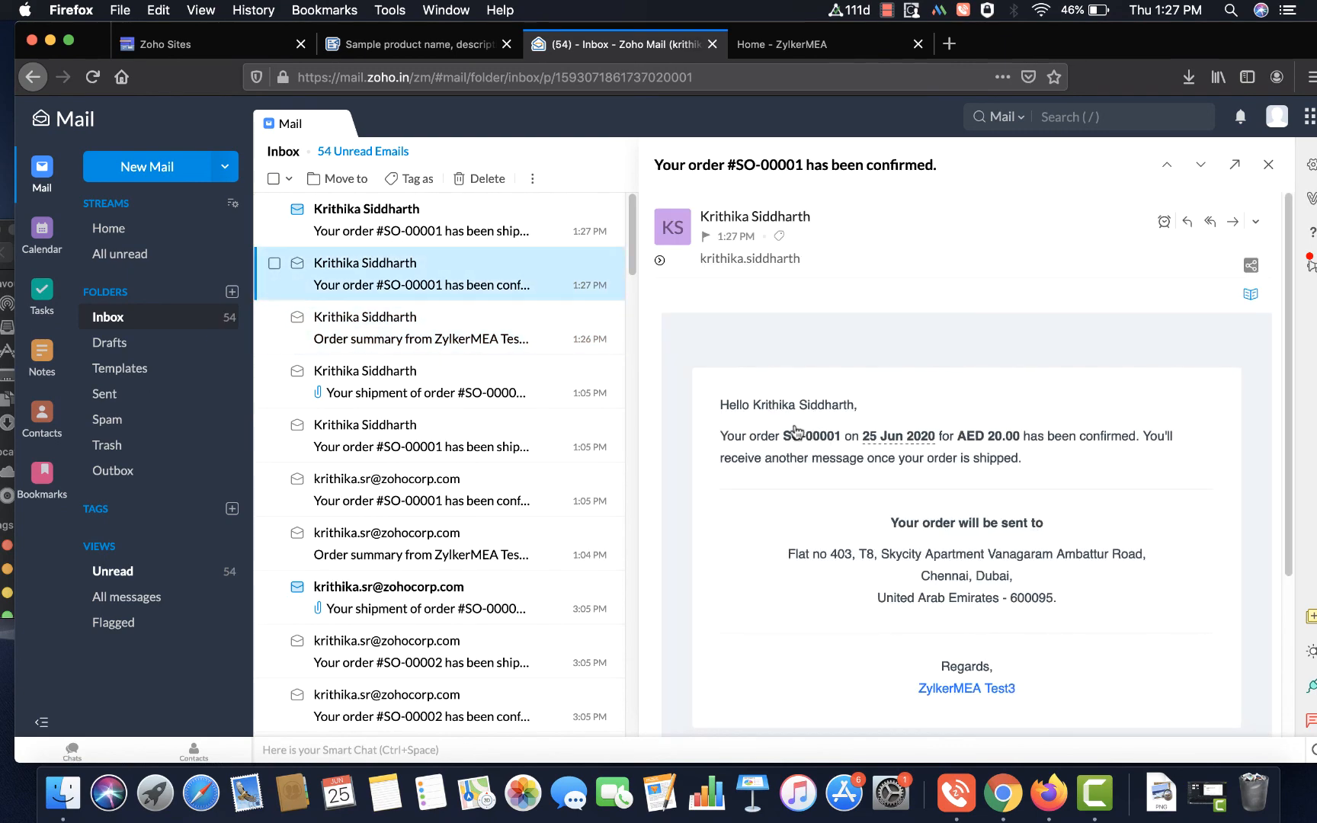
left_click(464, 230)
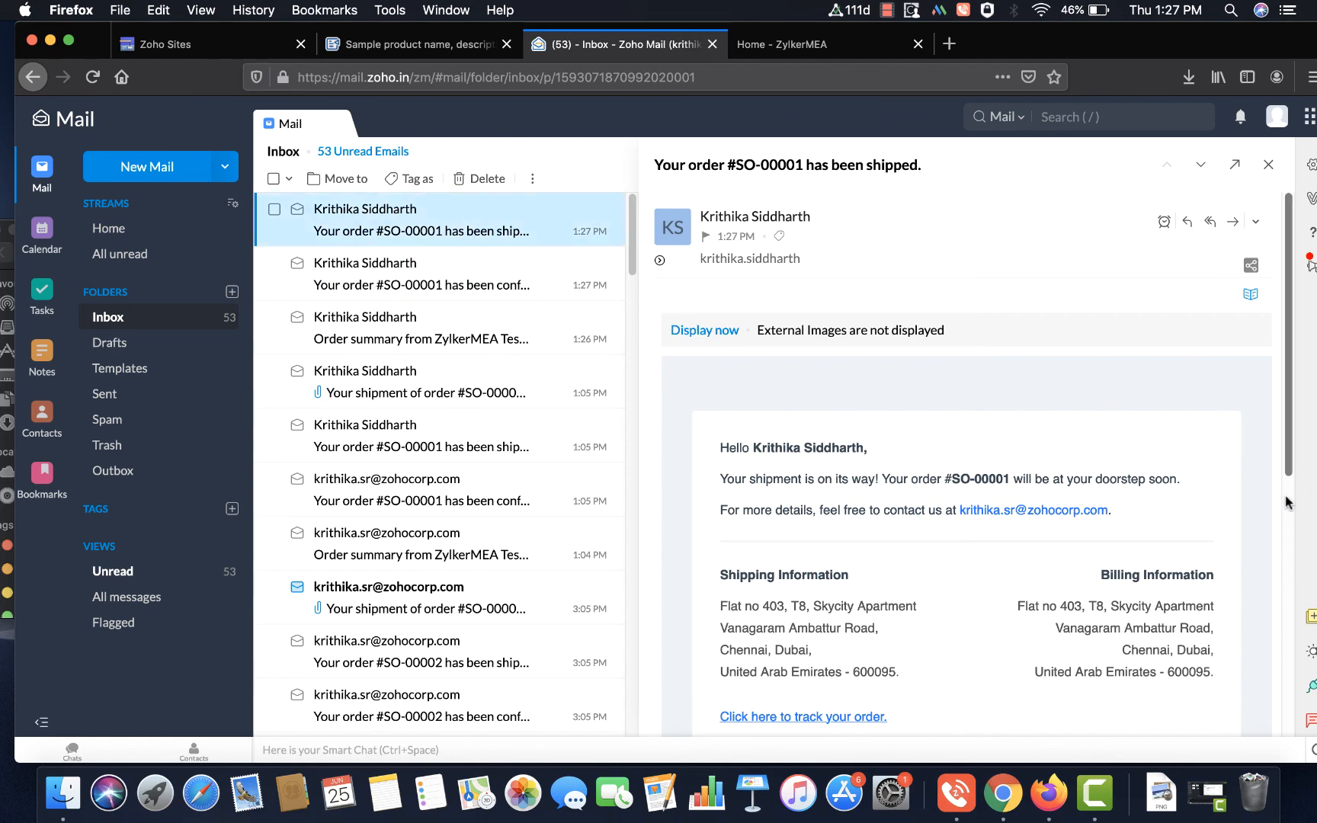
scroll(1288, 431, "down", 5)
scroll(1288, 431, "up", 5)
left_click(481, 236)
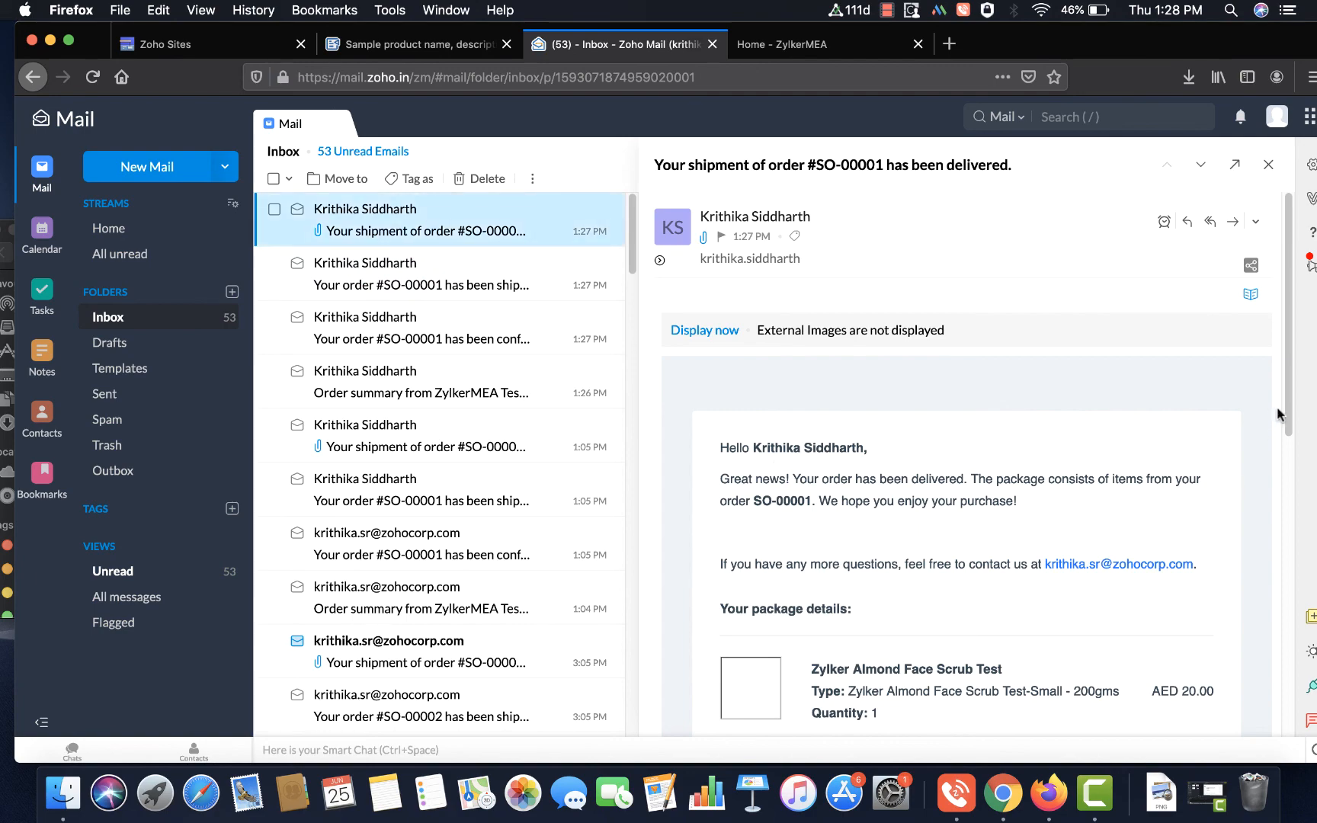
scroll(1275, 415, "down", 2)
Return to the Zoho Commerce order details and close them to go back to the Orders list
key("ctrl+Up")
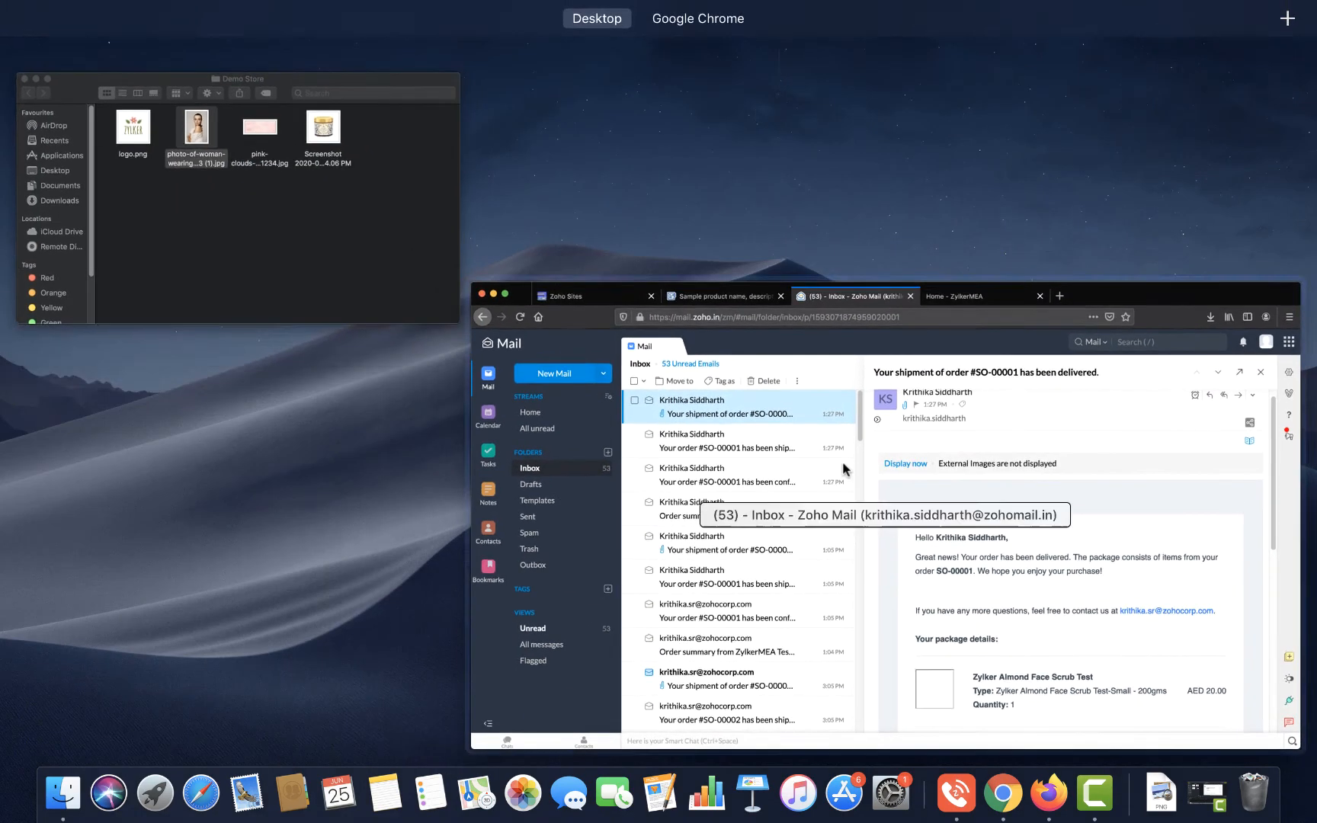
left_click(670, 67)
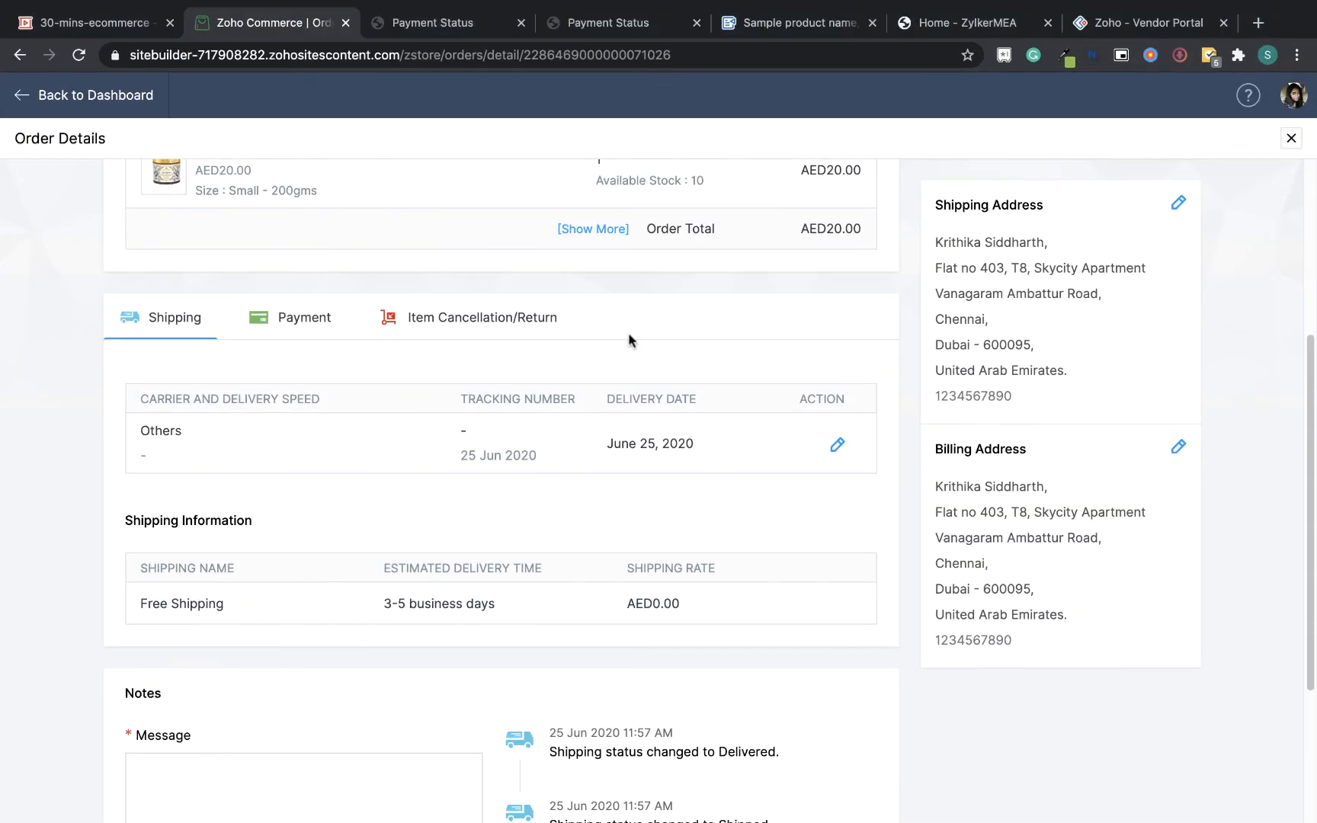
left_click_drag(1311, 433, 1314, 257)
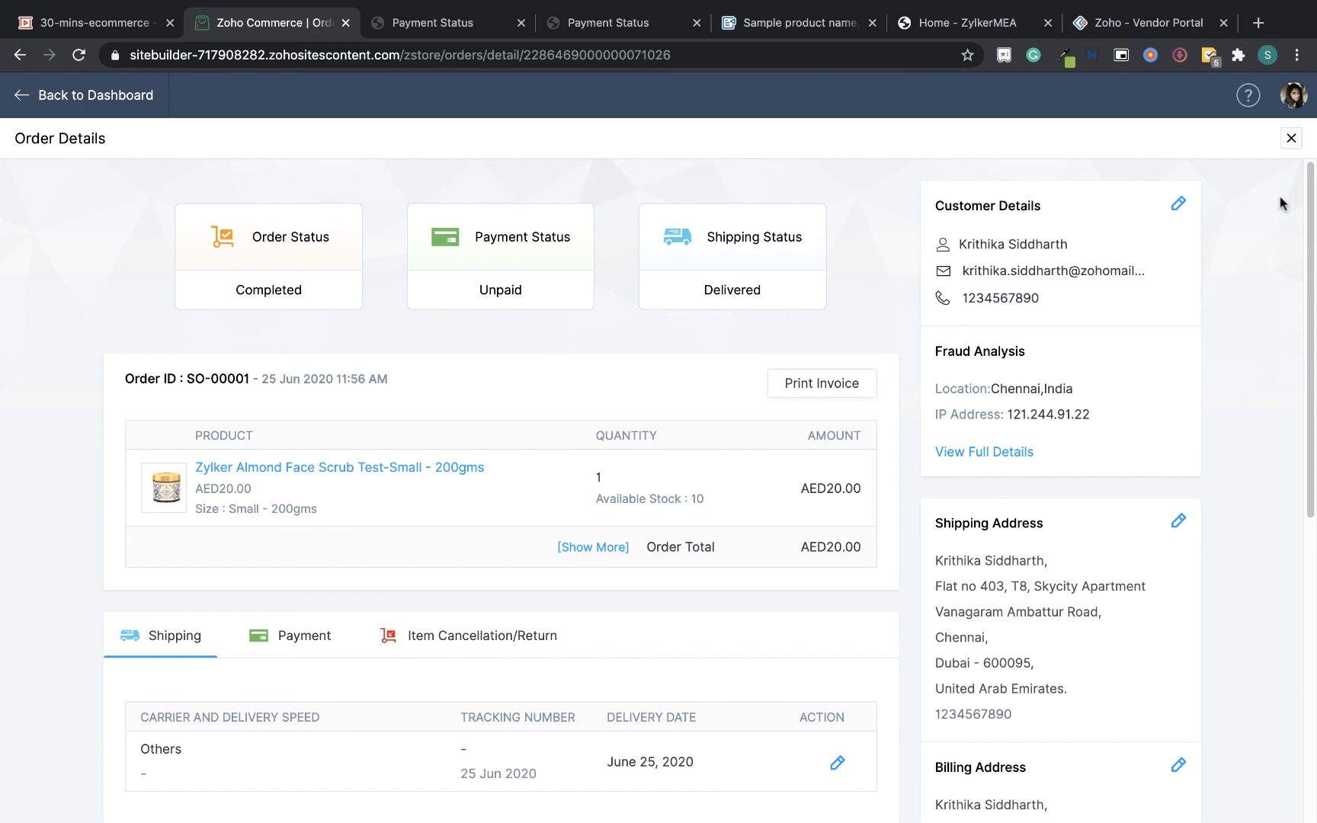
left_click(1291, 138)
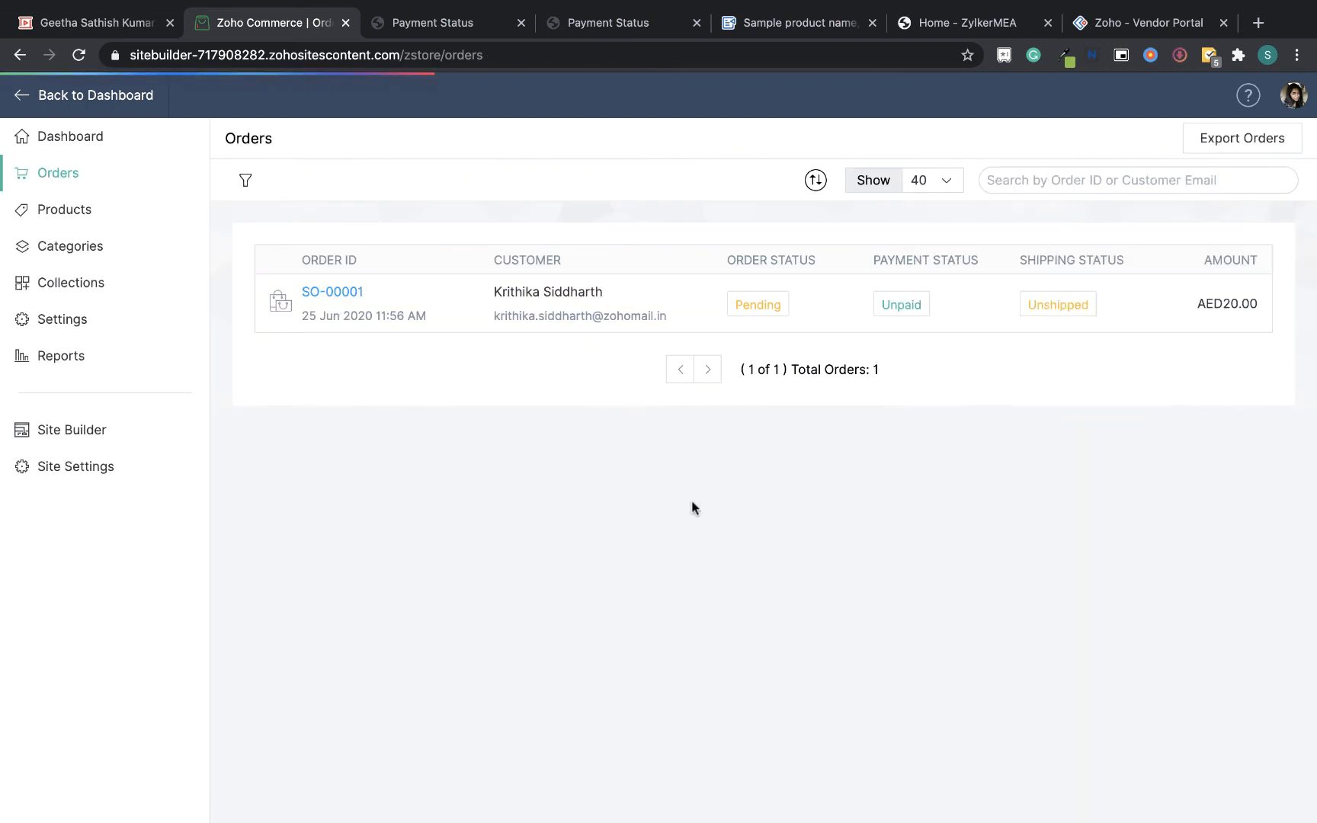